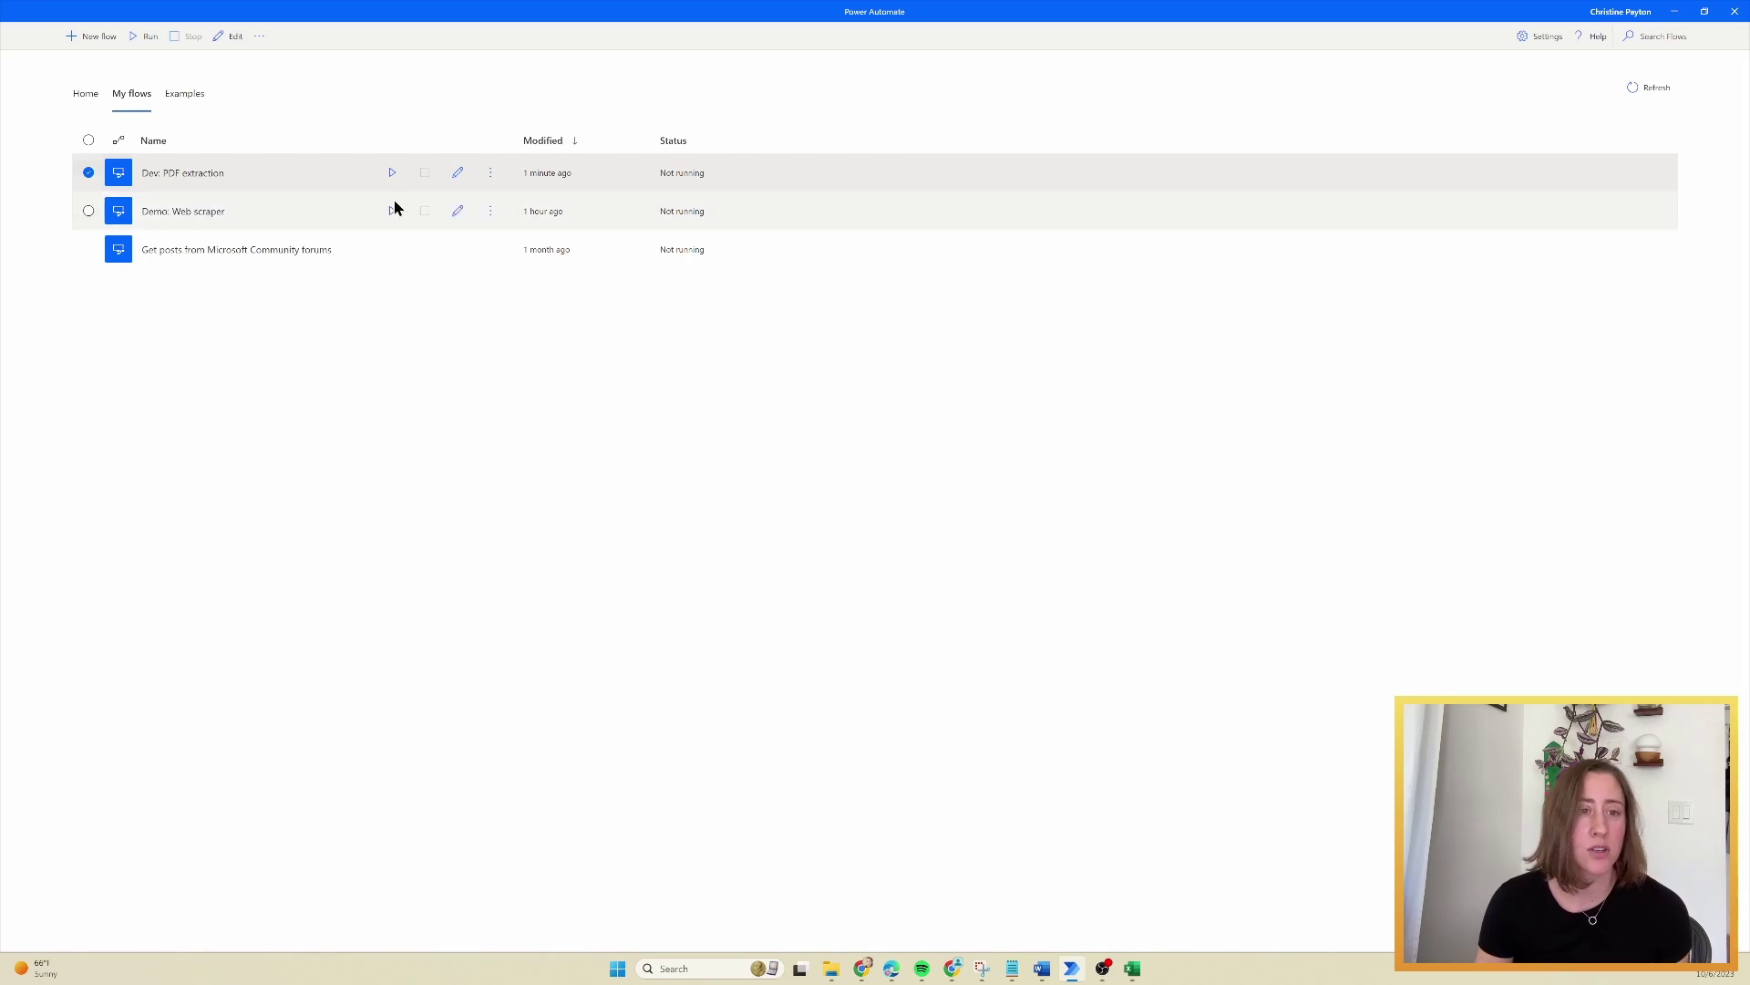
- Create a new desktop flow named "Demo: PDF extraction"
{"action": "left_click", "coordinate": [79, 36]}
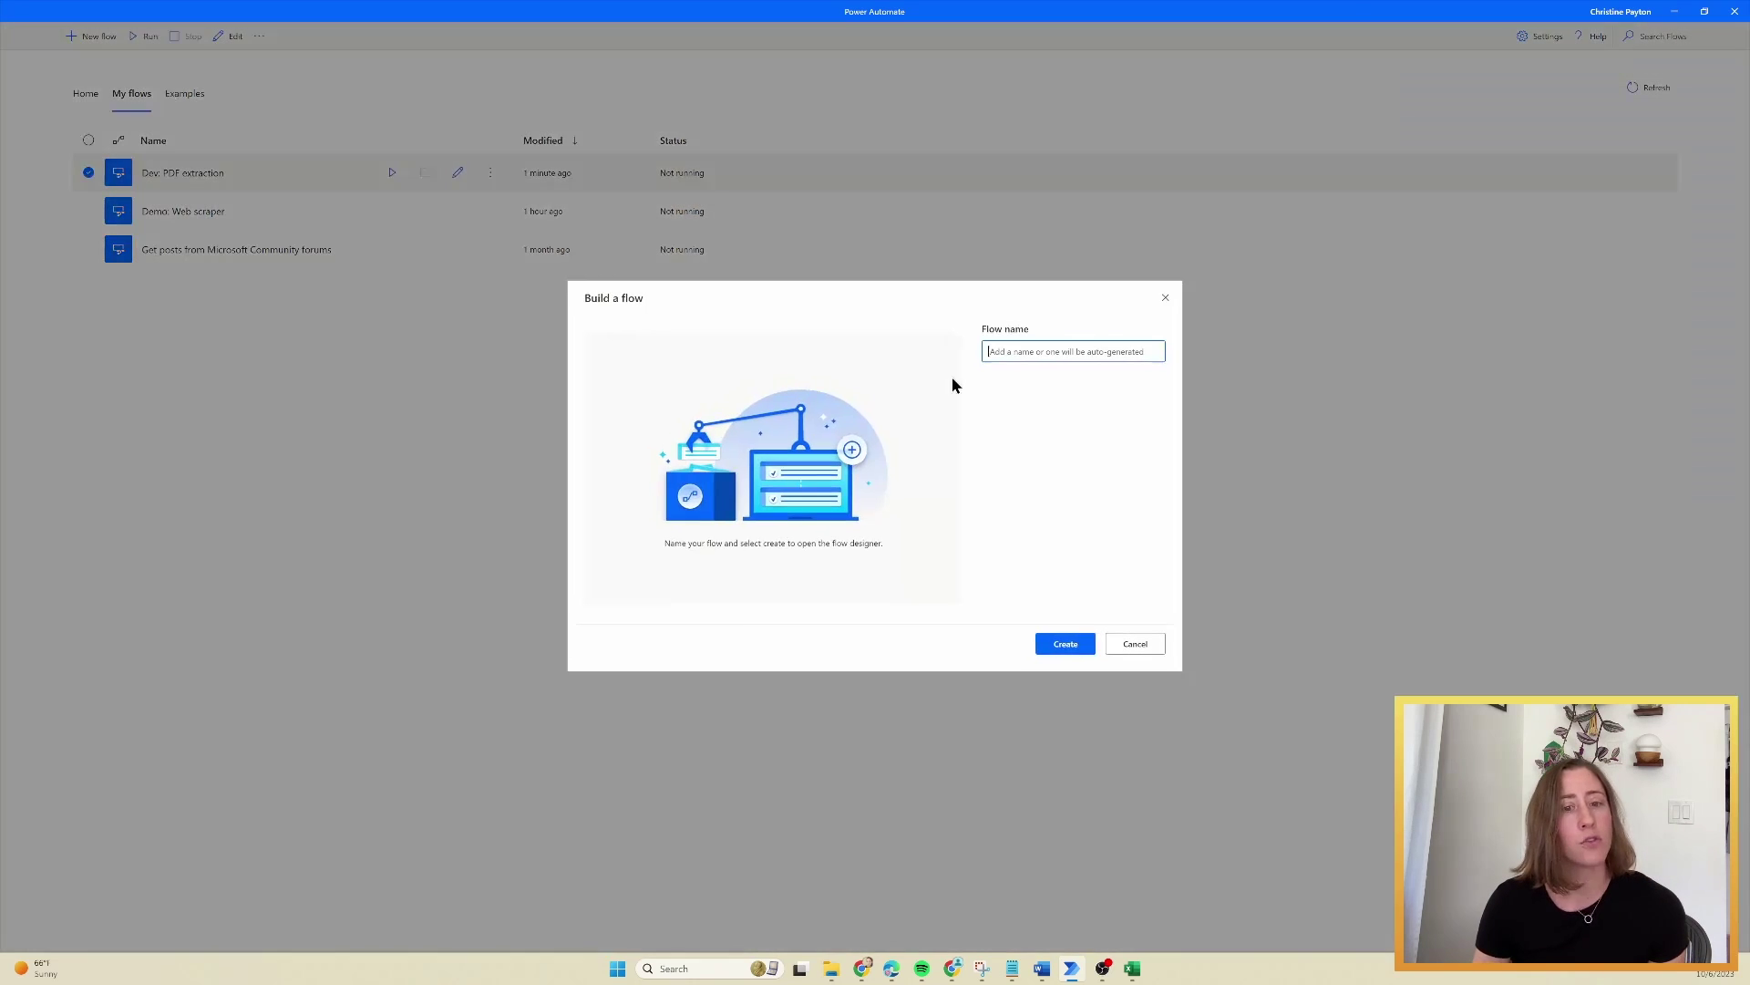
{"action": "type", "text": "Demo: PDF extraction"}
{"action": "left_click", "coordinate": [1057, 645]}
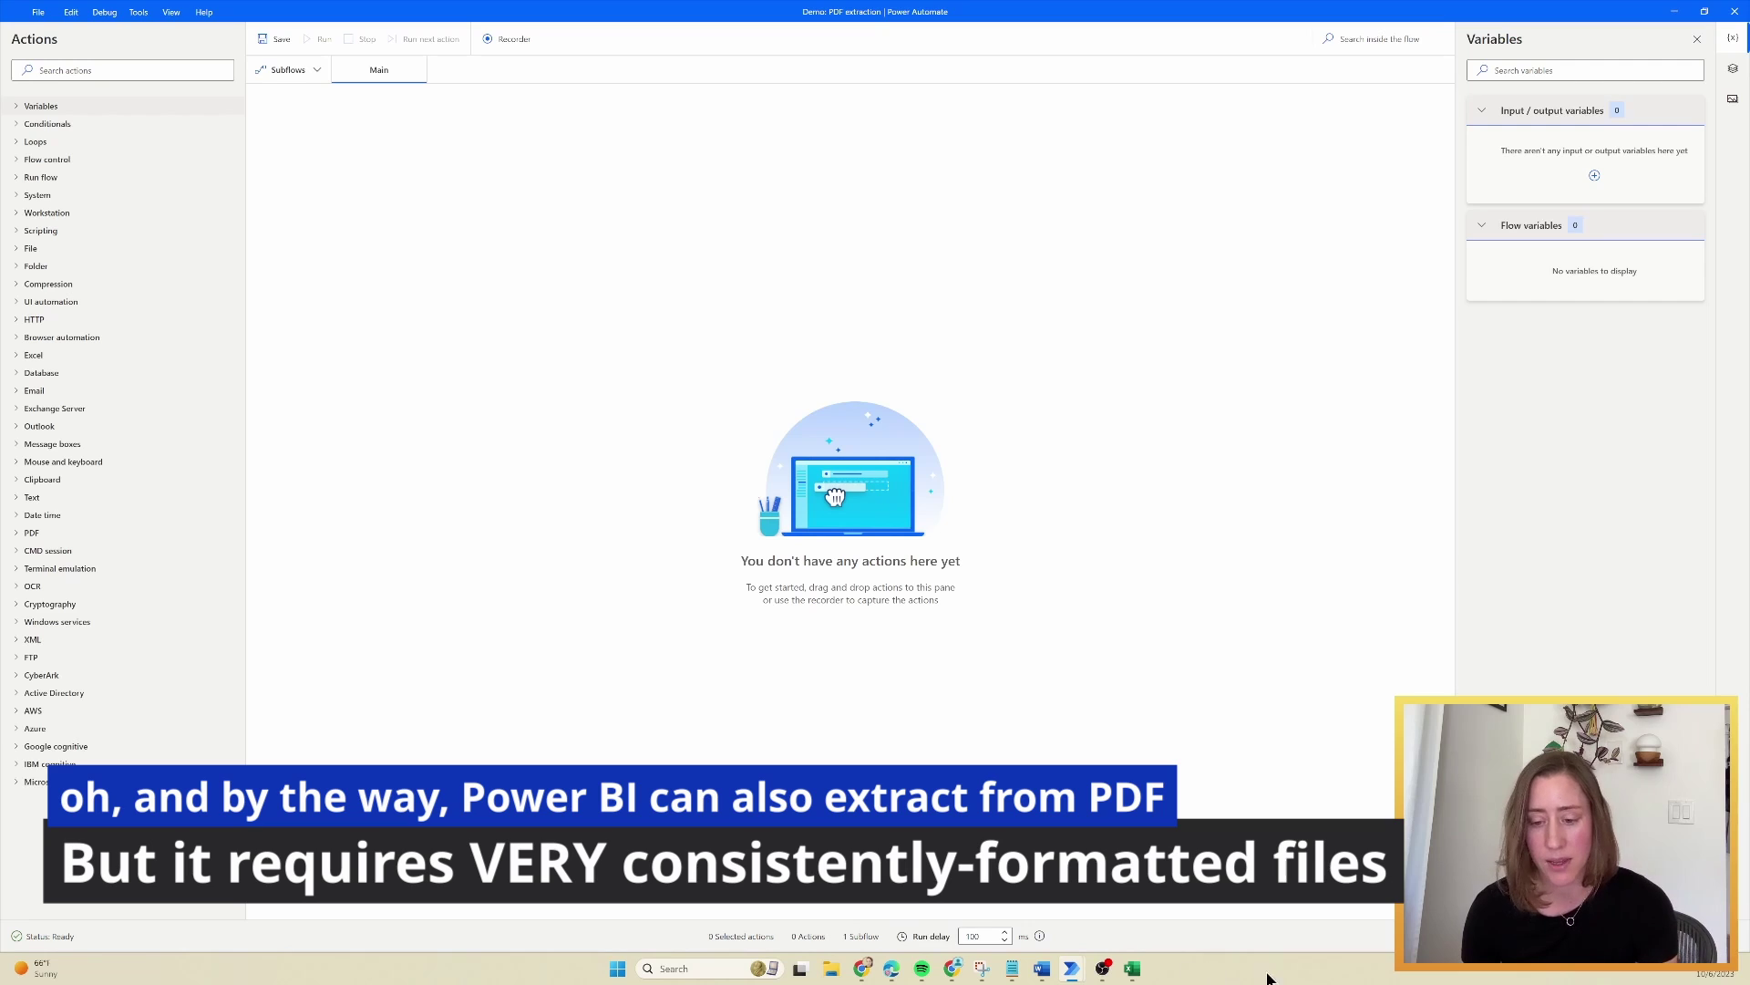
- Switch to Excel and examine the header columns and empty data area of the extracted pdf template workbook
{"action": "left_click", "coordinate": [1133, 968]}
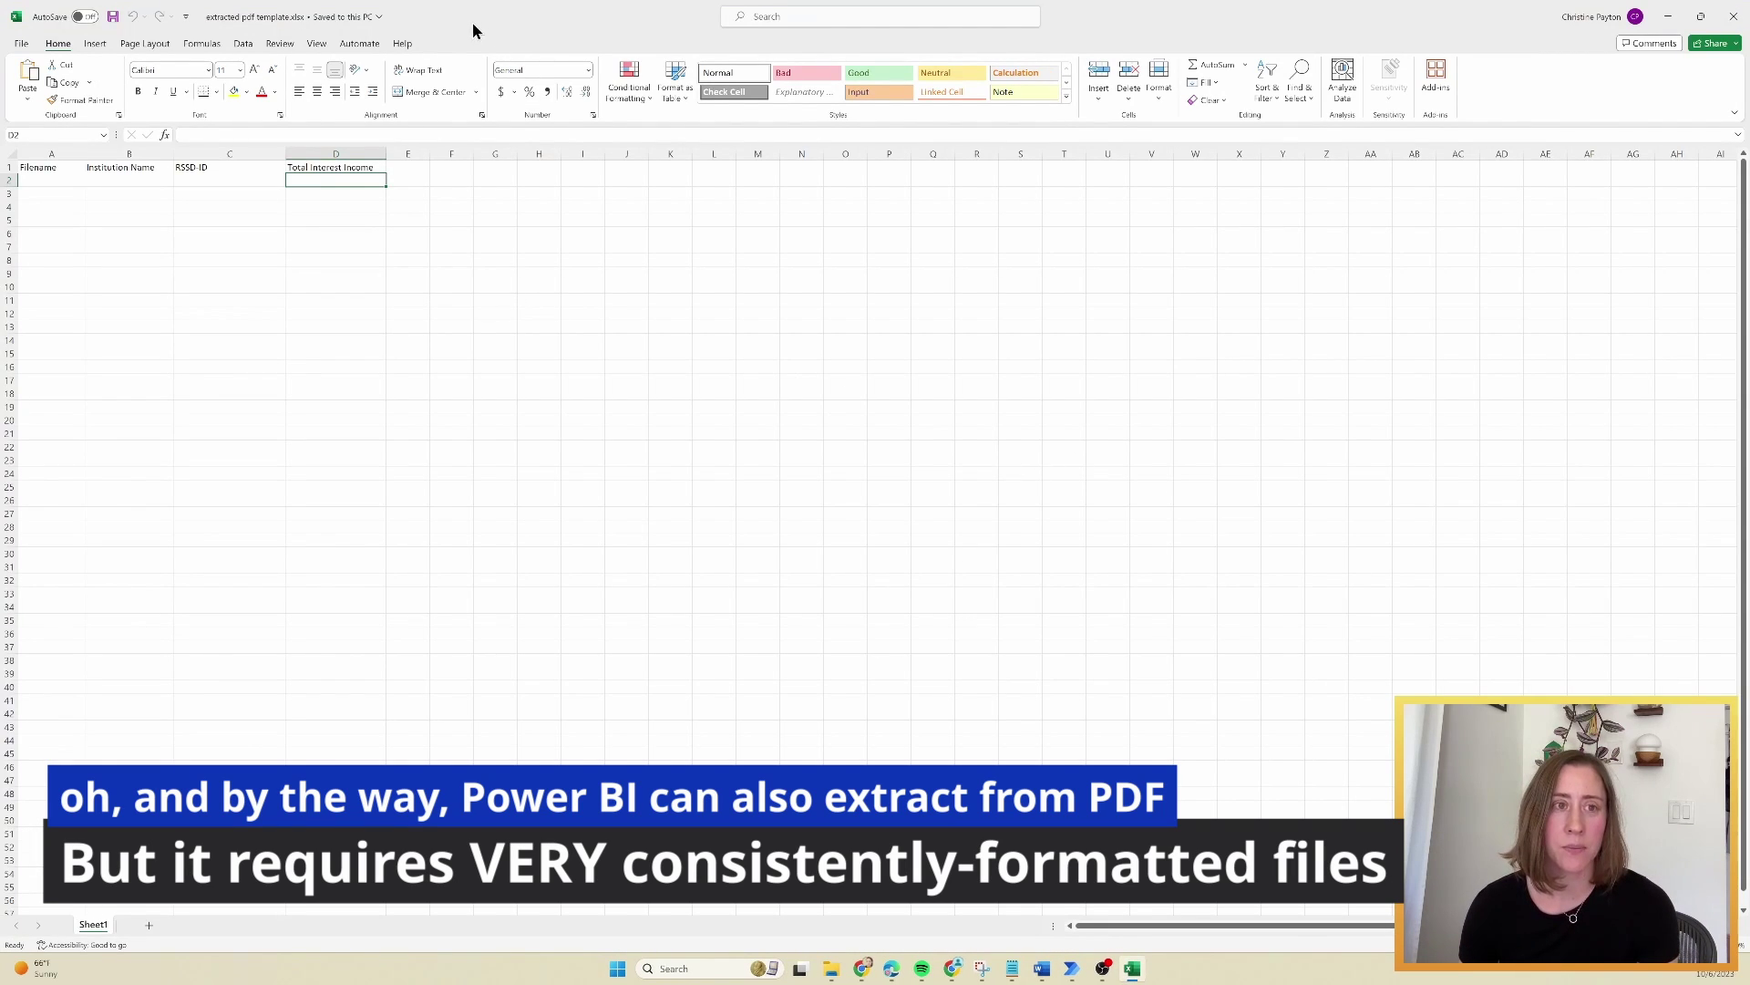
{"action": "left_click", "coordinate": [41, 169]}
{"action": "left_click", "coordinate": [138, 168]}
{"action": "left_click", "coordinate": [240, 168]}
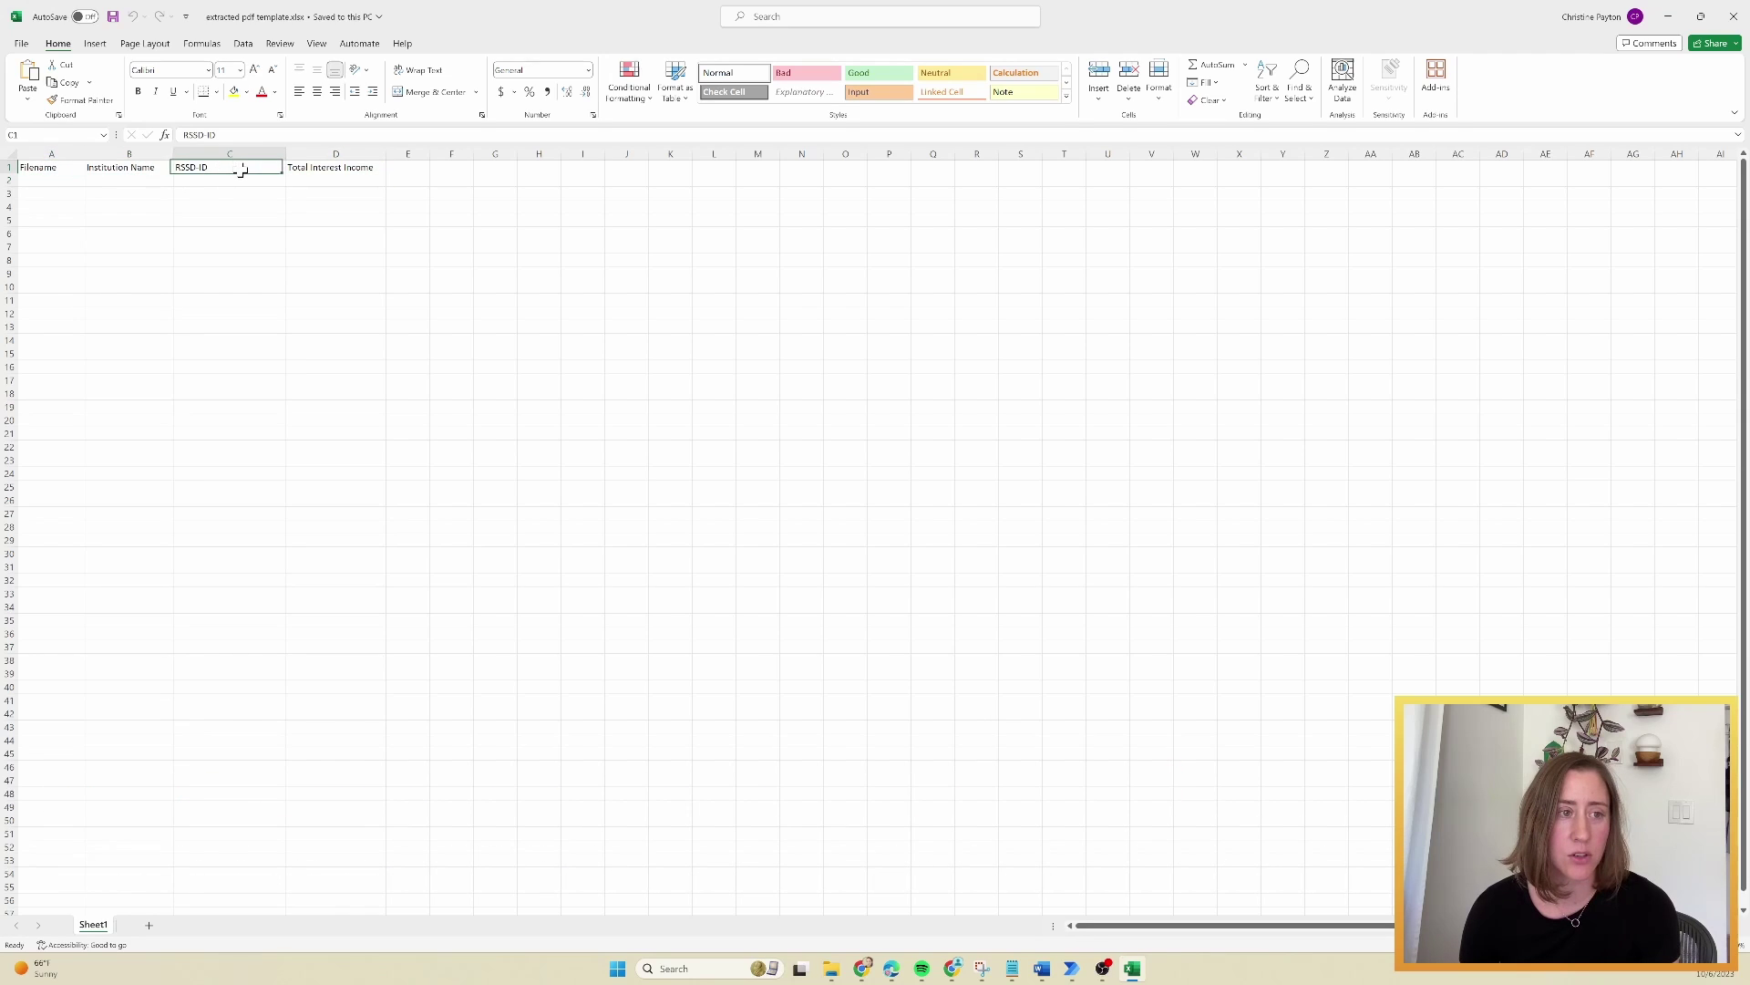
{"action": "left_click", "coordinate": [347, 169]}
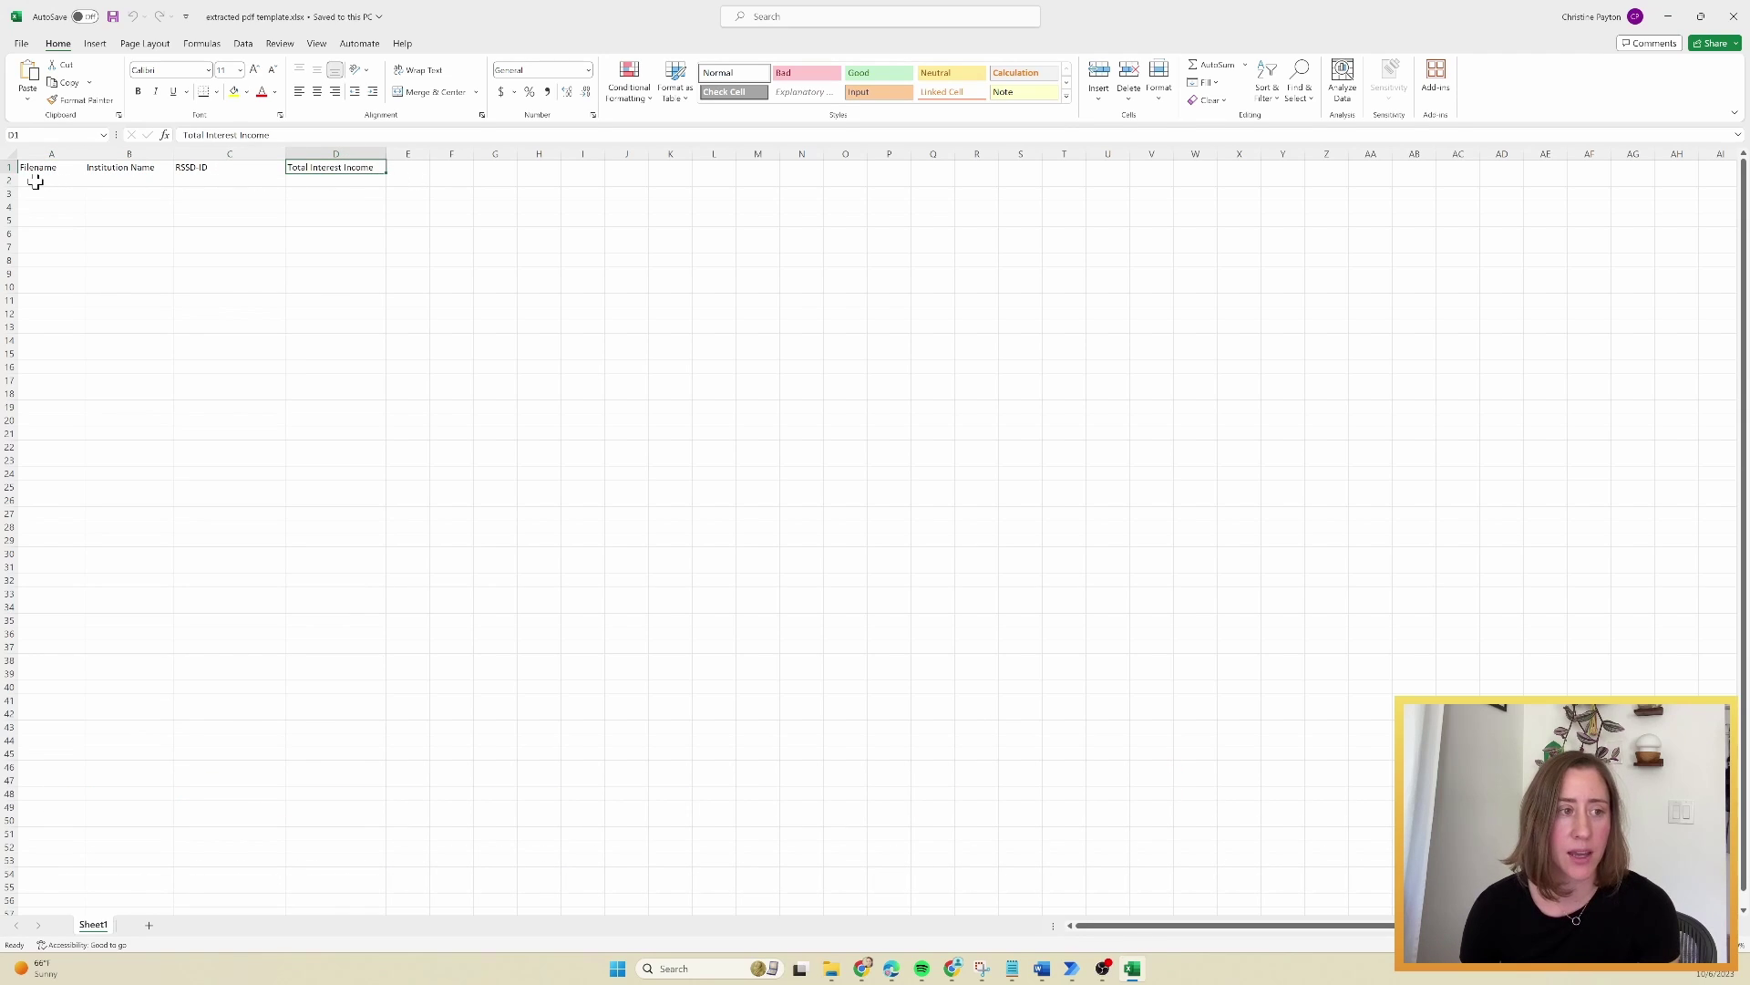
{"action": "left_click_drag", "start_coordinate": [39, 178], "coordinate": [389, 340]}
{"action": "left_click", "coordinate": [388, 340]}
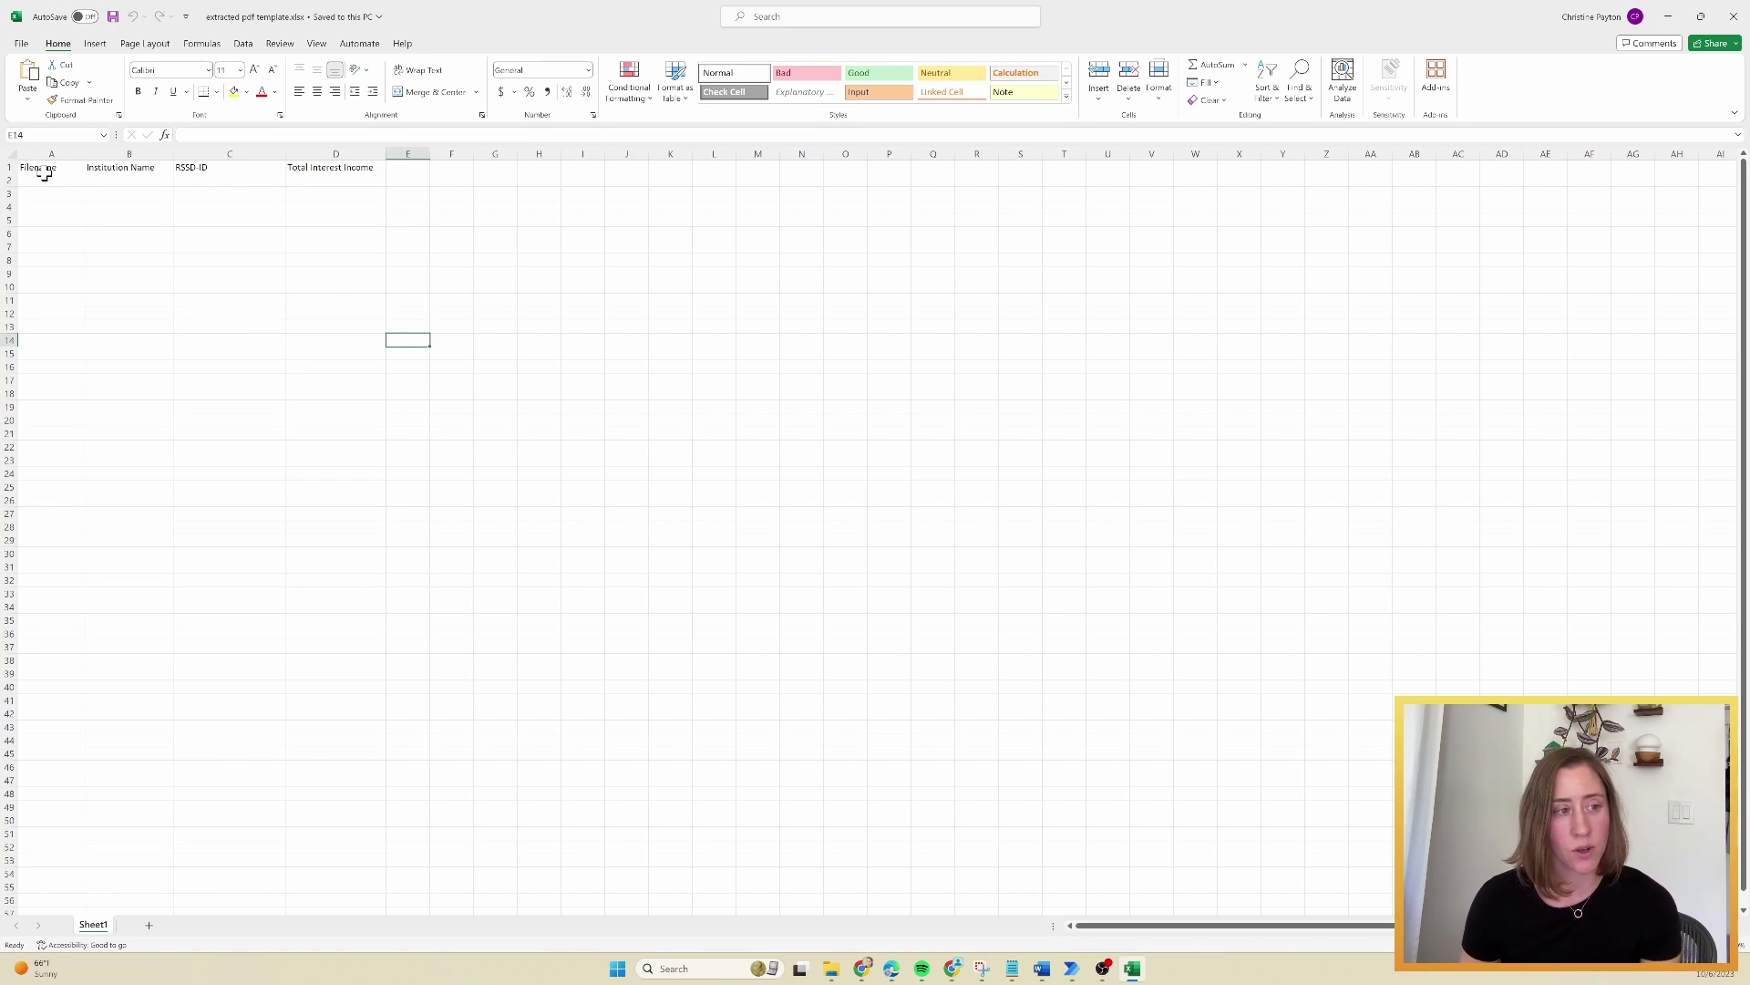
{"action": "left_click", "coordinate": [42, 180]}
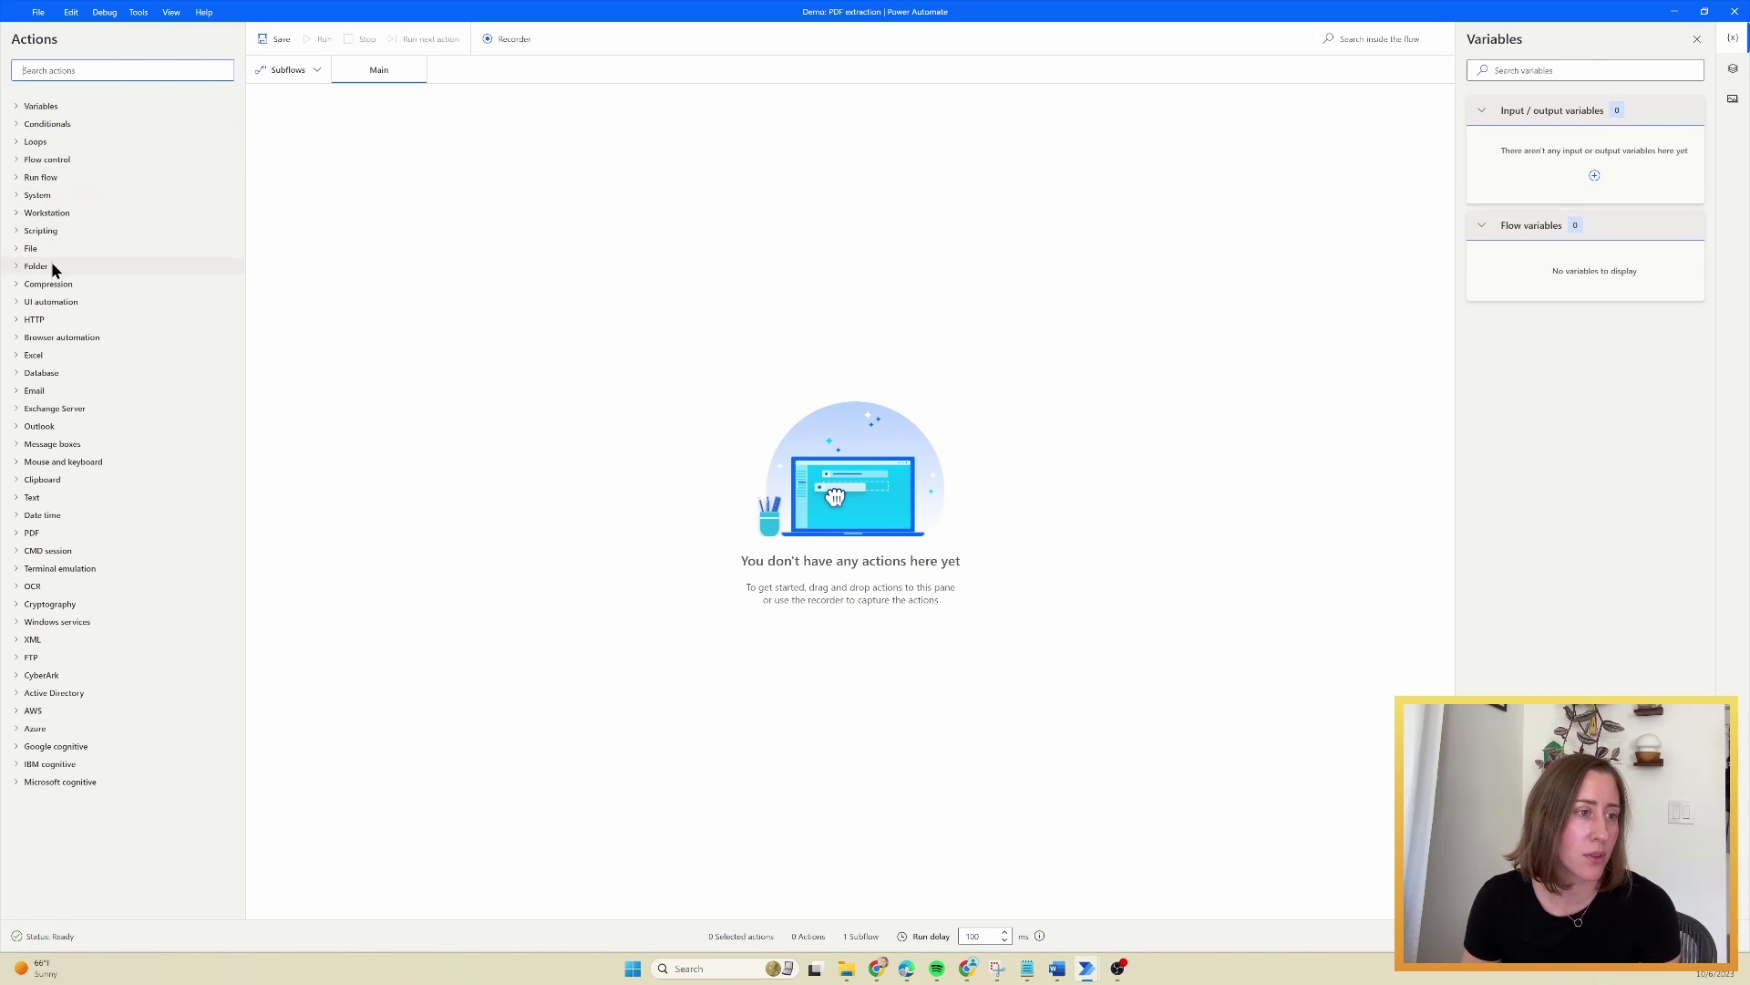
- Add a Get files in folder action to the flow and point it to the Documents\Demo\PDFs folder
{"action": "left_click", "coordinate": [18, 268]}
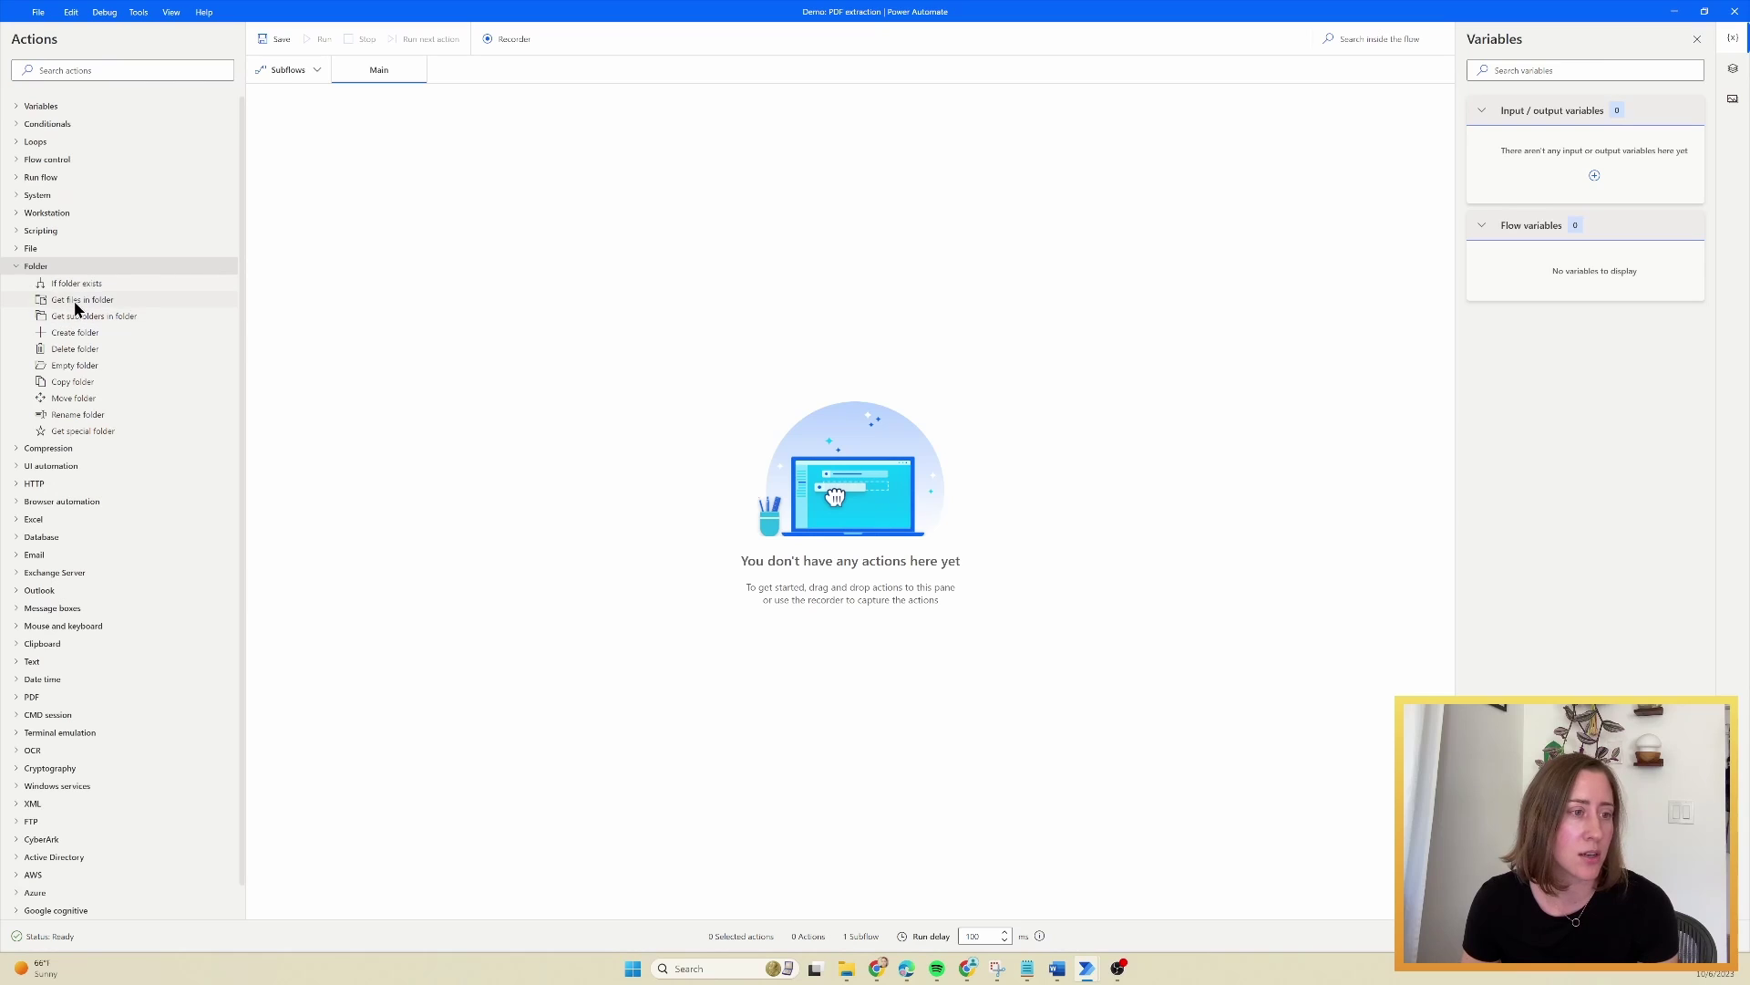
{"action": "left_click_drag", "start_coordinate": [60, 305], "coordinate": [614, 186]}
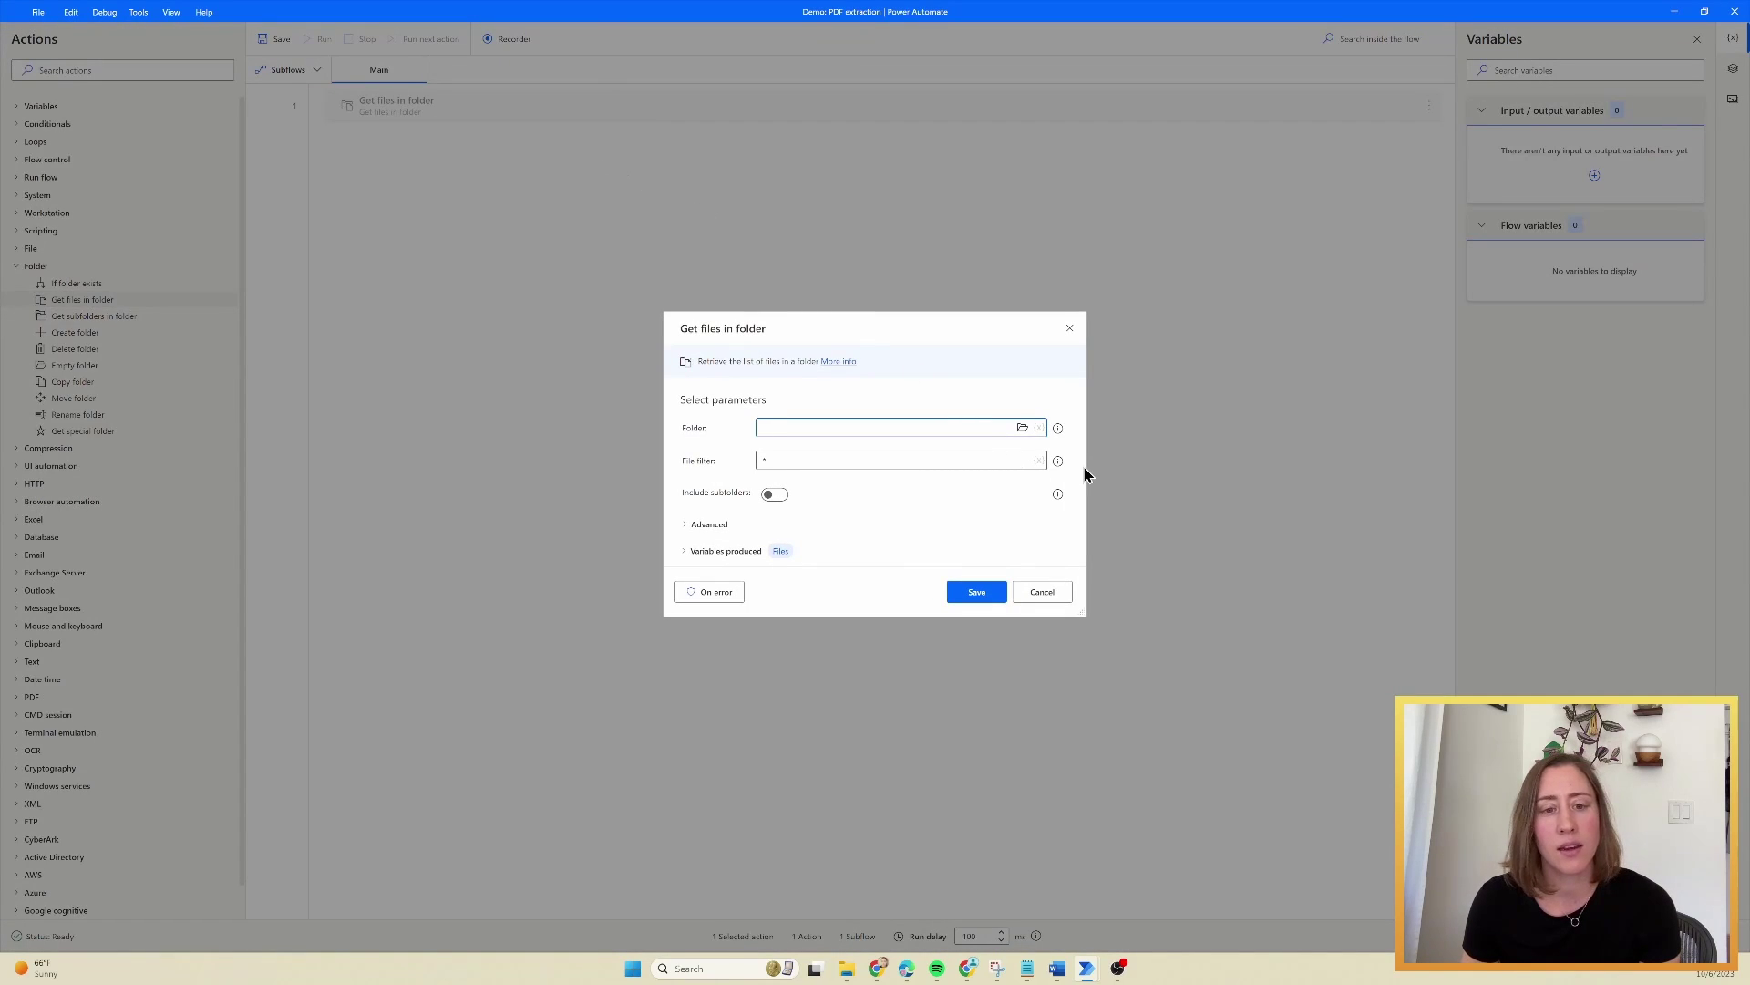
{"action": "left_click", "coordinate": [1020, 426]}
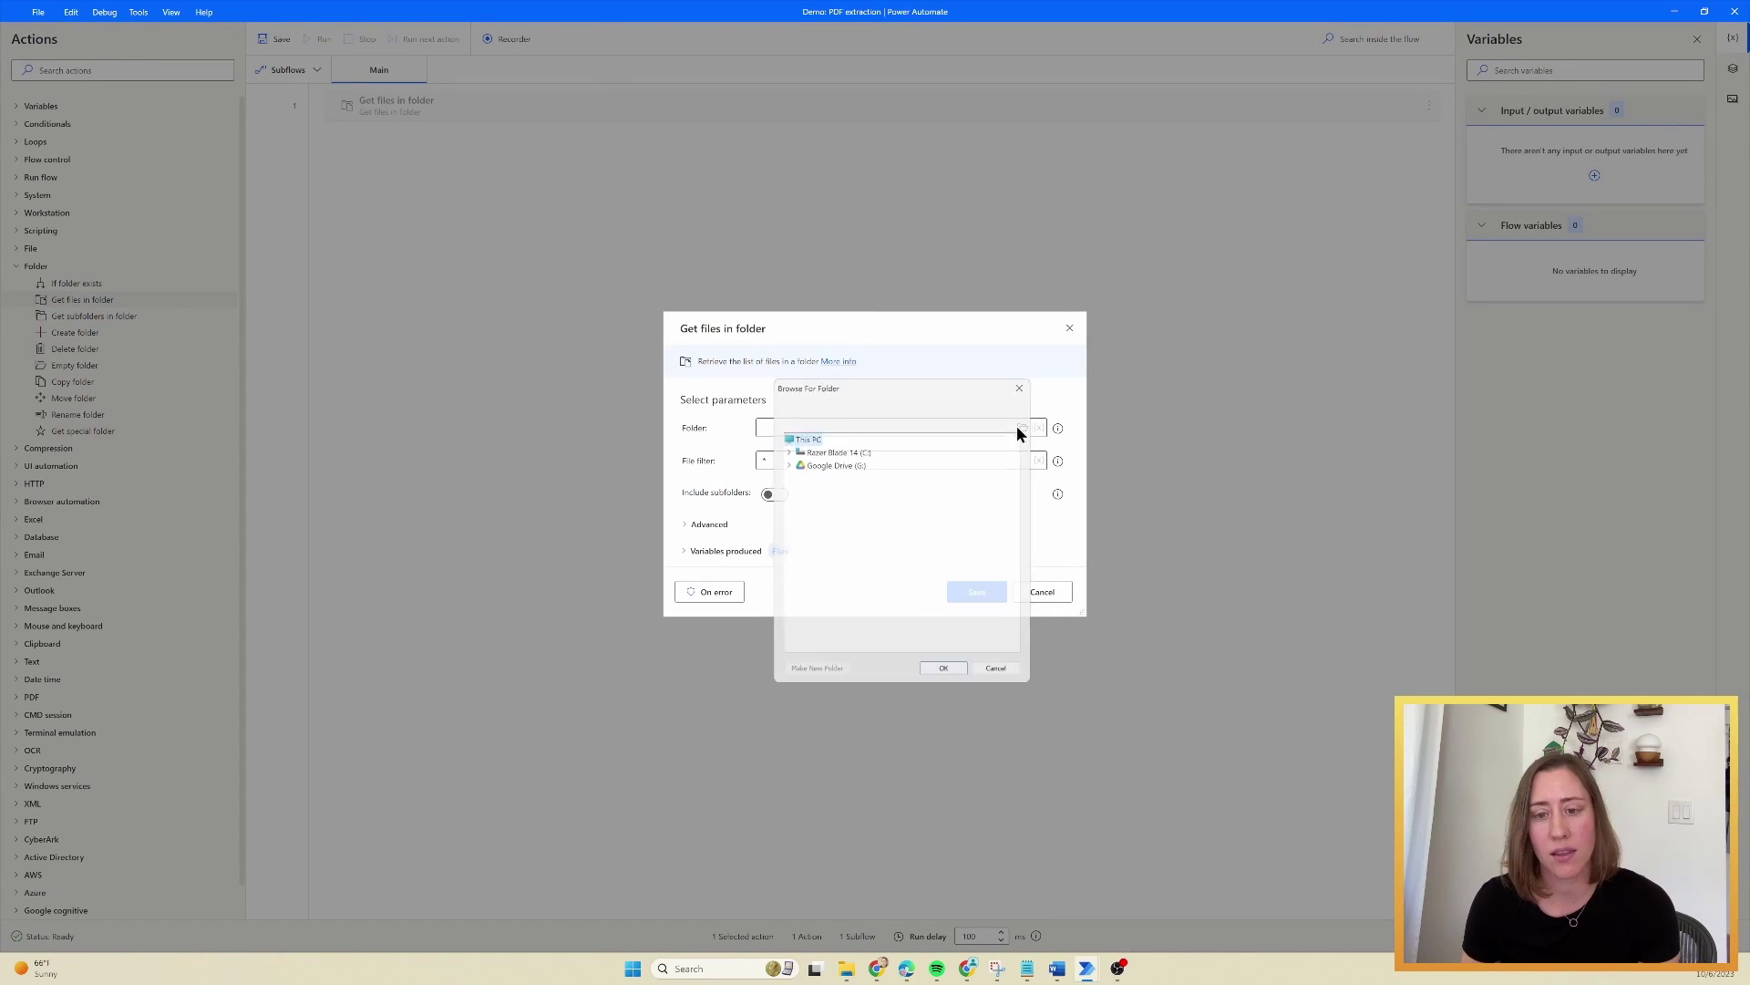
{"action": "left_click", "coordinate": [782, 449]}
{"action": "left_click", "coordinate": [794, 570]}
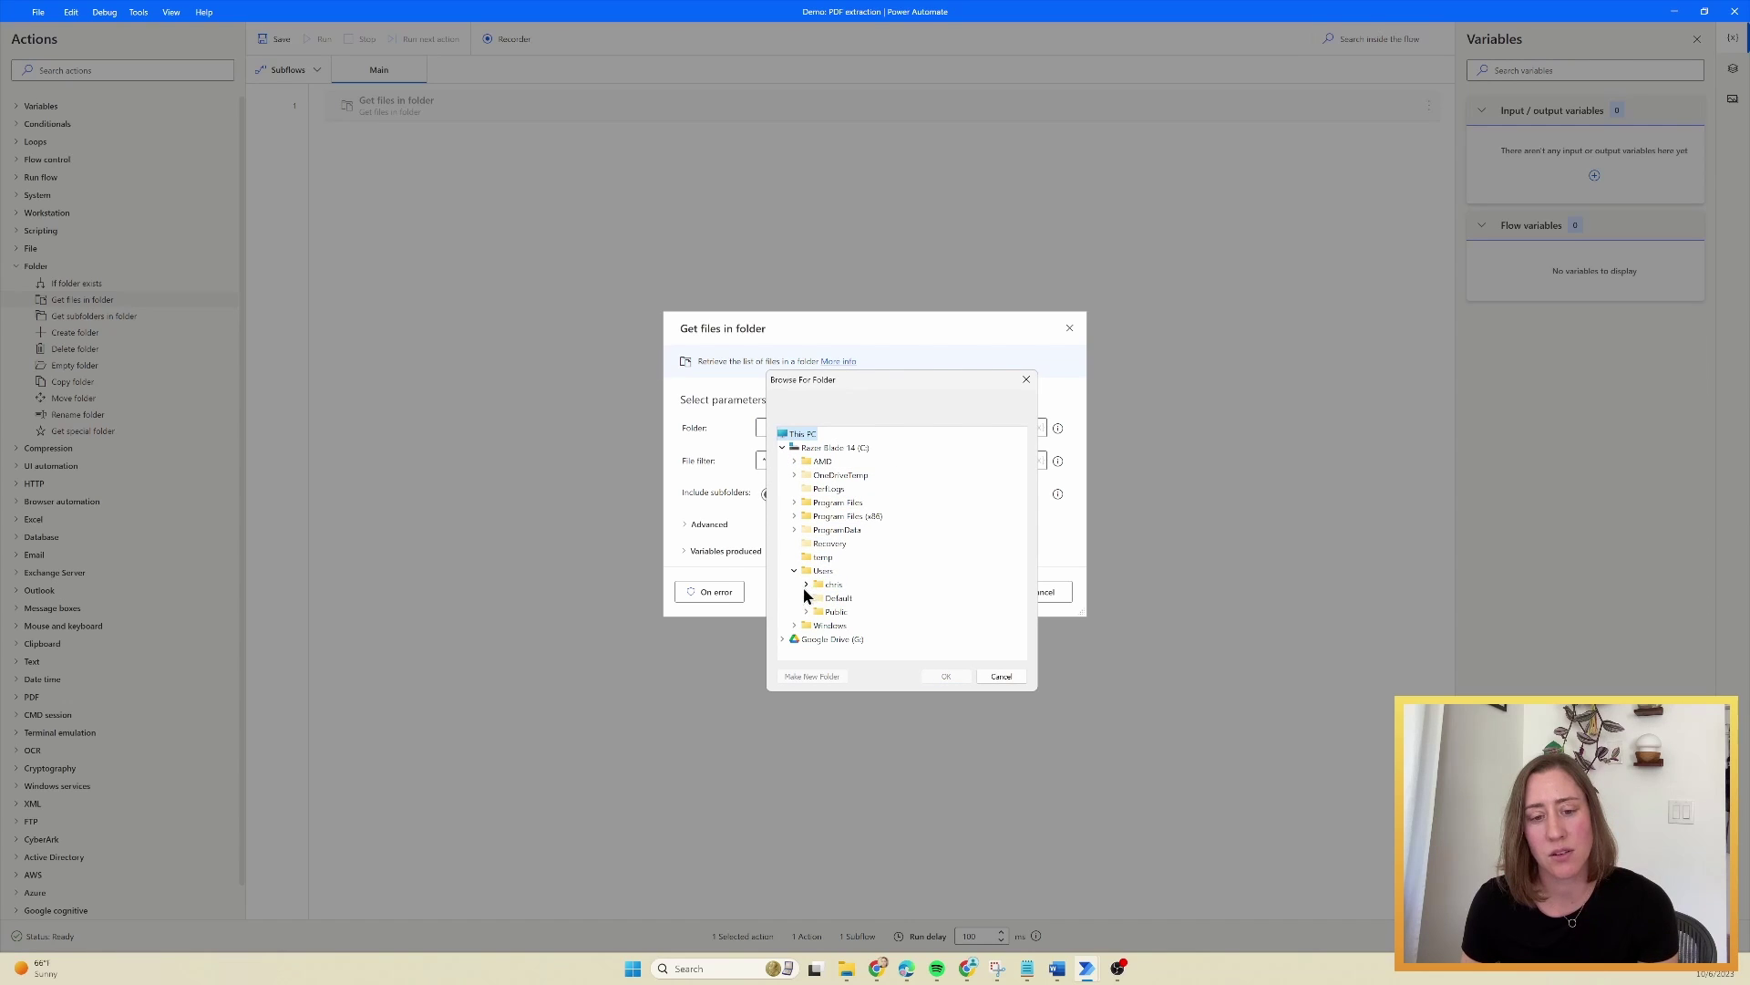
{"action": "left_click", "coordinate": [806, 585]}
{"action": "left_click", "coordinate": [818, 557]}
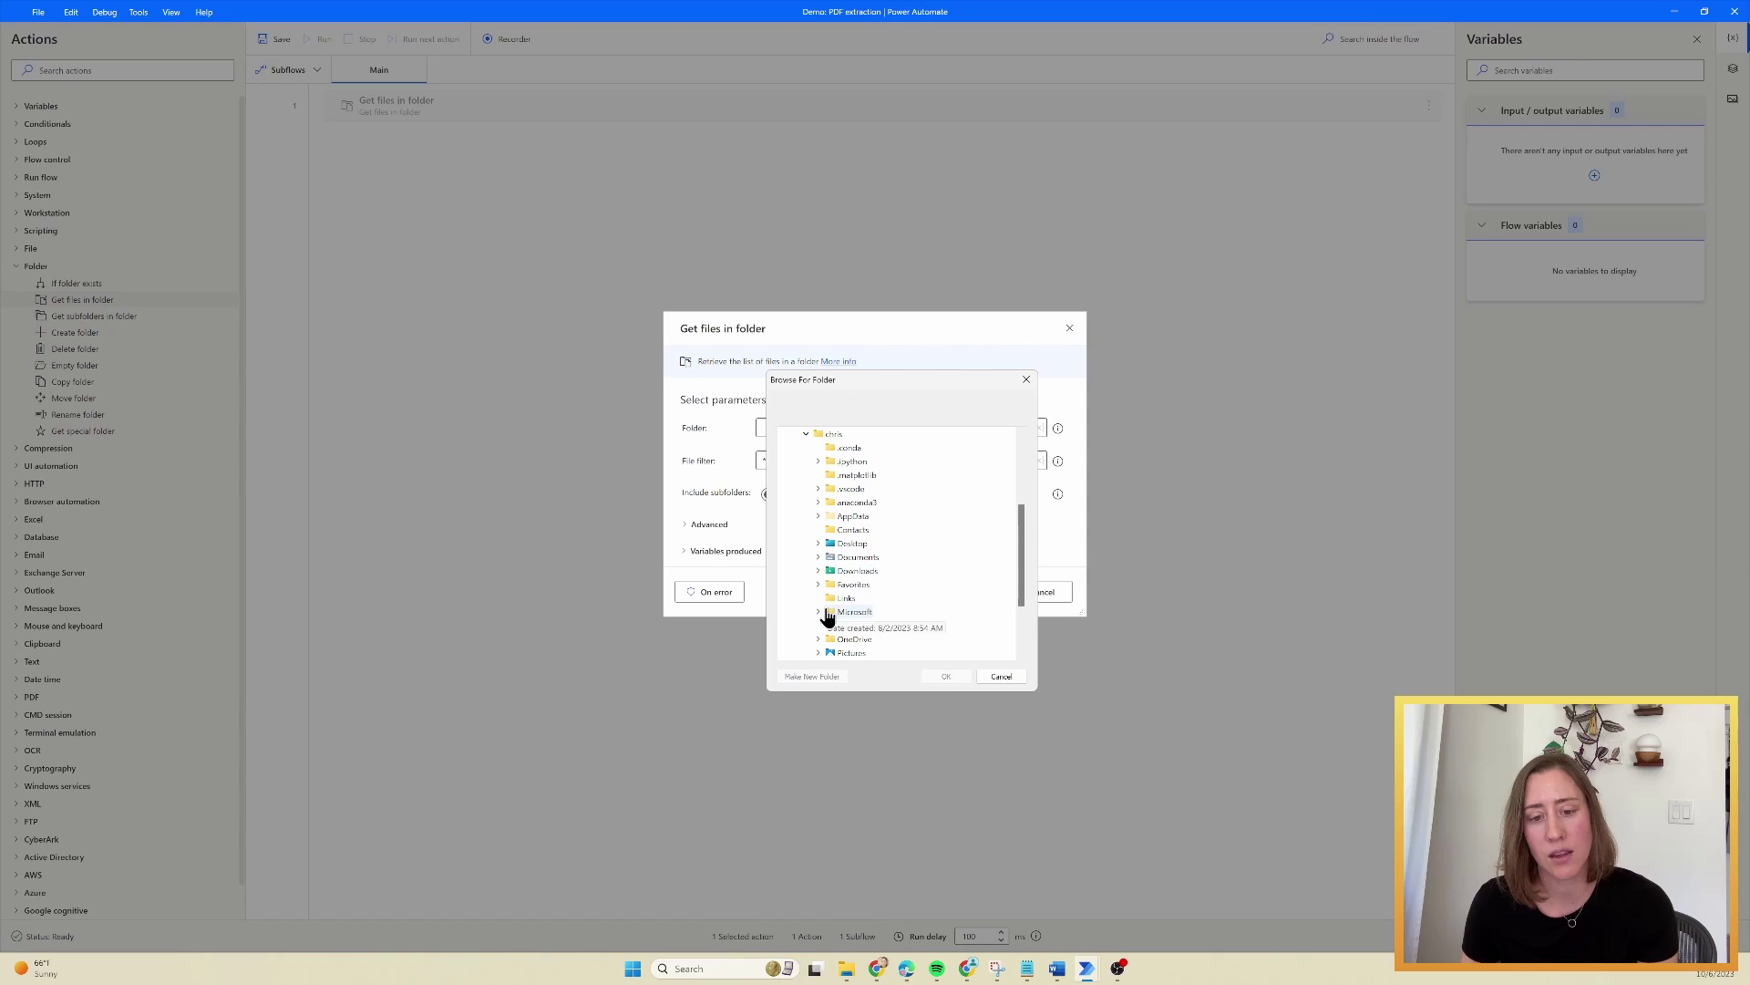
{"action": "scroll", "coordinate": [921, 565], "scroll_direction": "down", "scroll_amount": 3}
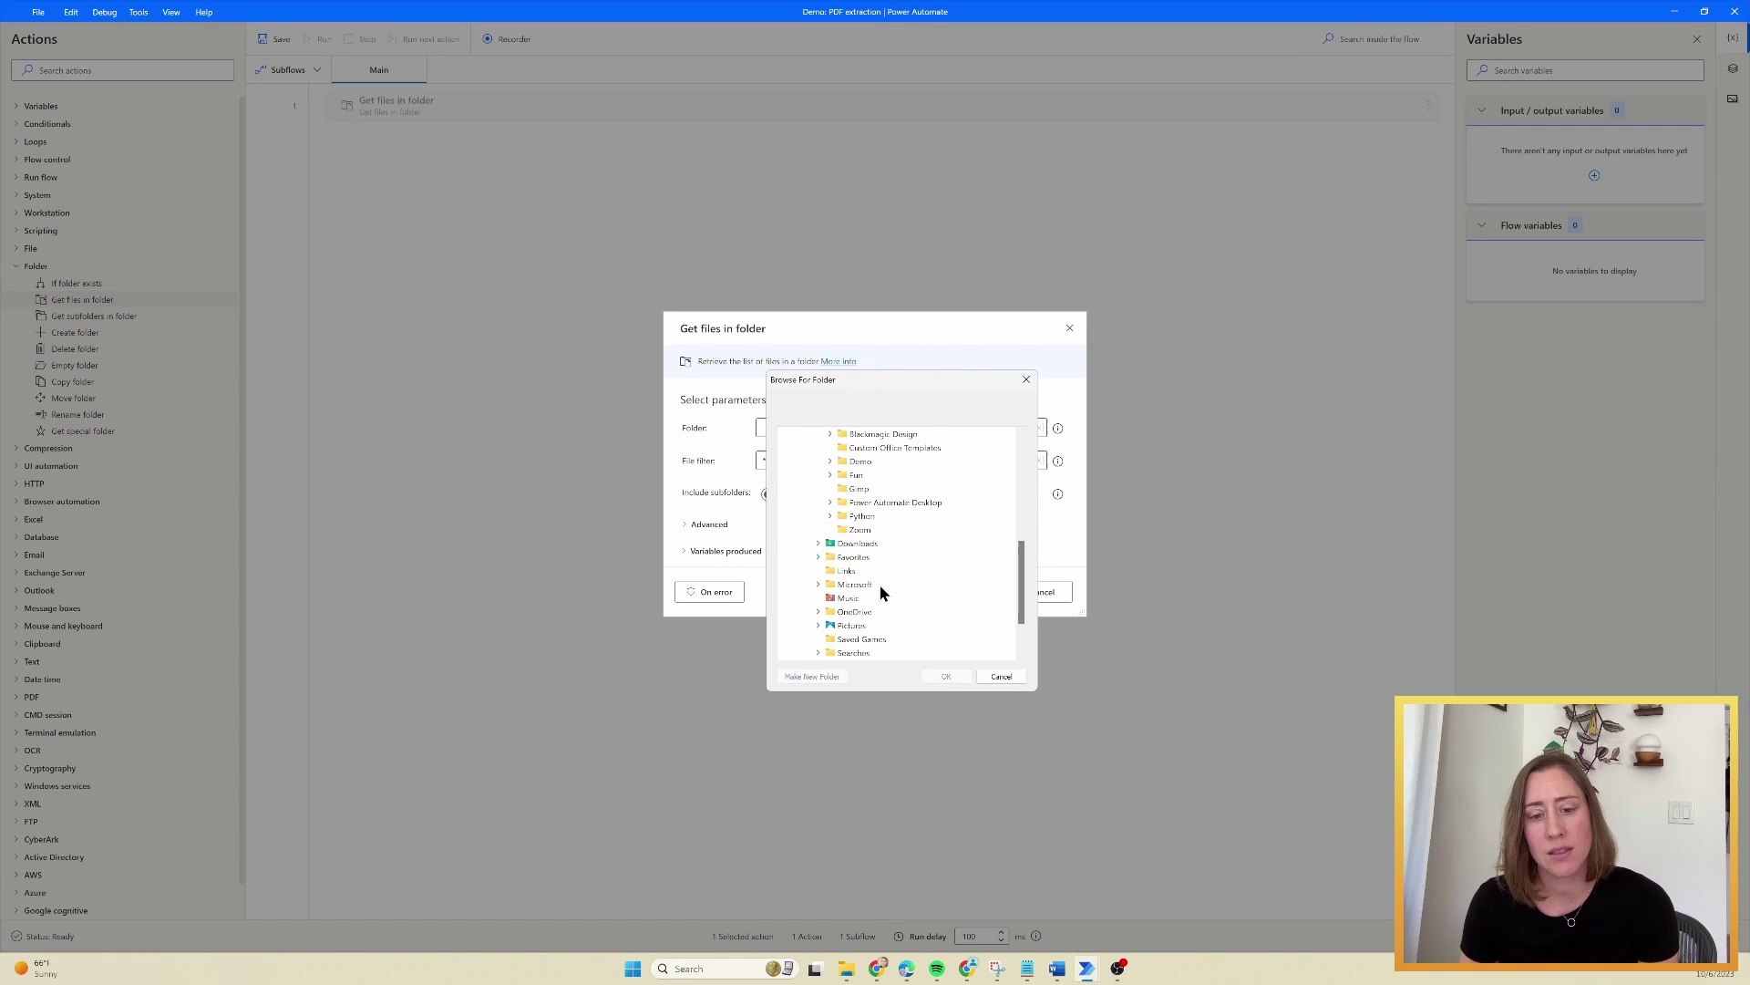
{"action": "left_click", "coordinate": [830, 461]}
{"action": "left_click", "coordinate": [868, 478]}
{"action": "left_click", "coordinate": [948, 676]}
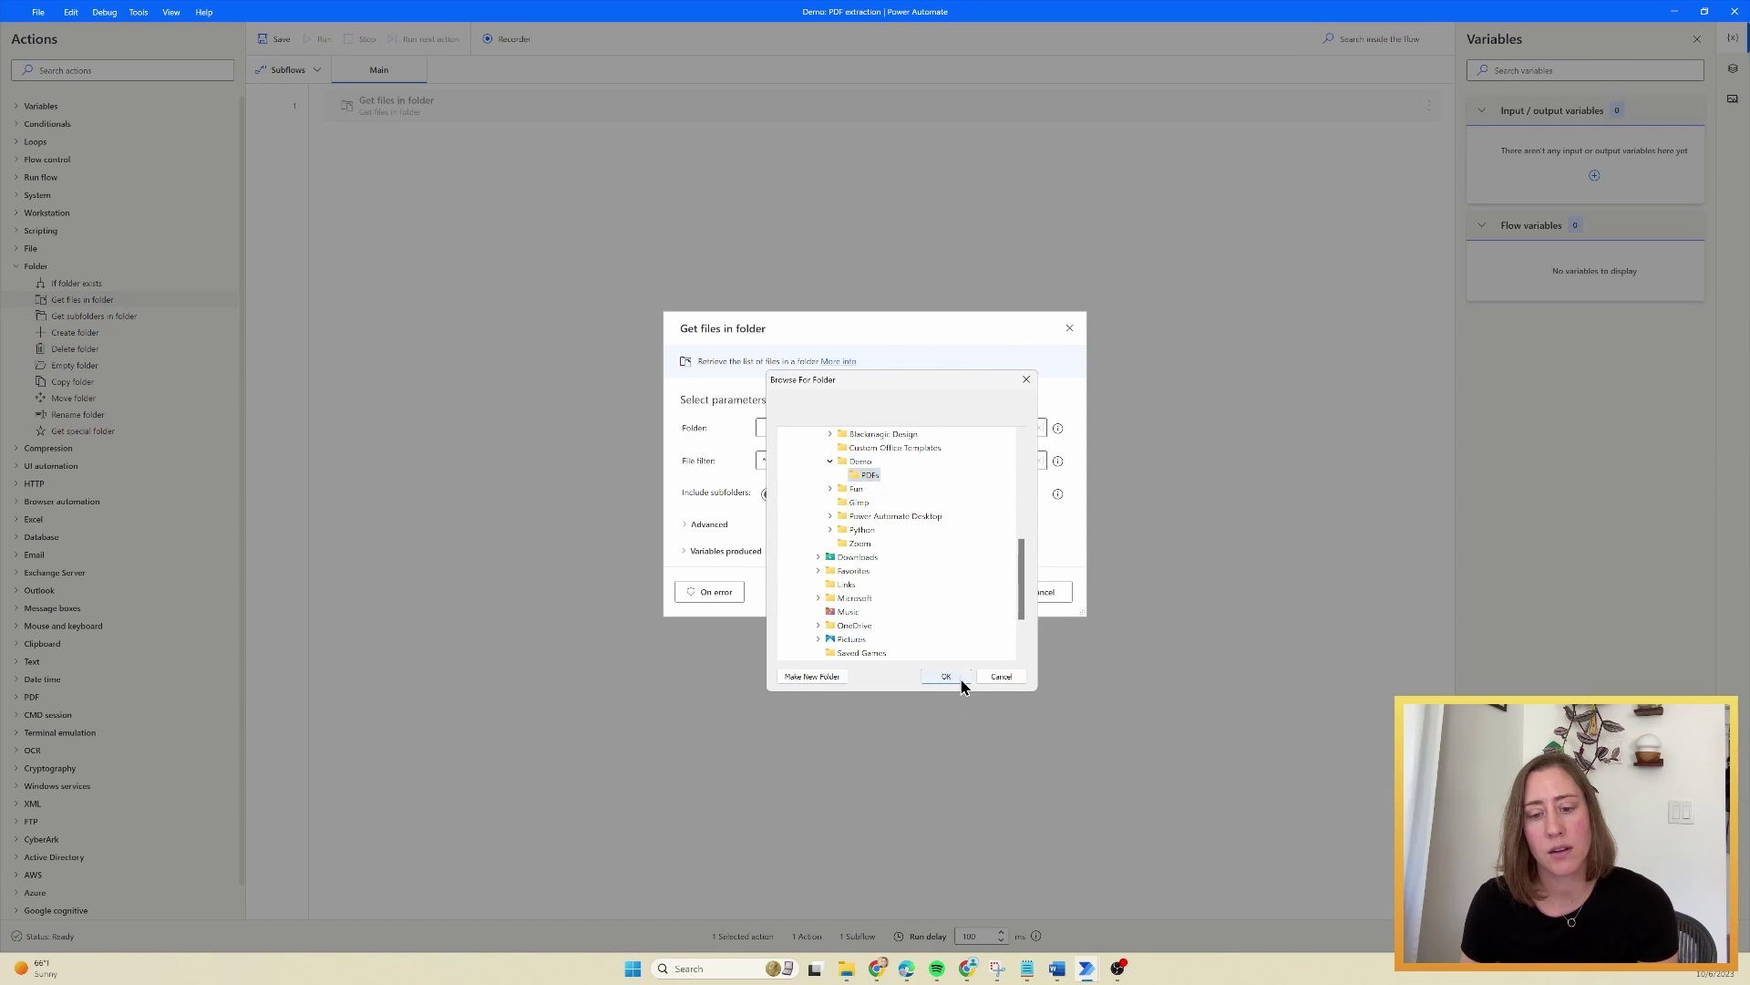
- Set the file filter of the Get files in folder action to *.pdf and save the action
{"action": "left_click", "coordinate": [809, 462]}
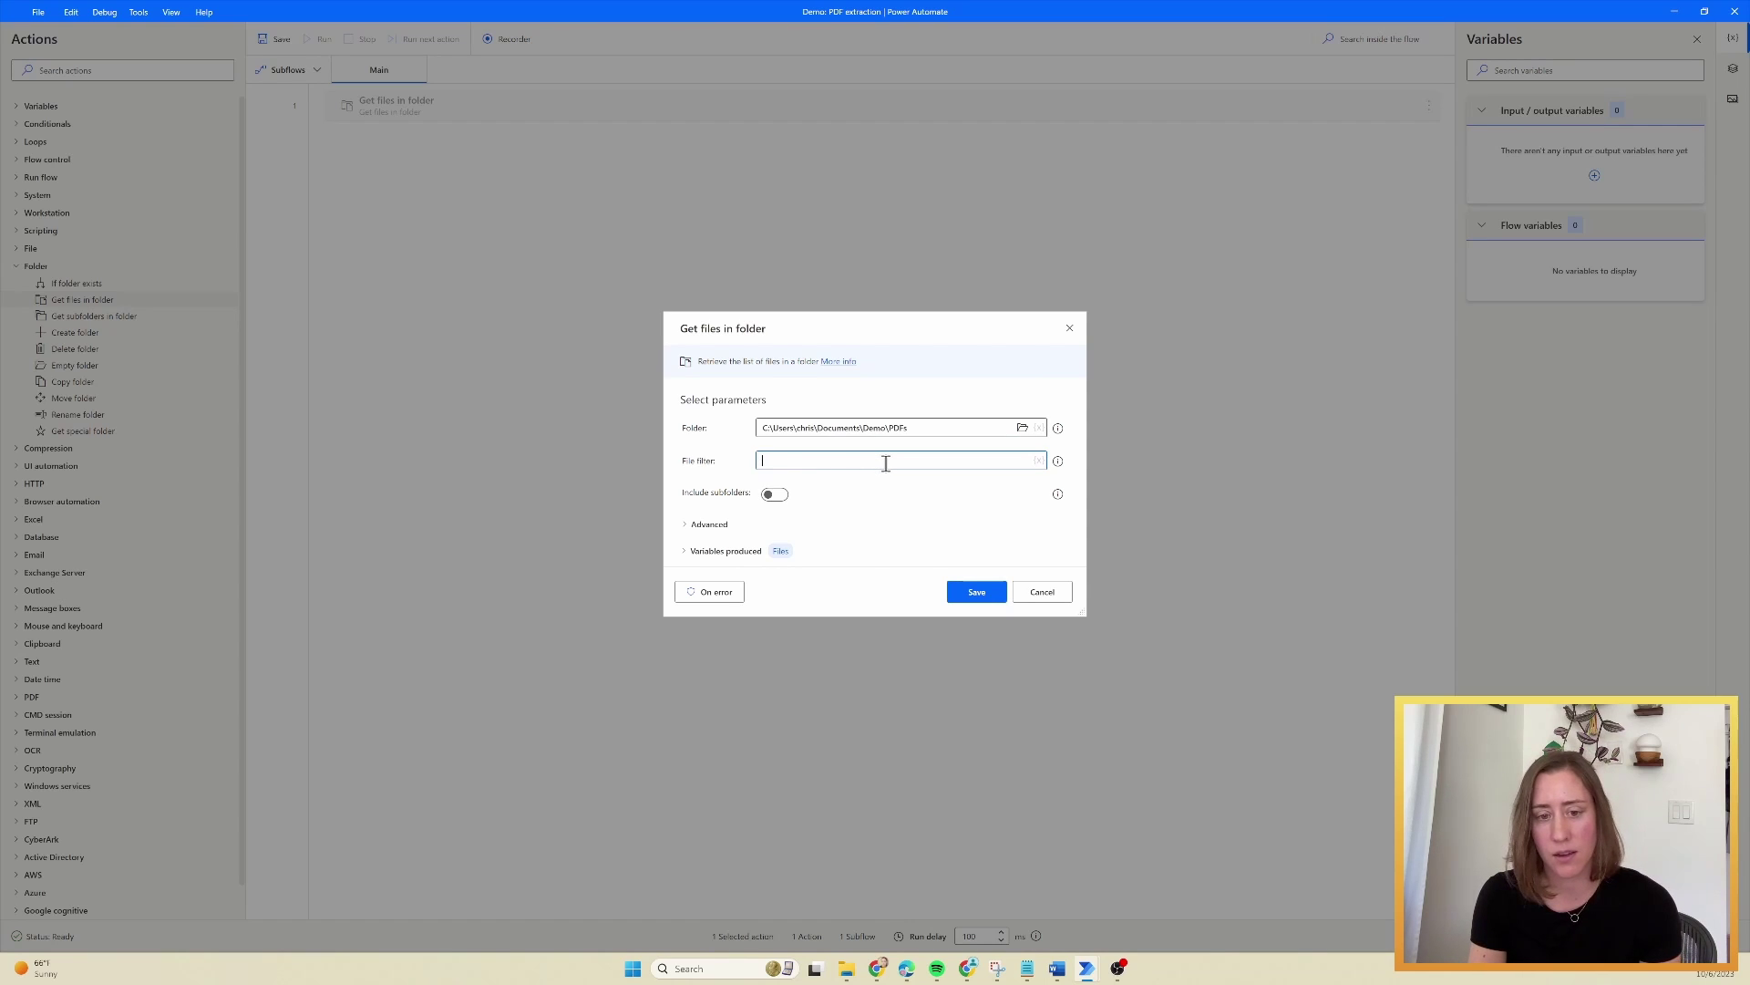
{"action": "type", "text": "*"}
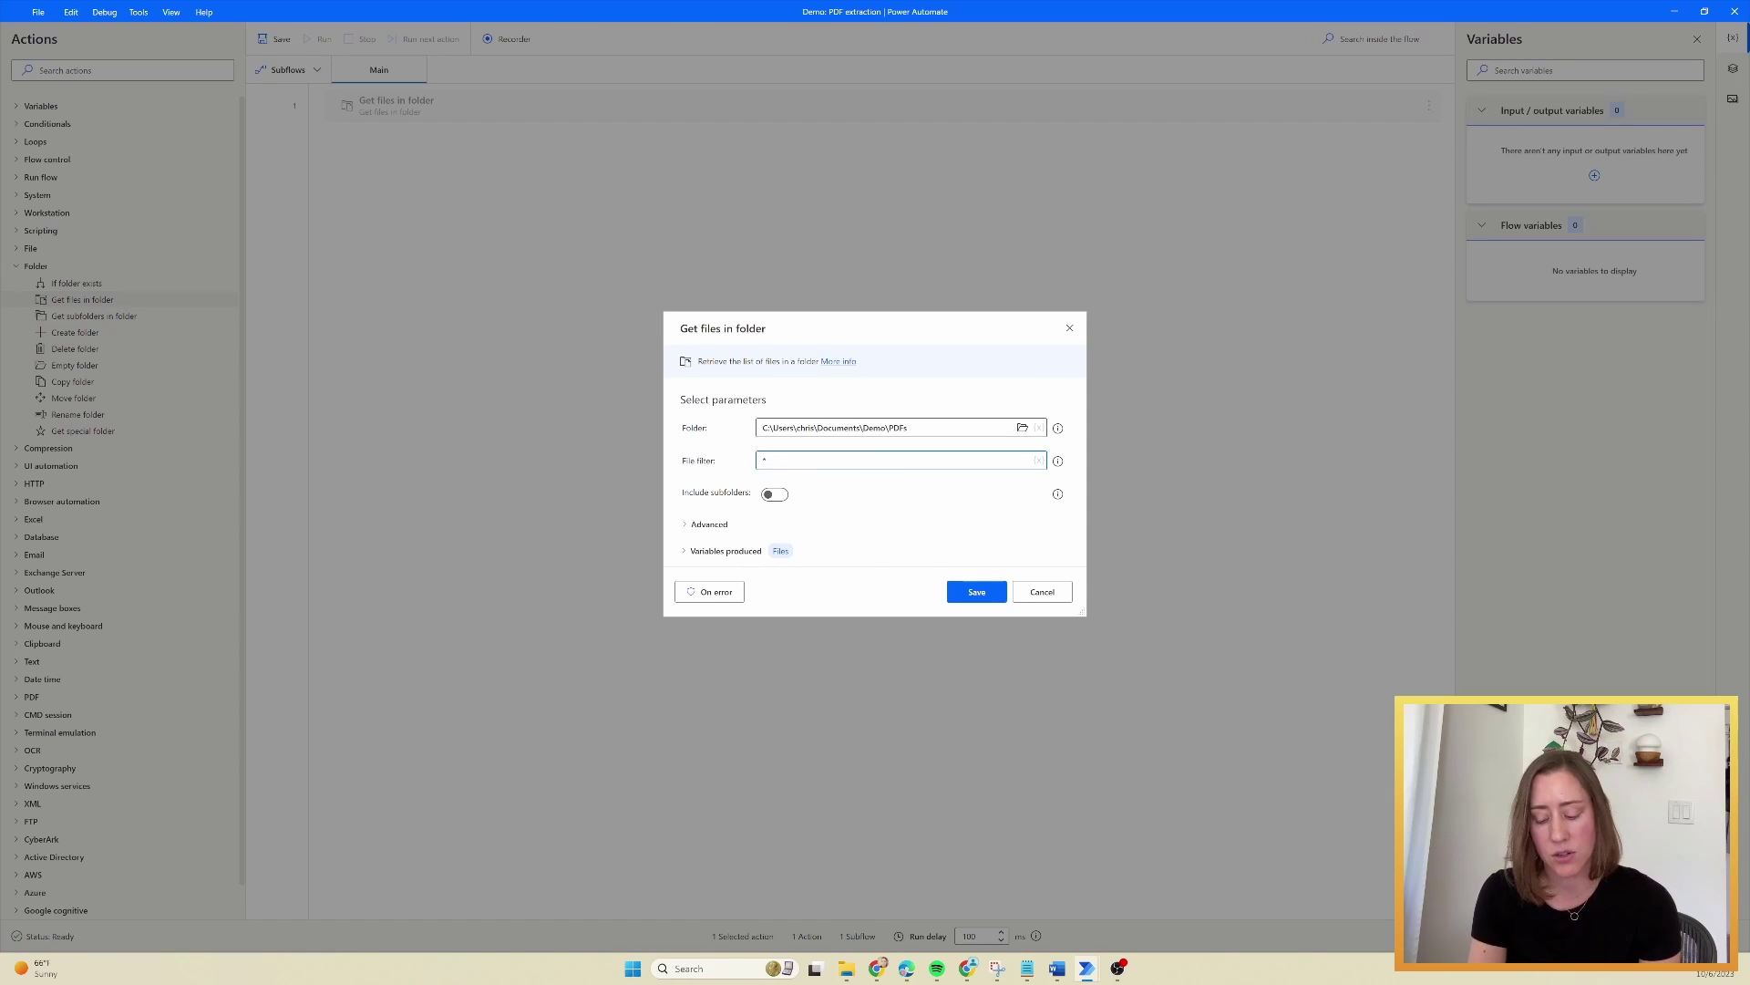
{"action": "type", "text": ".pdf"}
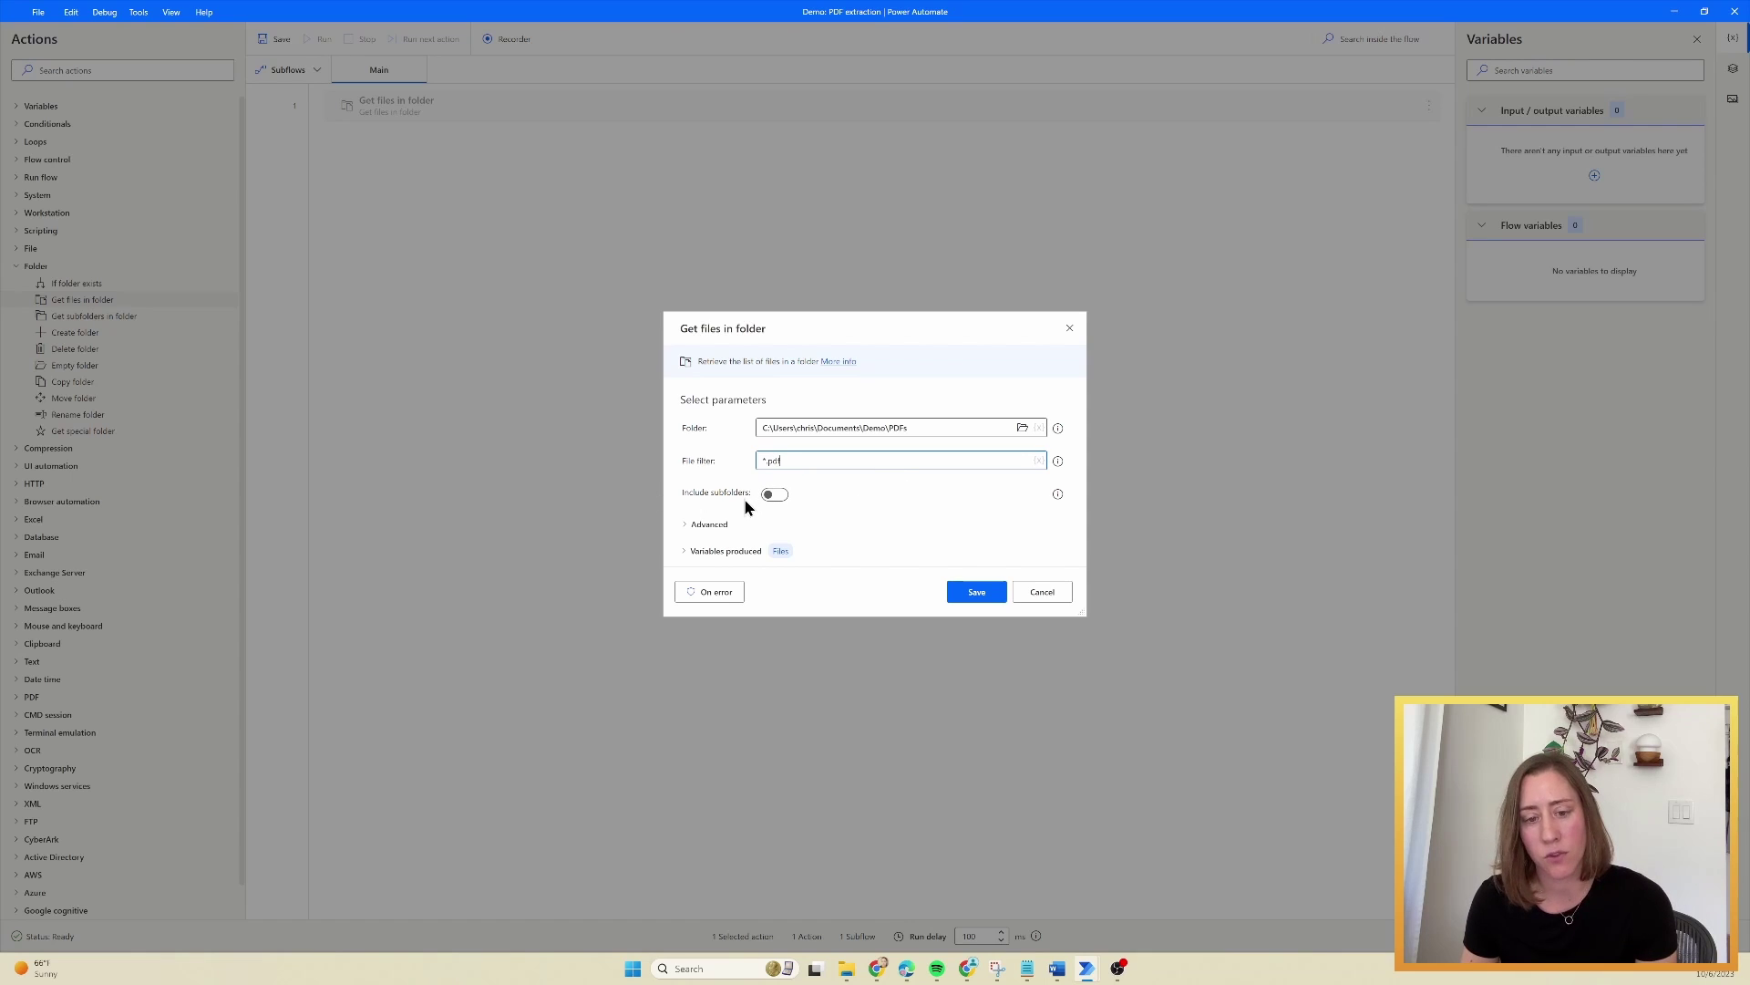
{"action": "left_click", "coordinate": [981, 595]}
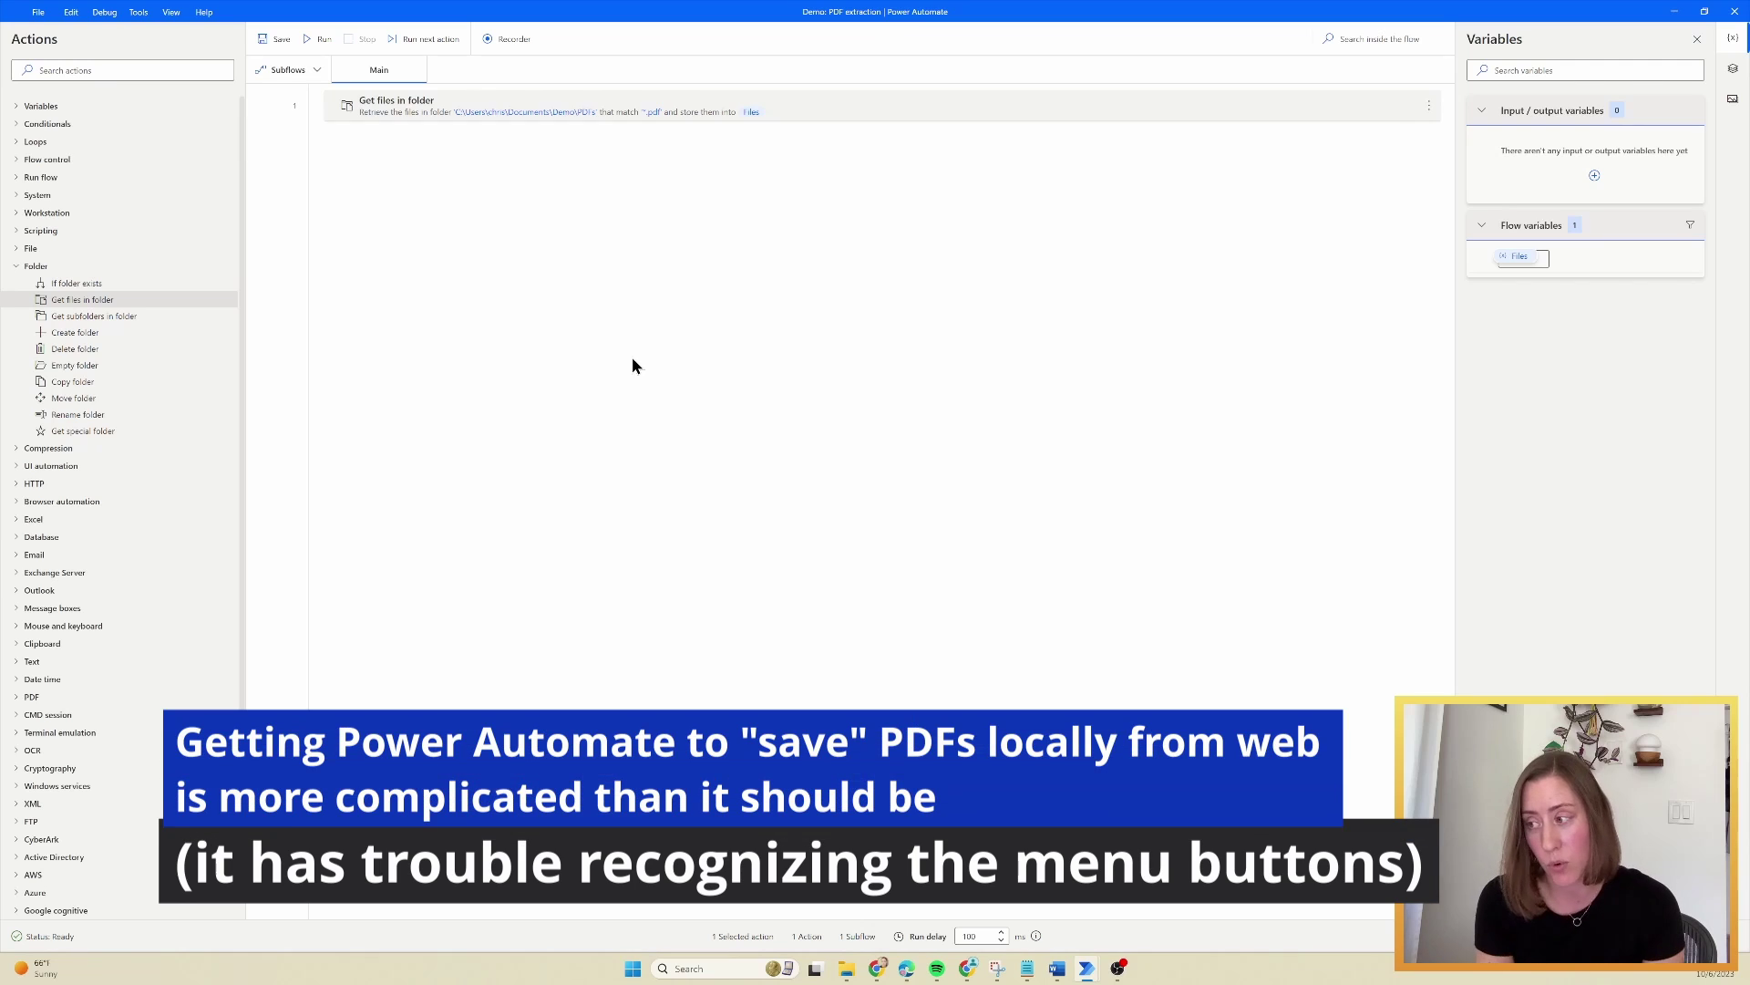
{"action": "left_click", "coordinate": [447, 179]}
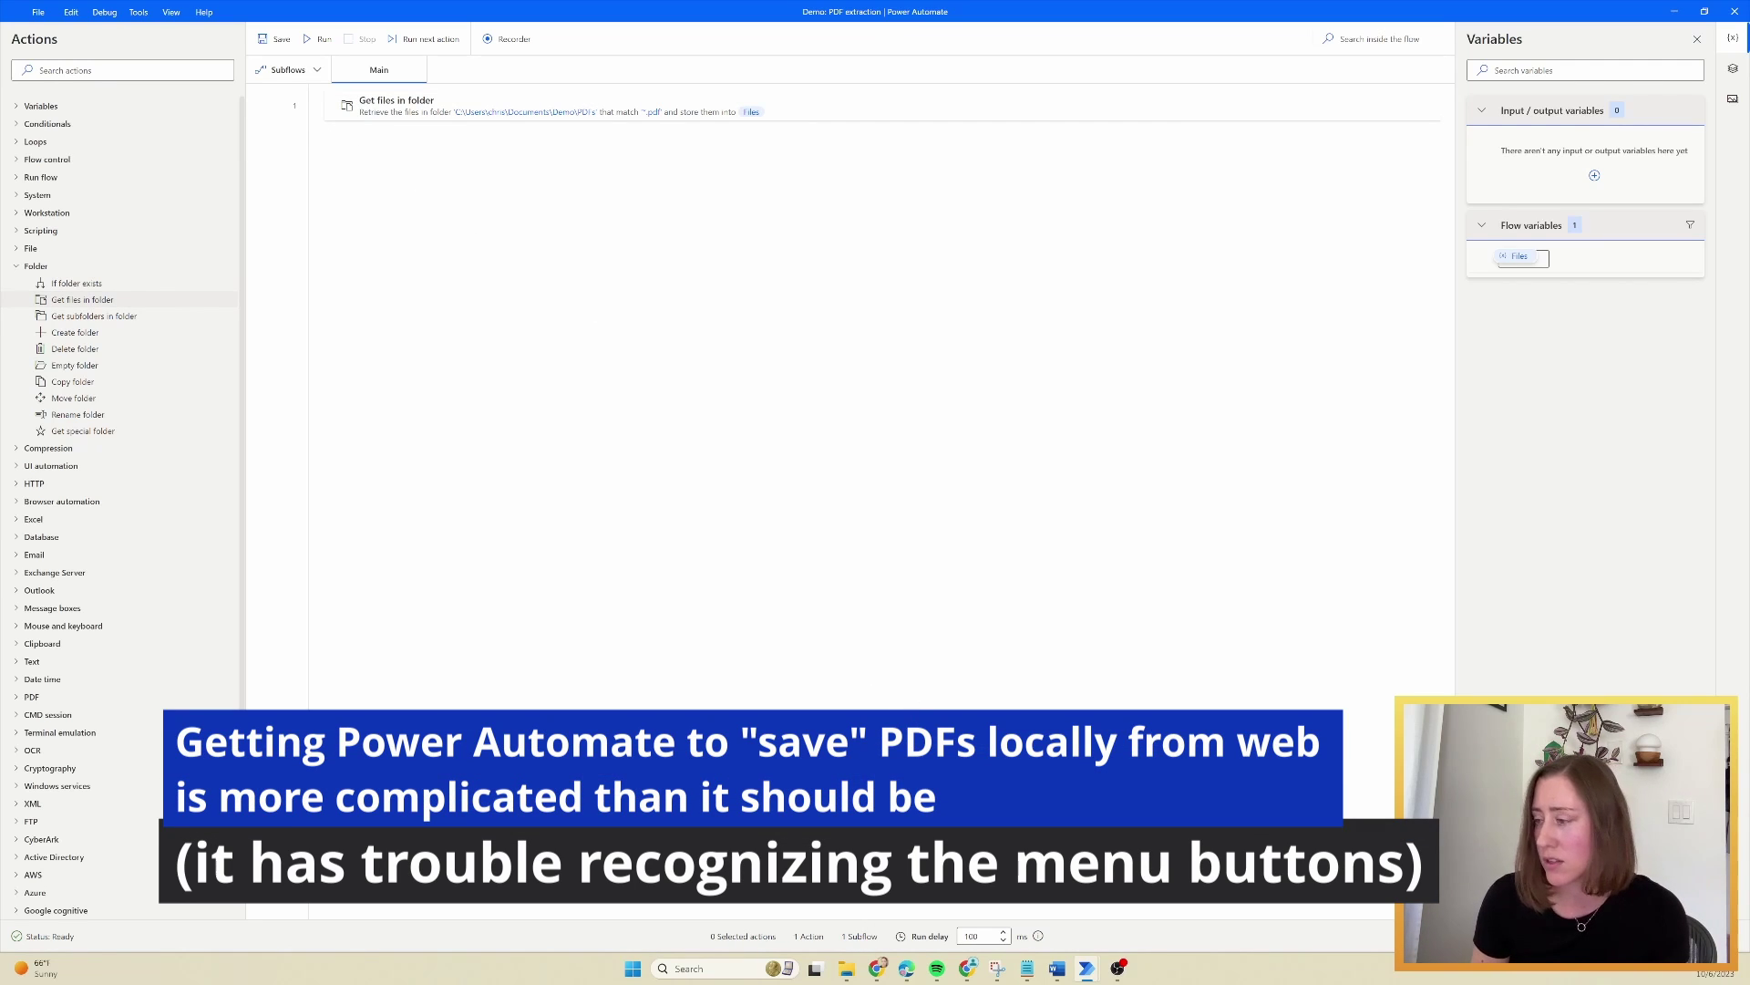
- Add a Launch Excel action after the file retrieval that opens the existing document "extracted pdf template.xlsx" from the Demo folder
{"action": "left_click", "coordinate": [102, 68]}
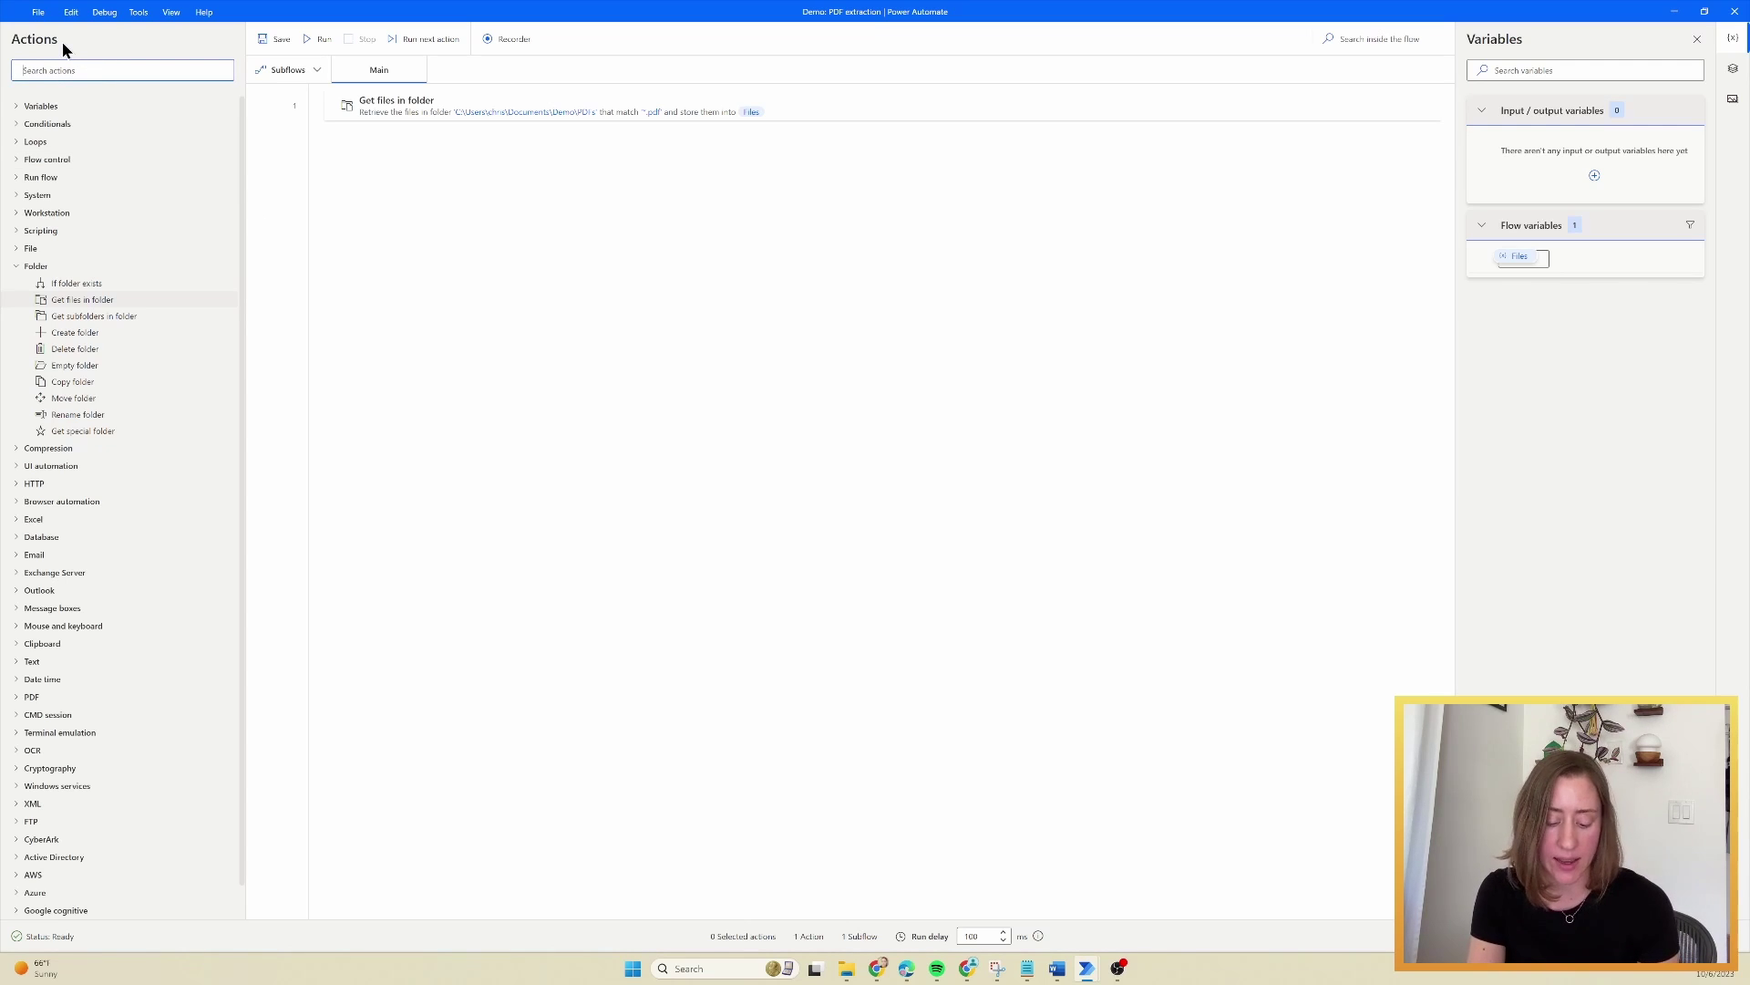
{"action": "type", "text": "excel"}
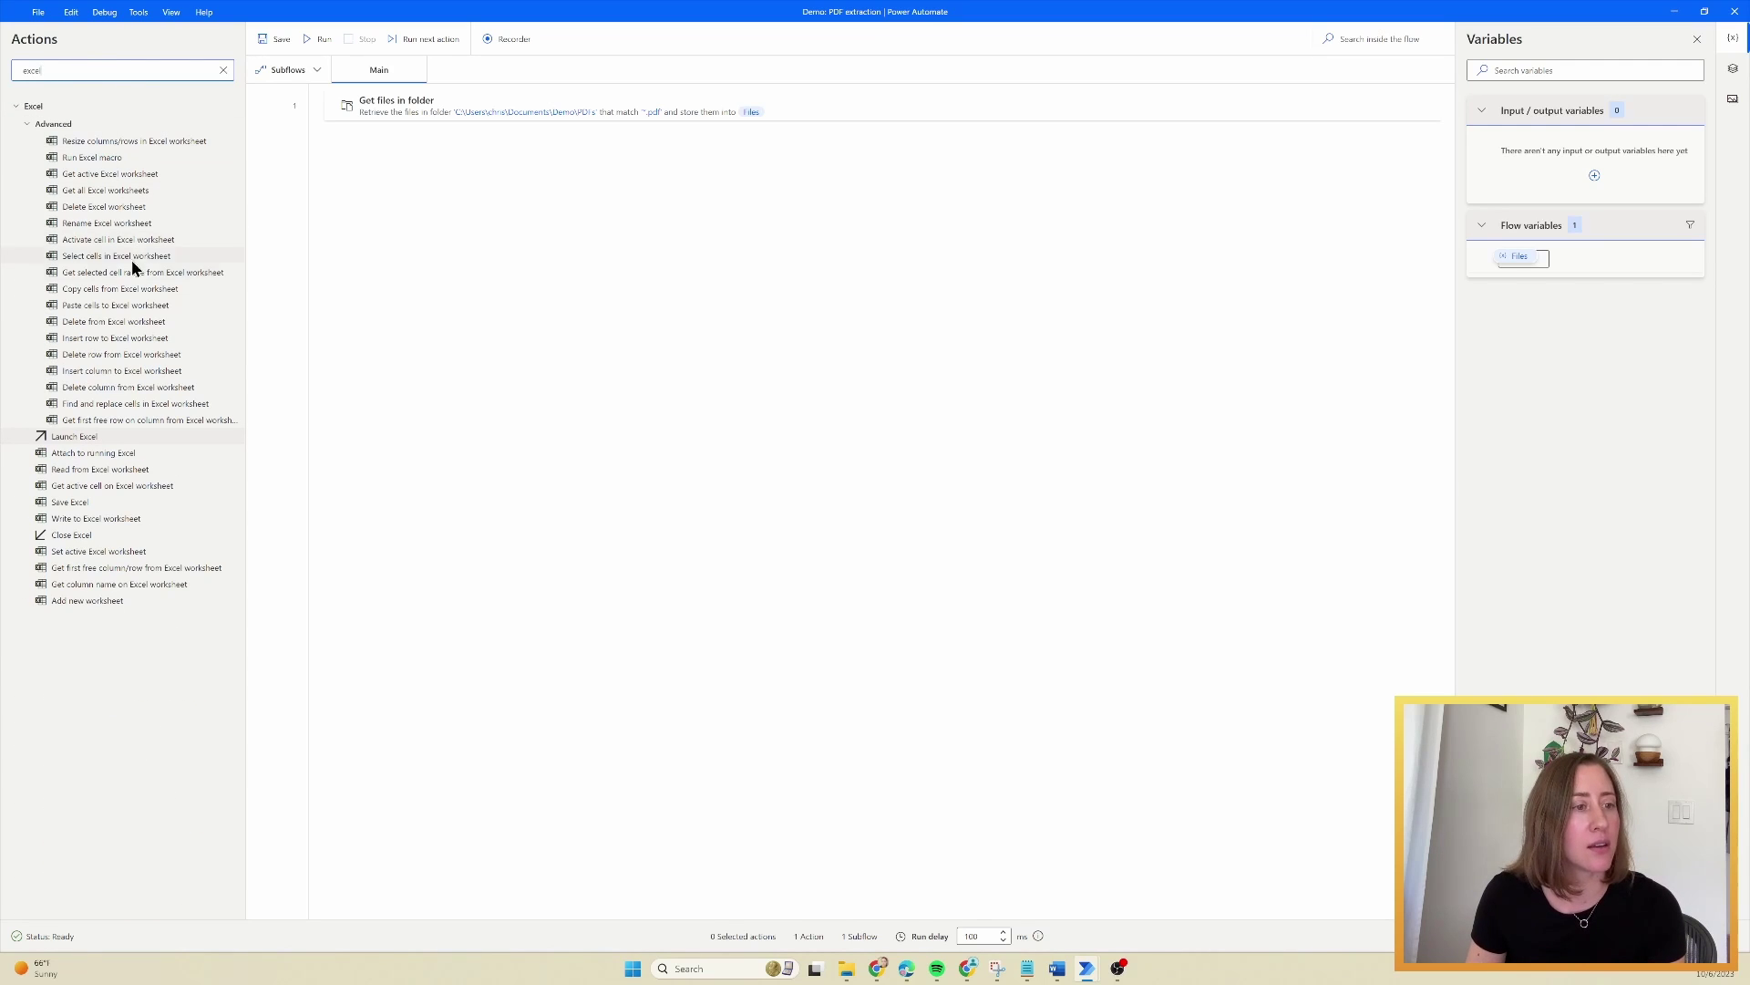
{"action": "left_click_drag", "start_coordinate": [78, 441], "coordinate": [392, 414]}
{"action": "left_click", "coordinate": [825, 446]}
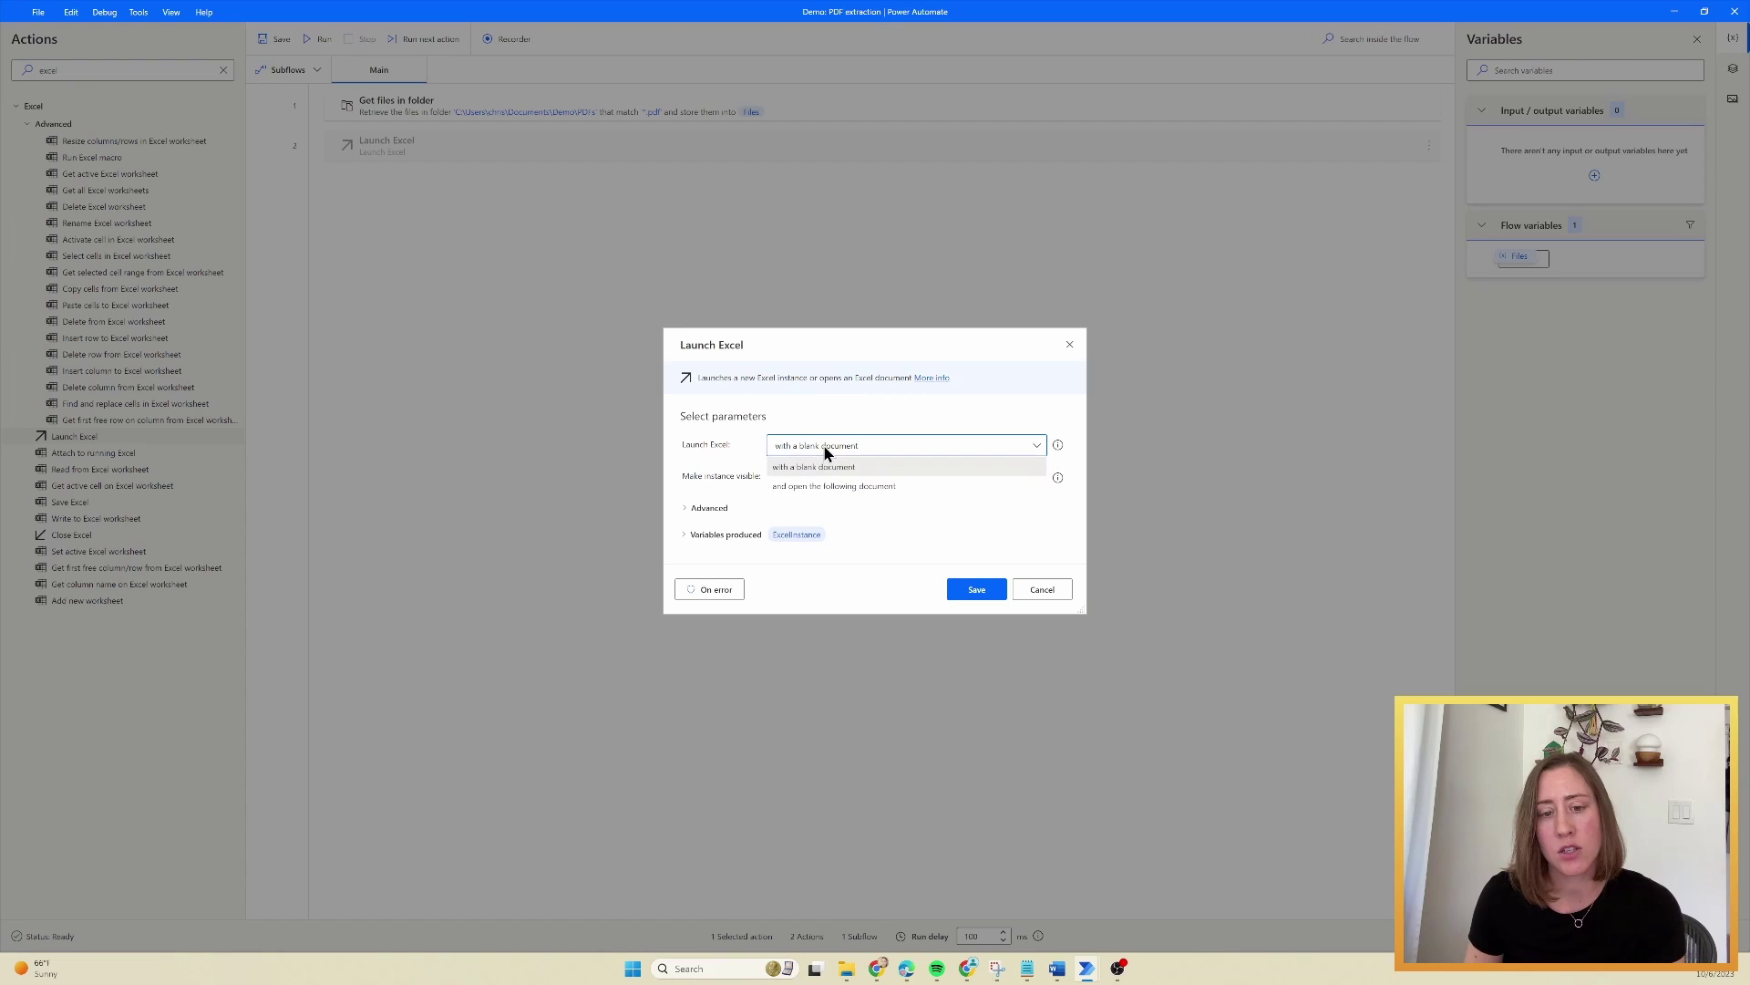
{"action": "left_click", "coordinate": [905, 488]}
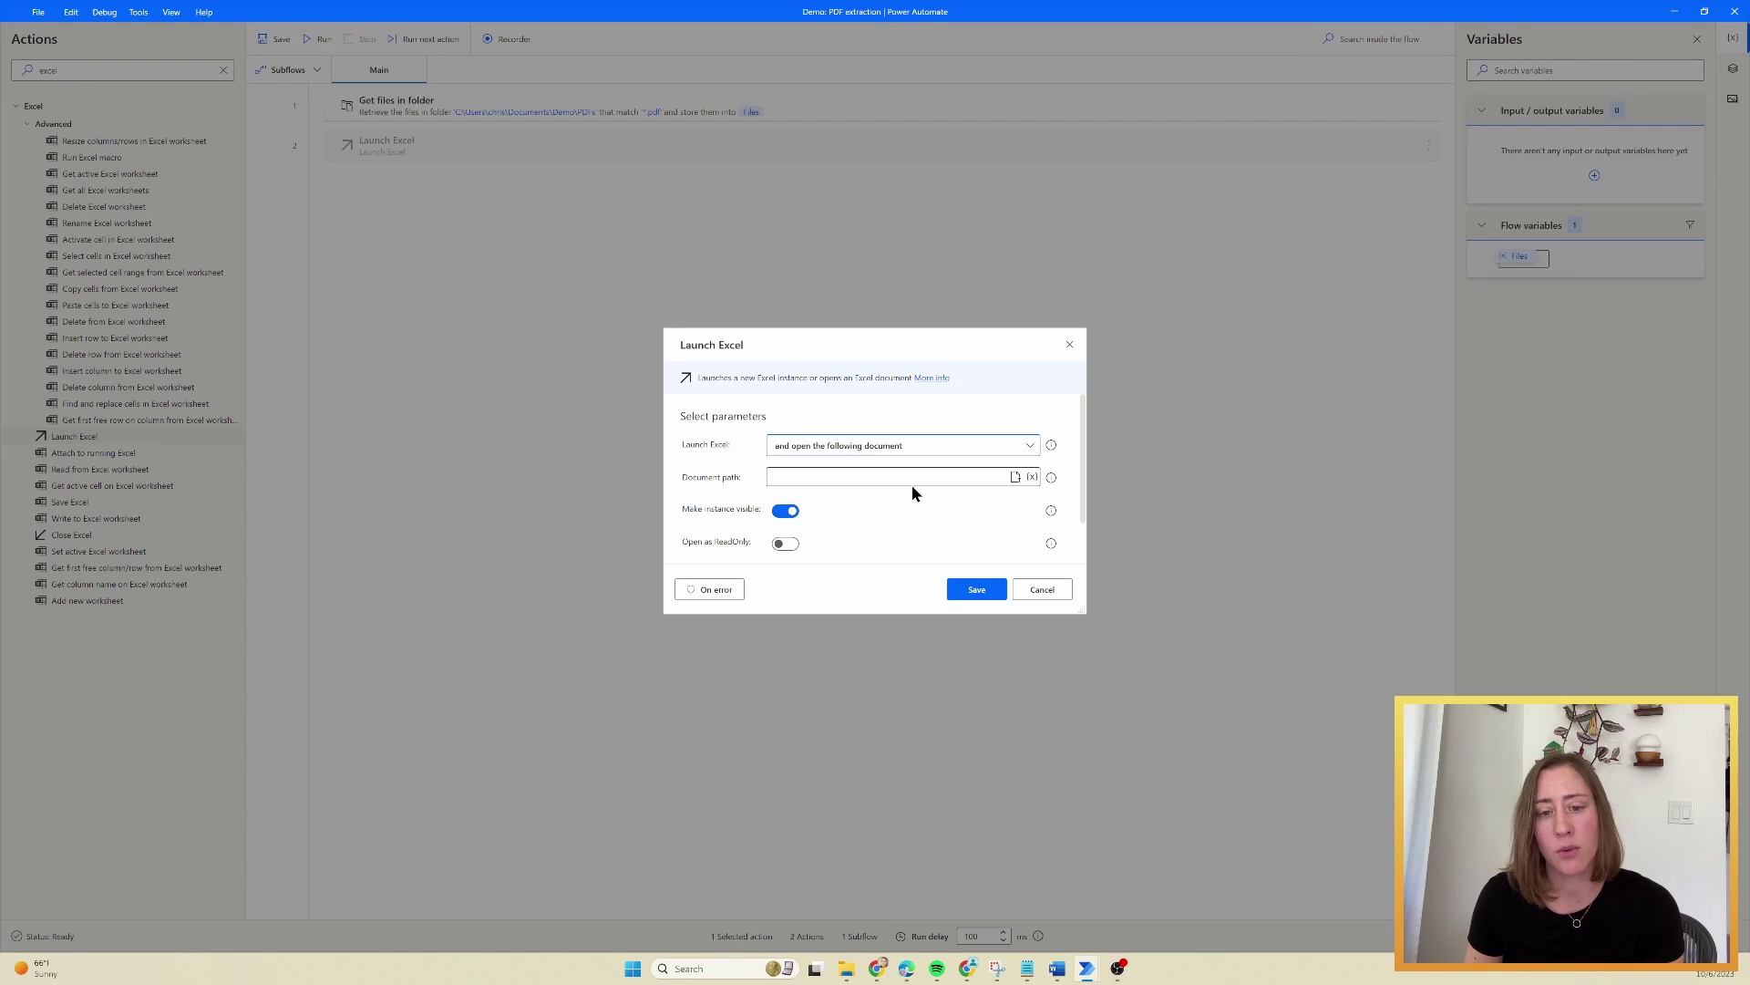
{"action": "left_click", "coordinate": [1015, 477]}
{"action": "double_click", "coordinate": [825, 472]}
{"action": "double_click", "coordinate": [859, 447]}
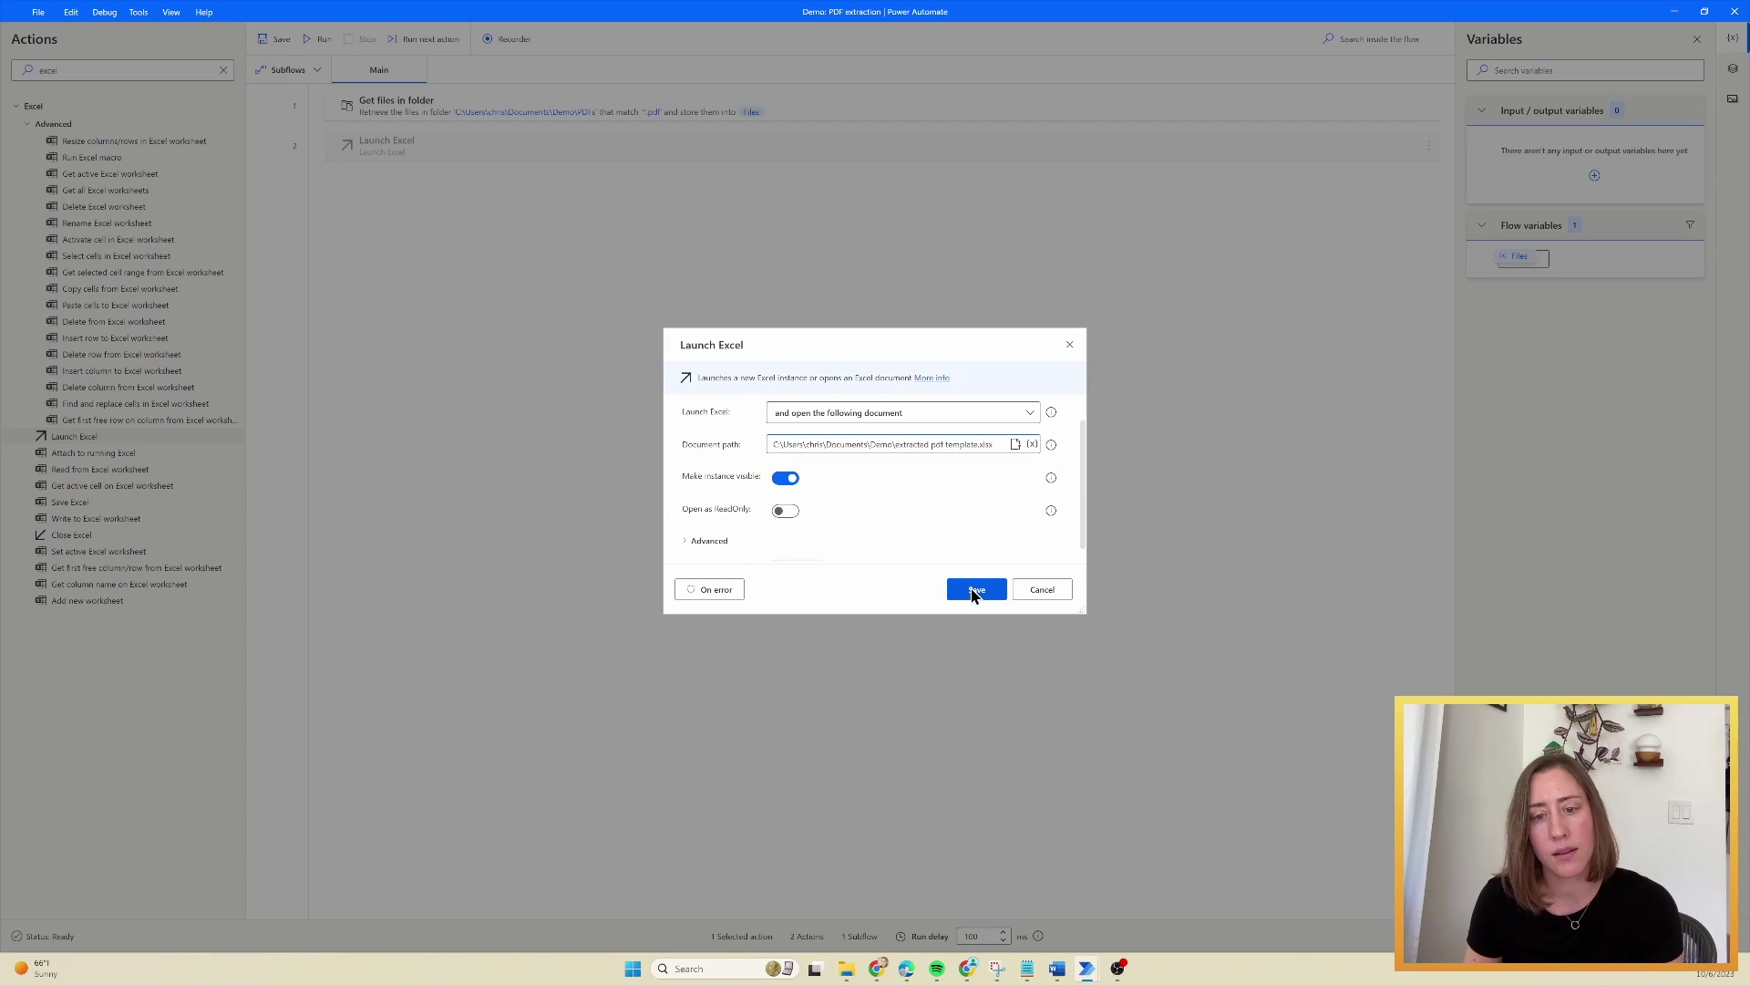
{"action": "left_click", "coordinate": [972, 590]}
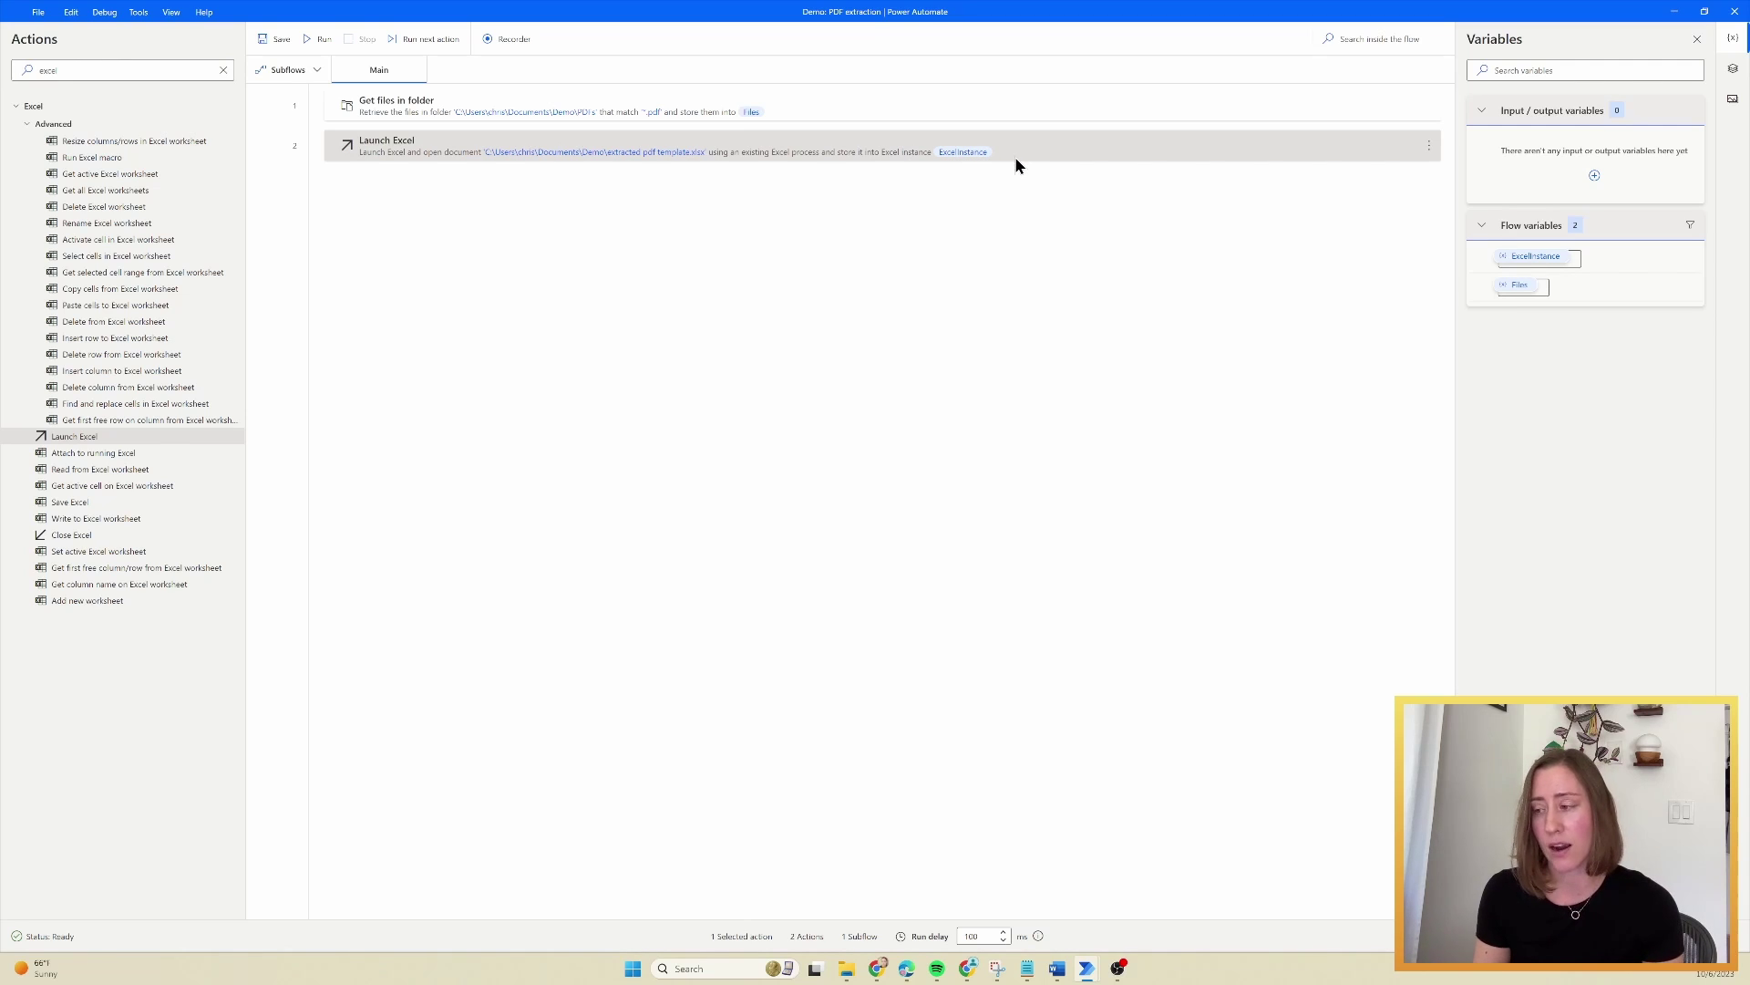
- Add a Save Excel action after Launch Excel using "Save document as" with the path to Documents\Demo\extracted pdf template.xlsx
{"action": "key", "text": "ctrl+f"}
{"action": "type", "text": "sa"}
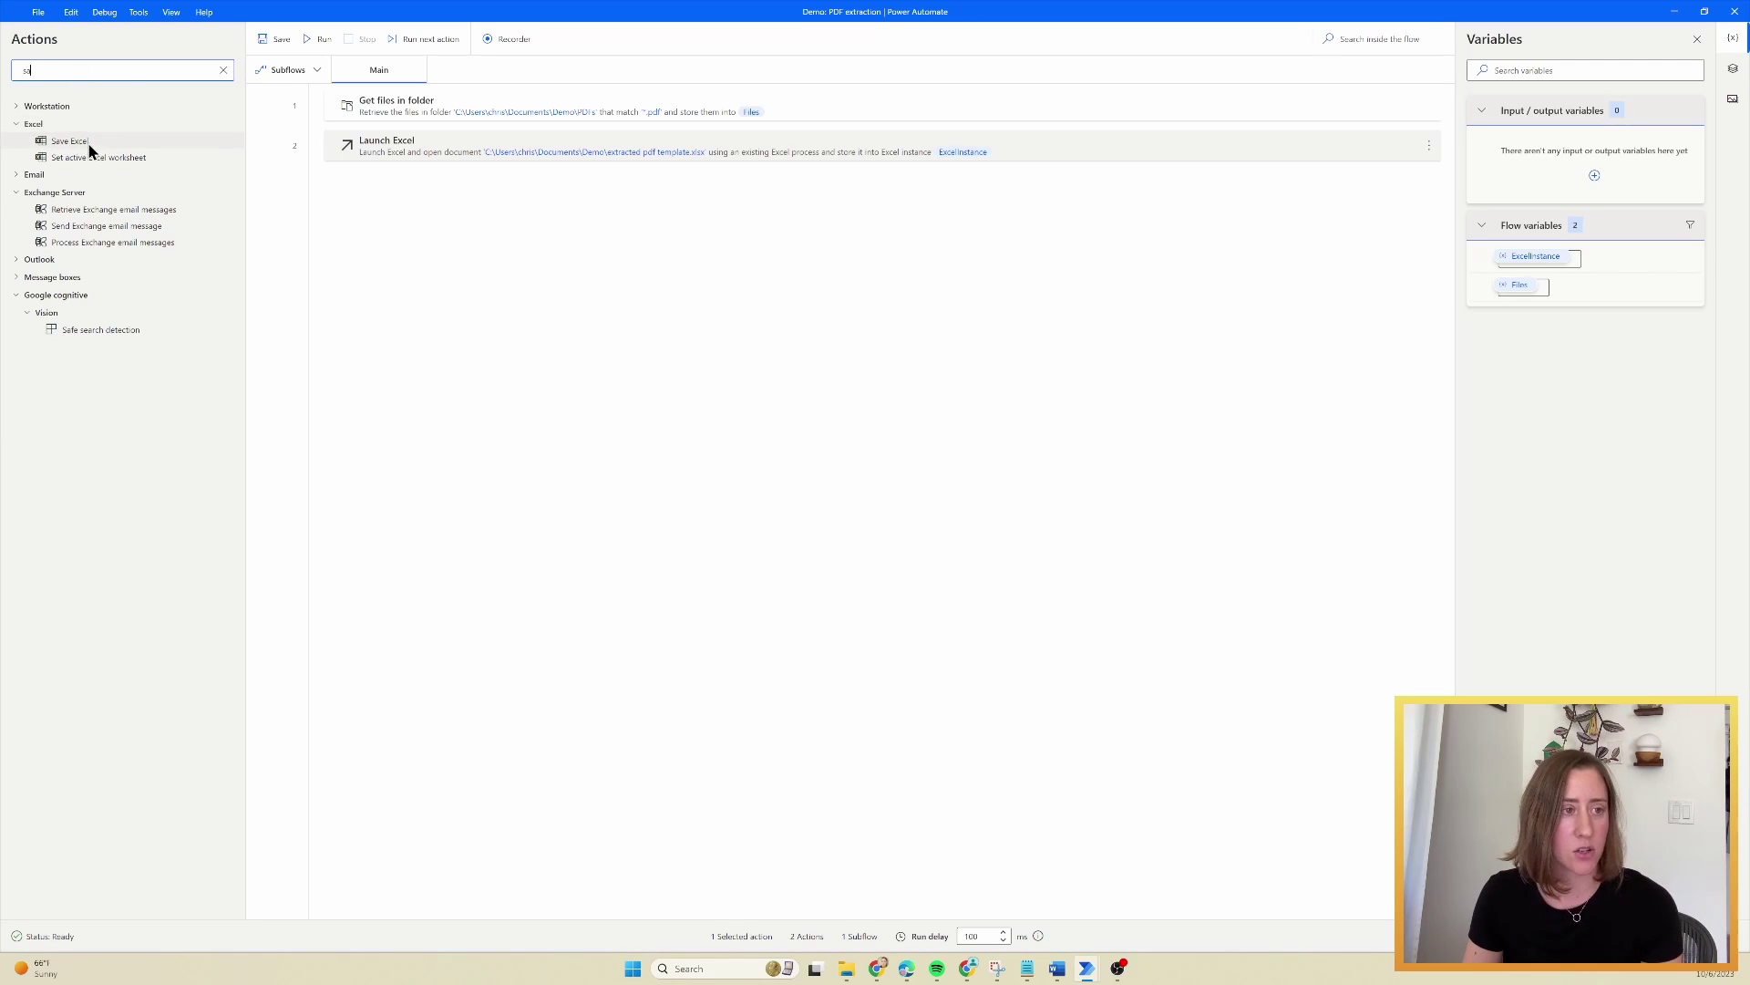
{"action": "left_click_drag", "start_coordinate": [89, 144], "coordinate": [663, 215]}
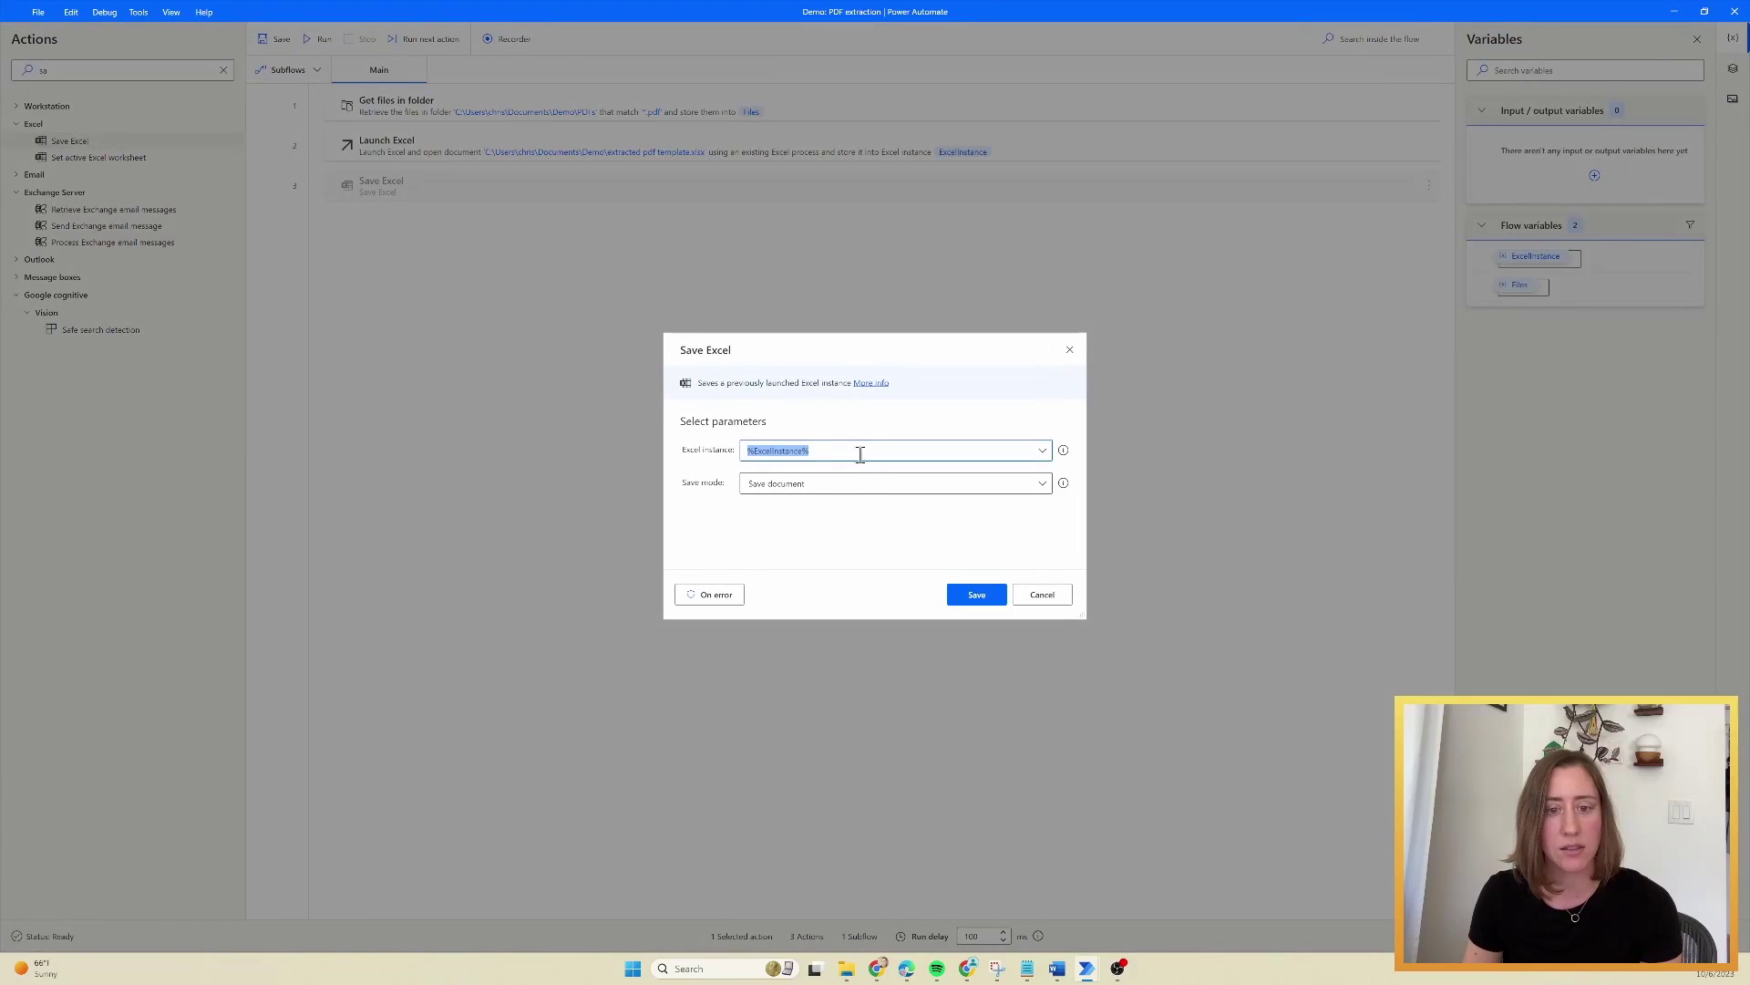
{"action": "left_click", "coordinate": [864, 484]}
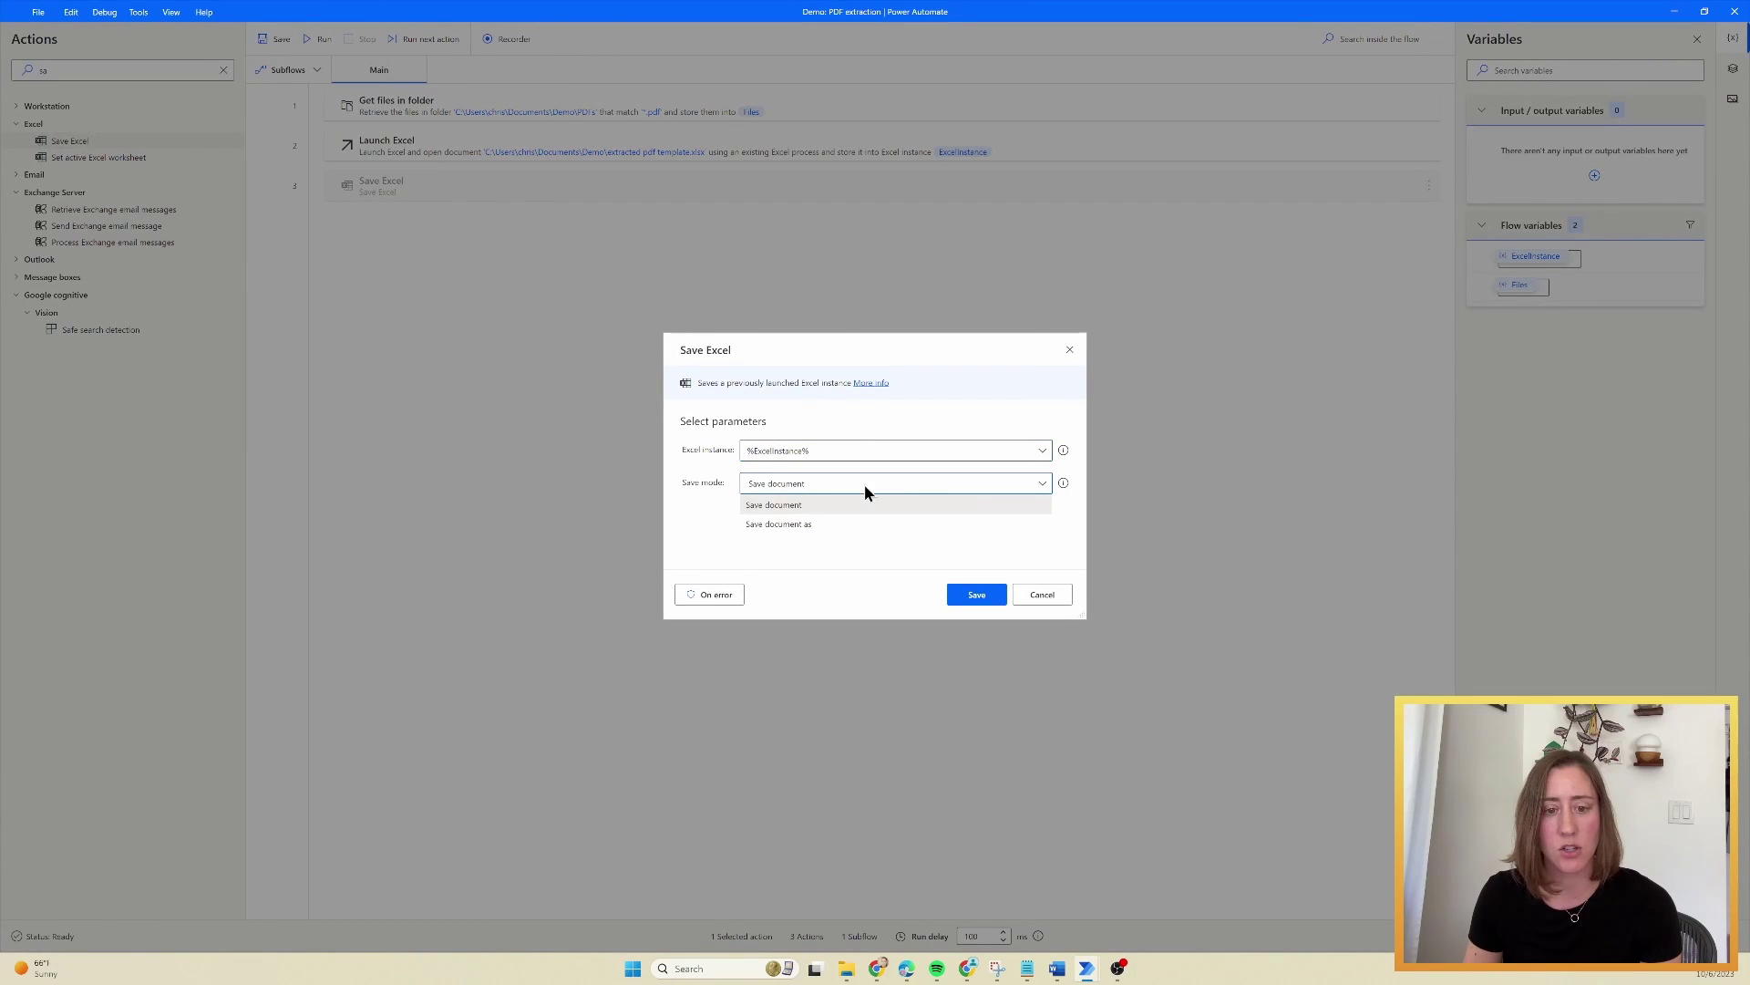
{"action": "left_click", "coordinate": [795, 526]}
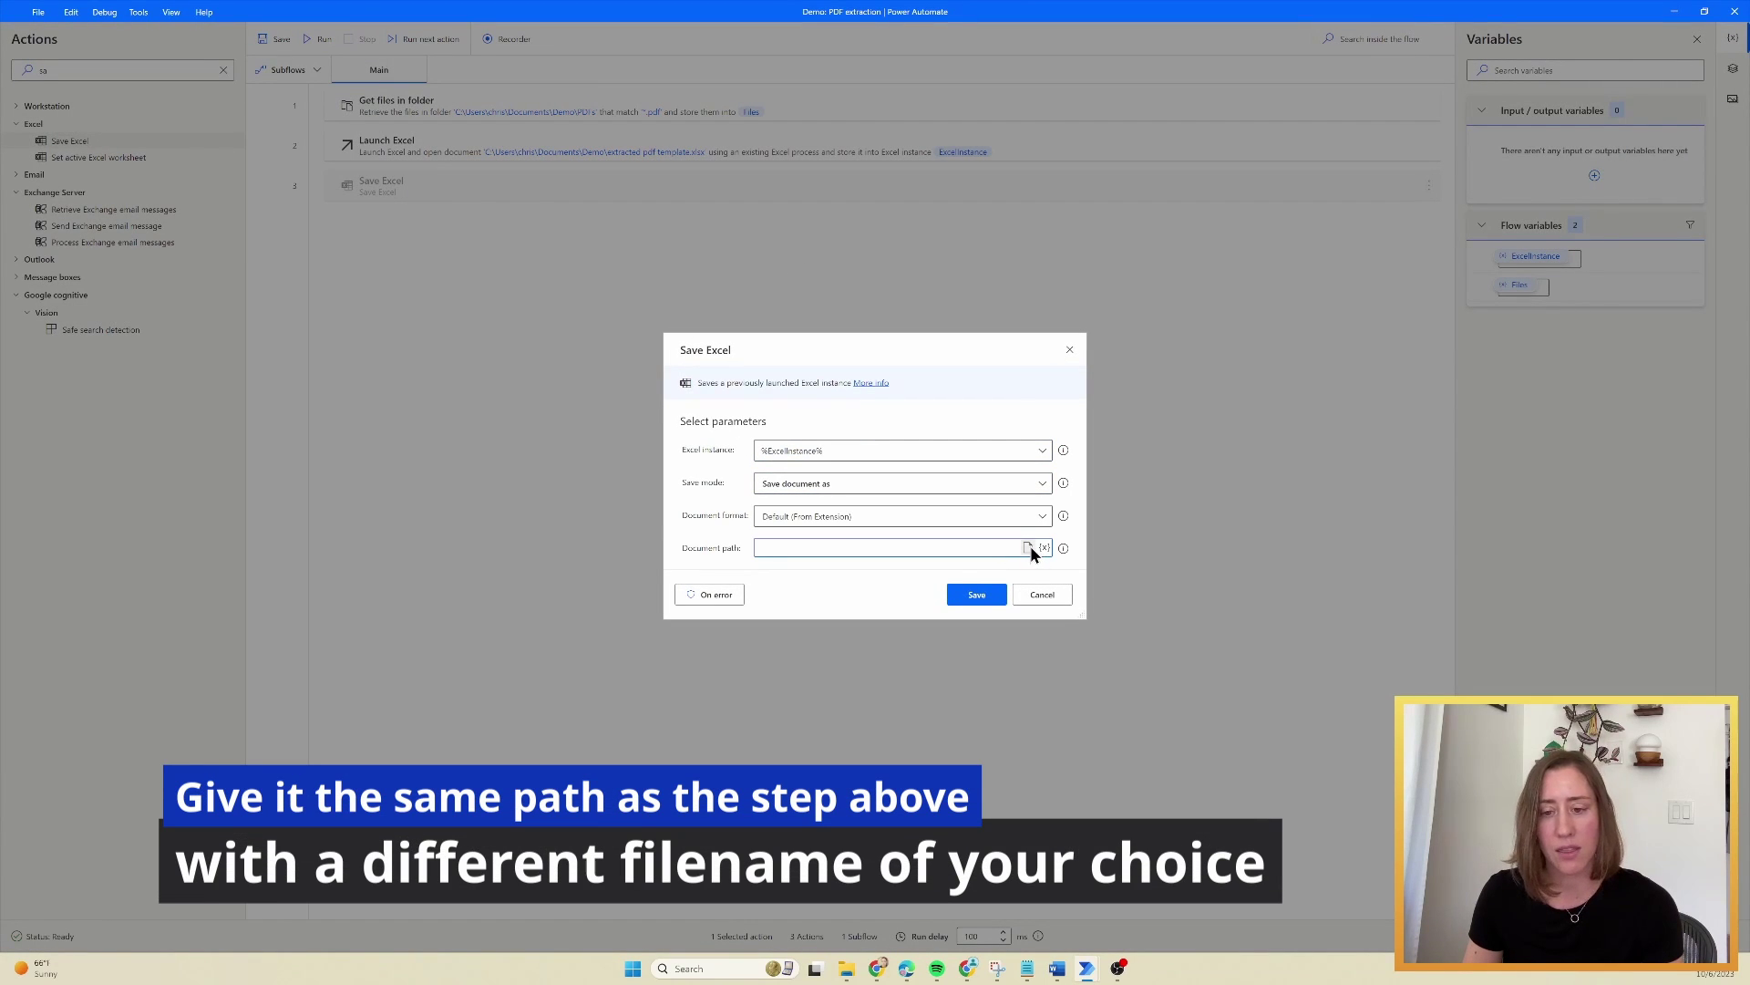
{"action": "type", "text": "C:\\Users\\chris\\Documents\\Demo\\extracted pdf template.xlsx"}
{"action": "left_click", "coordinate": [991, 600]}
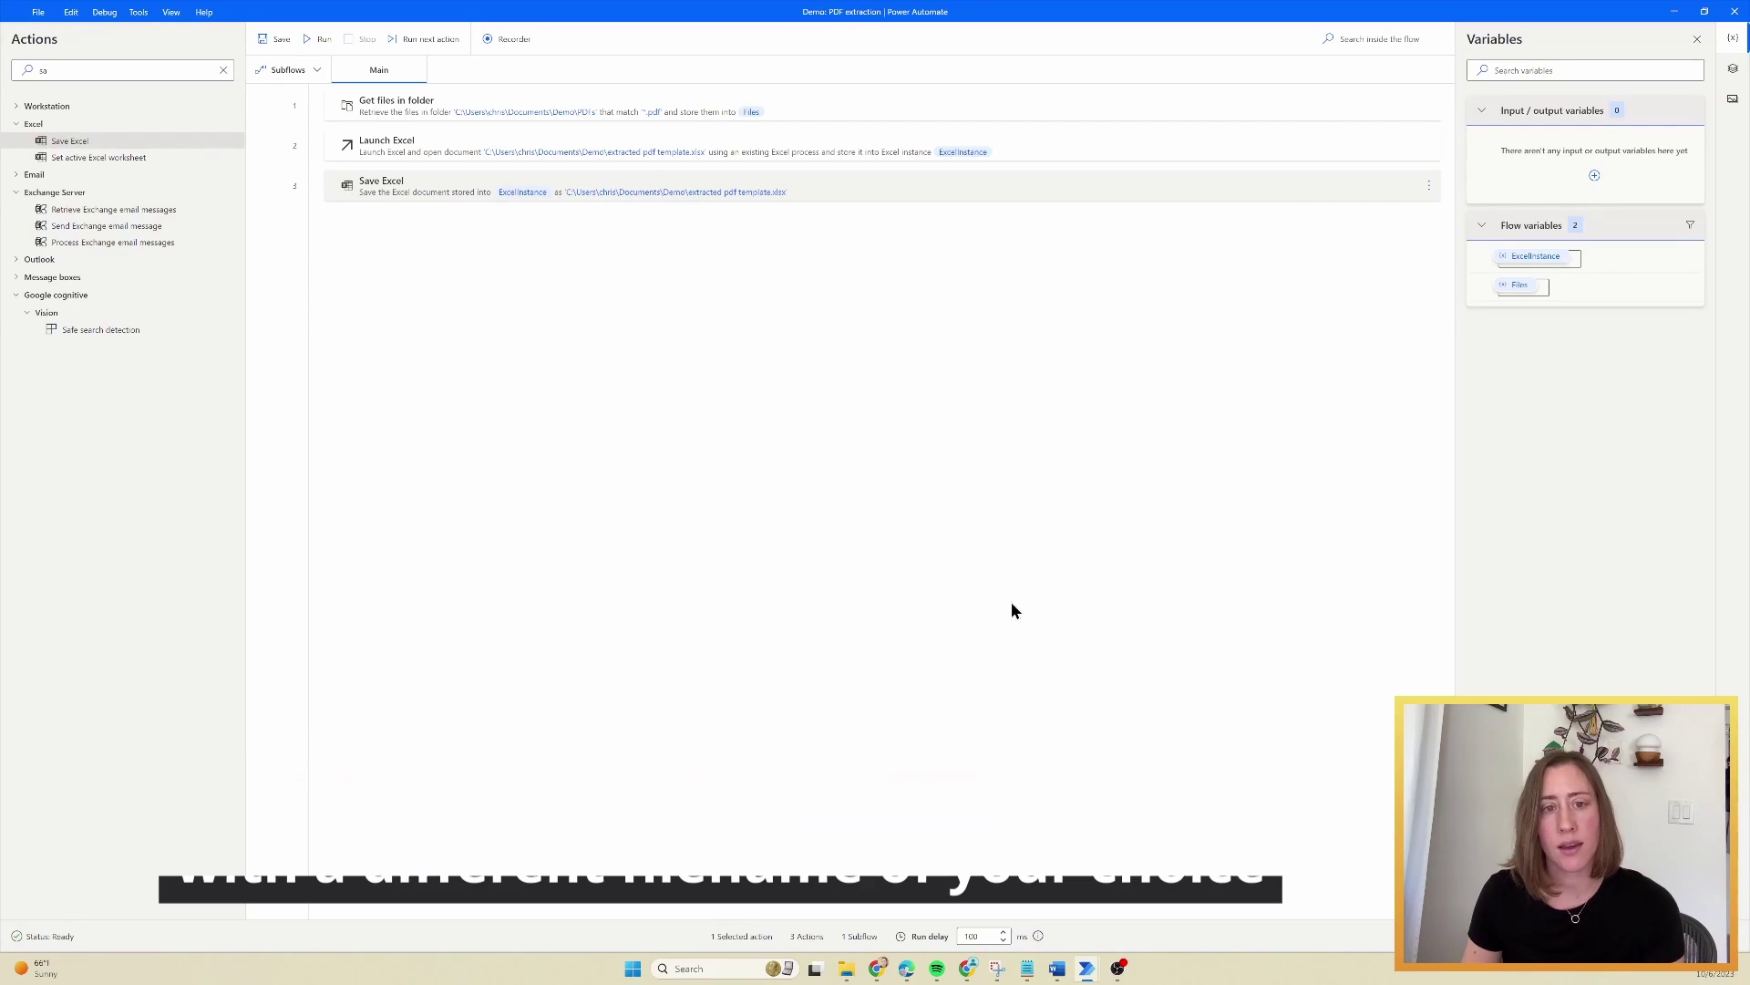
- Add a For each loop after the Save Excel action that iterates over the Files variable
{"action": "left_click", "coordinate": [223, 70]}
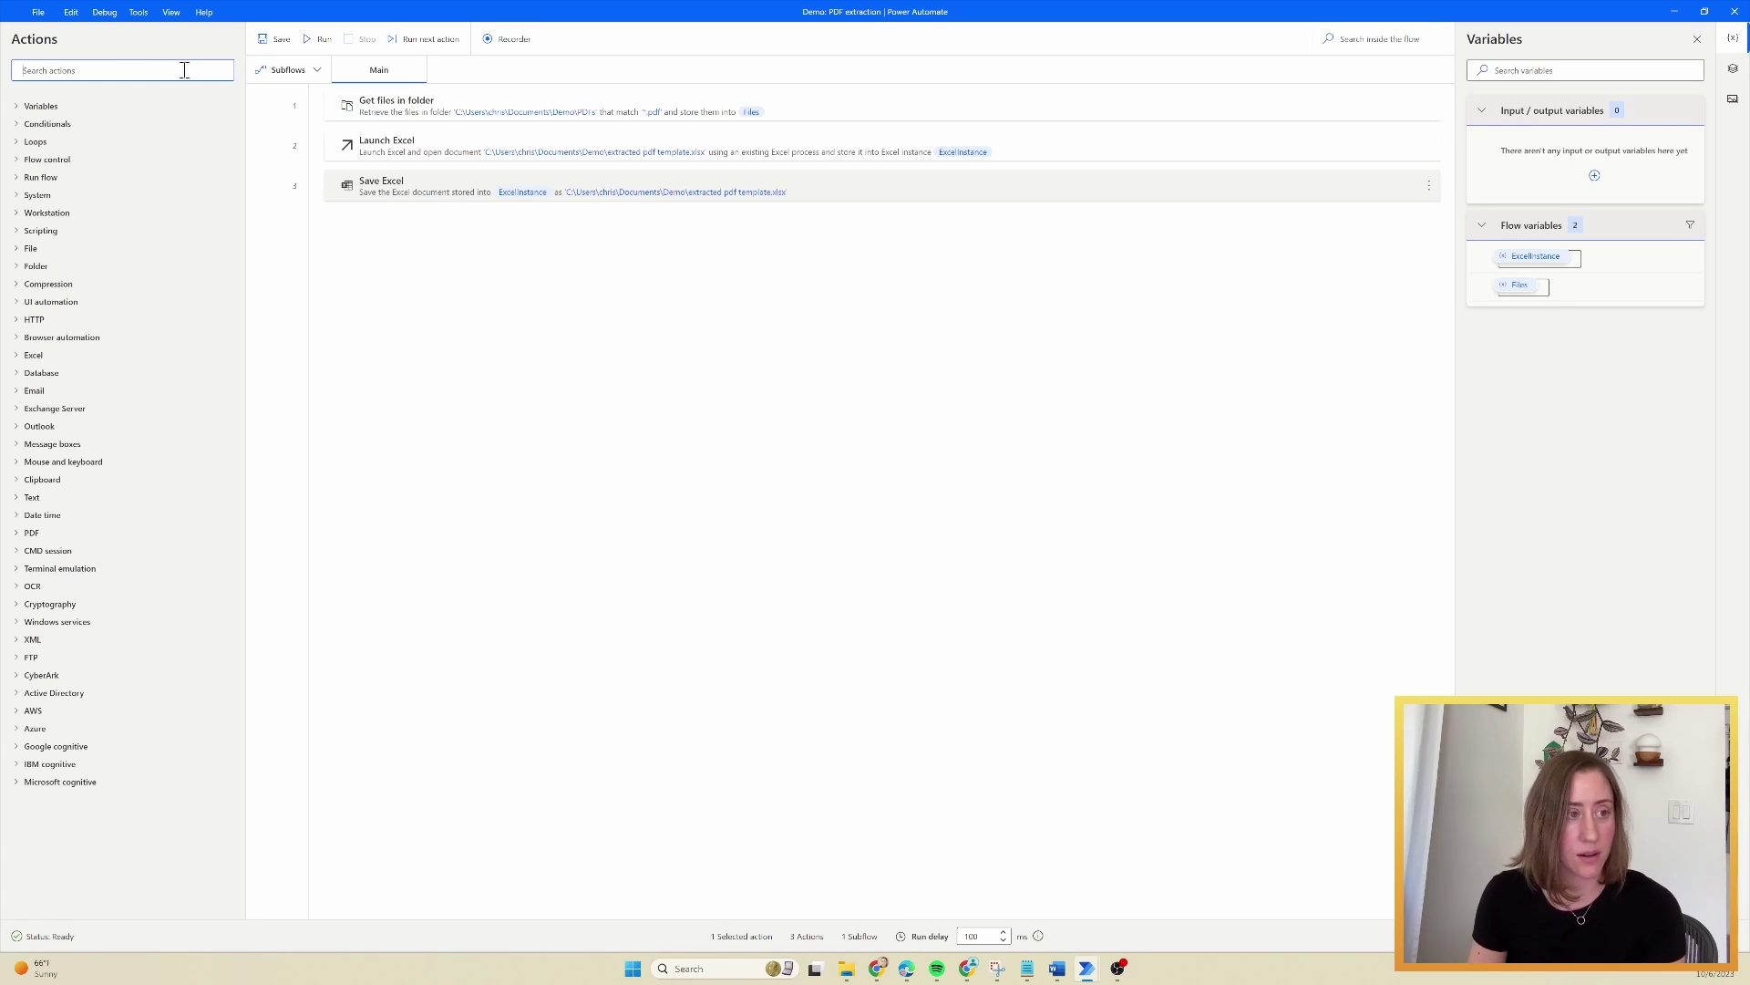
{"action": "left_click", "coordinate": [20, 143]}
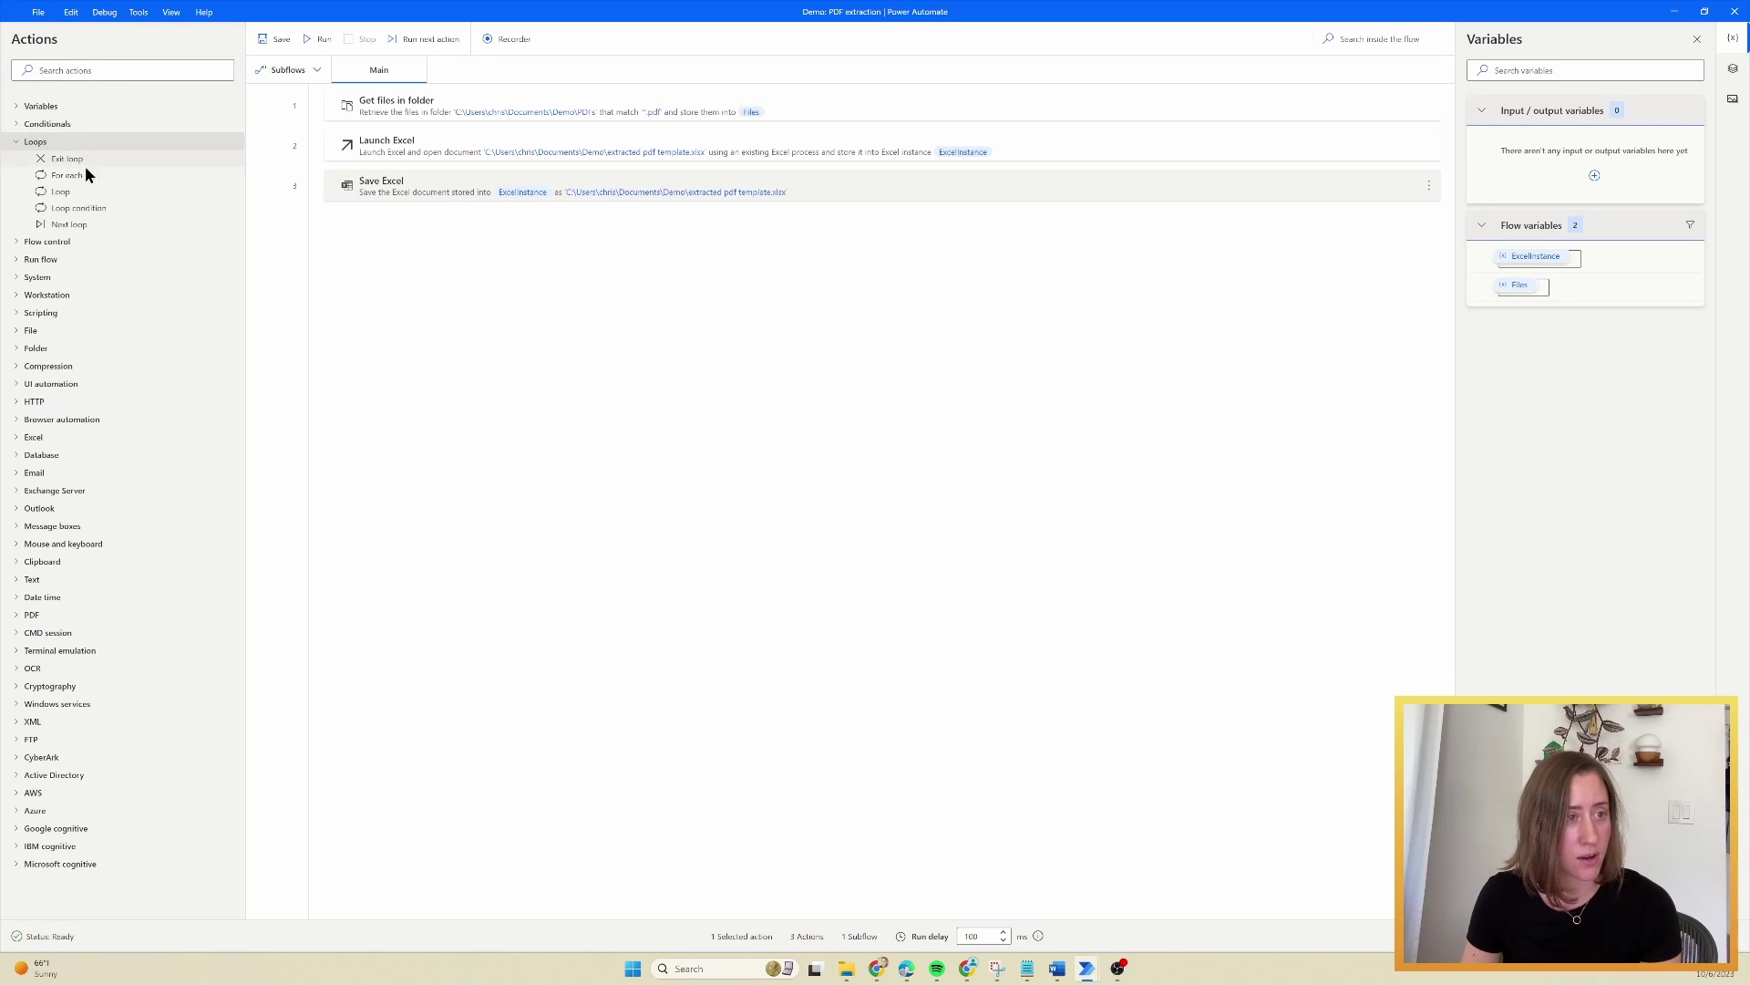
{"action": "left_click_drag", "start_coordinate": [64, 177], "coordinate": [460, 232]}
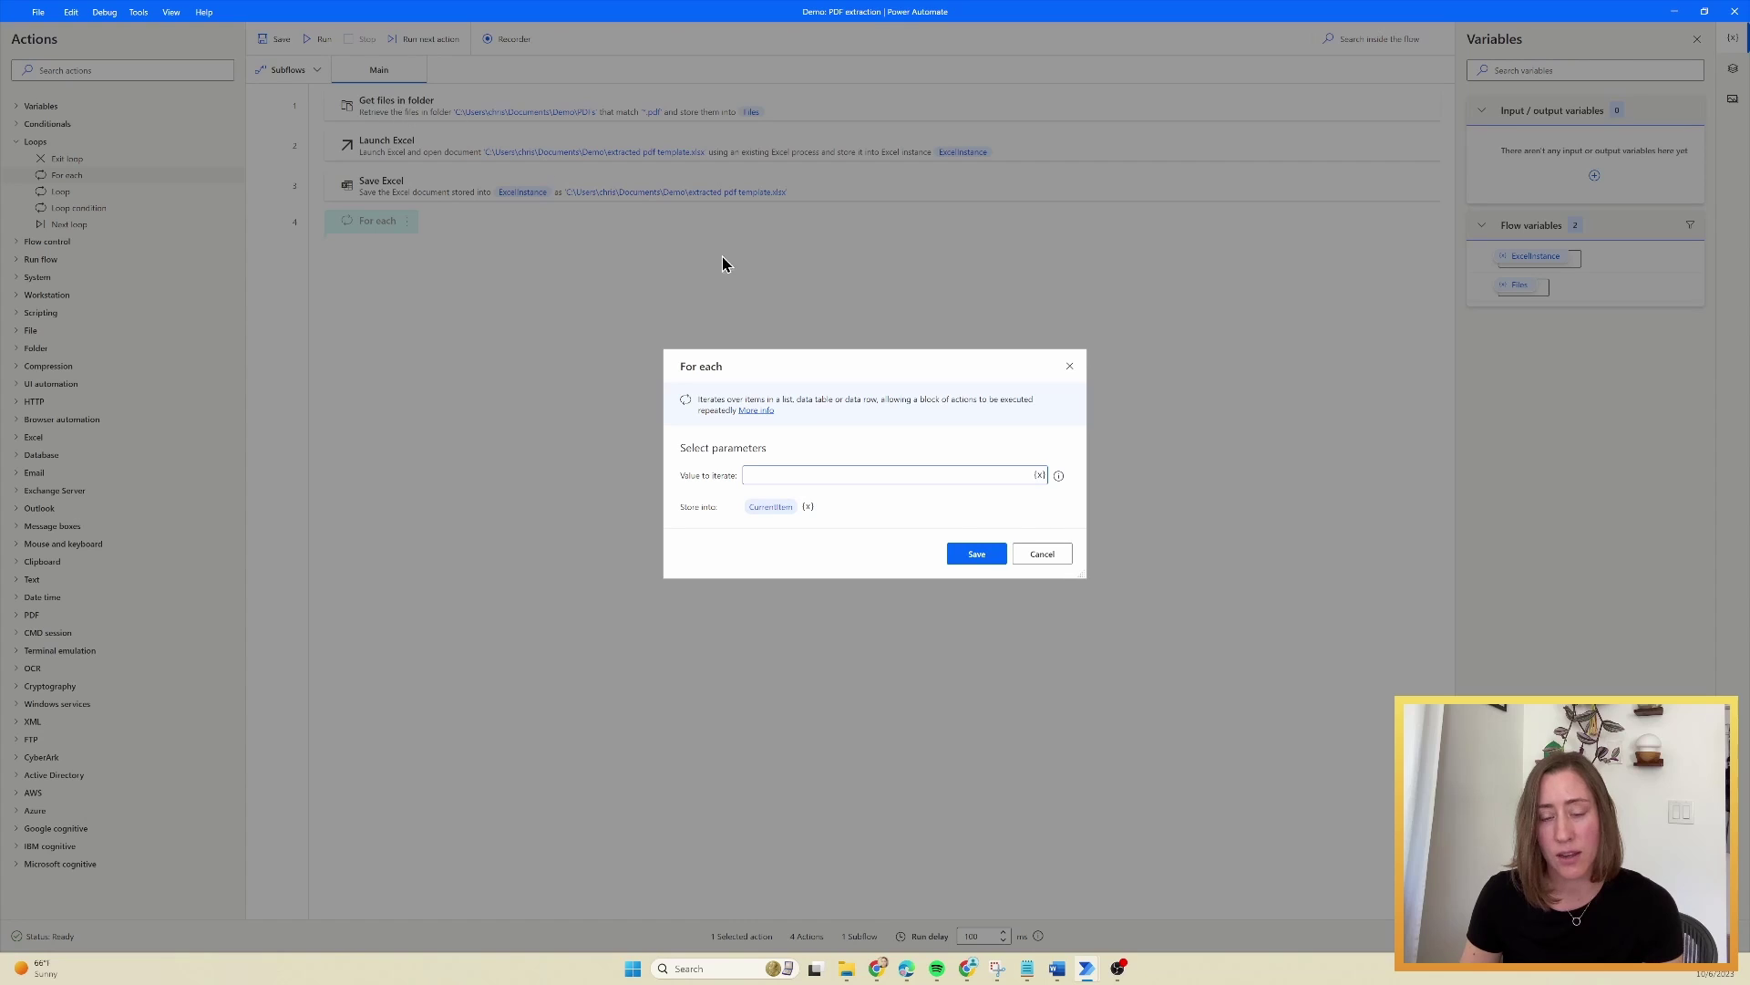
{"action": "left_click", "coordinate": [1038, 476]}
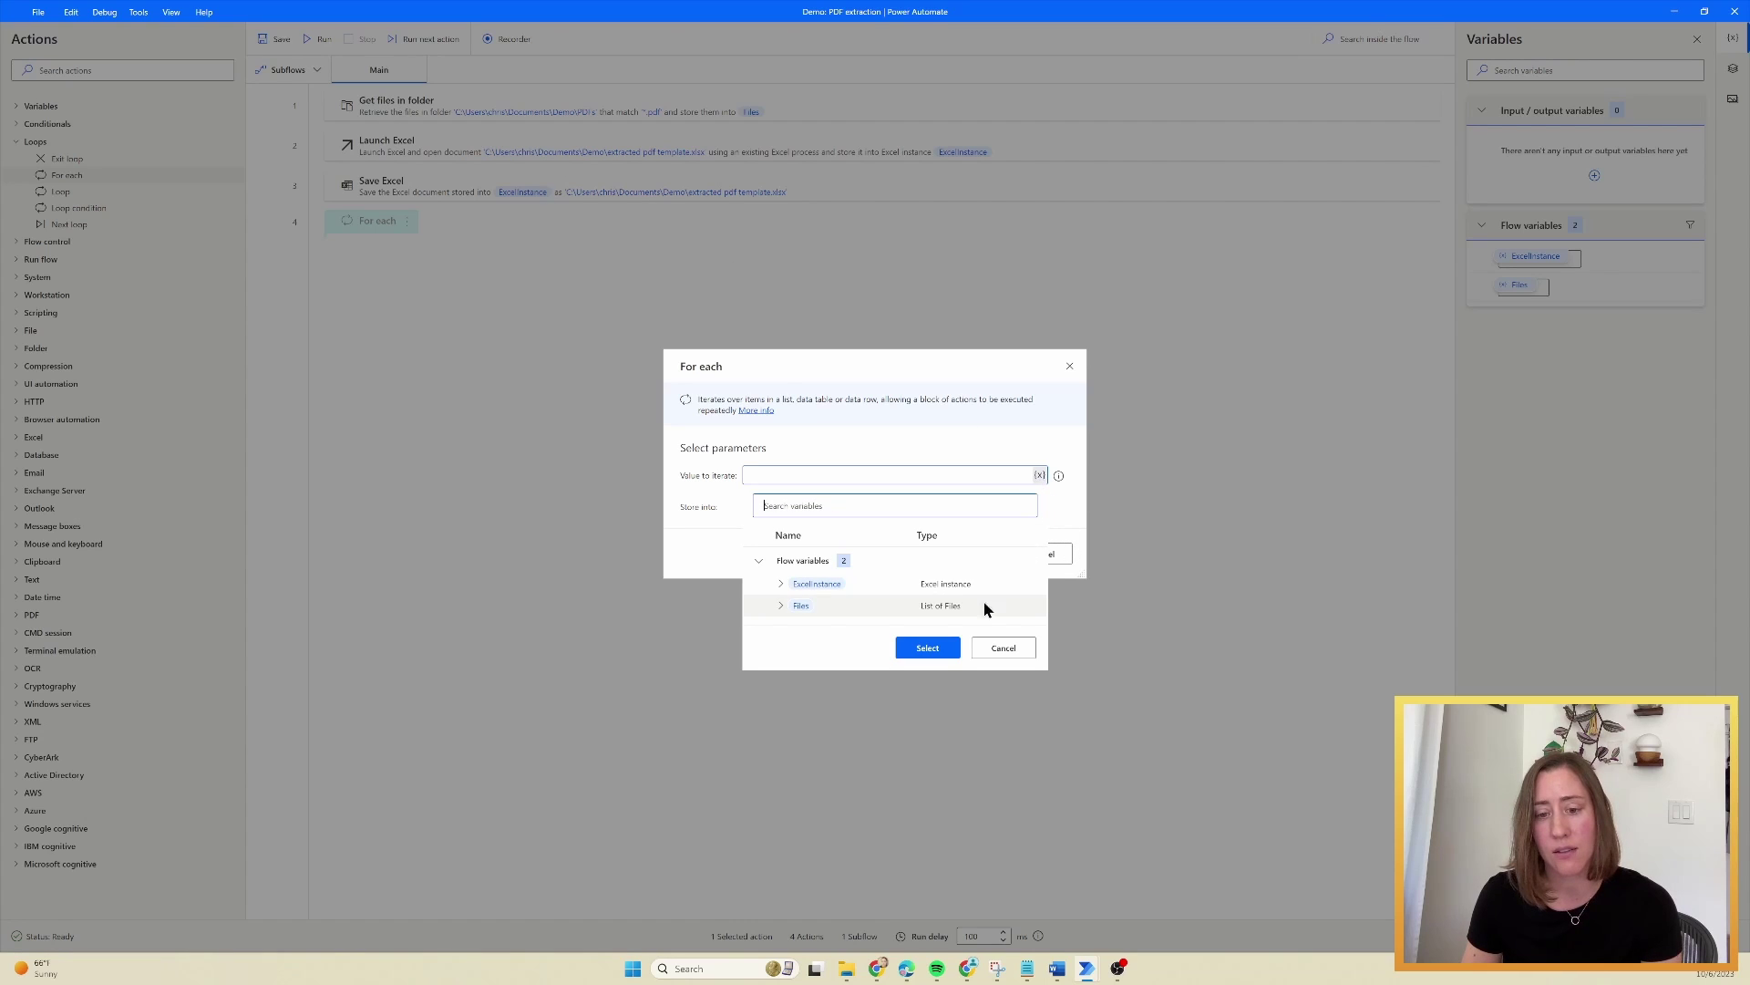
{"action": "left_click", "coordinate": [949, 604]}
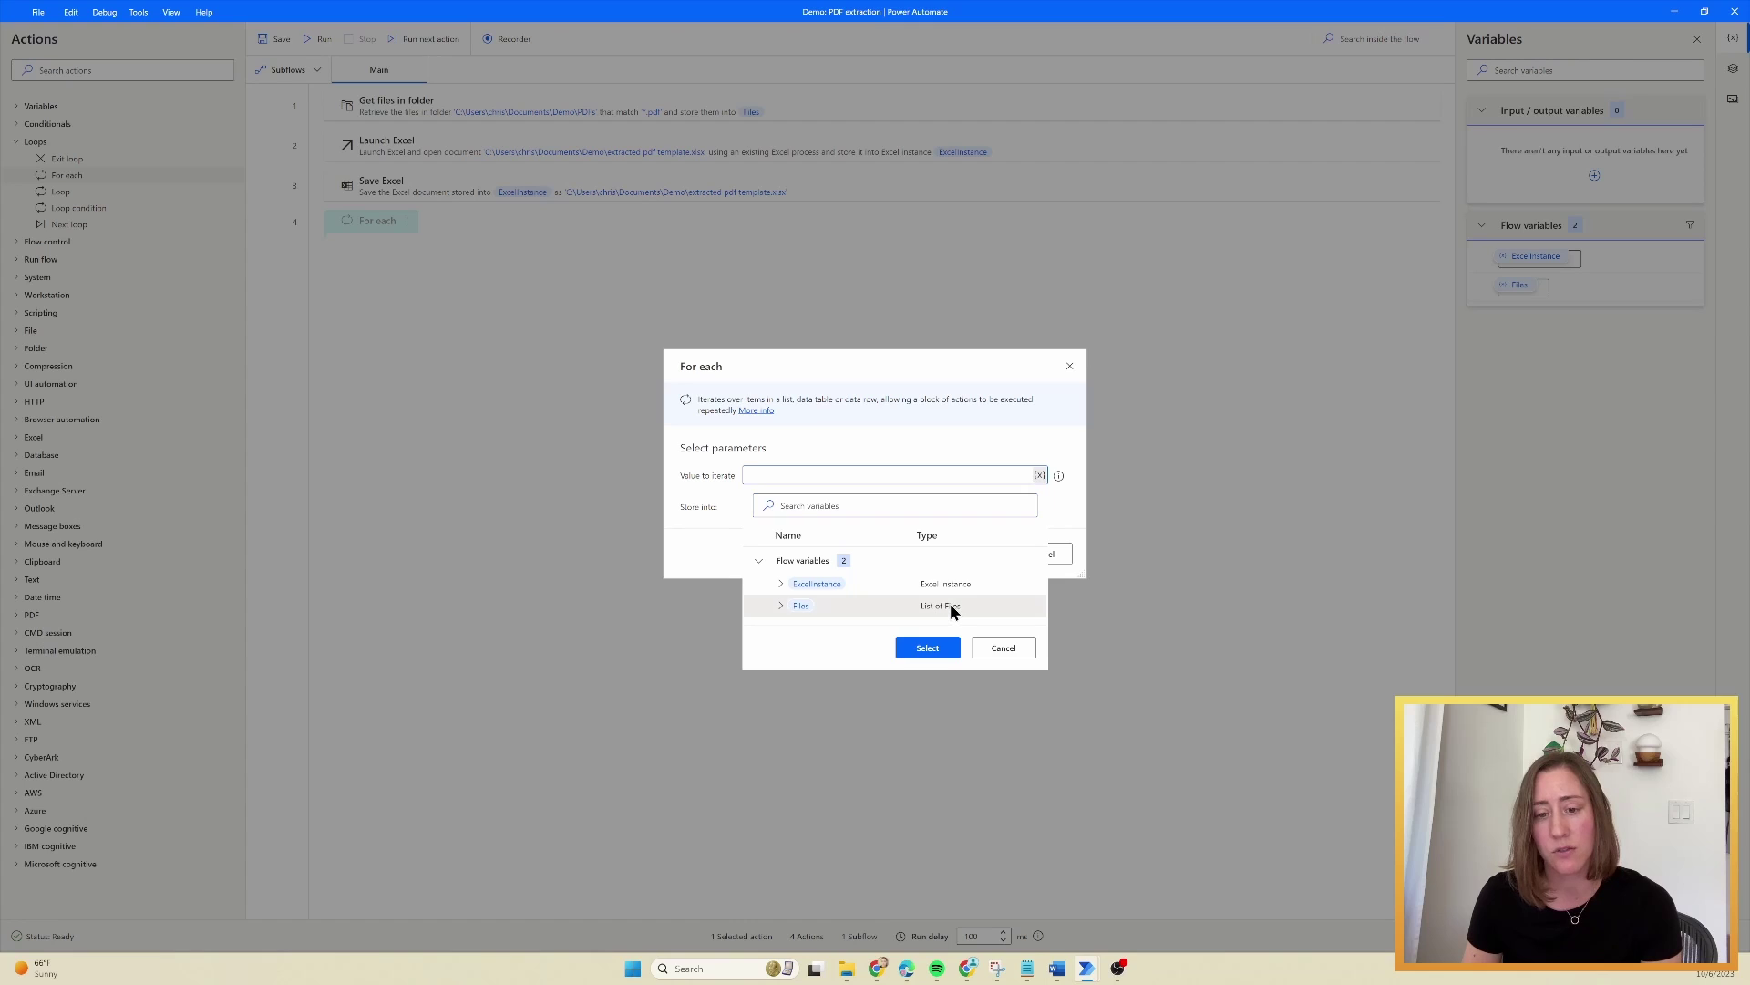
{"action": "left_click", "coordinate": [927, 648]}
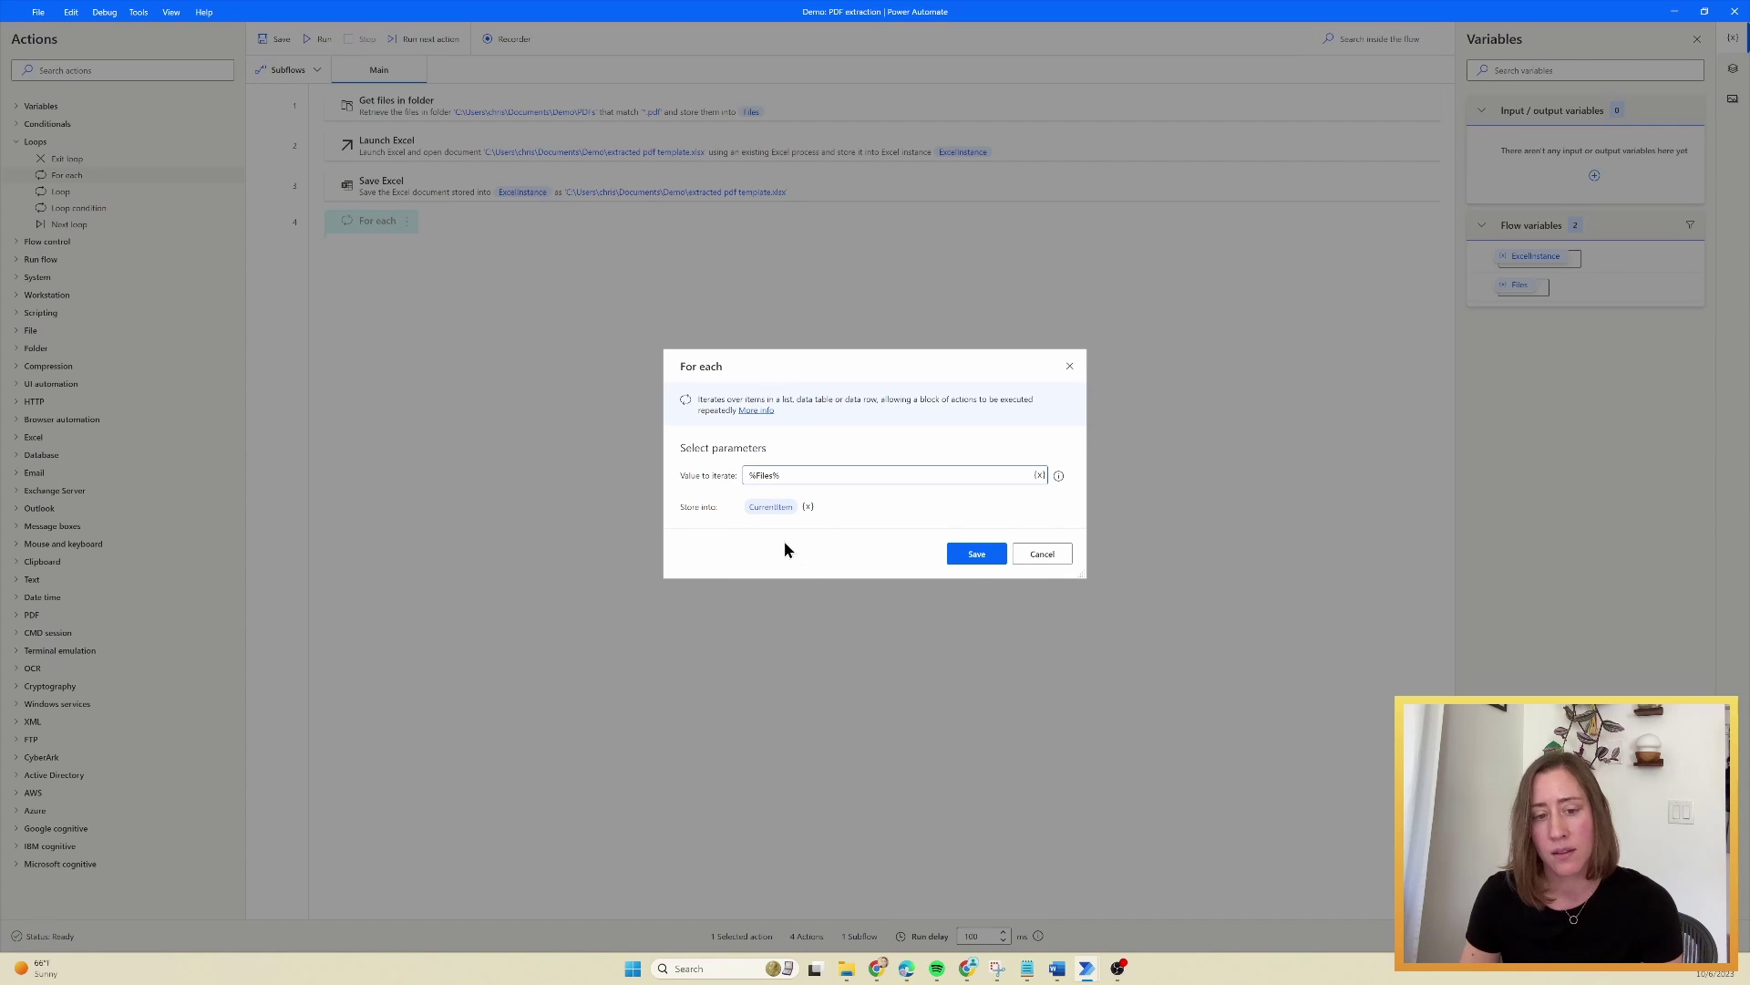
{"action": "left_click", "coordinate": [972, 556]}
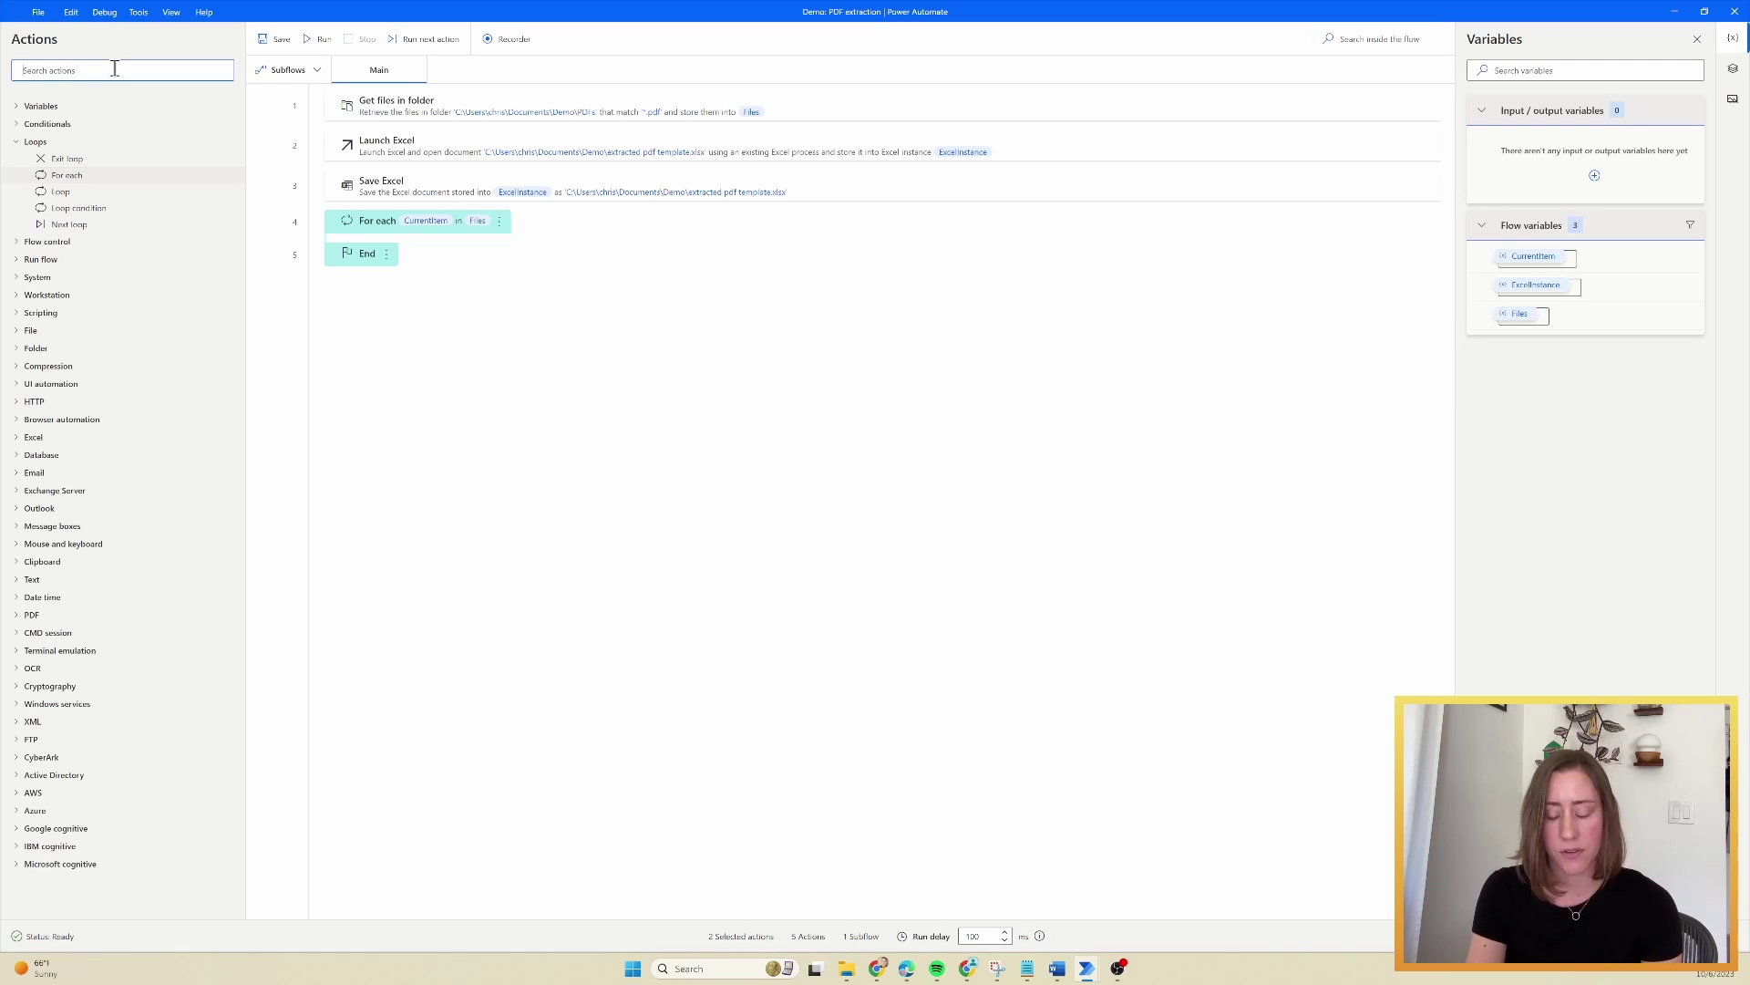
- Add an Extract text from PDF action inside the For each loop, with CurrentItem as the PDF file and all pages extracted
{"action": "left_click", "coordinate": [18, 618]}
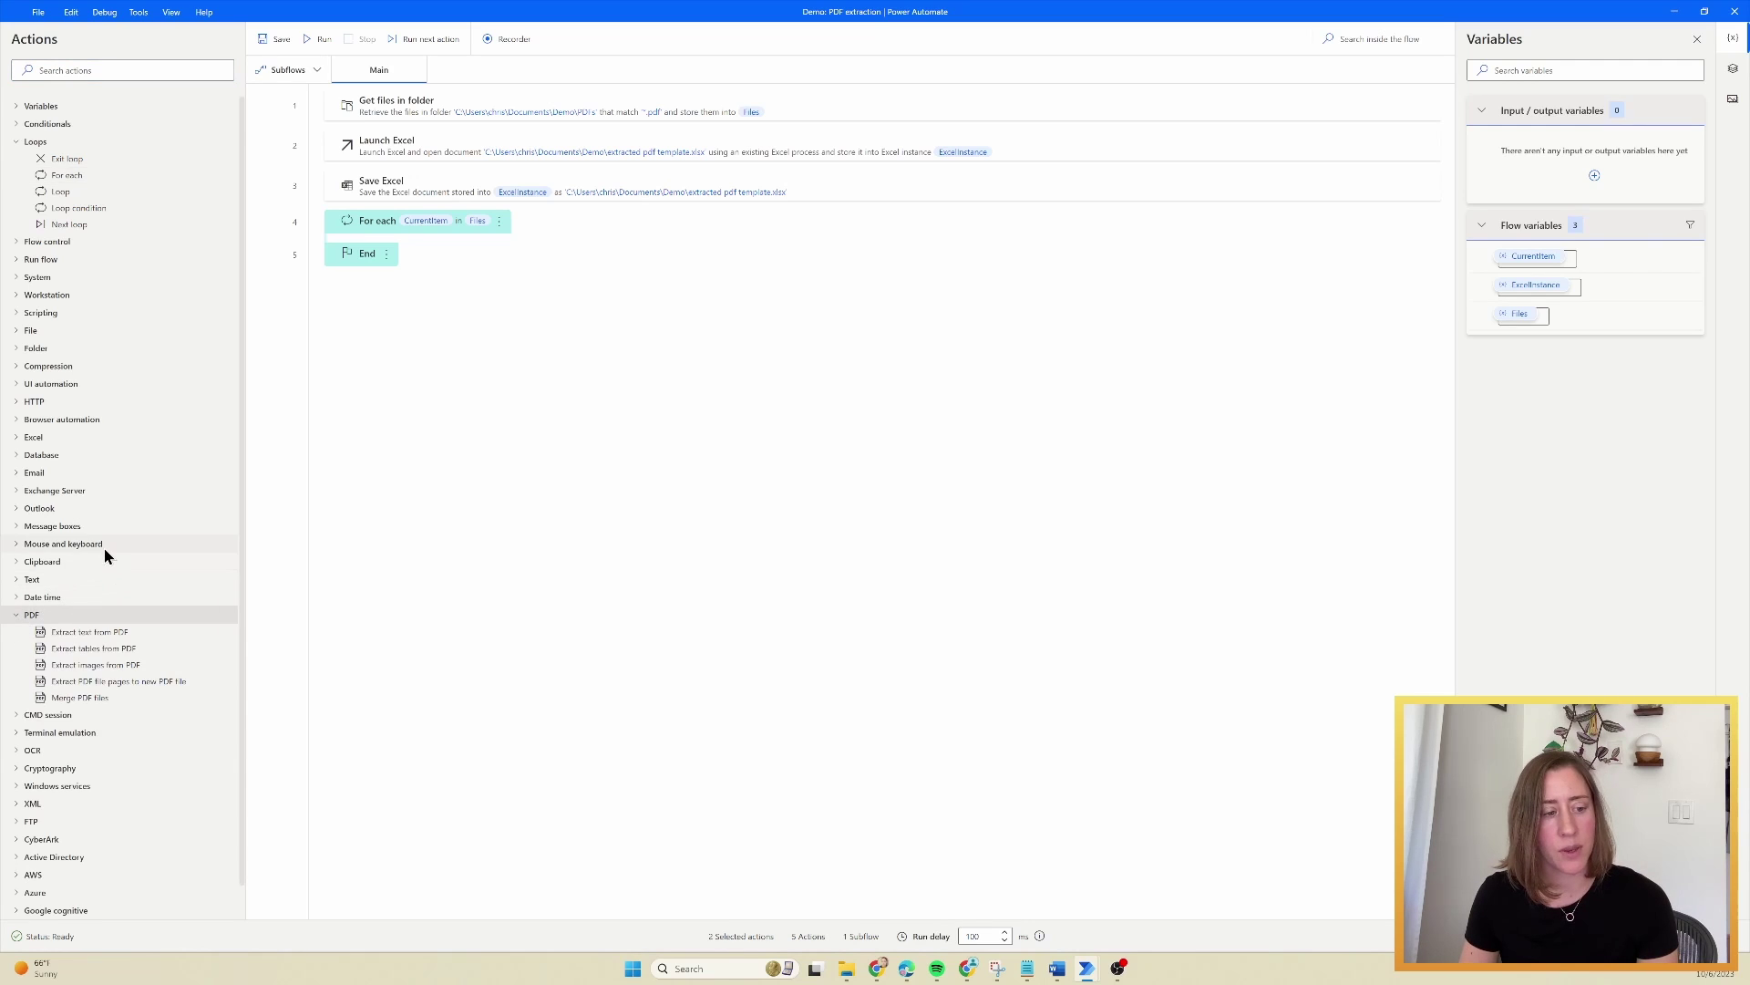
{"action": "scroll", "coordinate": [104, 549], "scroll_direction": "down", "scroll_amount": 1}
{"action": "left_click_drag", "start_coordinate": [83, 597], "coordinate": [384, 244]}
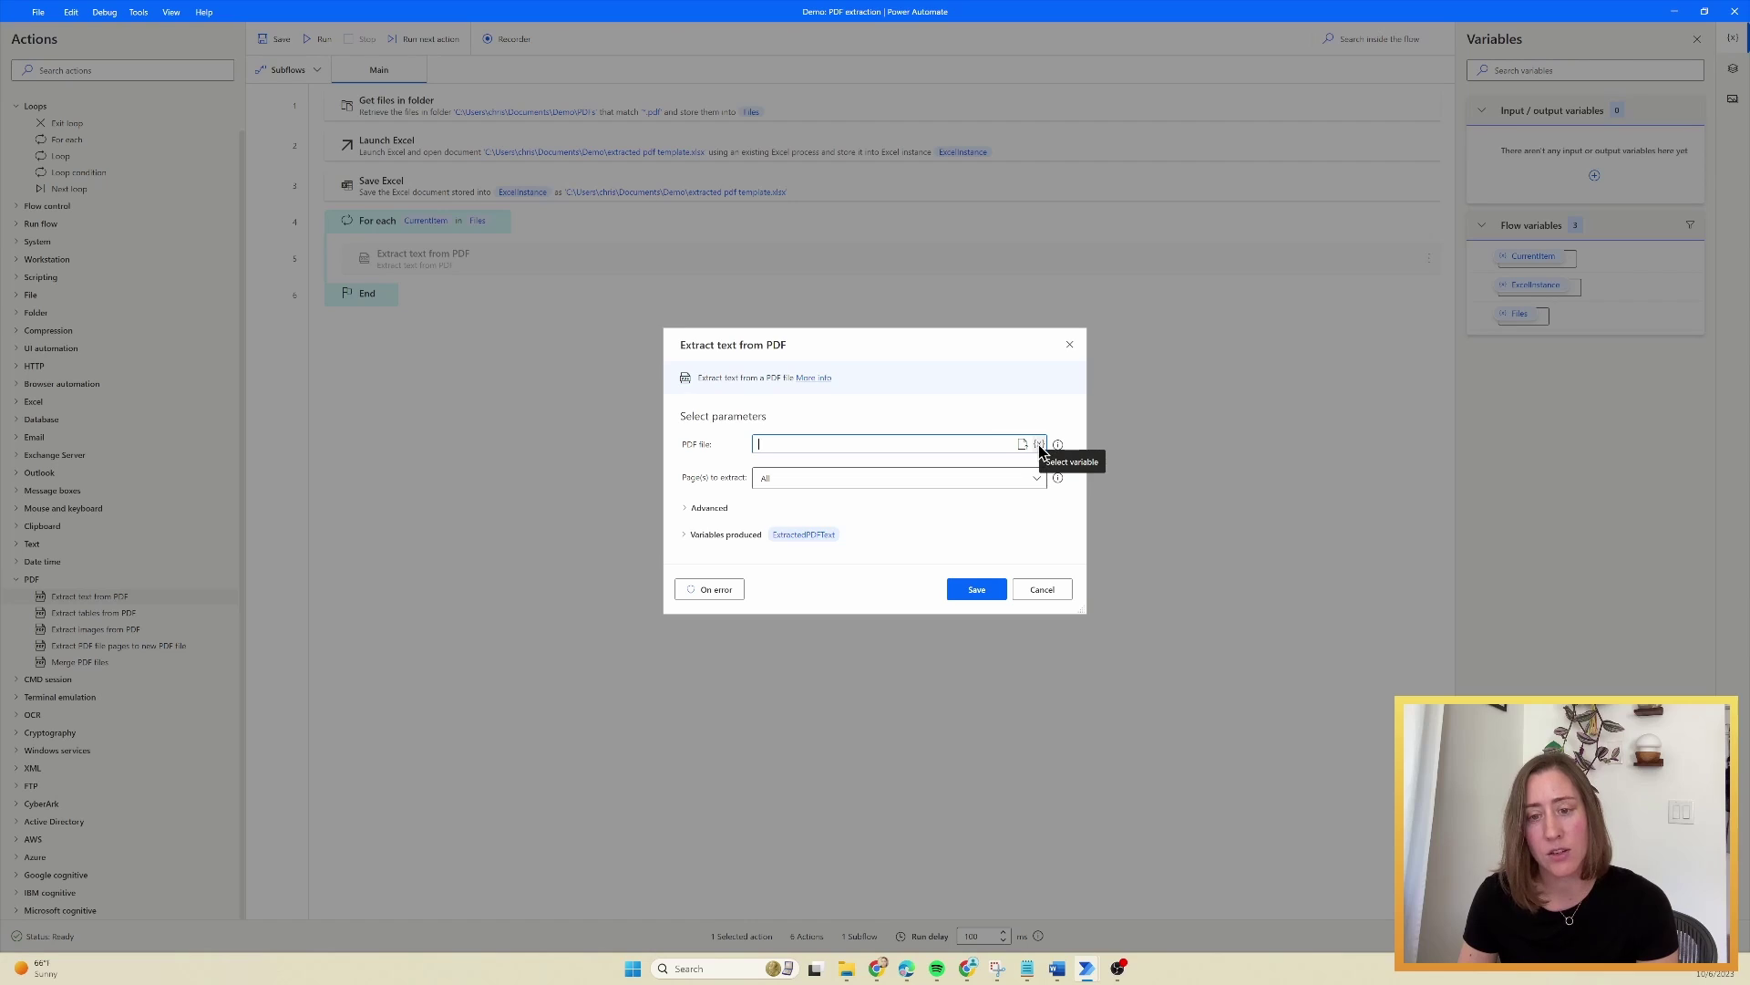
{"action": "left_click", "coordinate": [1039, 445]}
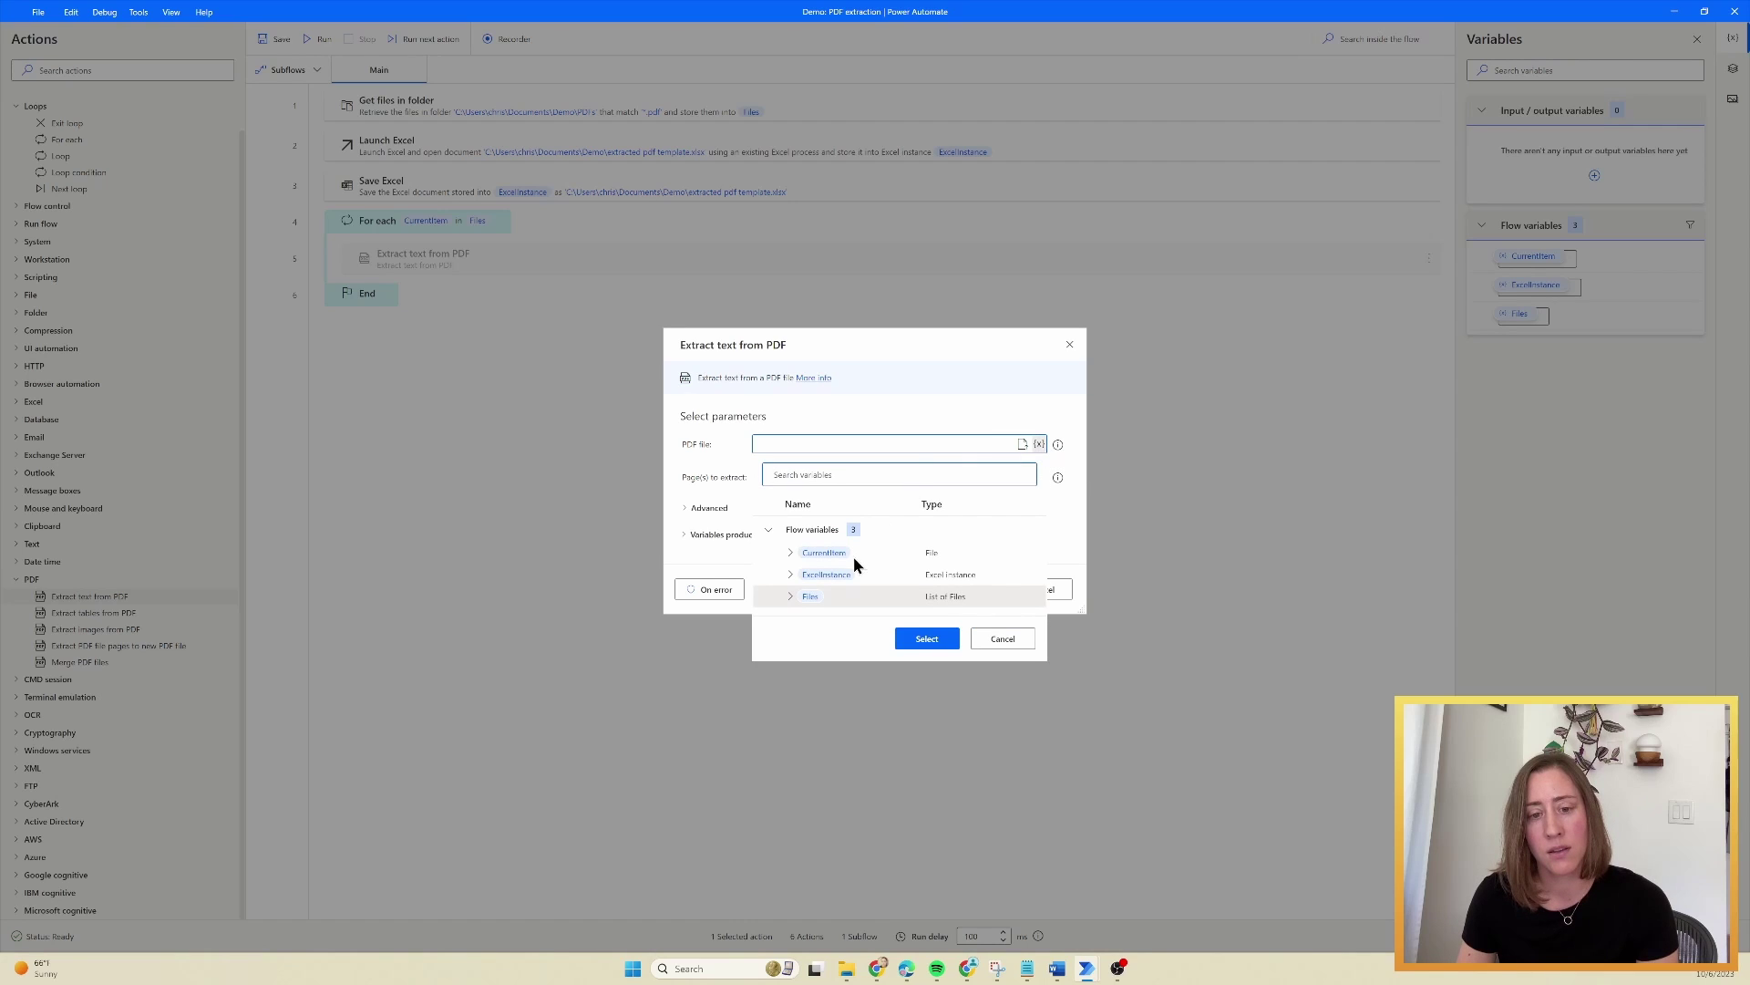
{"action": "left_click", "coordinate": [921, 559]}
{"action": "left_click", "coordinate": [945, 640]}
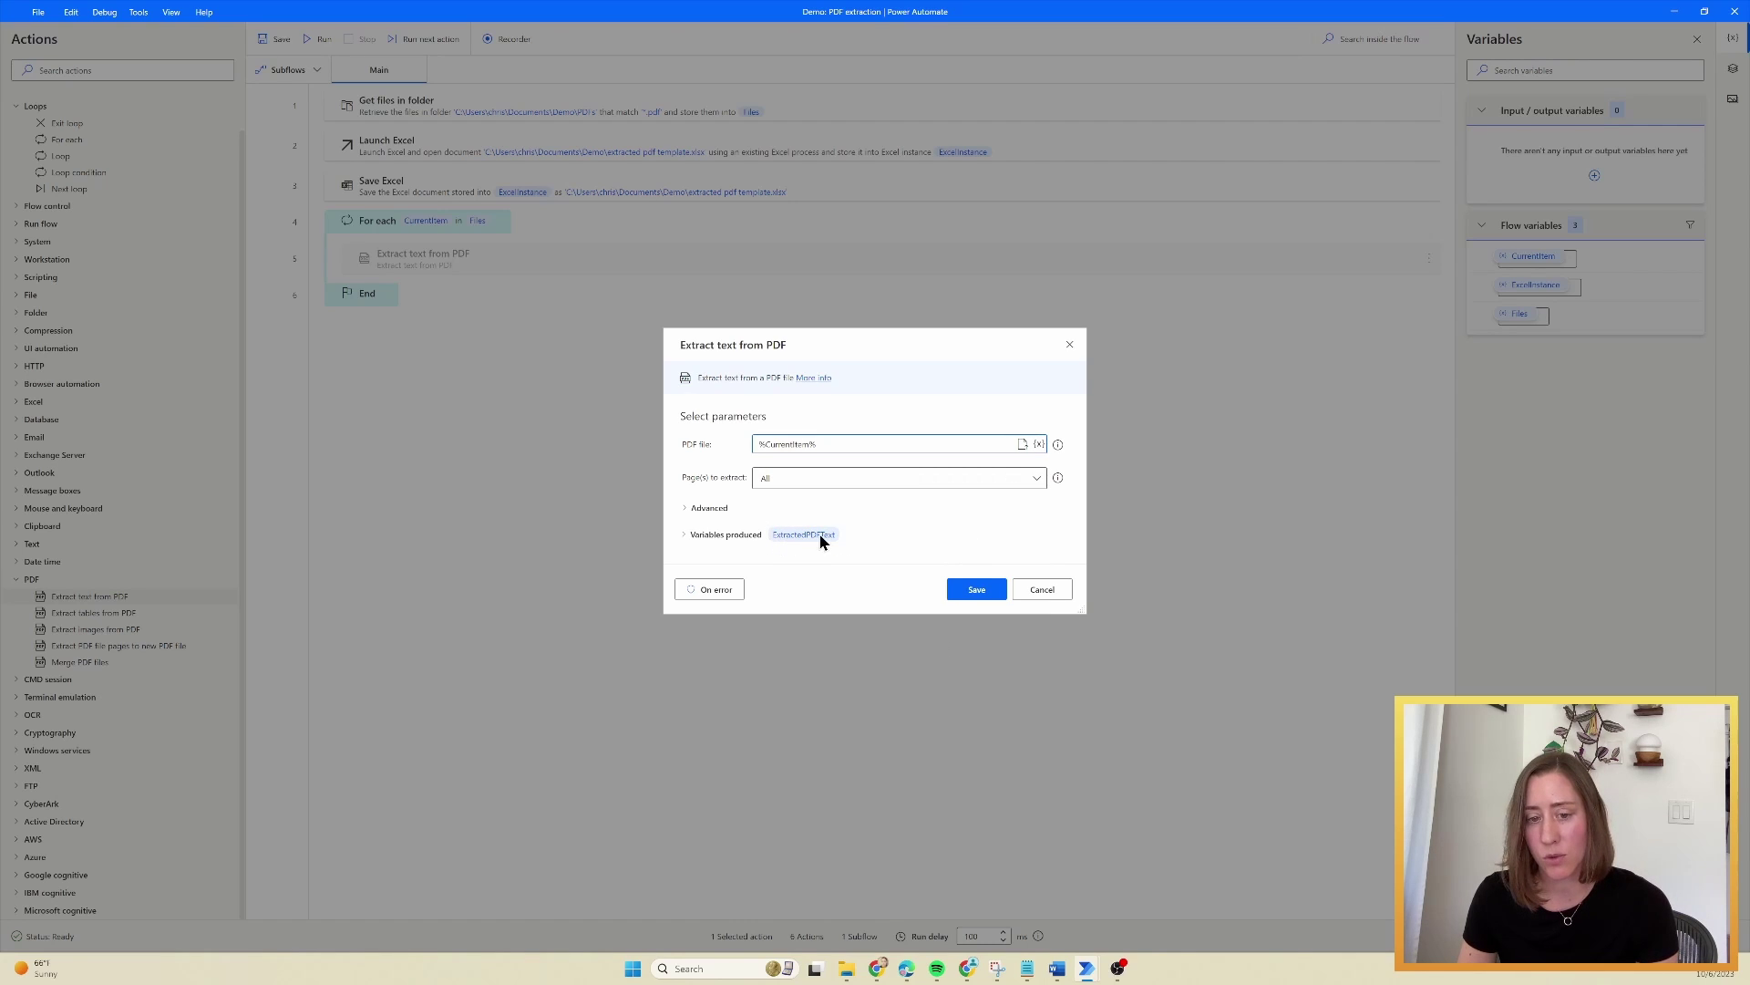
{"action": "left_click", "coordinate": [977, 591]}
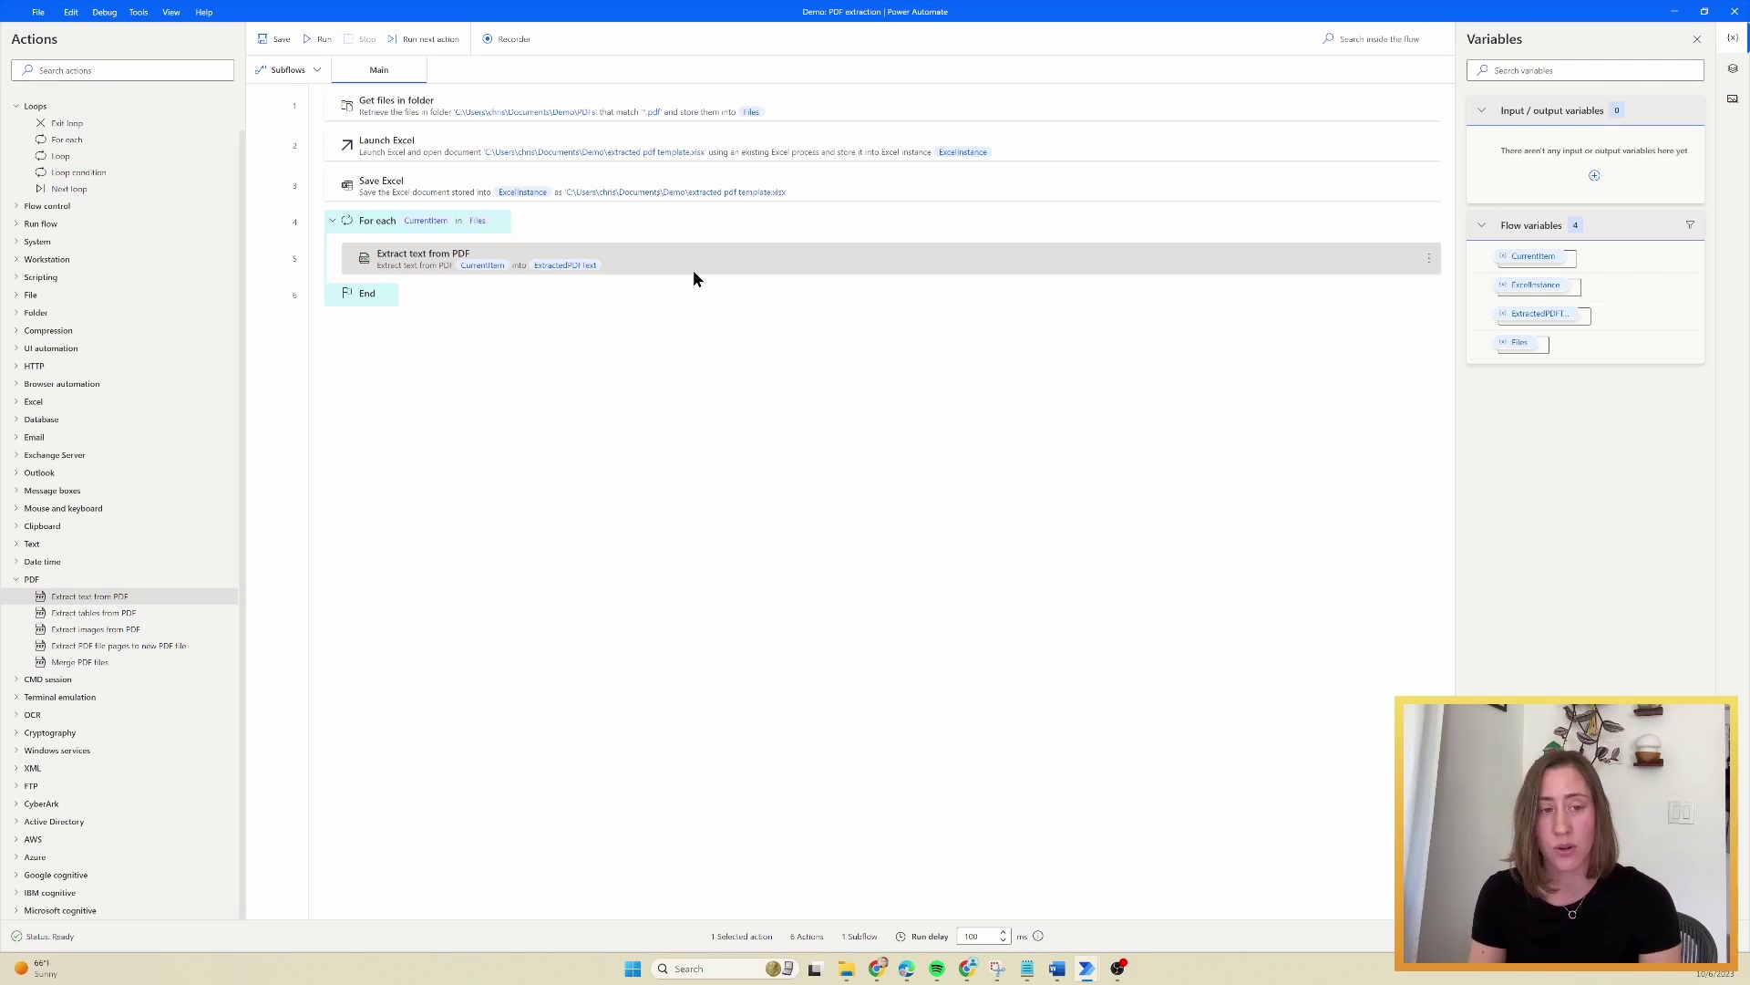
{"action": "left_click", "coordinate": [728, 259]}
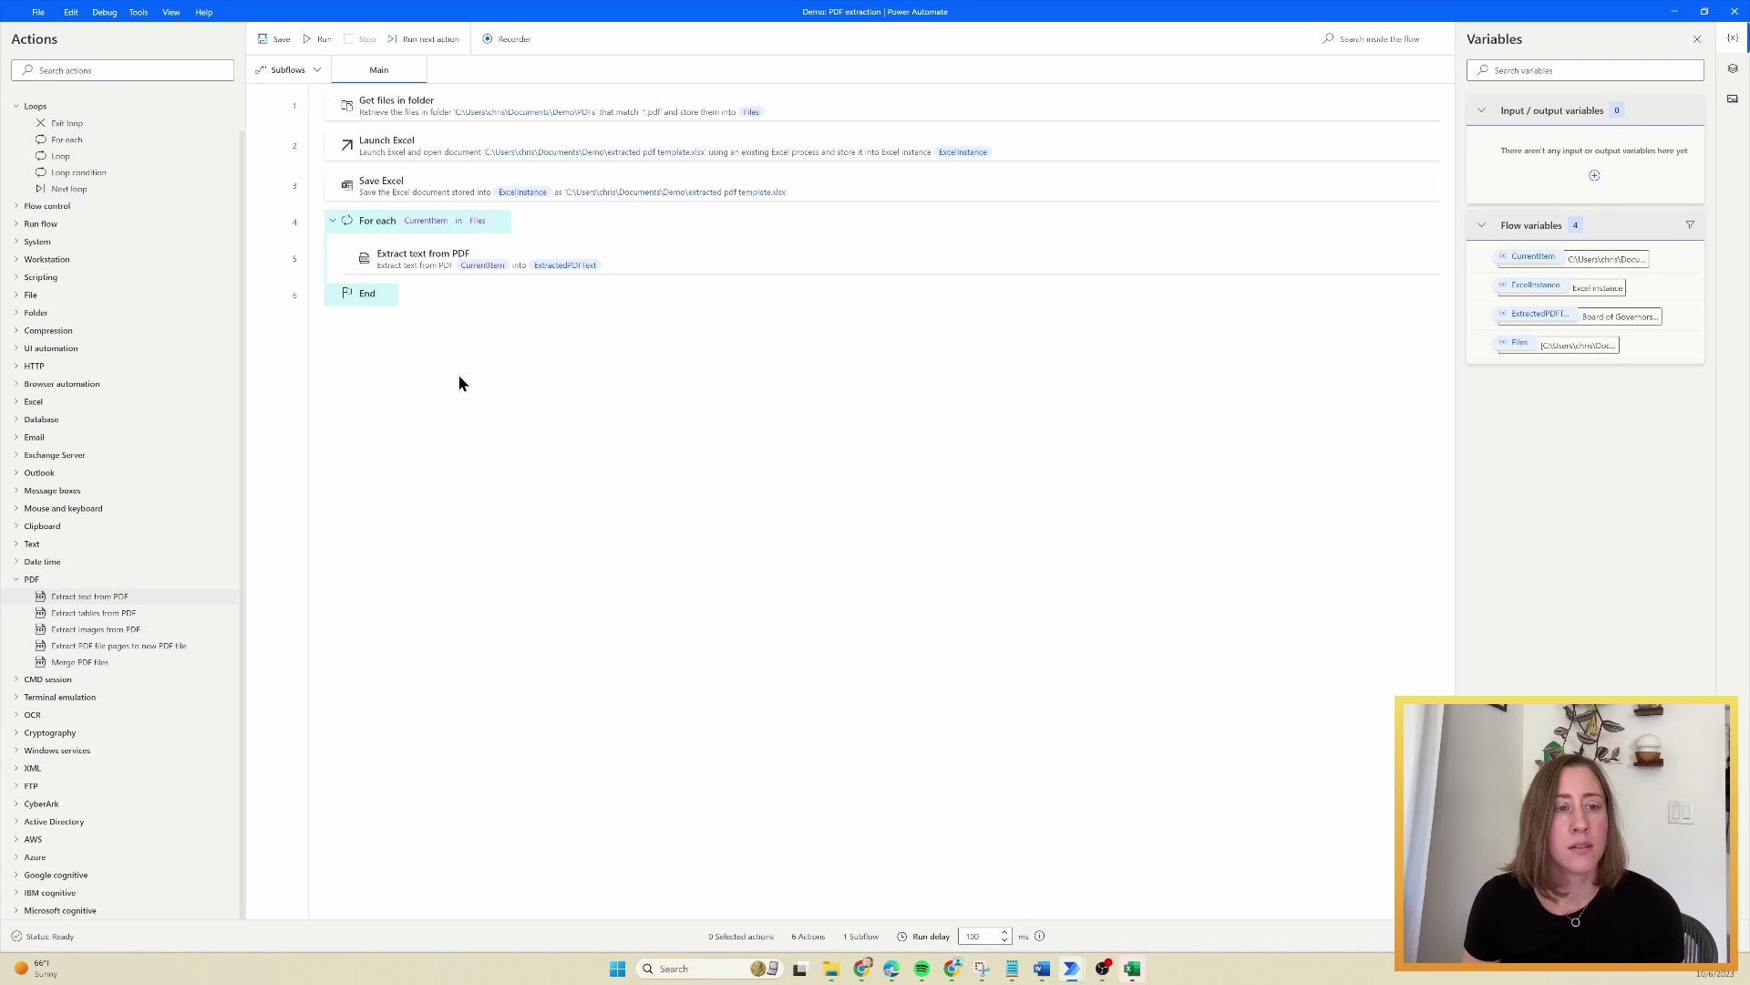
- Set a breakpoint on the loop's End line, close the open Excel window, and run the flow to the breakpoint
{"action": "left_click", "coordinate": [277, 293]}
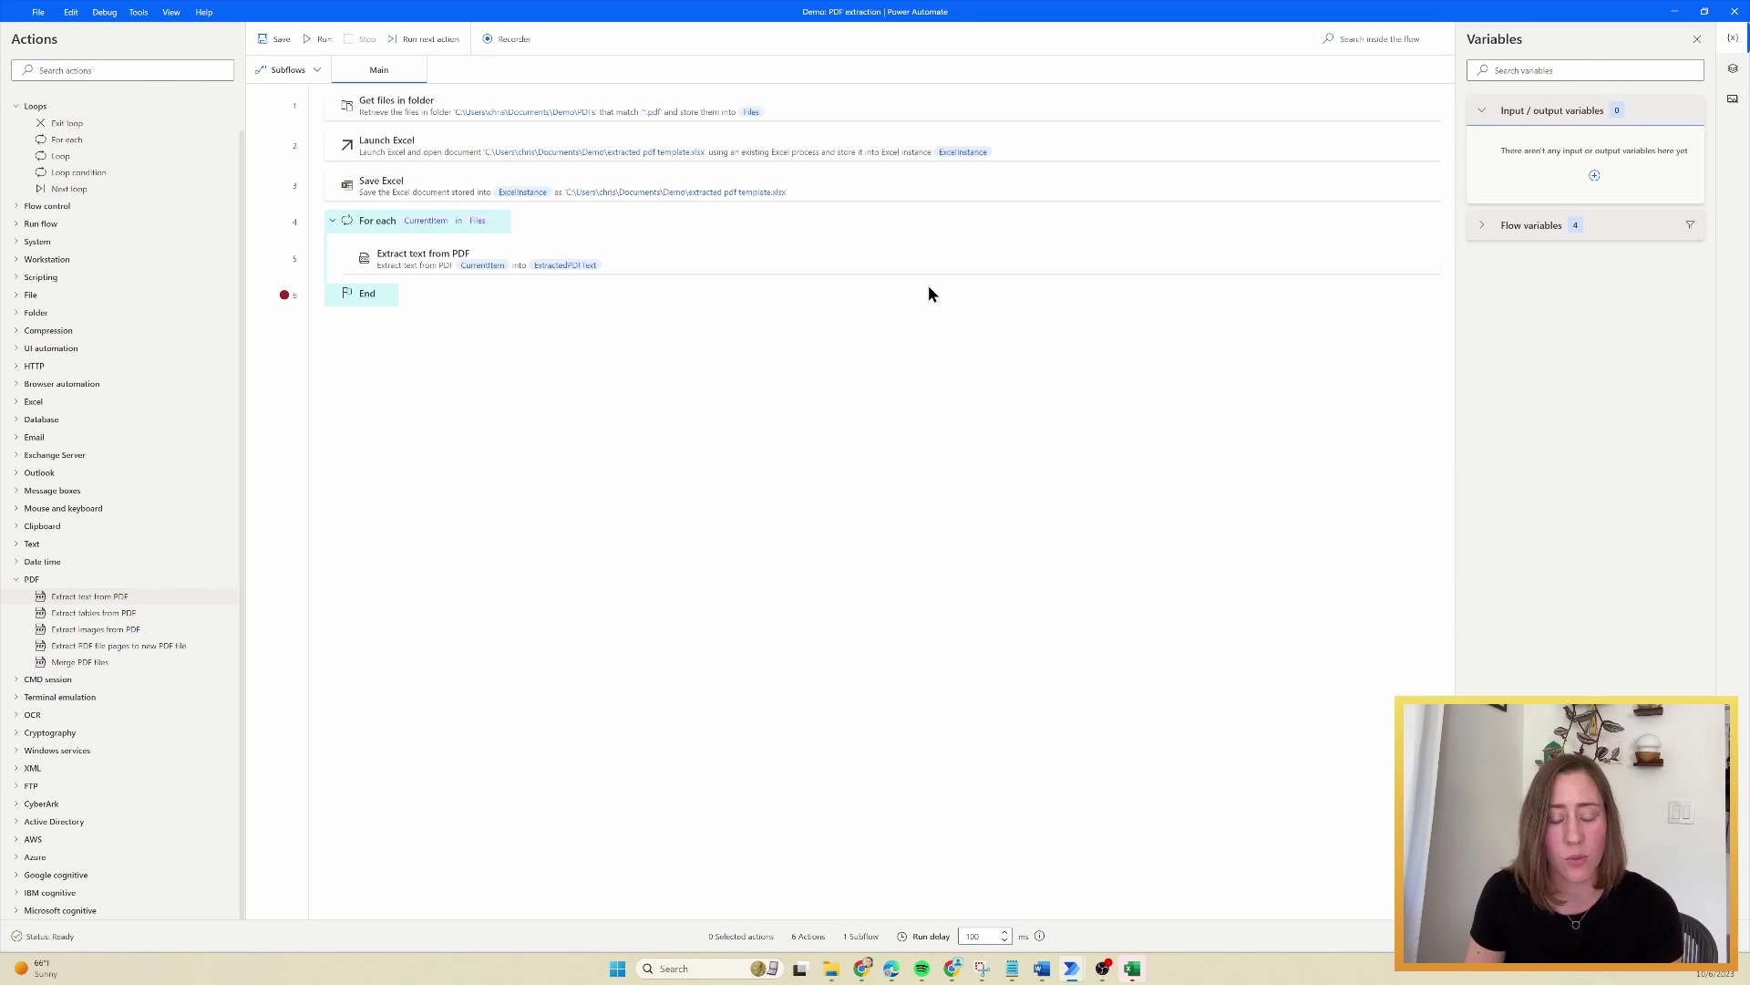
{"action": "left_click", "coordinate": [1133, 967]}
{"action": "right_click", "coordinate": [1133, 967]}
{"action": "left_click", "coordinate": [1158, 928]}
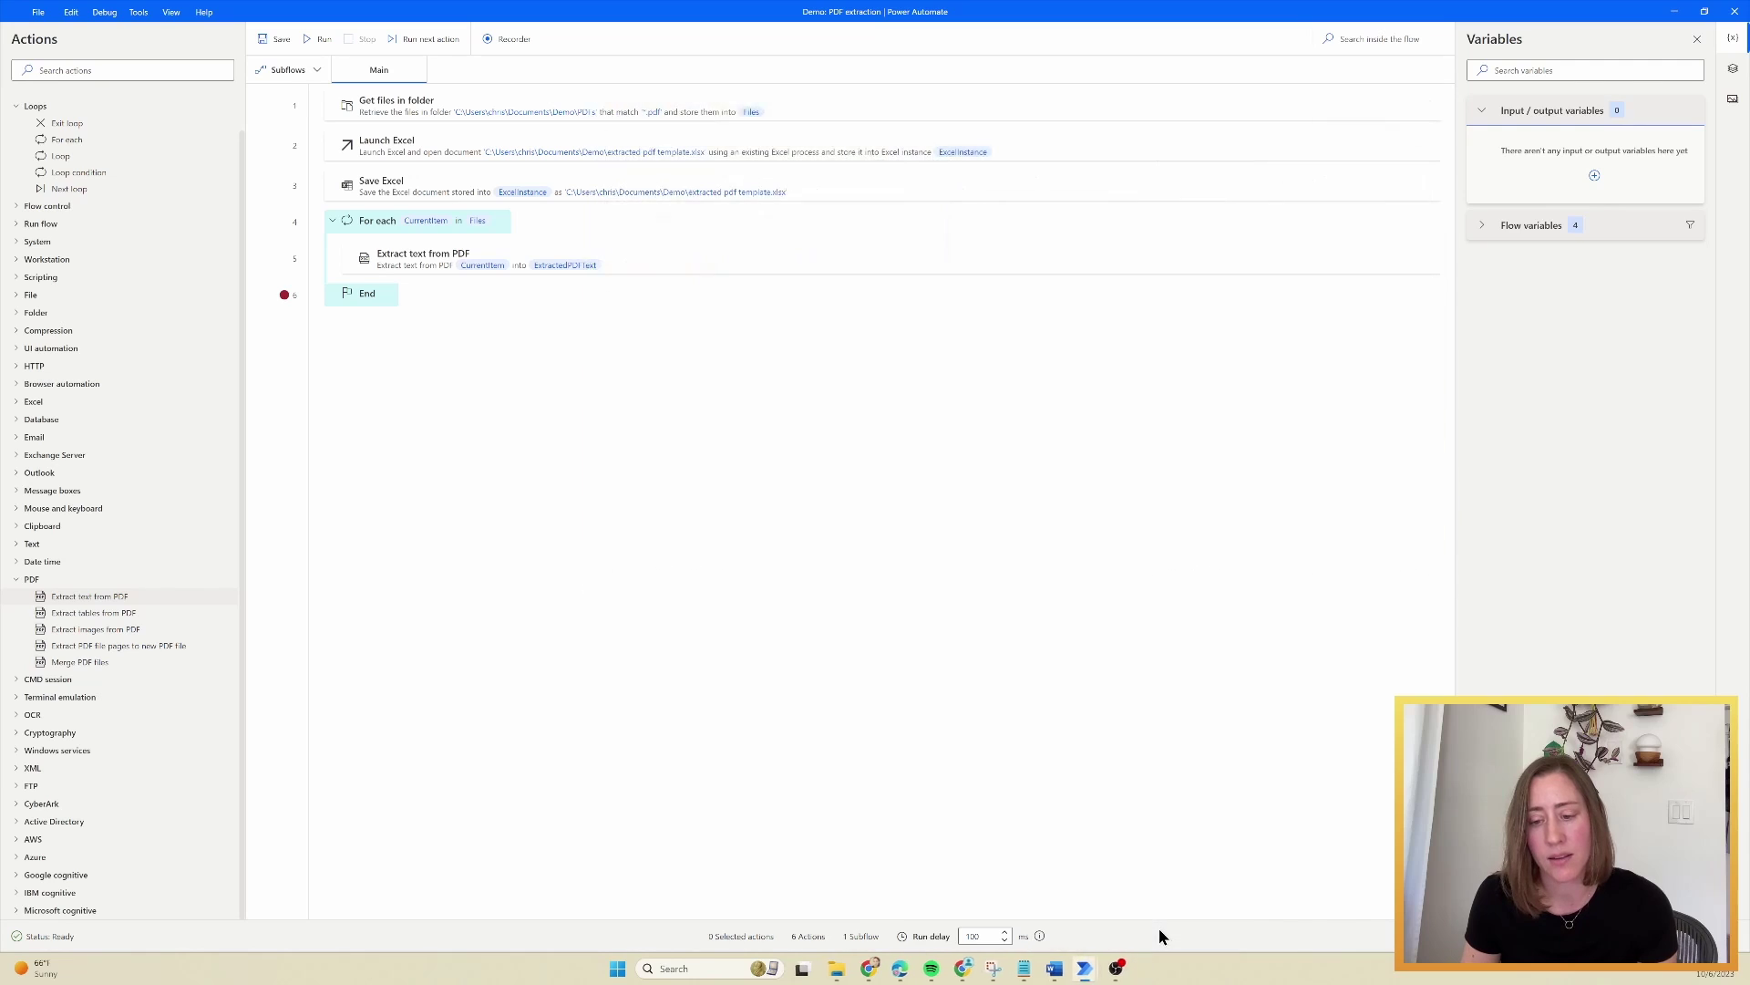
{"action": "key", "text": "F5"}
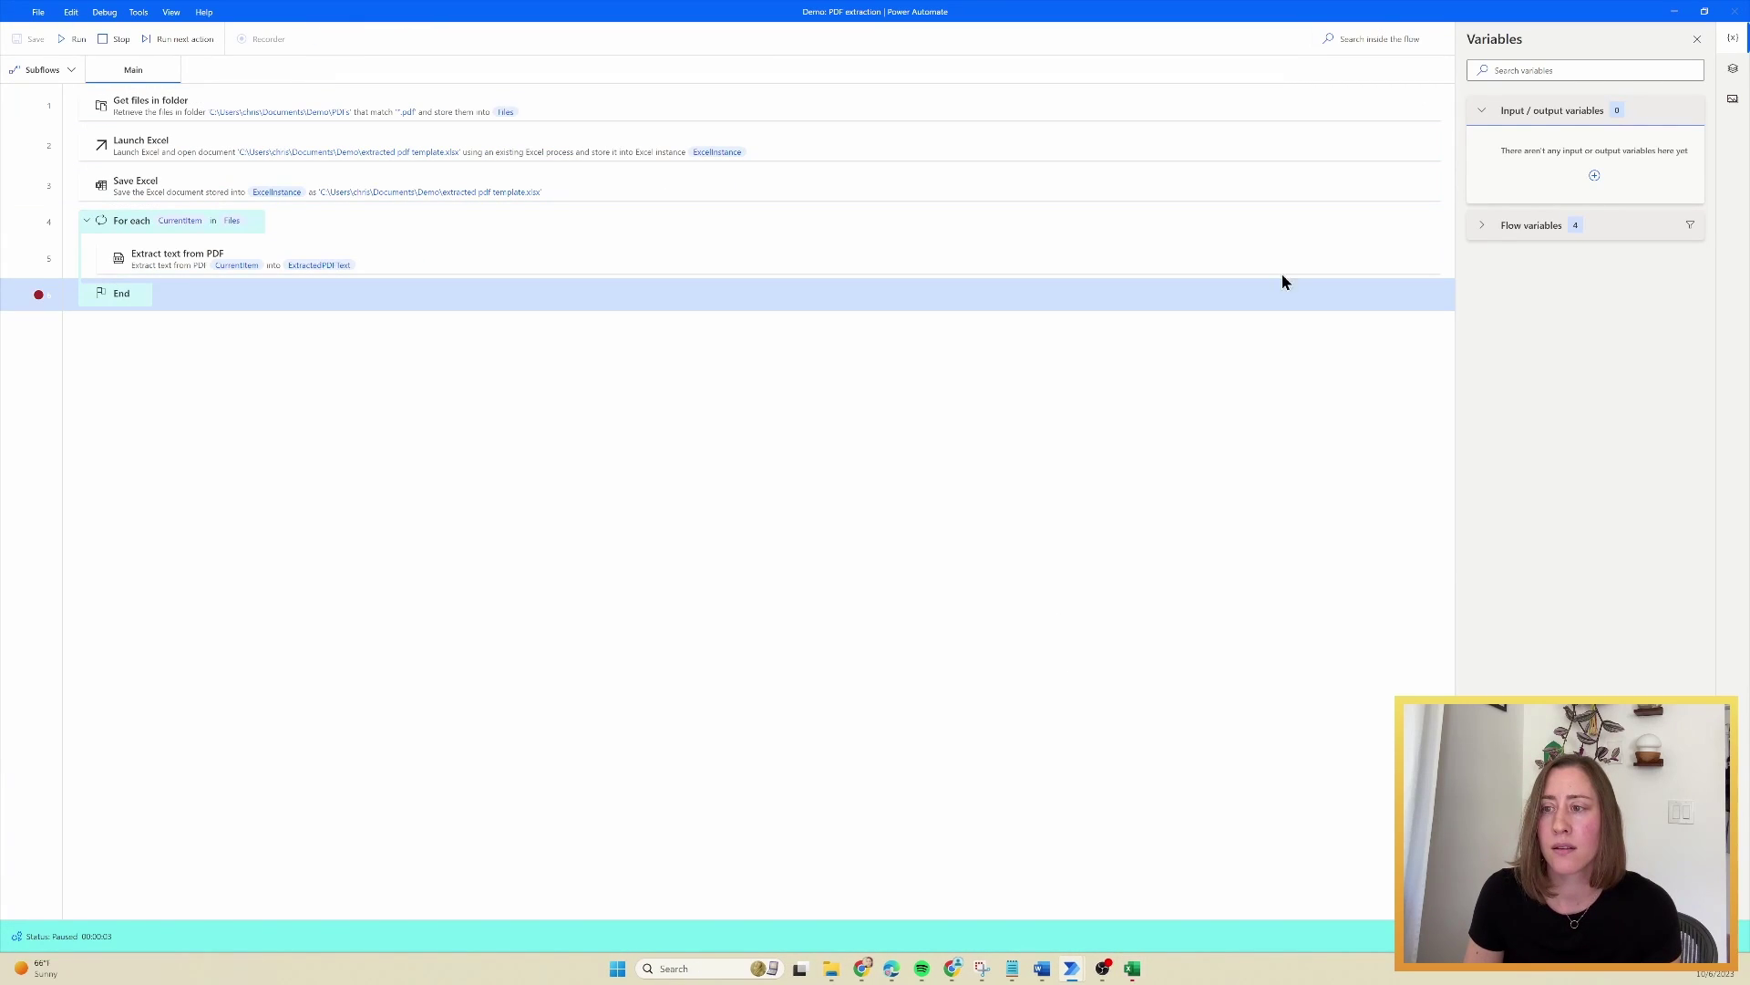
- Examine the Institution Name line in the ExtractedPDFText variable's value, and stop the paused run
{"action": "left_click", "coordinate": [1480, 226]}
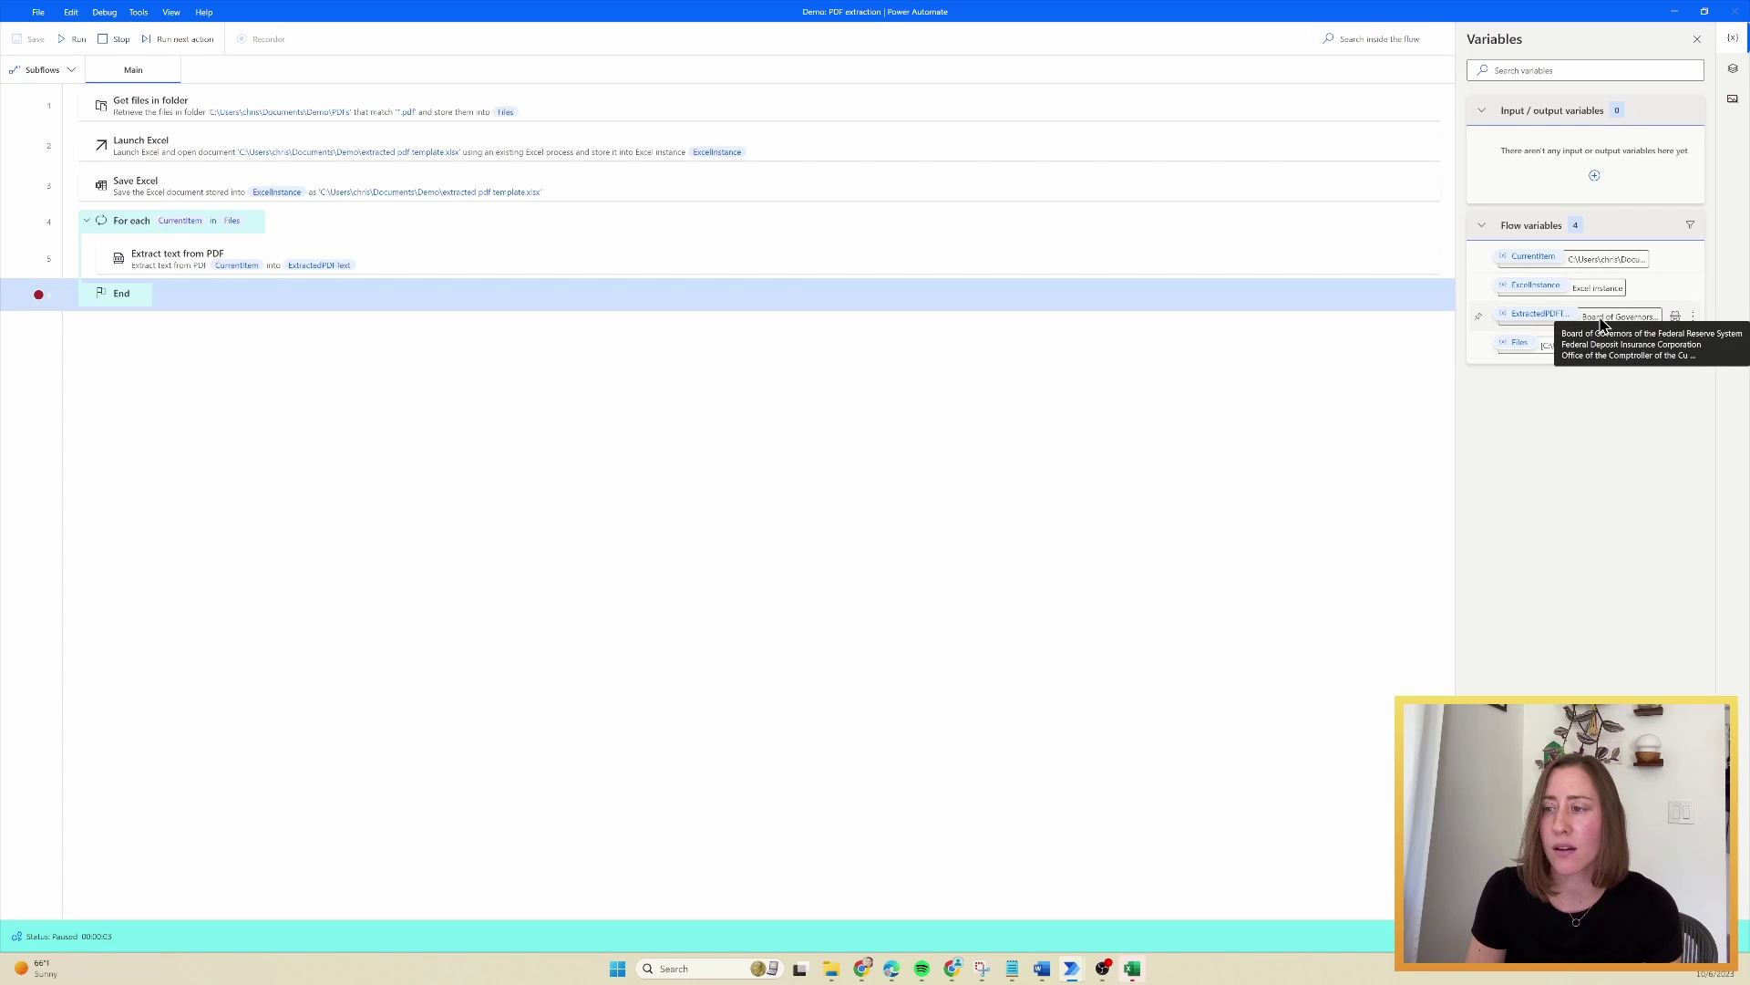
{"action": "left_click", "coordinate": [1693, 316]}
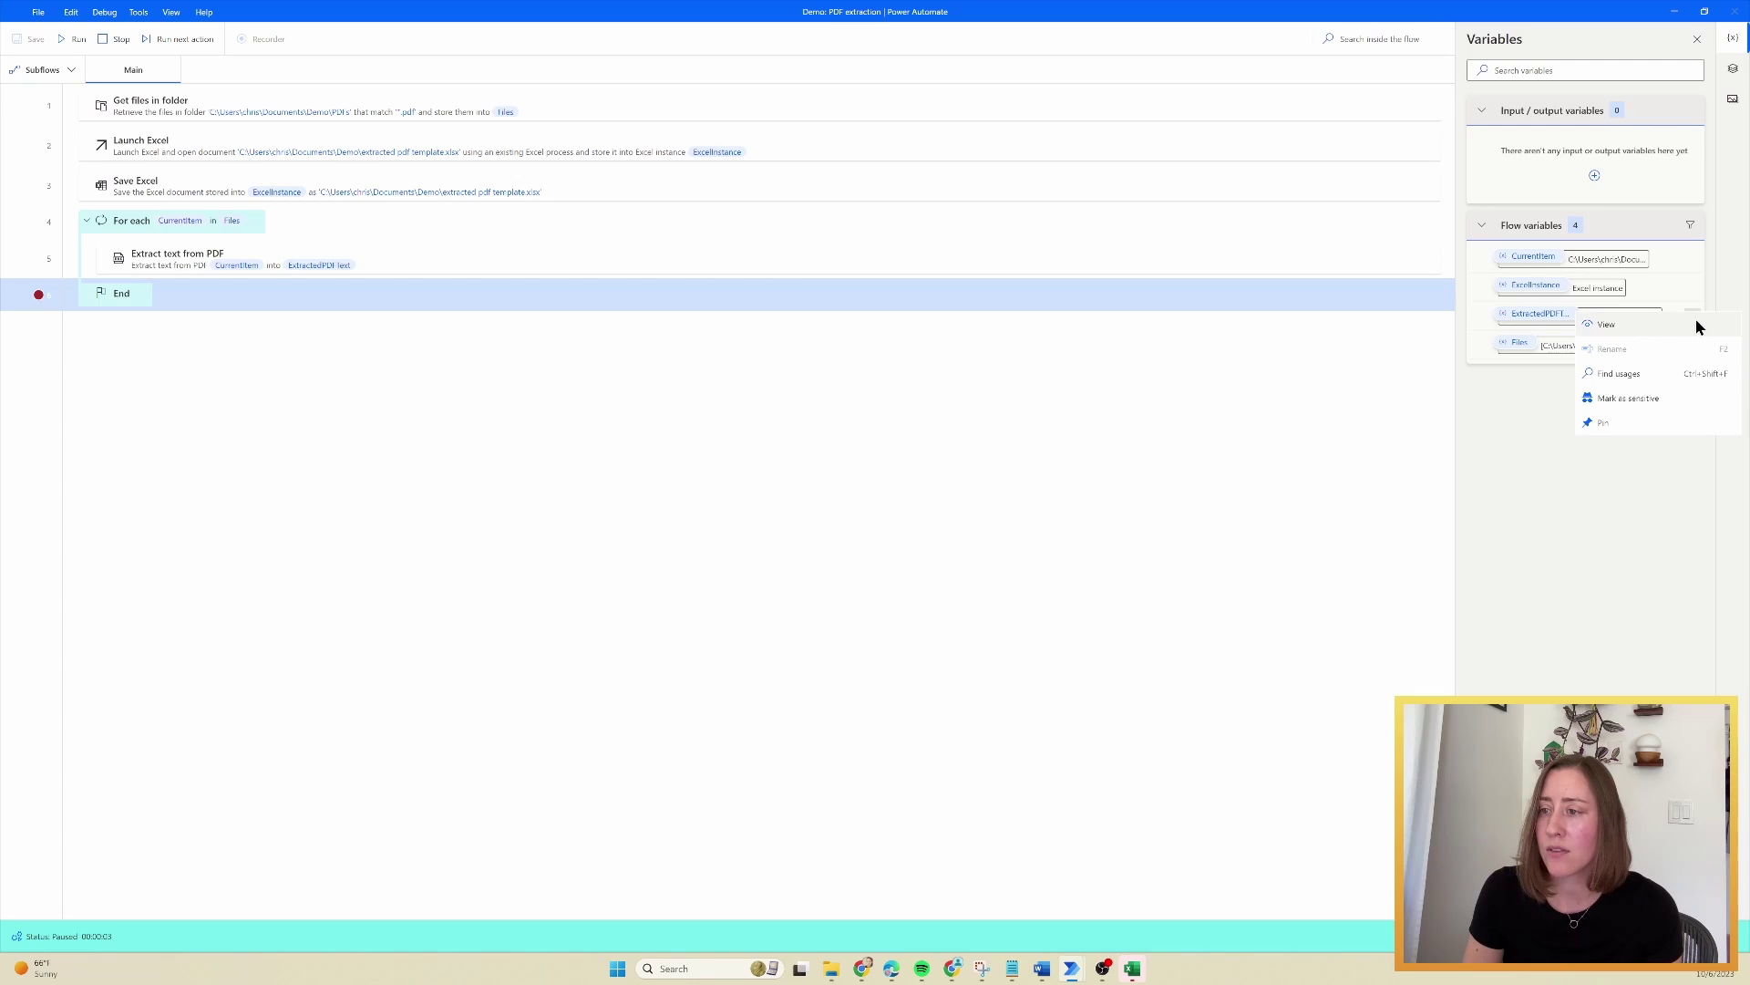
{"action": "left_click", "coordinate": [1607, 324]}
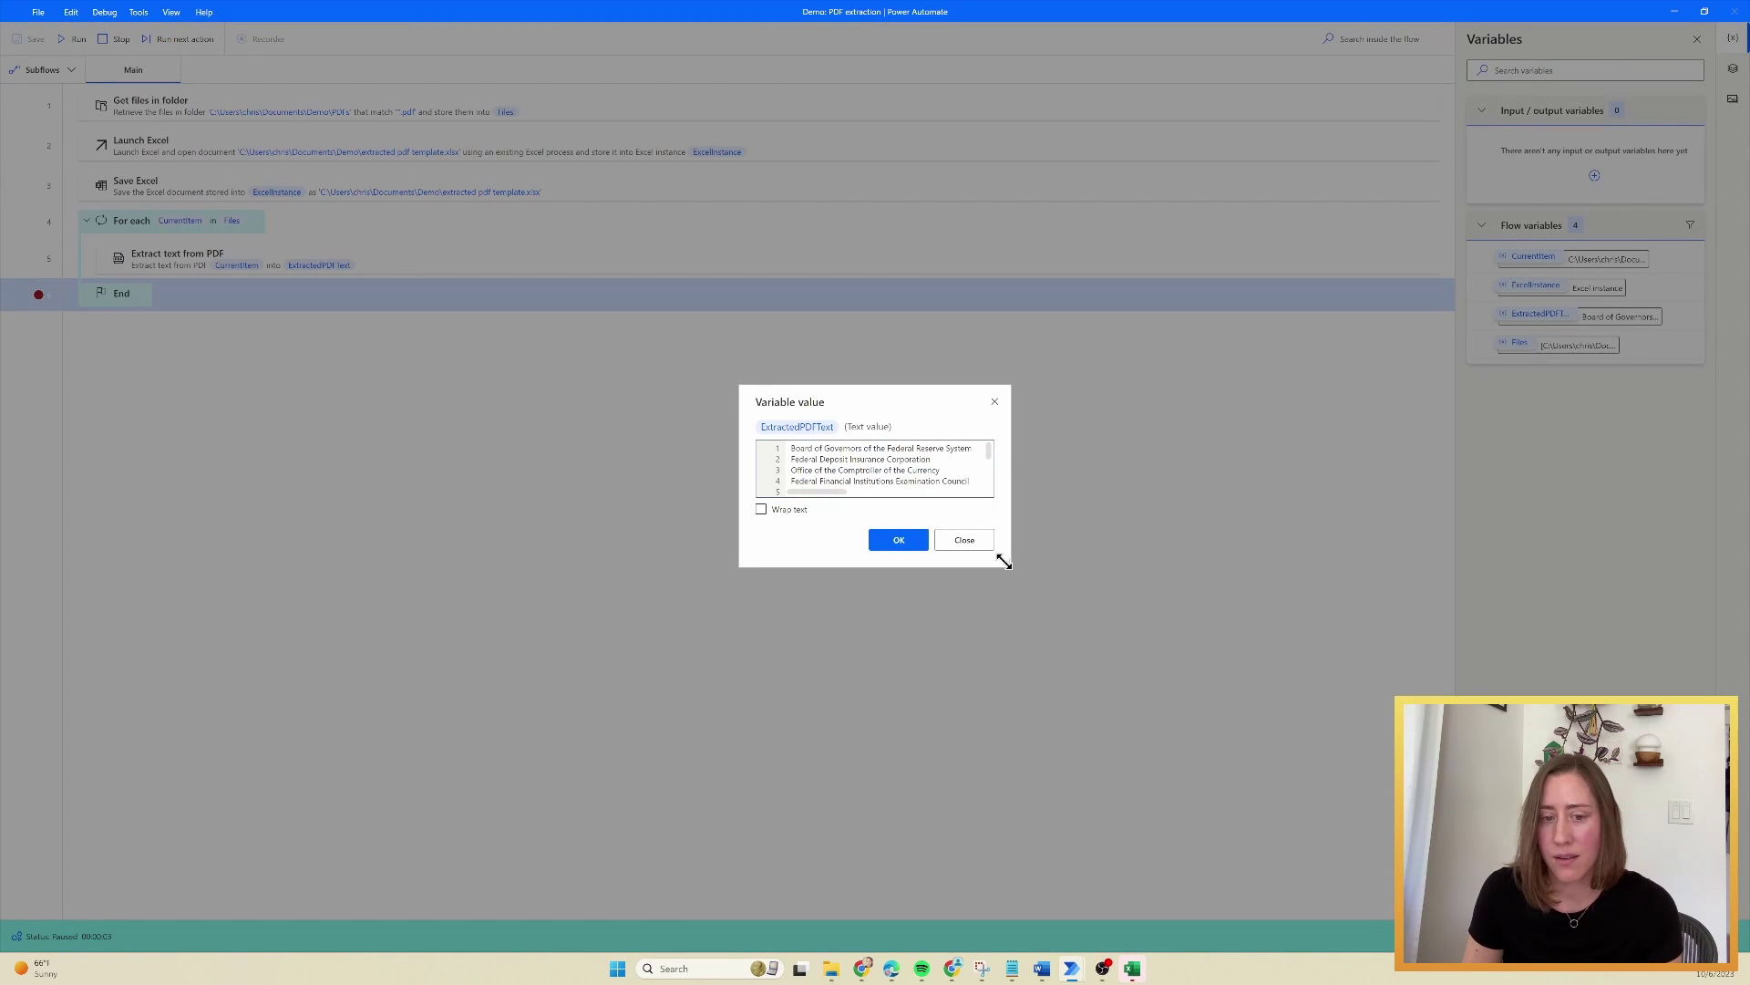
{"action": "left_click_drag", "start_coordinate": [1004, 563], "coordinate": [1337, 808]}
{"action": "left_click_drag", "start_coordinate": [854, 526], "coordinate": [1000, 528]}
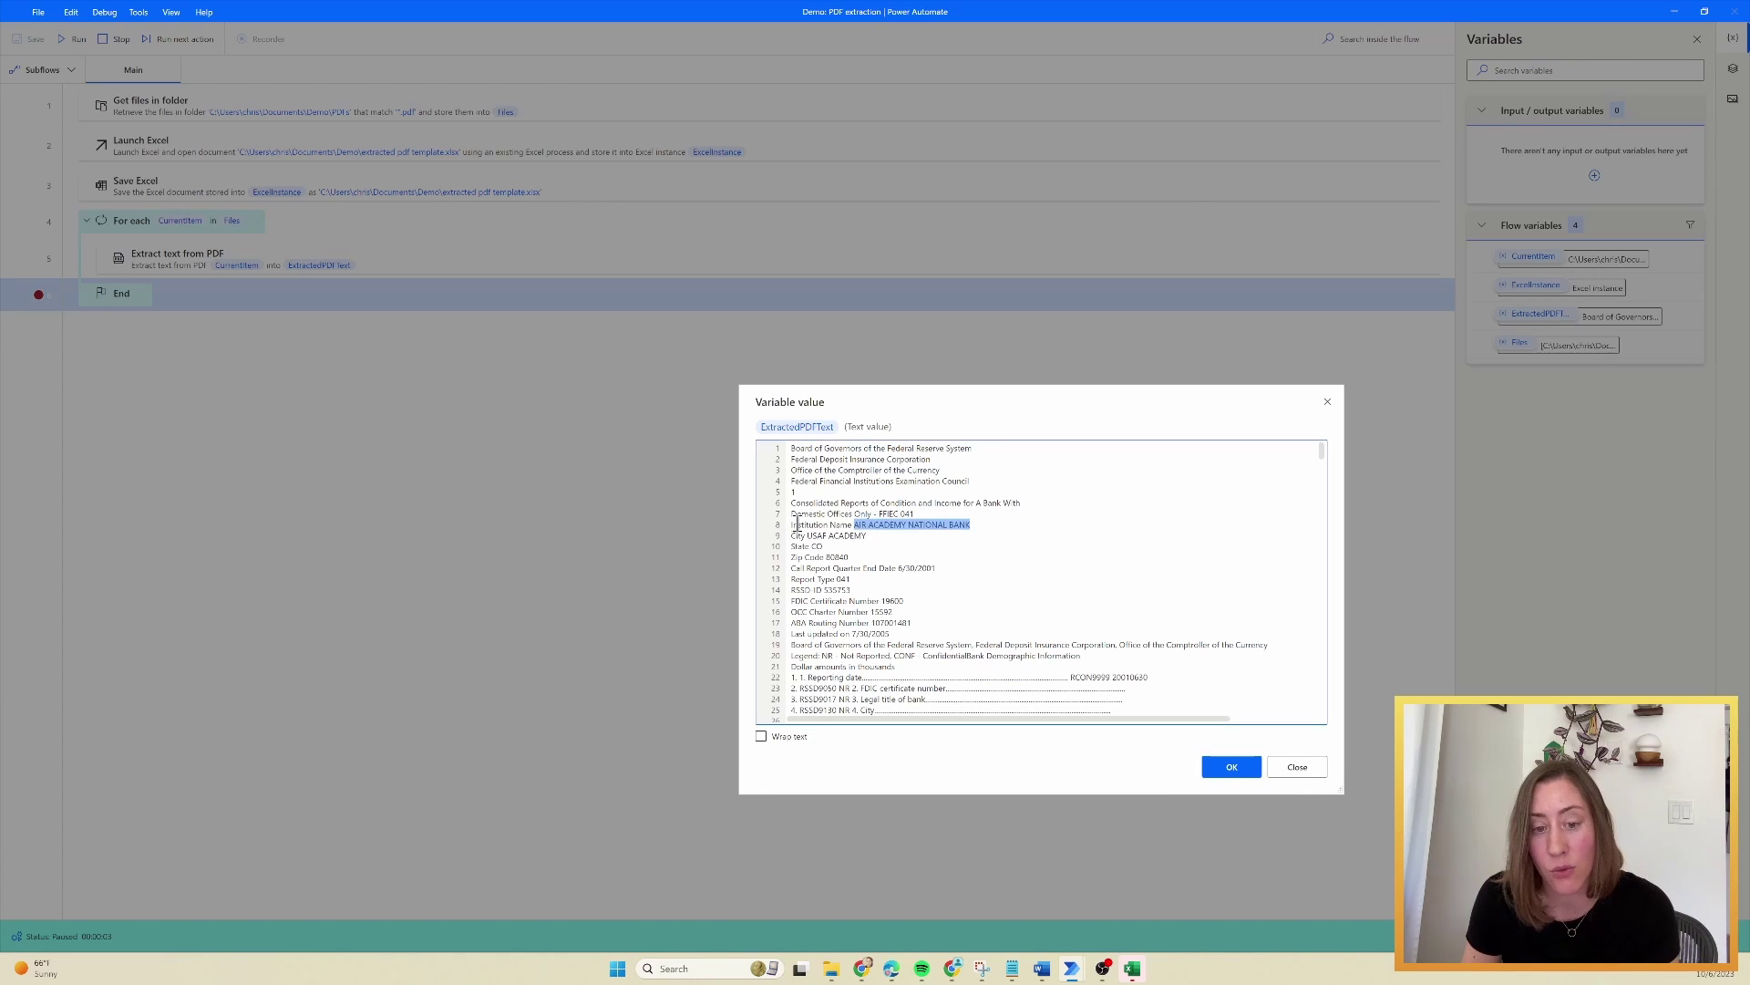
{"action": "left_click", "coordinate": [802, 525]}
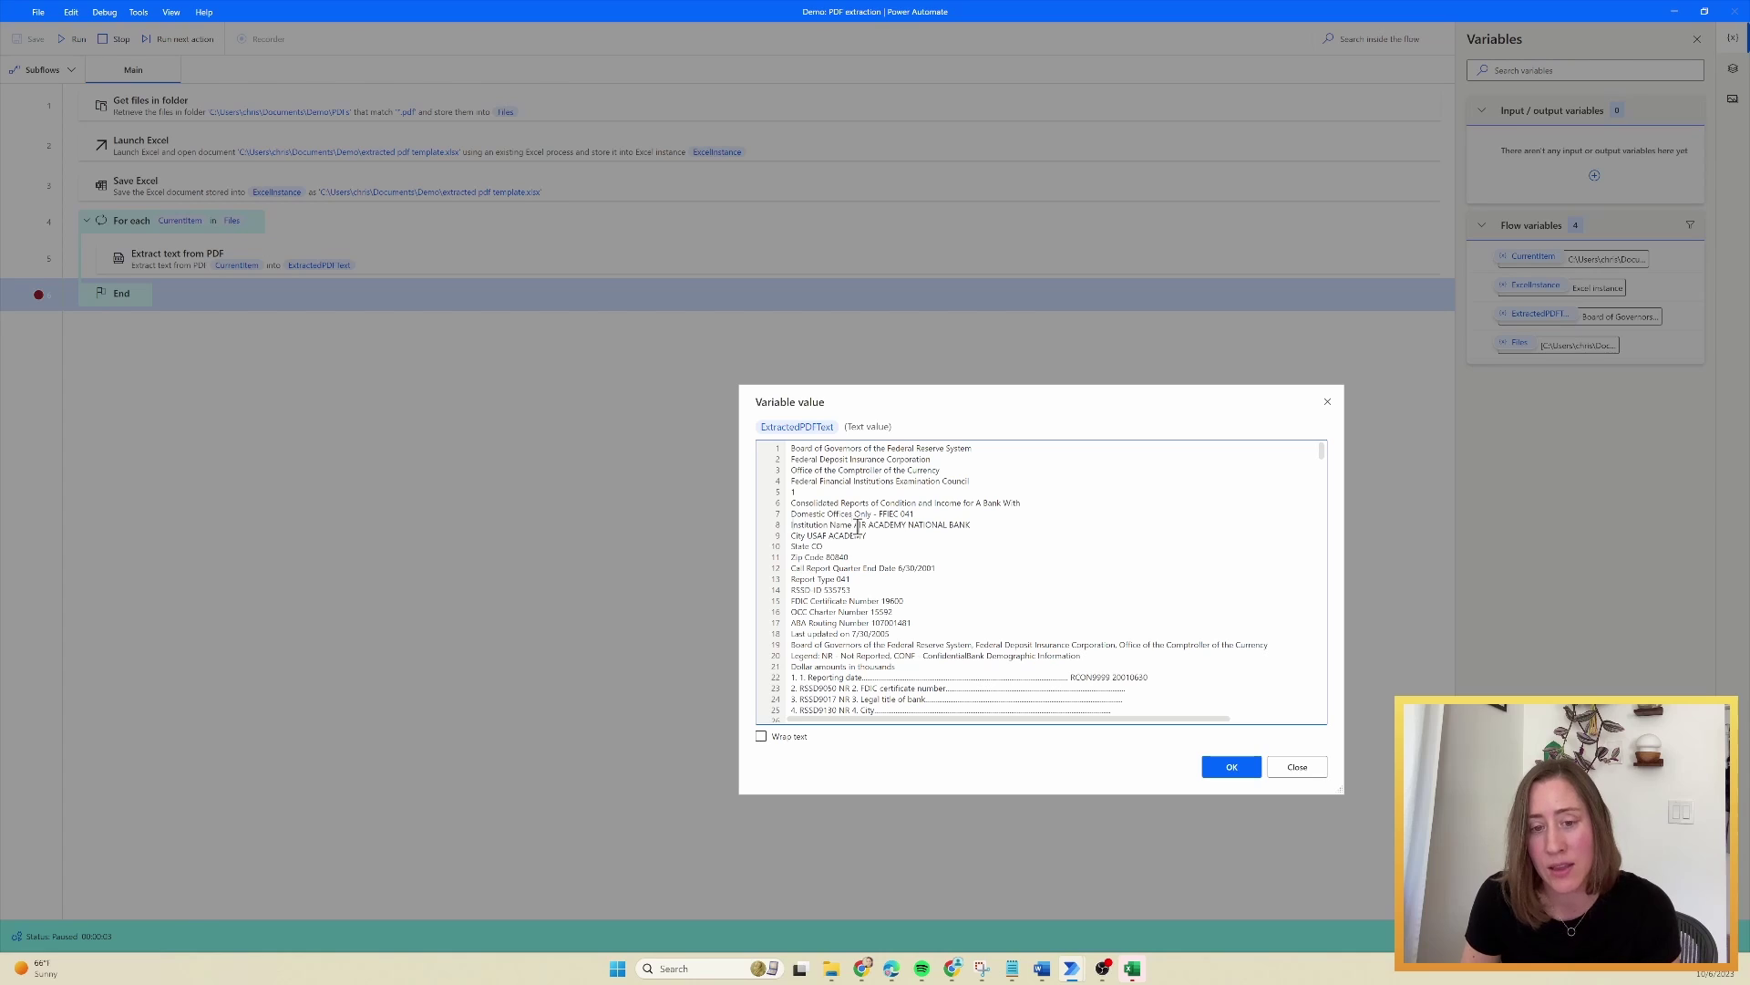
{"action": "left_click_drag", "start_coordinate": [854, 526], "coordinate": [758, 528]}
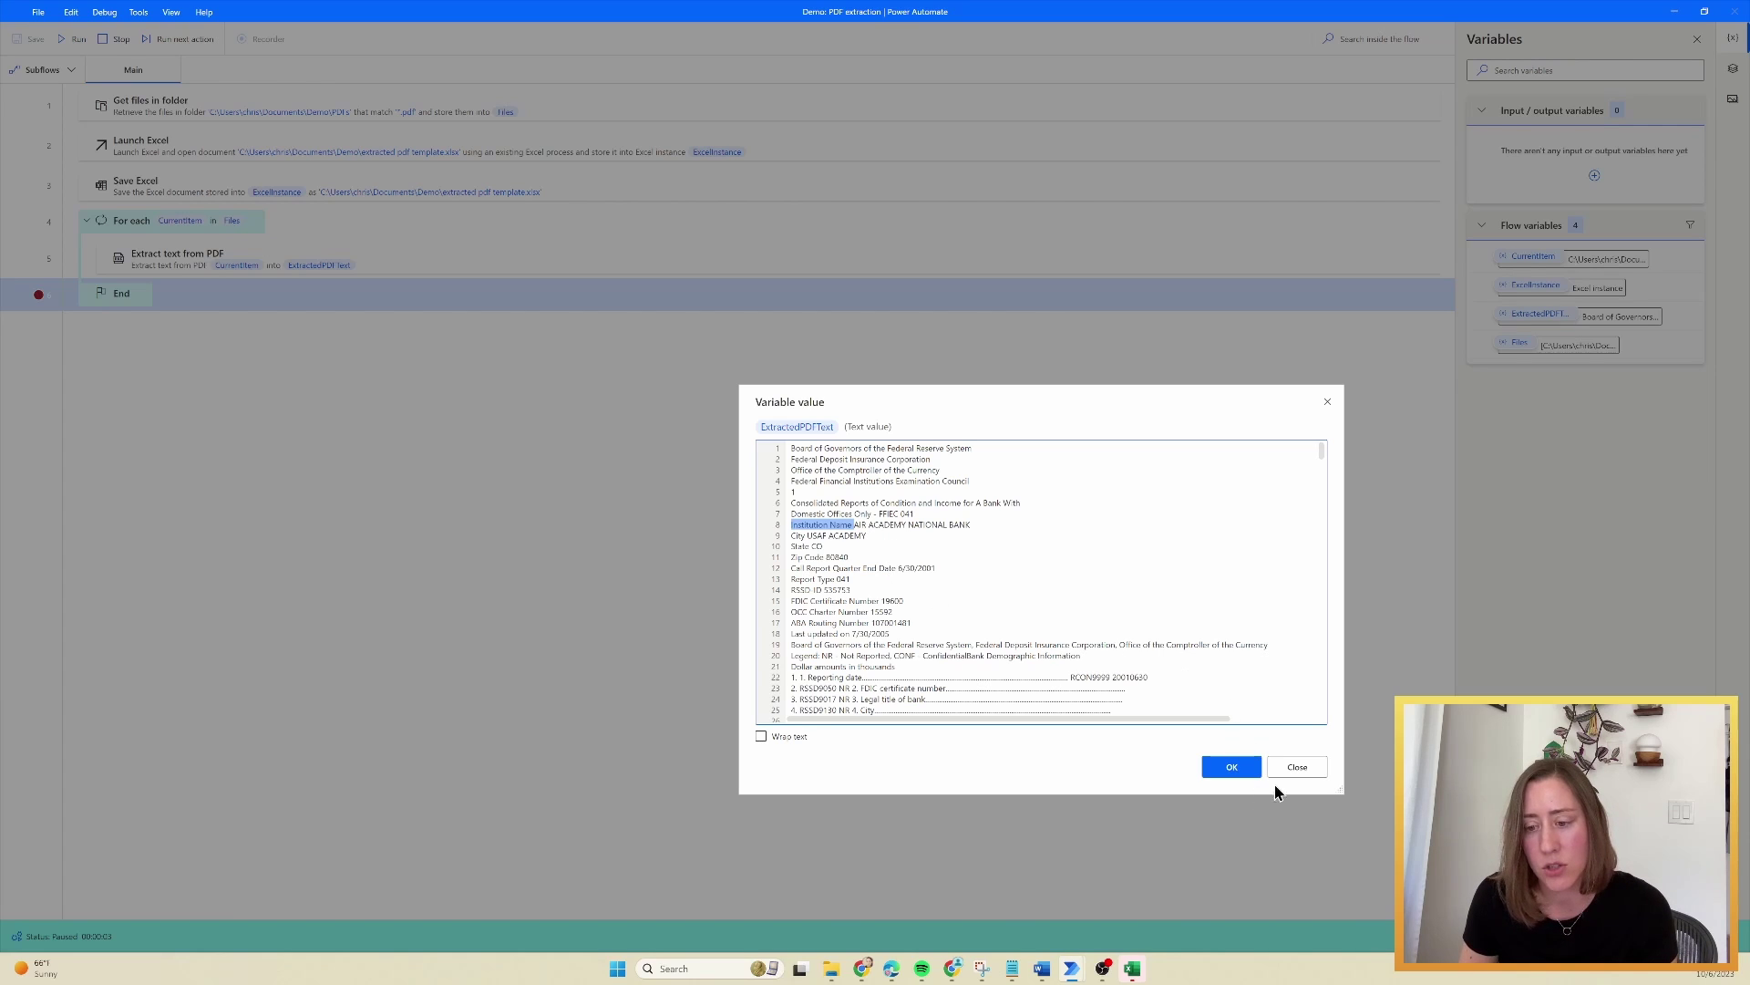
{"action": "left_click", "coordinate": [1310, 768]}
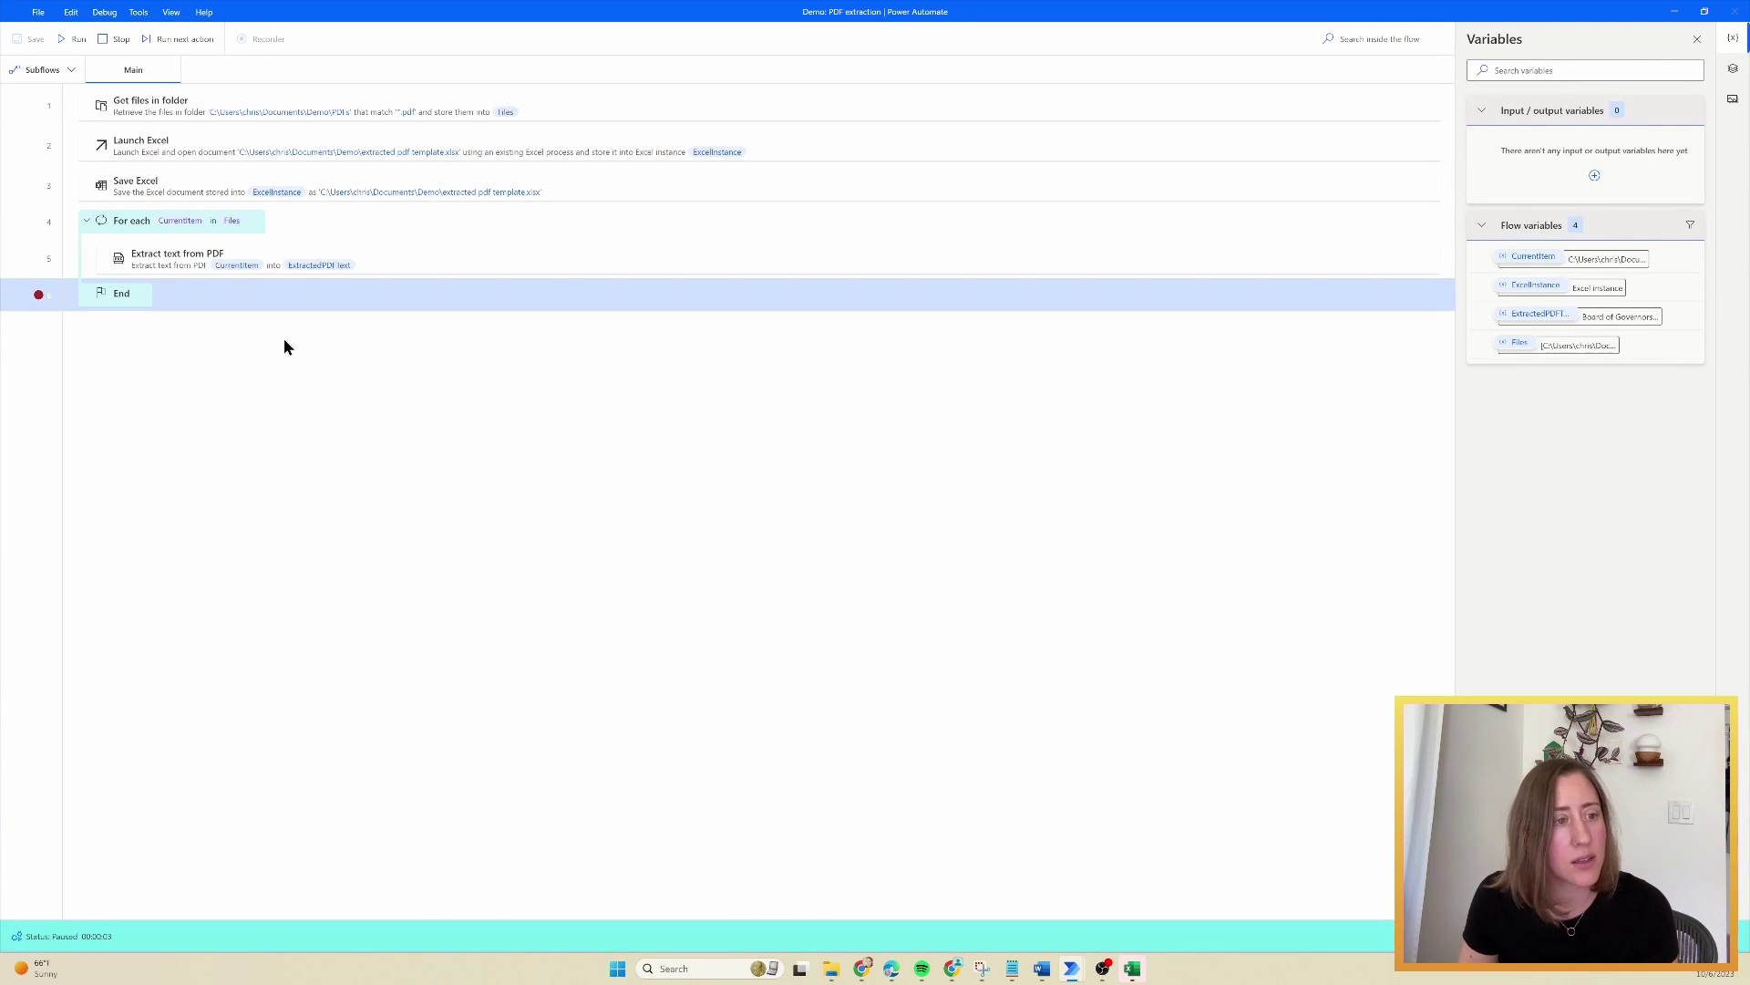
{"action": "left_click", "coordinate": [115, 38]}
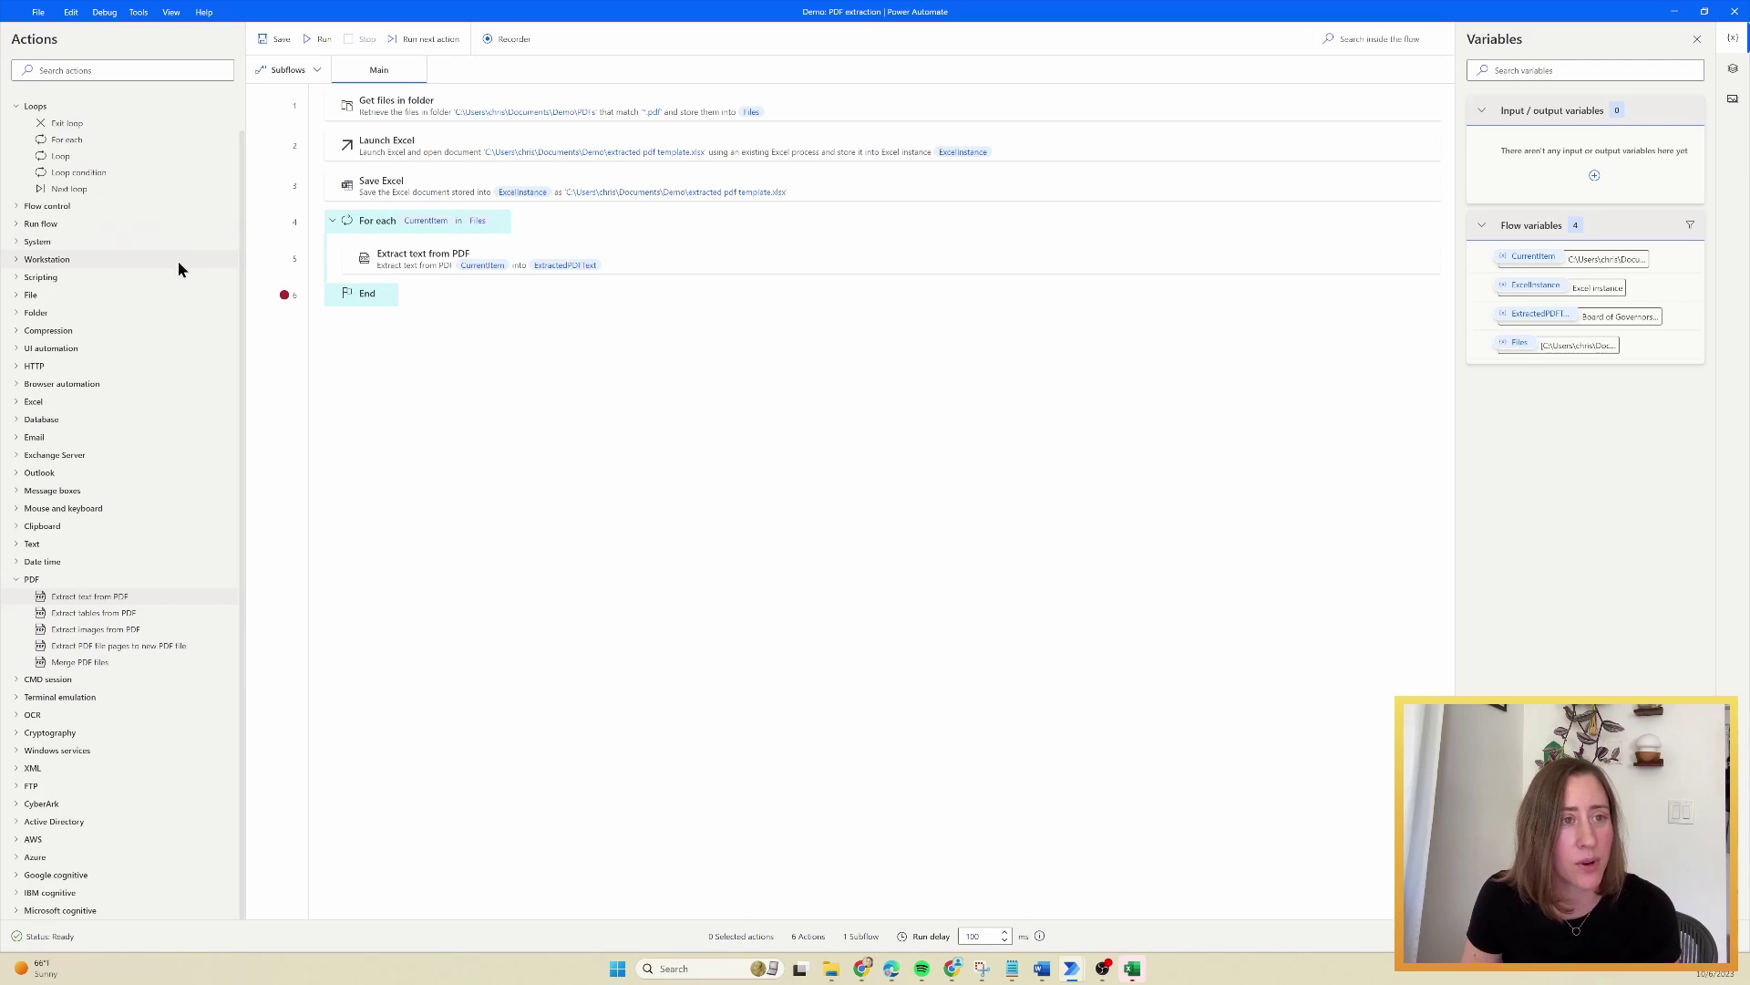
- Add a Parse text action after the PDF text extraction in the loop, parsing ExtractedPDFText with regular expressions enabled
{"action": "left_click", "coordinate": [105, 70]}
{"action": "type", "text": "parse"}
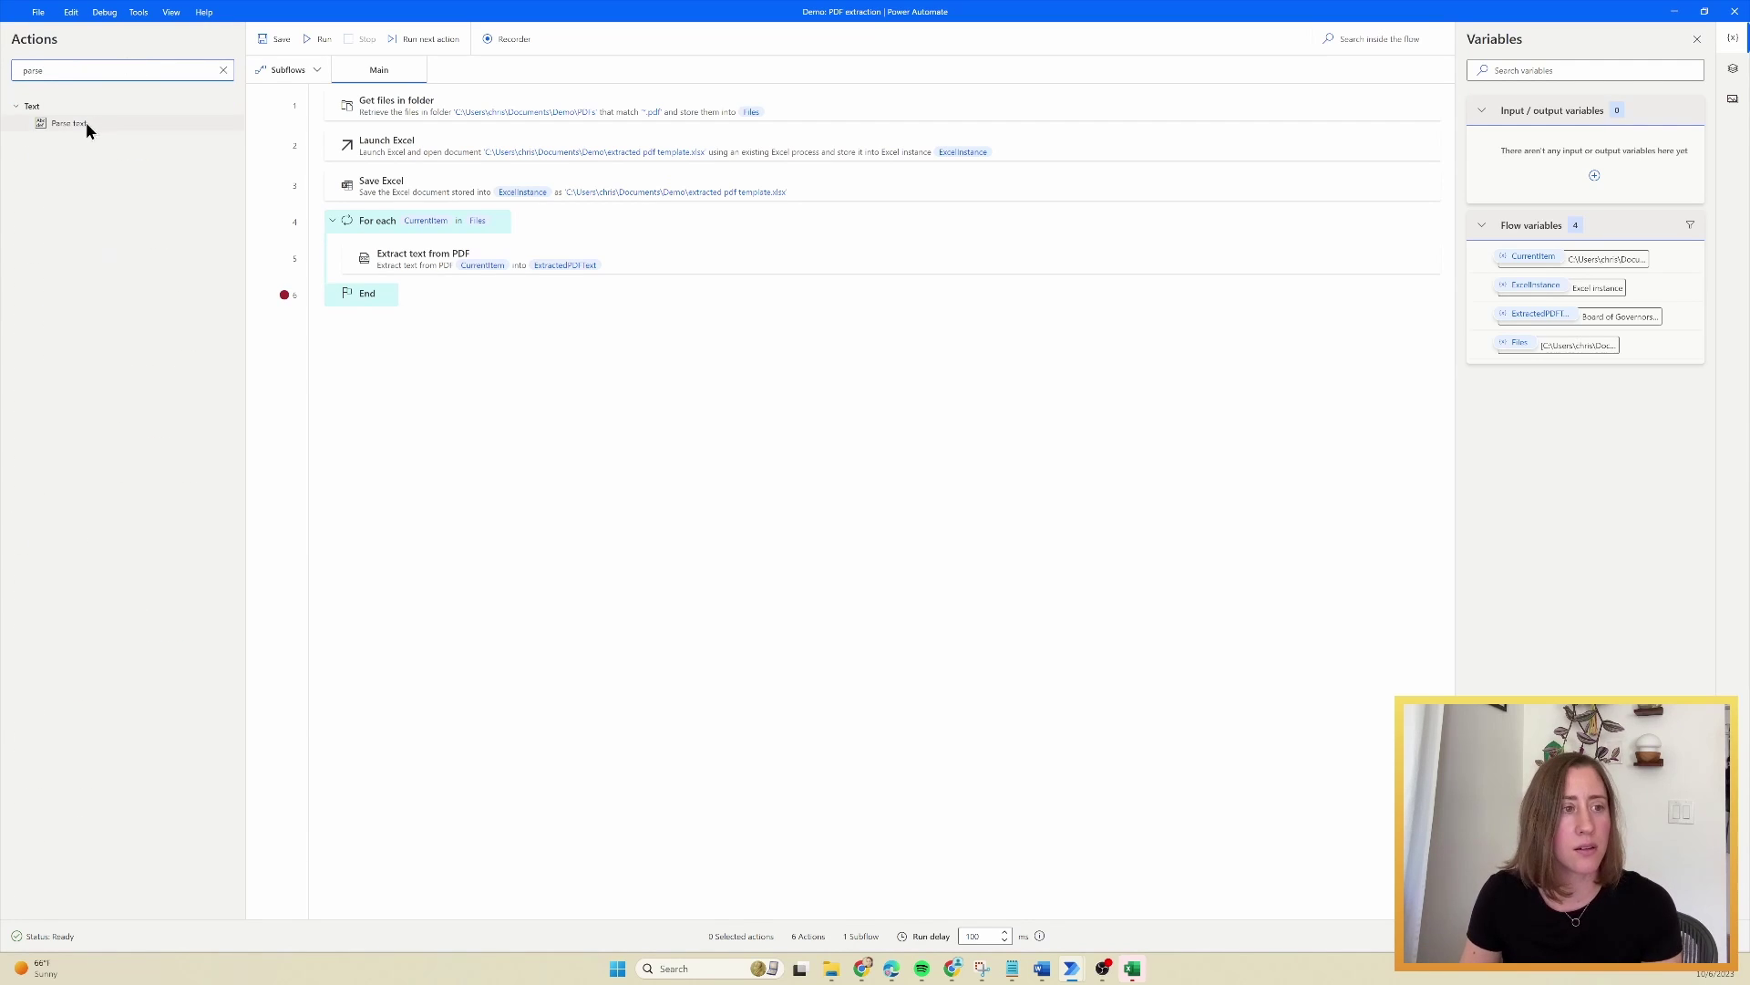
{"action": "left_click_drag", "start_coordinate": [60, 124], "coordinate": [492, 294]}
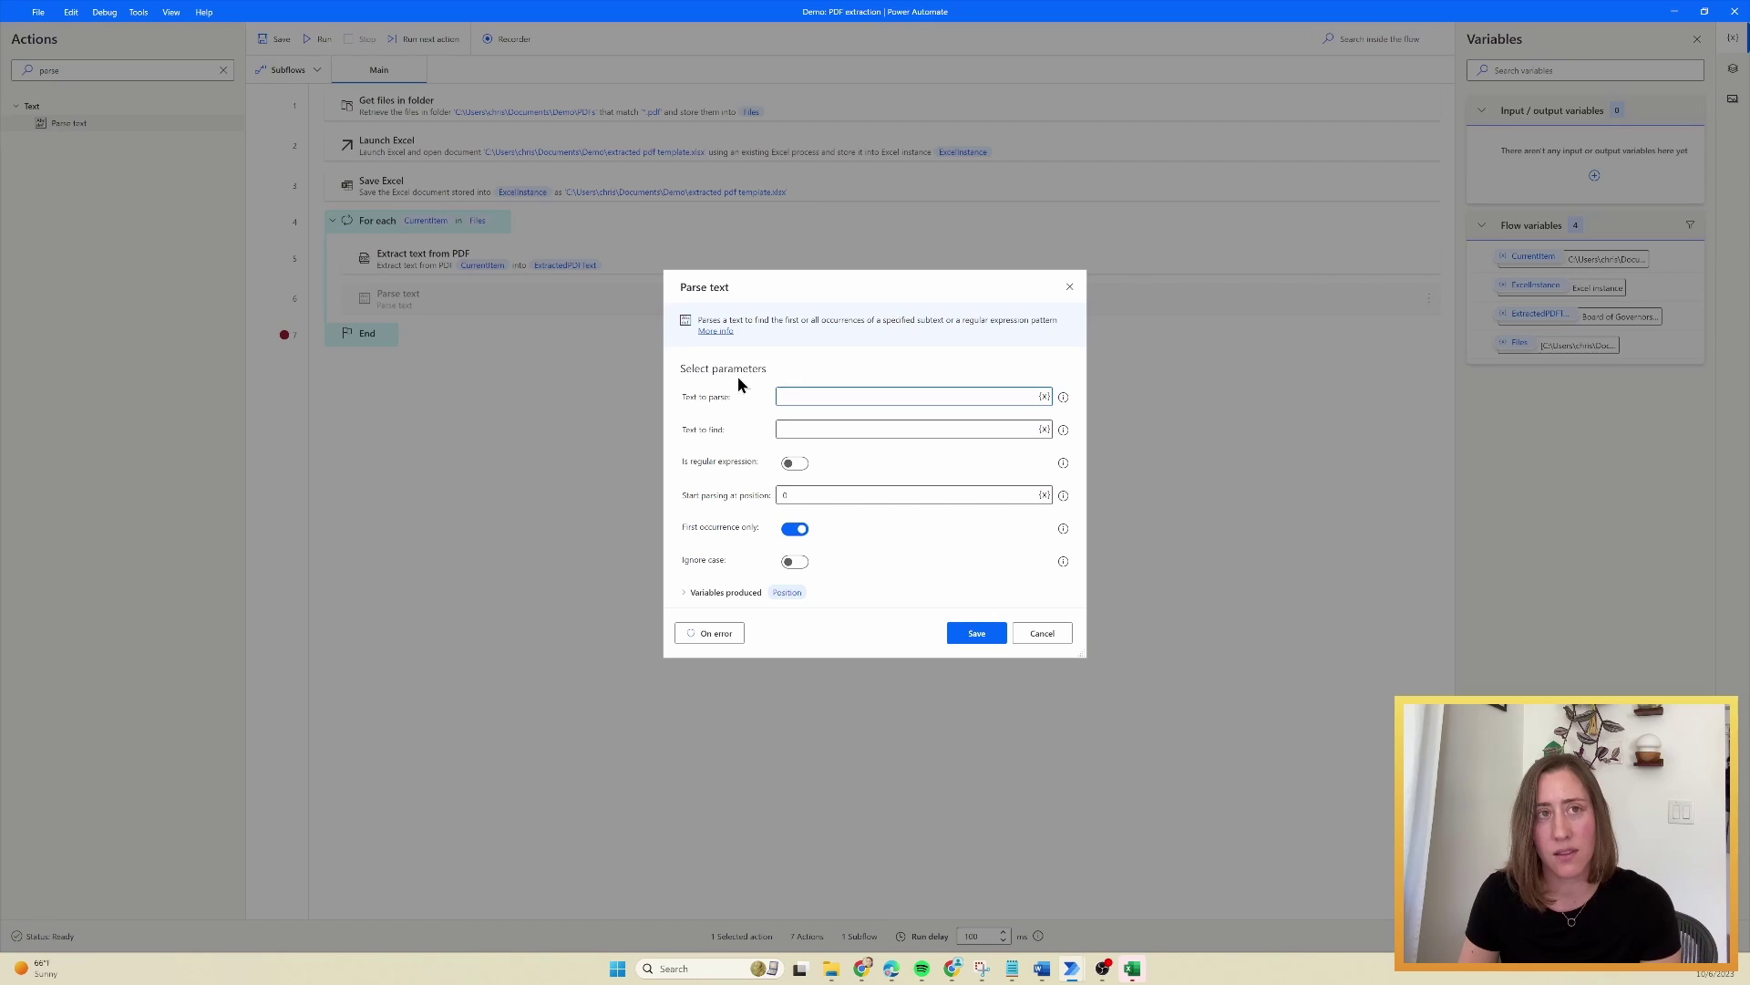
{"action": "left_click", "coordinate": [1046, 398]}
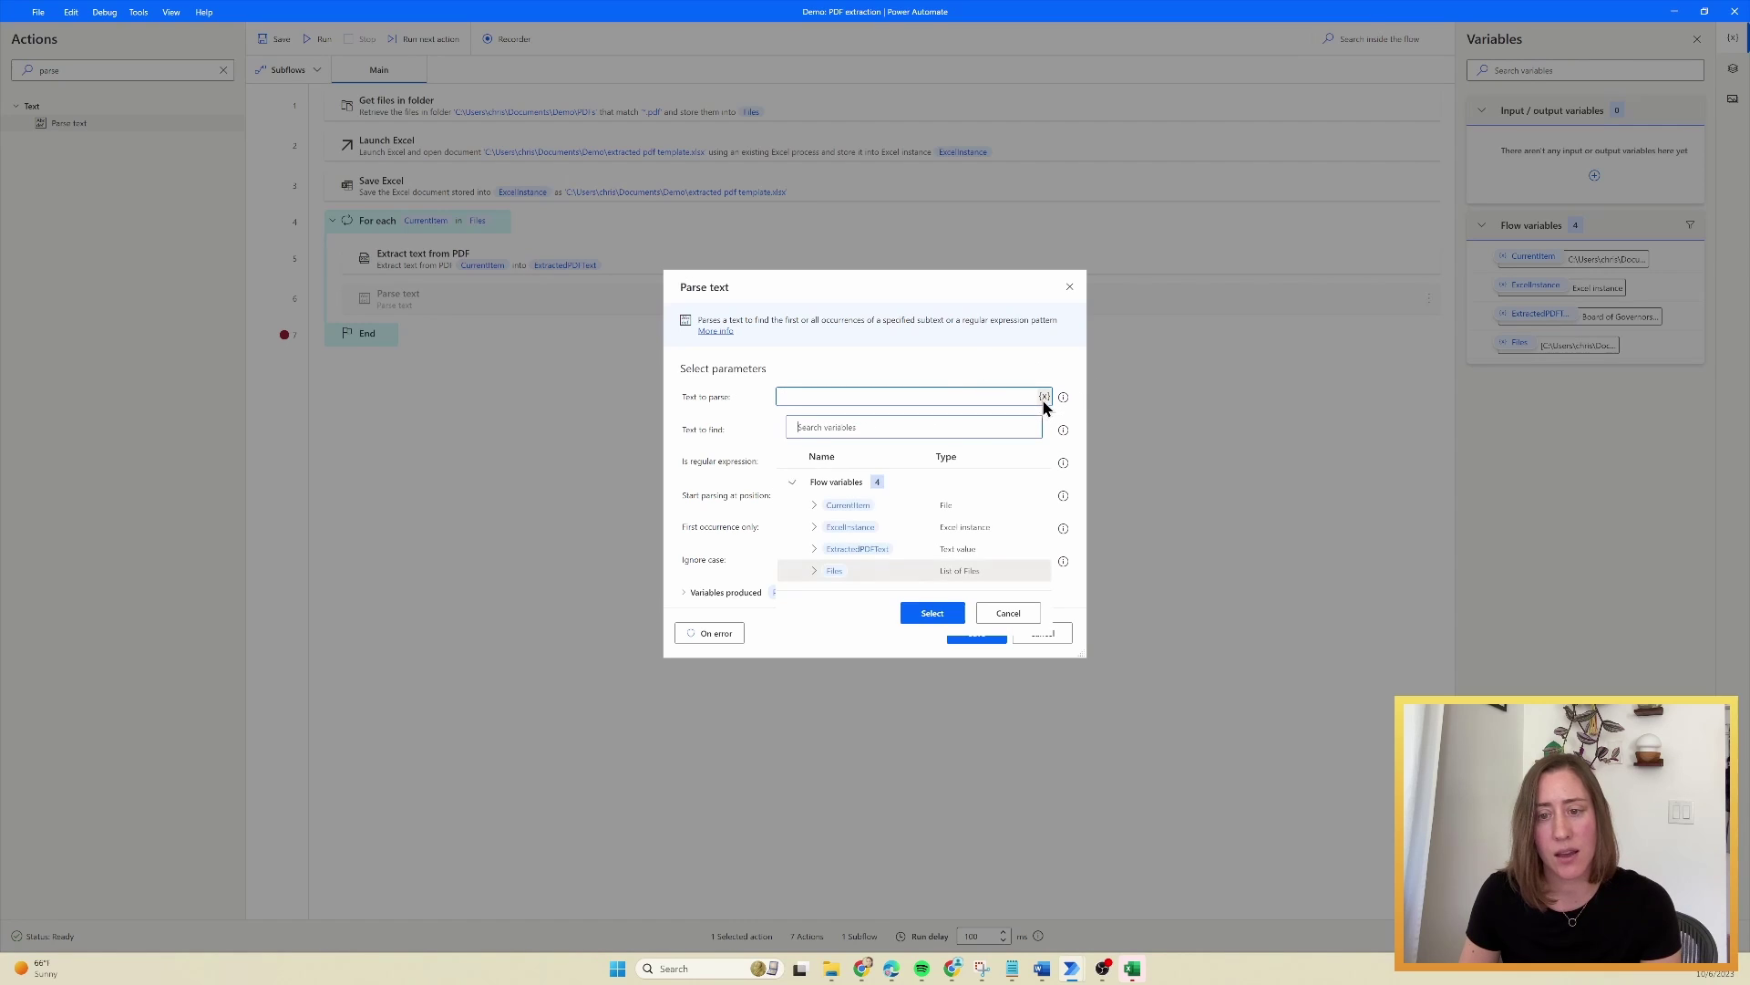
{"action": "left_click", "coordinate": [864, 582]}
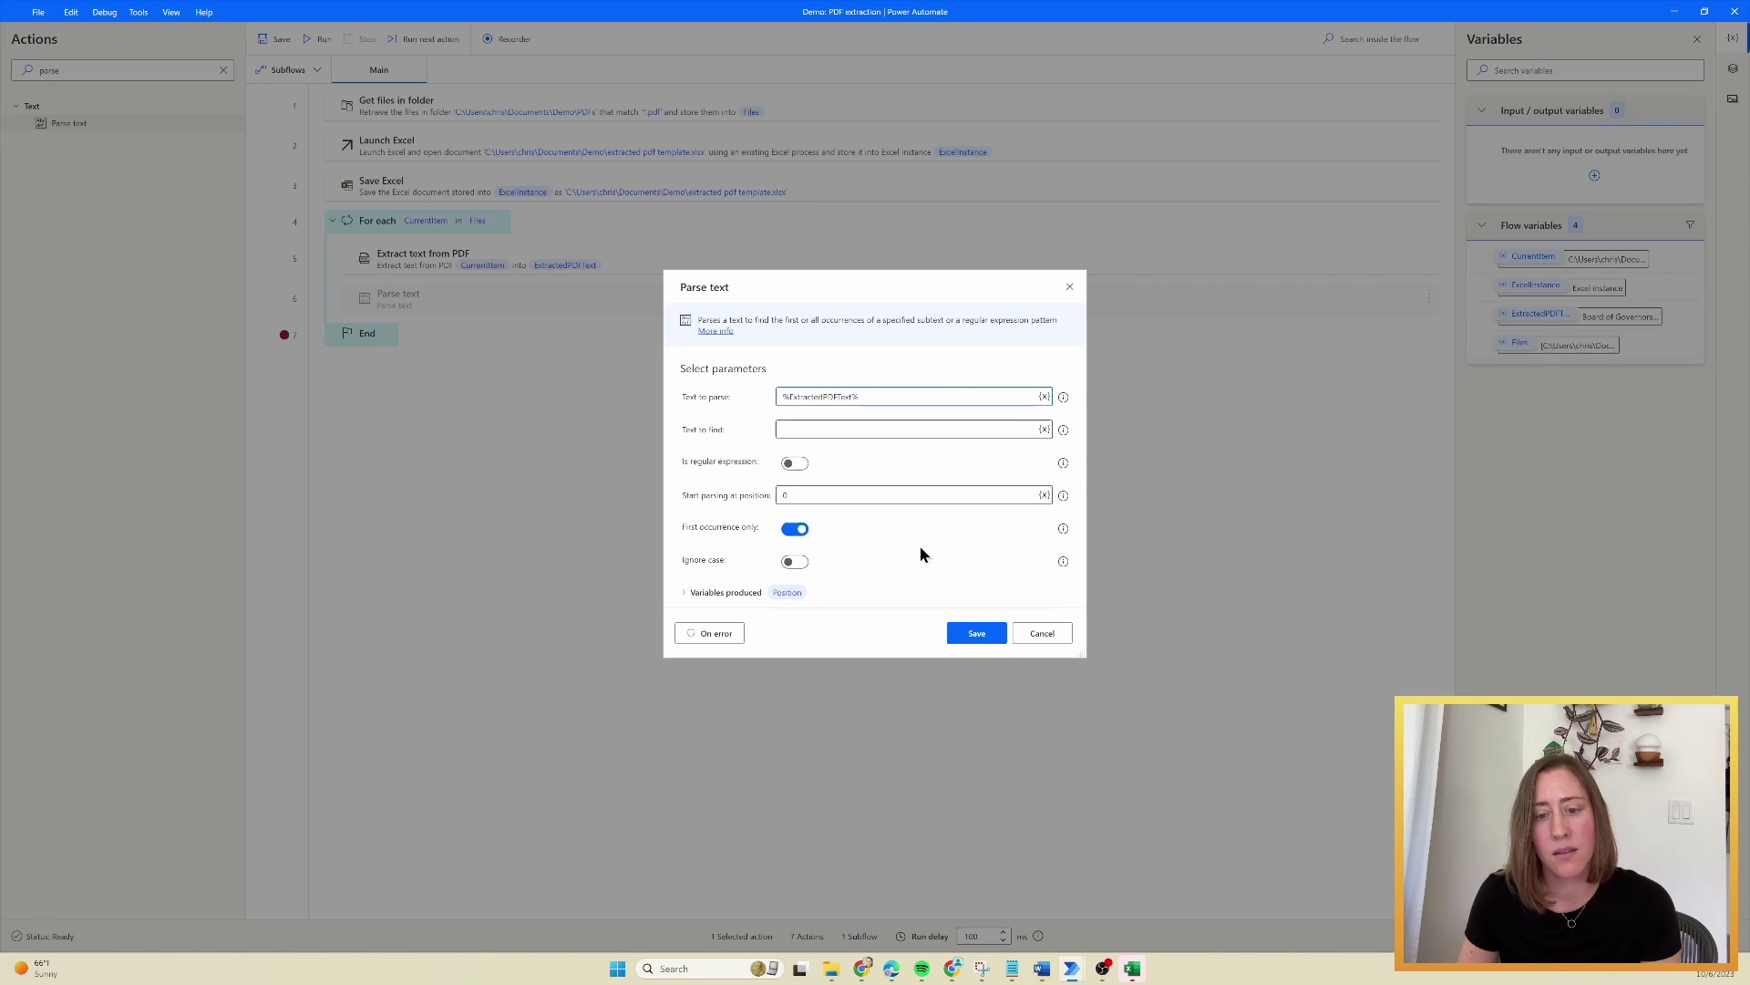
{"action": "left_click", "coordinate": [801, 470]}
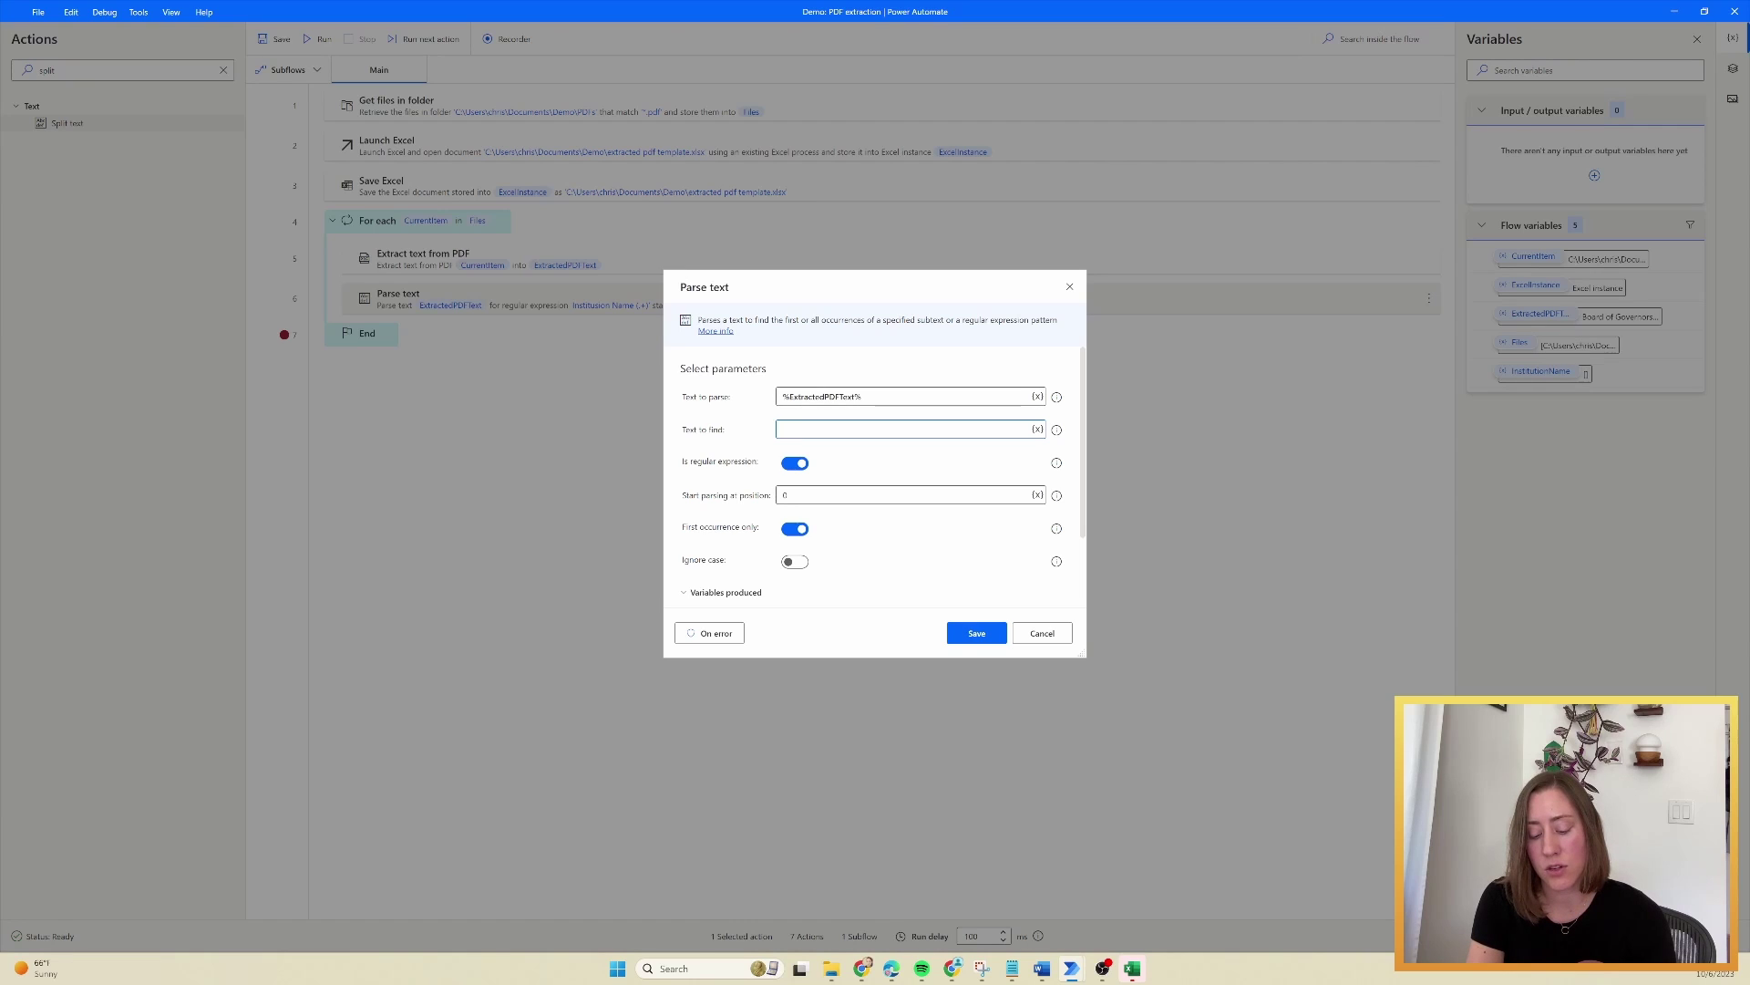
- Set the text to find in the Parse text action to the regular expression Institution Name (.+)
{"action": "type", "text": "Institution Name"}
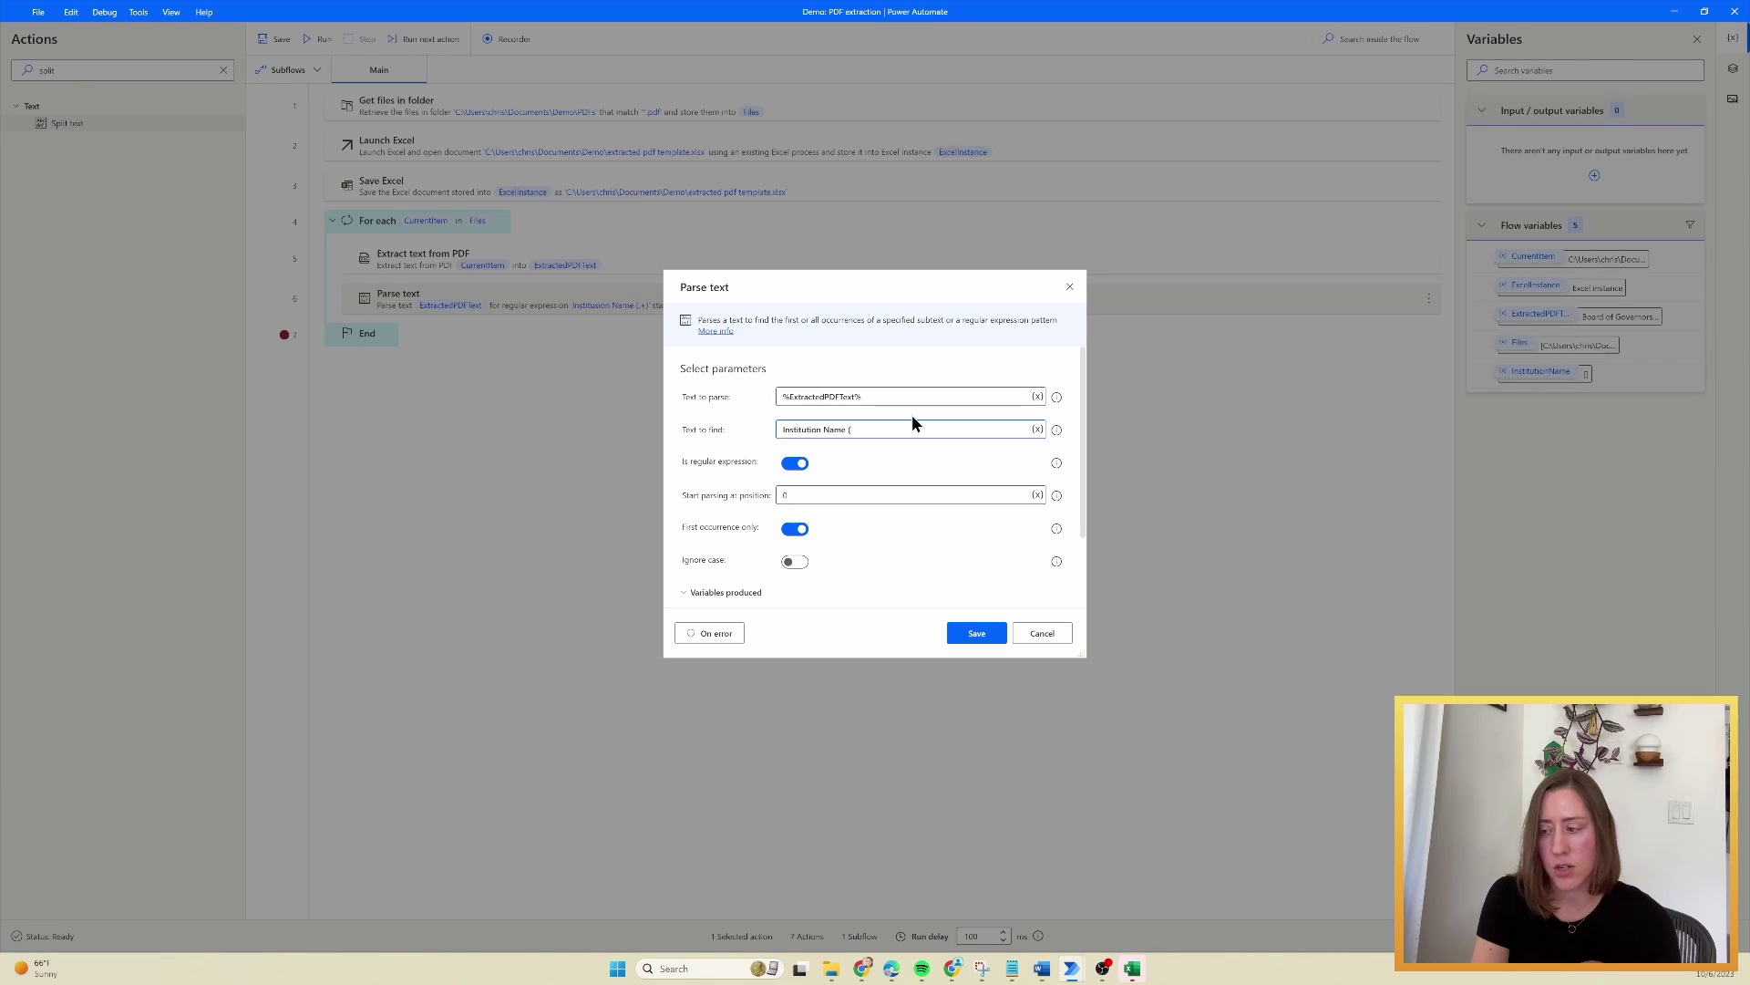
{"action": "type", "text": " ("}
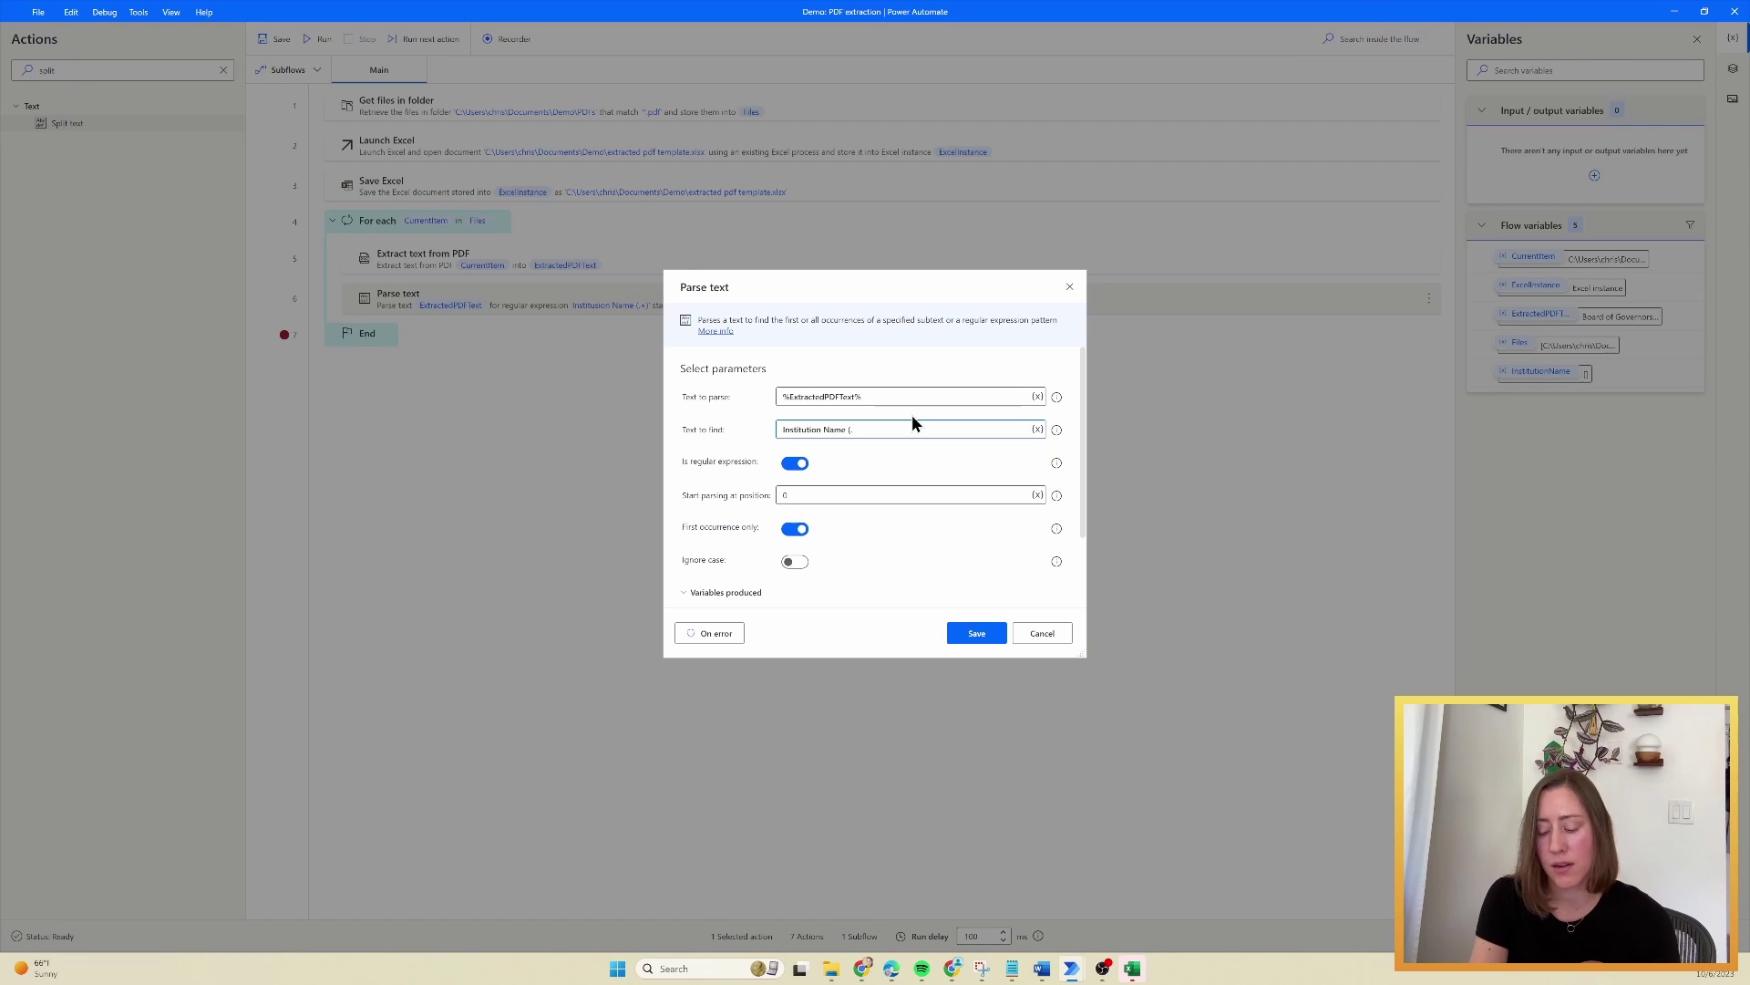
{"action": "type", "text": ".+"}
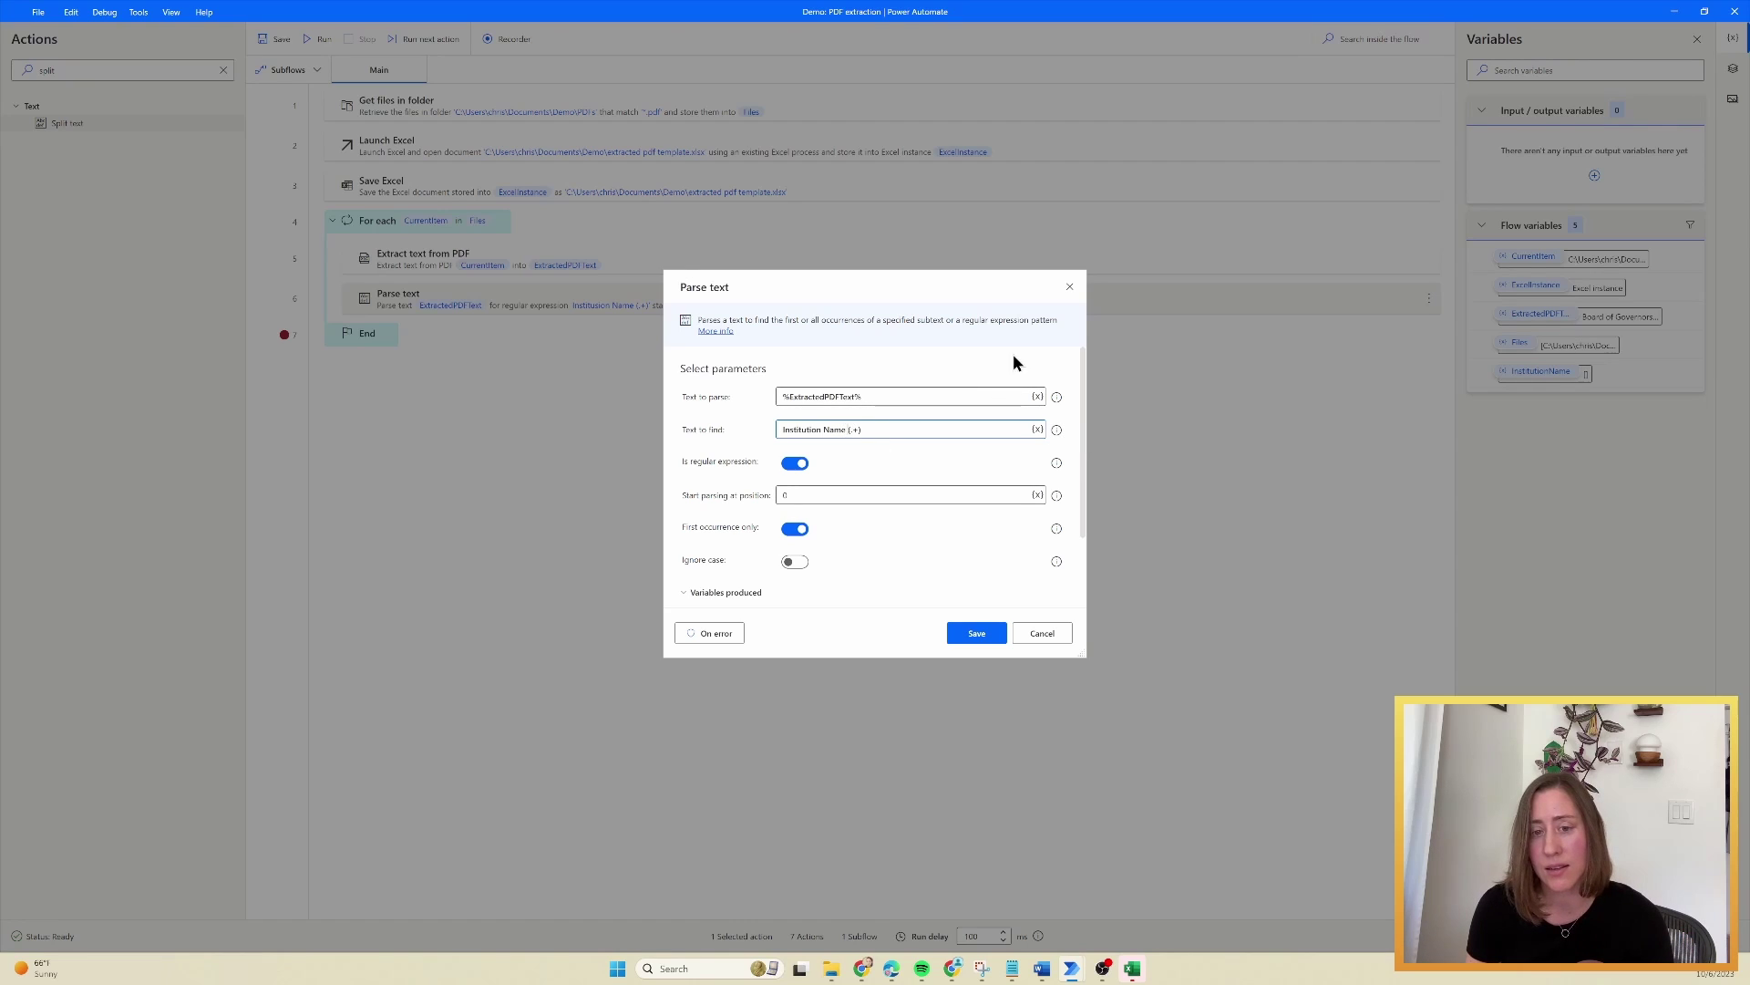
- Try inserting \r\n before the (.+) group in the text to find, and remove it again
{"action": "type", "text": "\\r\\"}
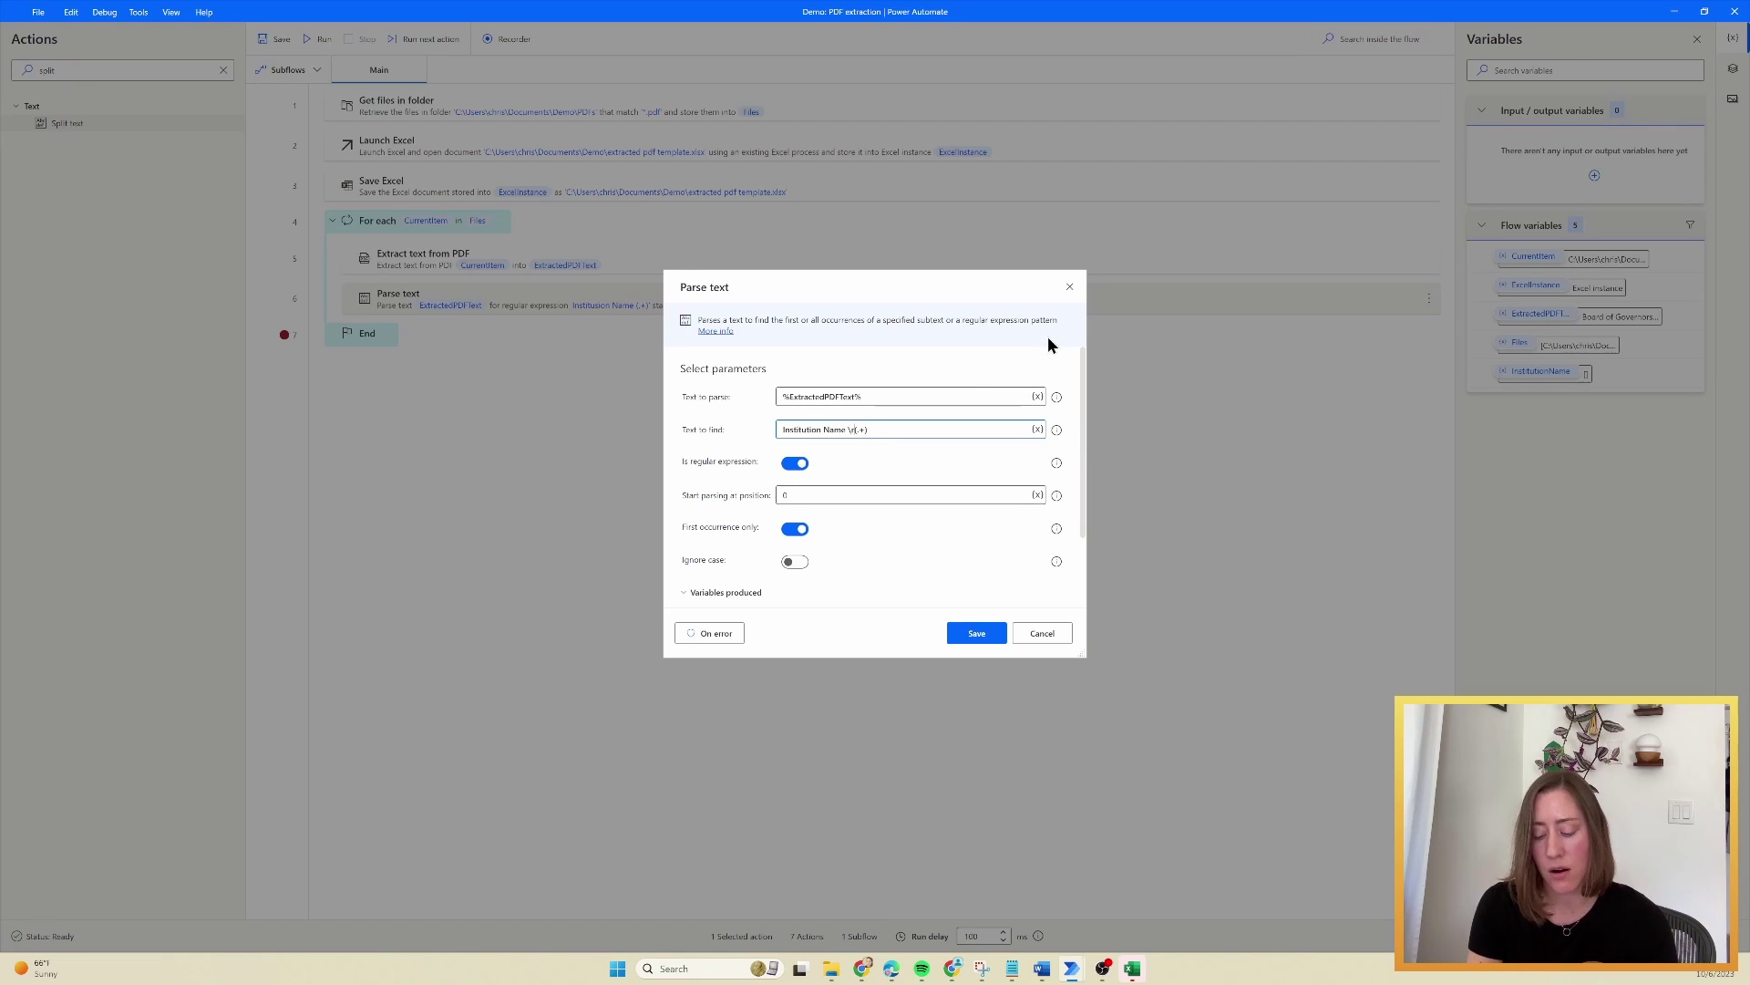
{"action": "type", "text": "n"}
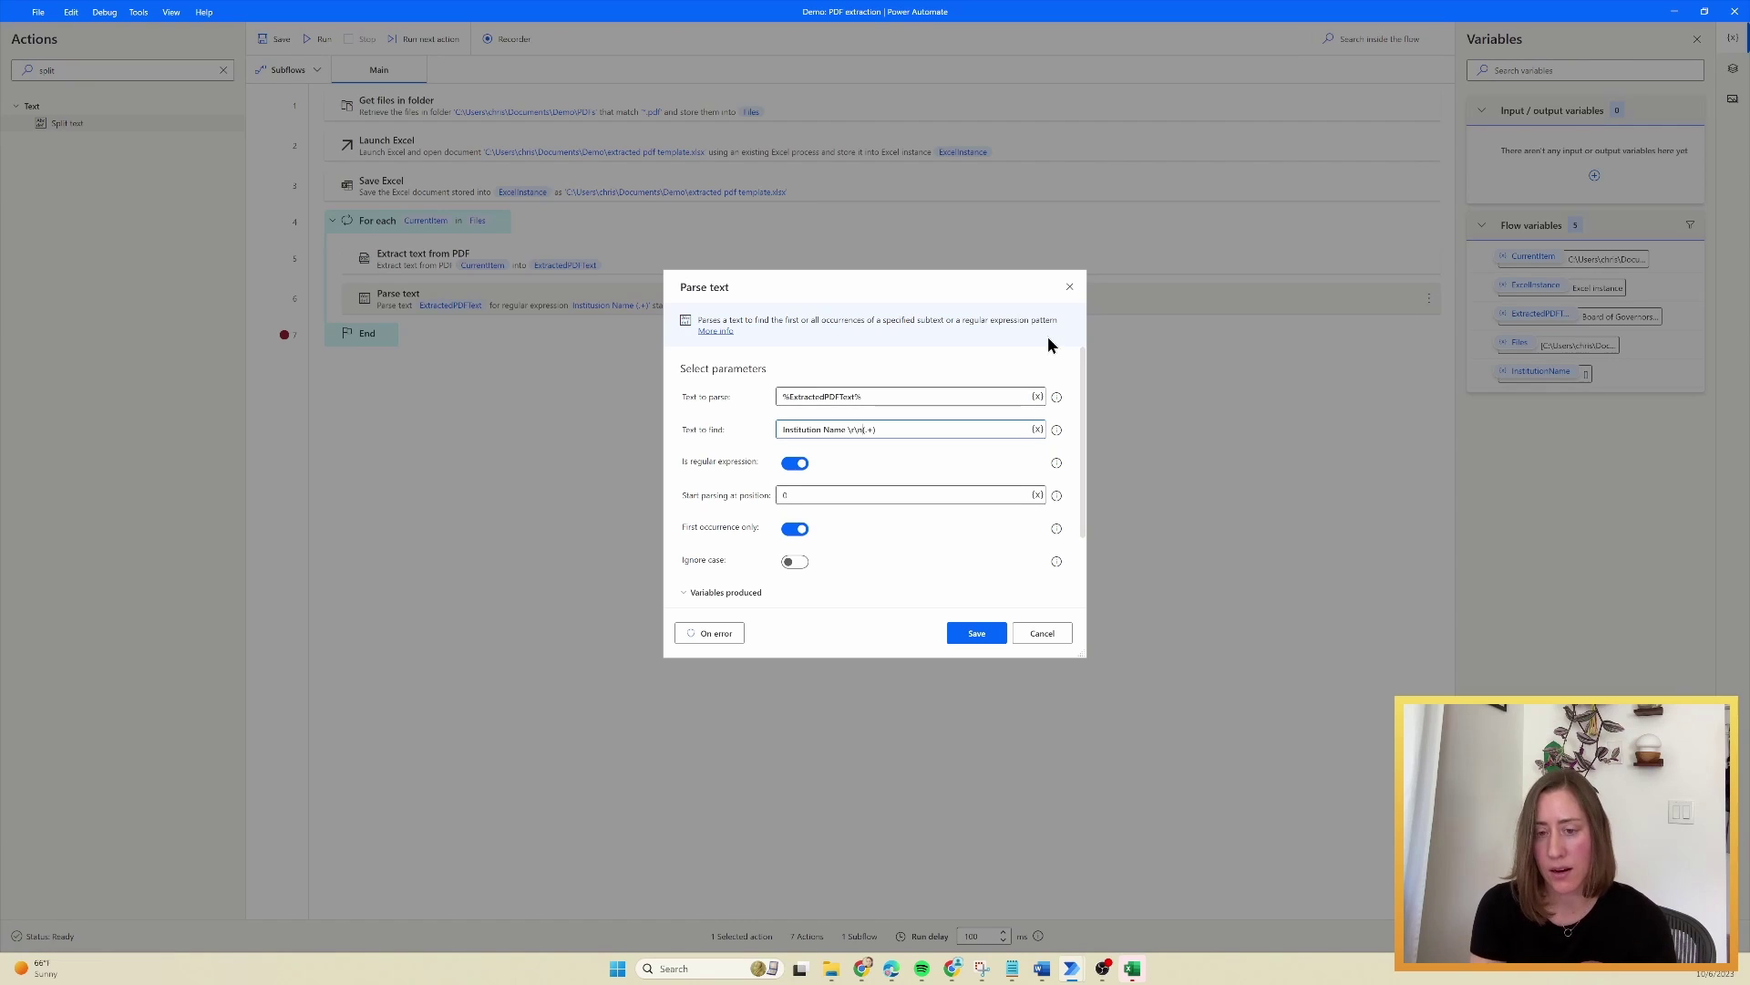
{"action": "key", "text": "BackSpace"}
{"action": "key", "text": "BackSpace"}
{"action": "key", "text": "BackSpace"}
{"action": "key", "text": "BackSpace"}
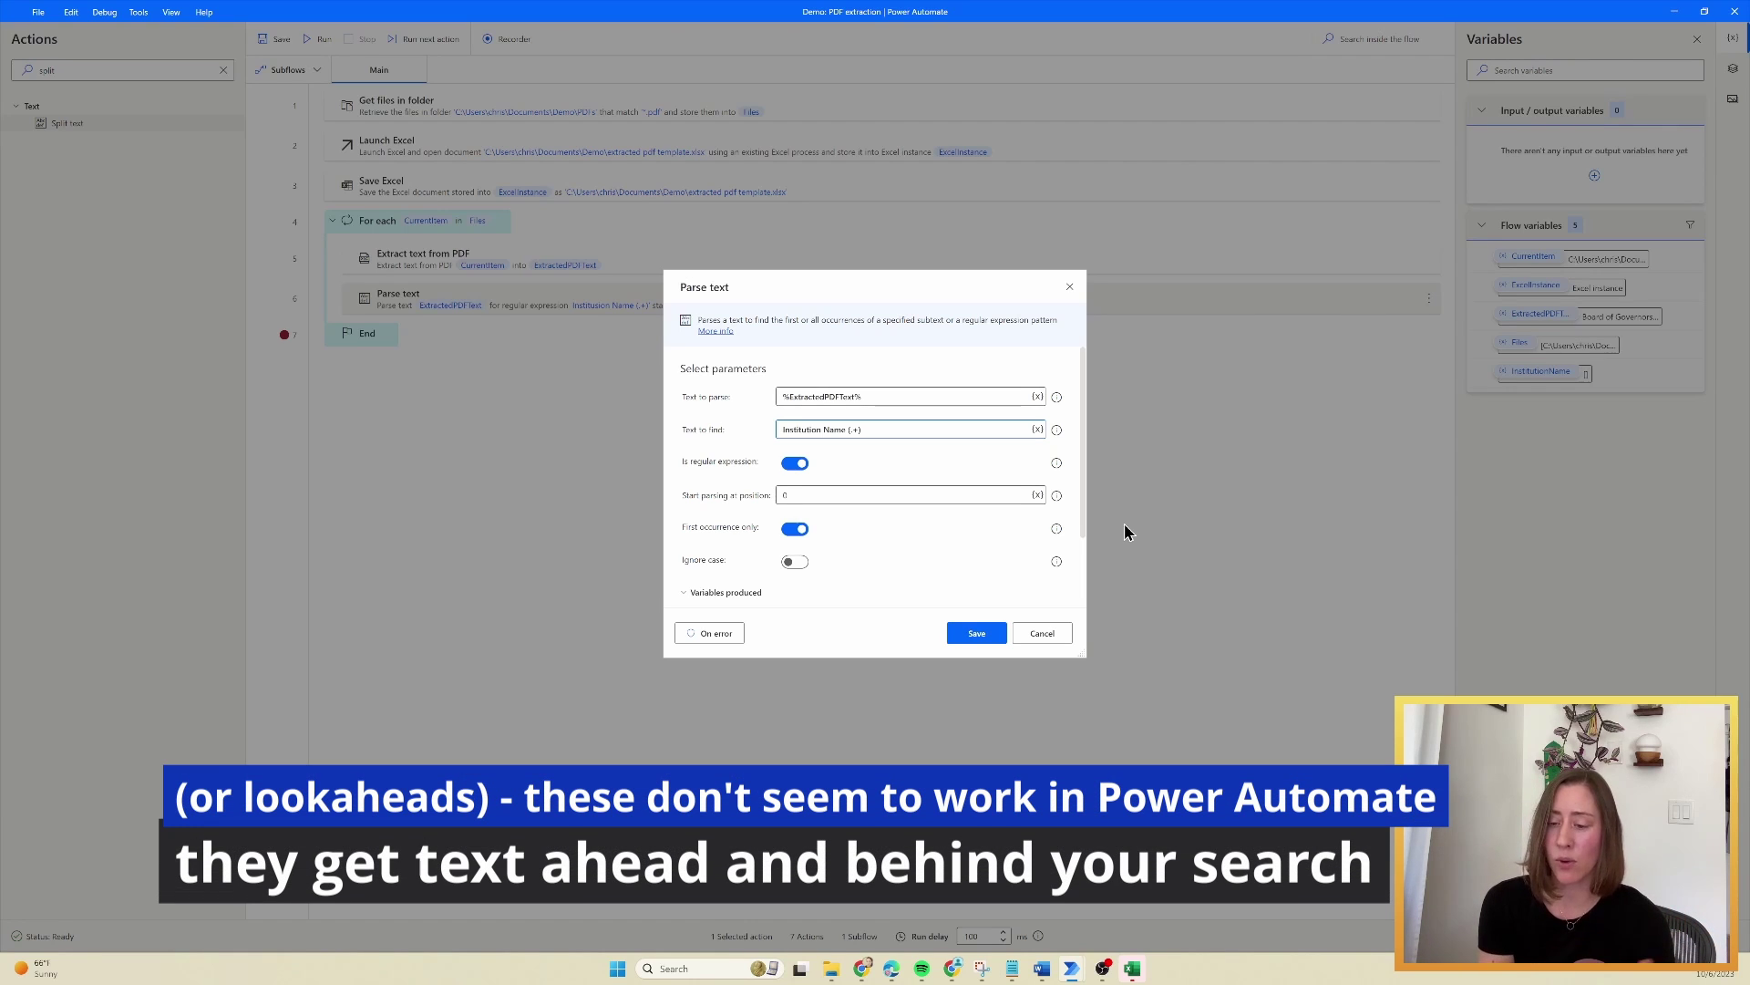
- Name the Parse text action's match variable InstitutionName and save the action
{"action": "scroll", "coordinate": [684, 592], "scroll_direction": "down", "scroll_amount": 2}
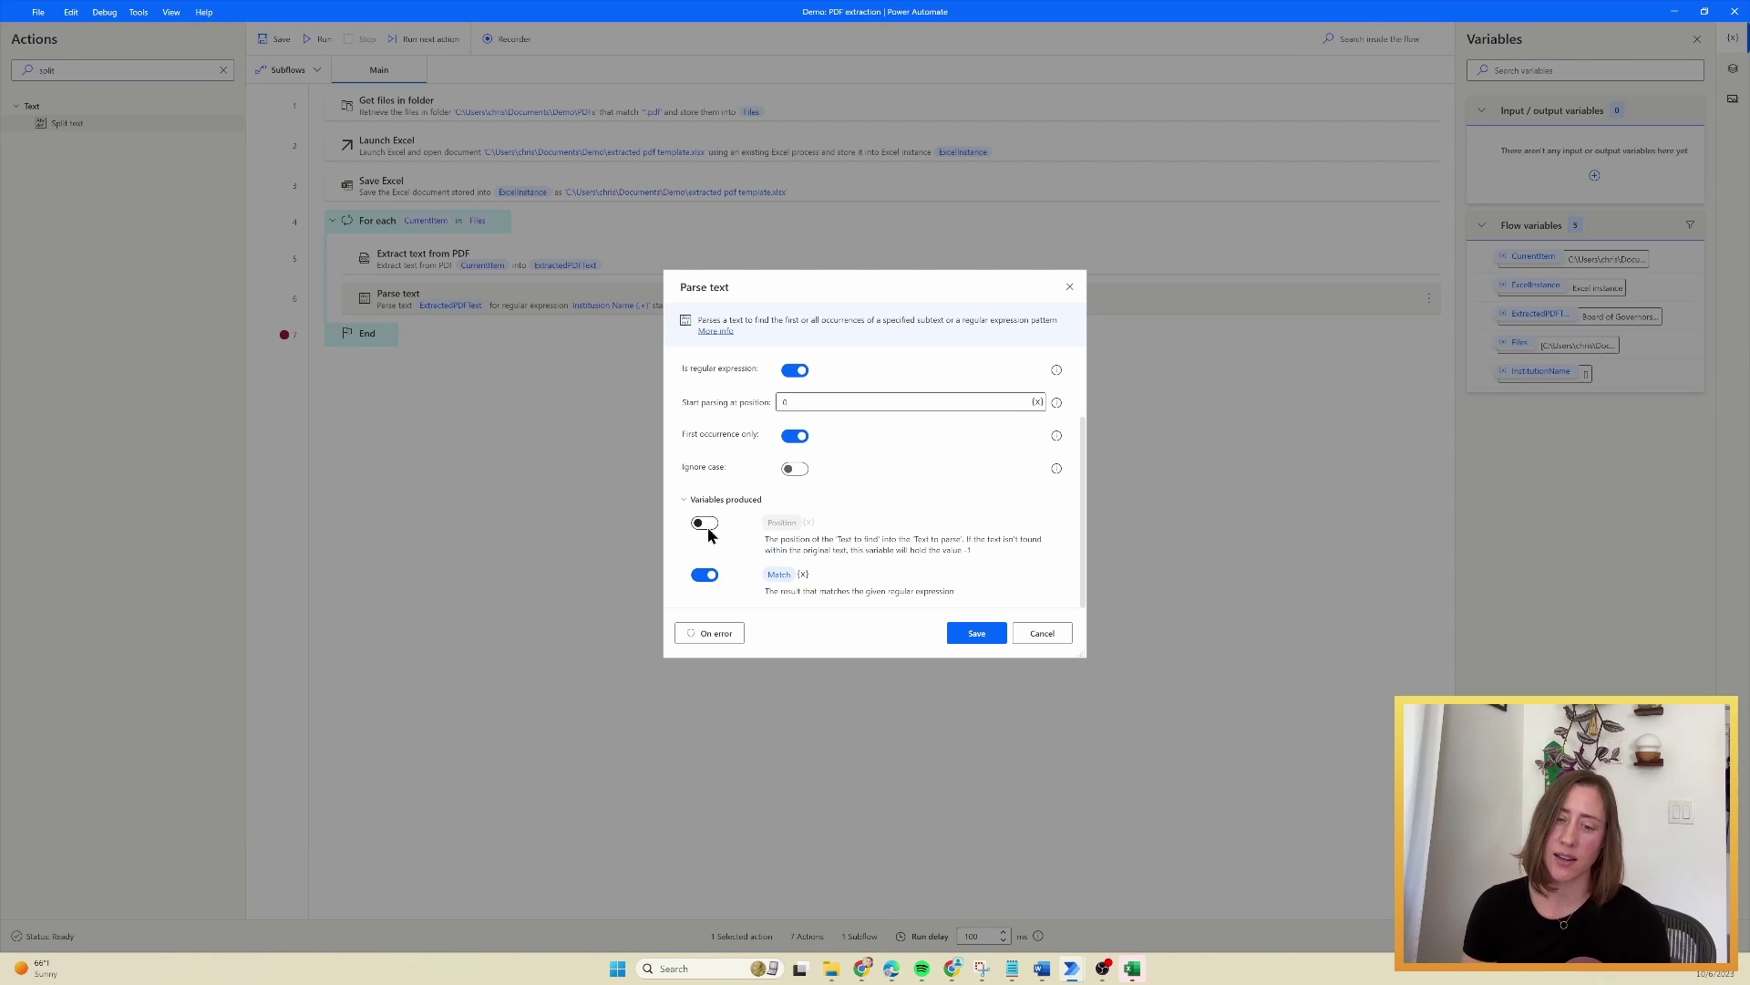
{"action": "left_click", "coordinate": [780, 581]}
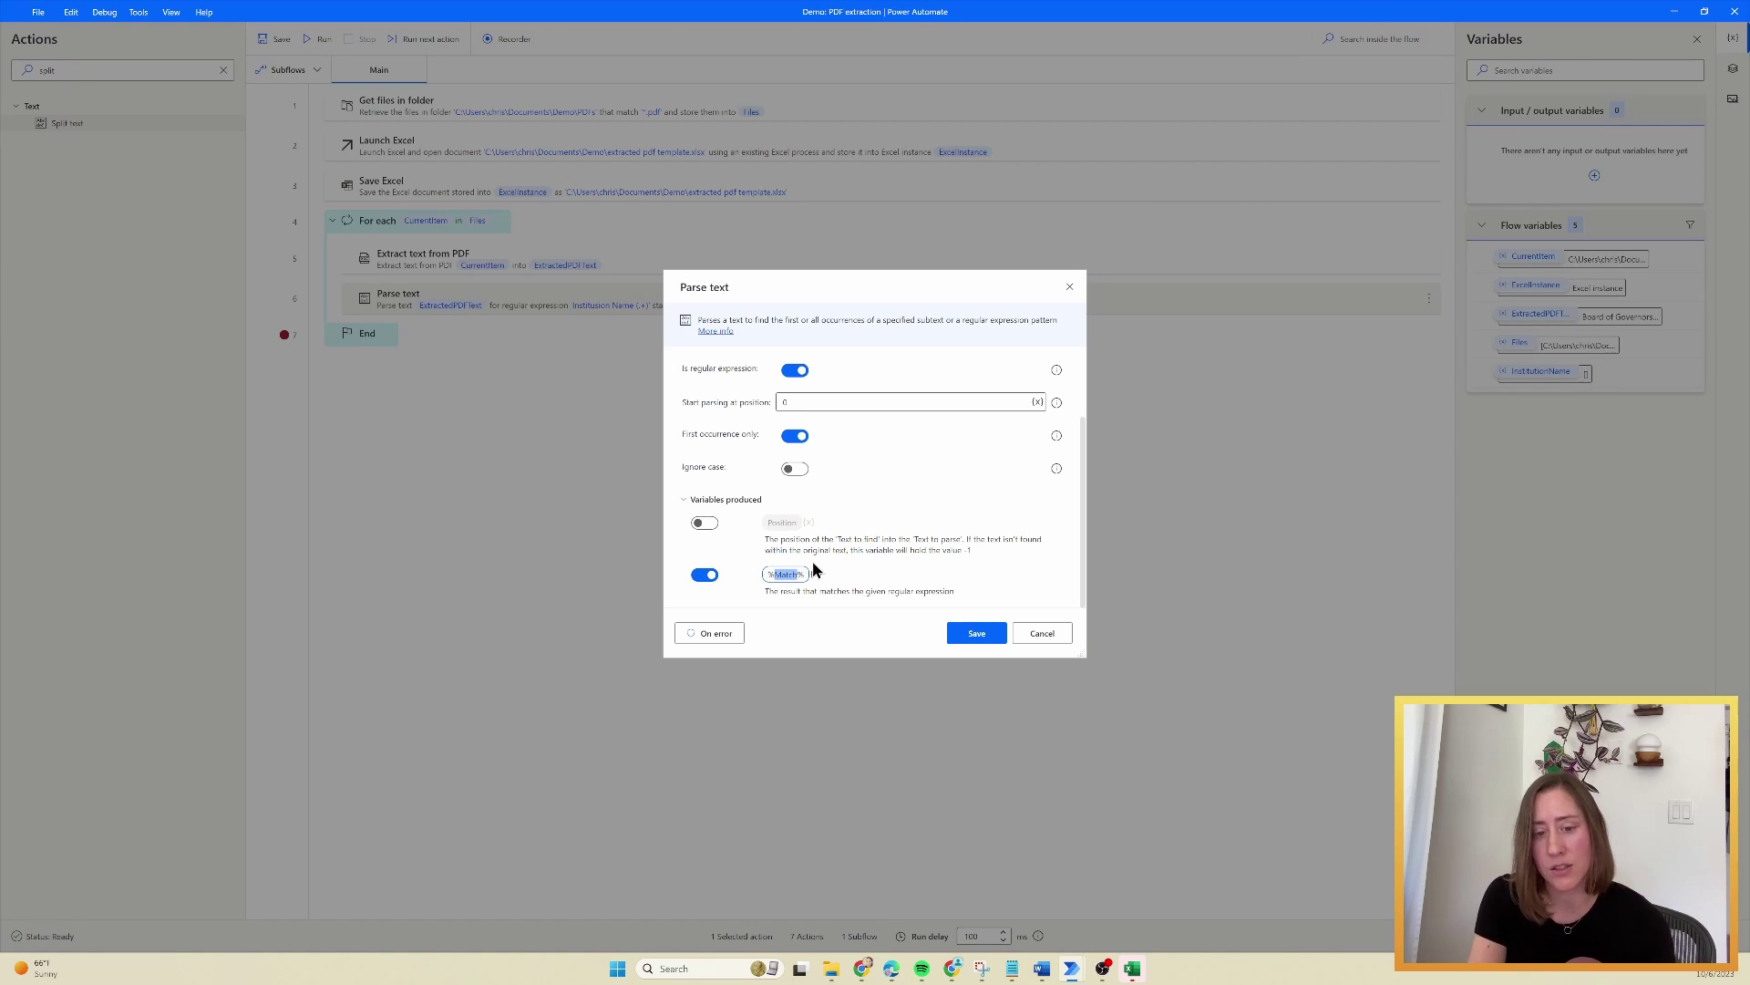
{"action": "type", "text": "InstitutionNam"}
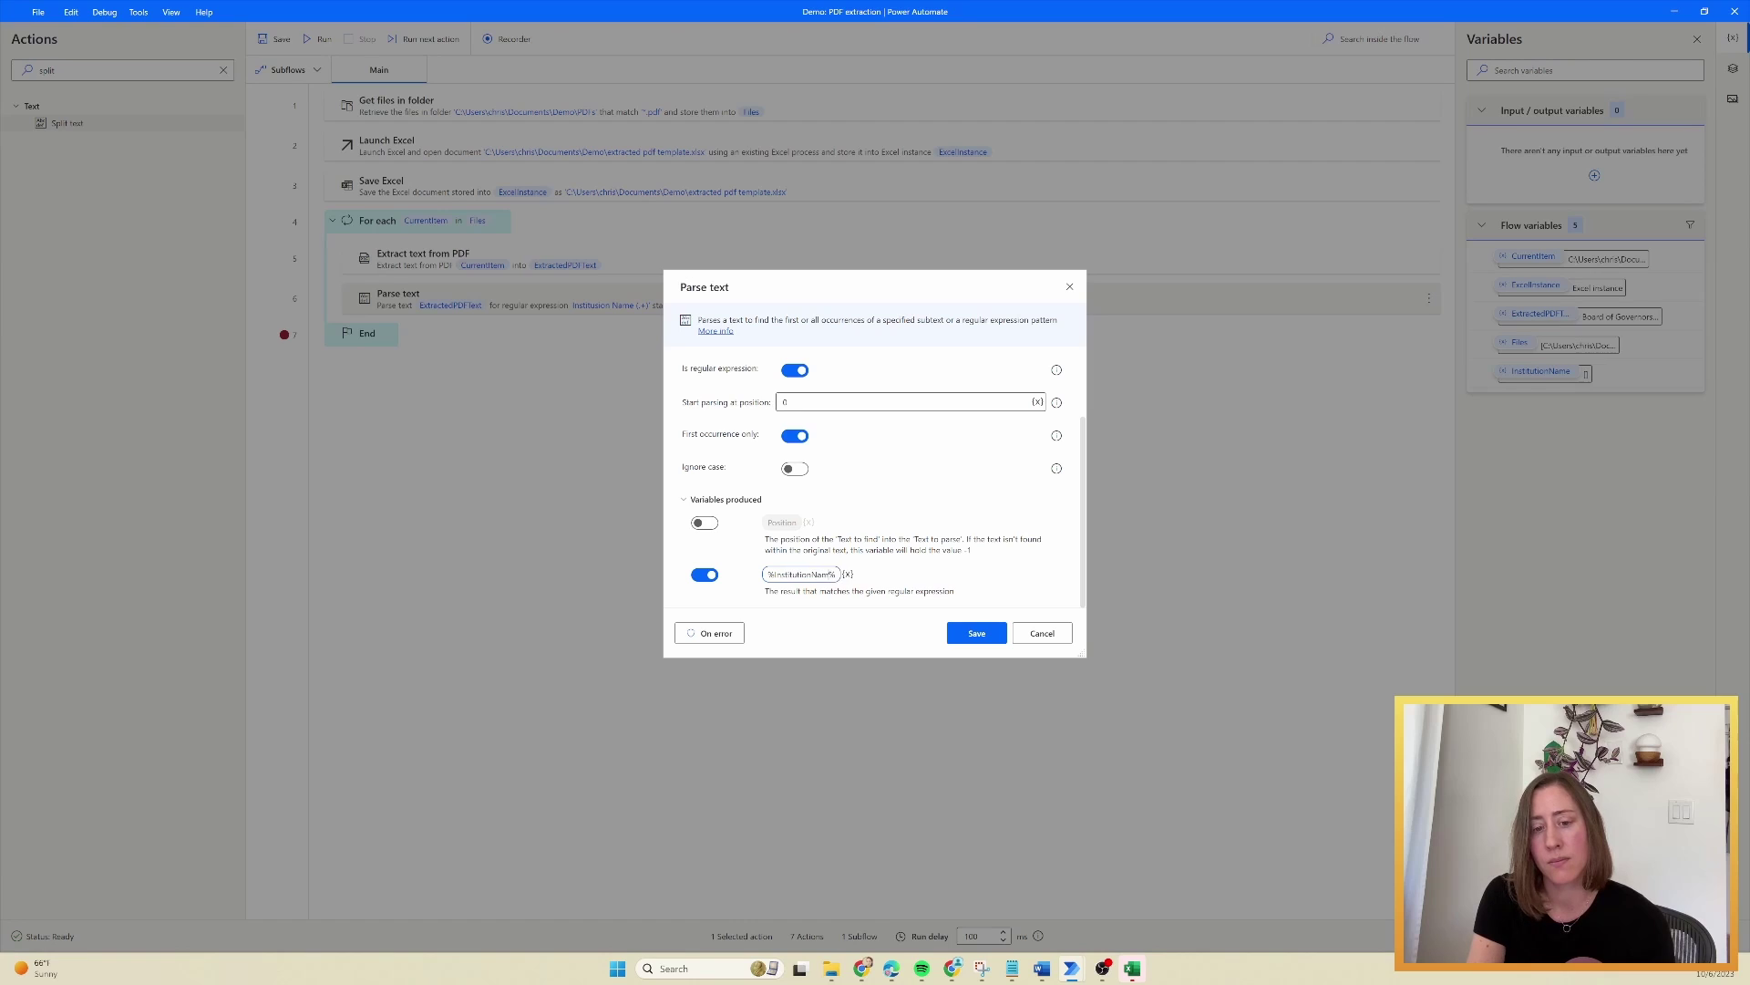
{"action": "type", "text": "e"}
{"action": "left_click", "coordinate": [984, 638]}
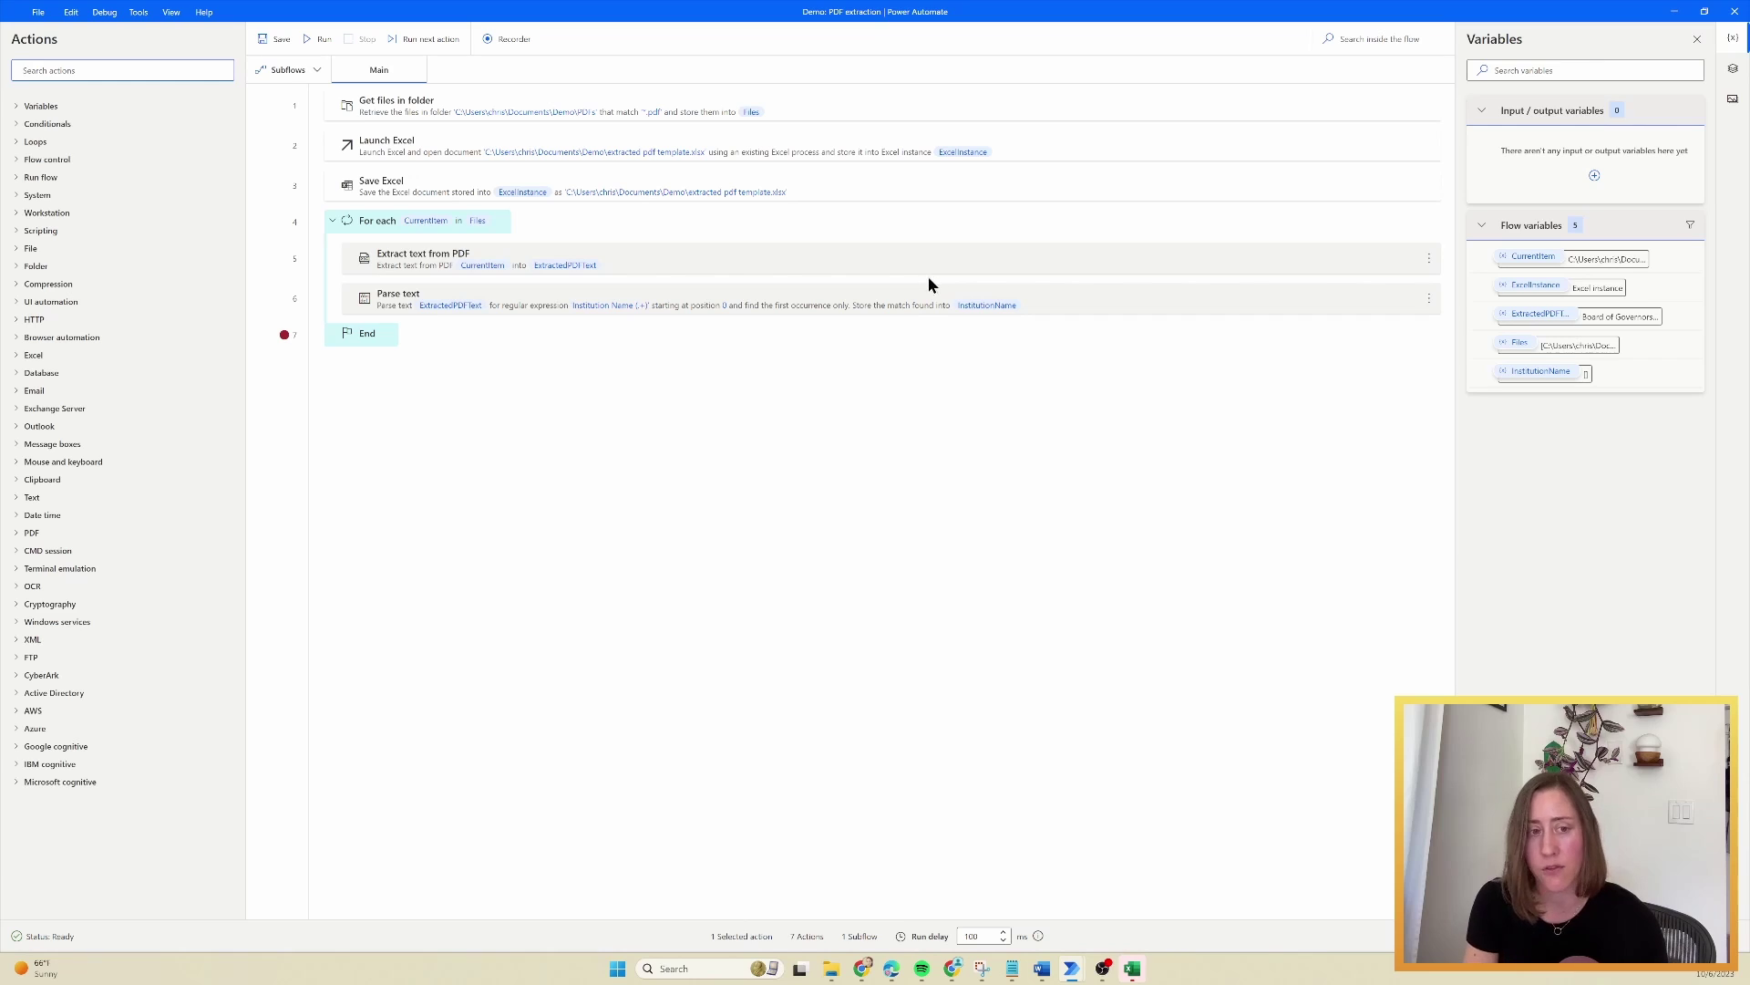
- Add a Split text action after Parse text in the loop, with InstitutionName as the text to split
{"action": "type", "text": "split"}
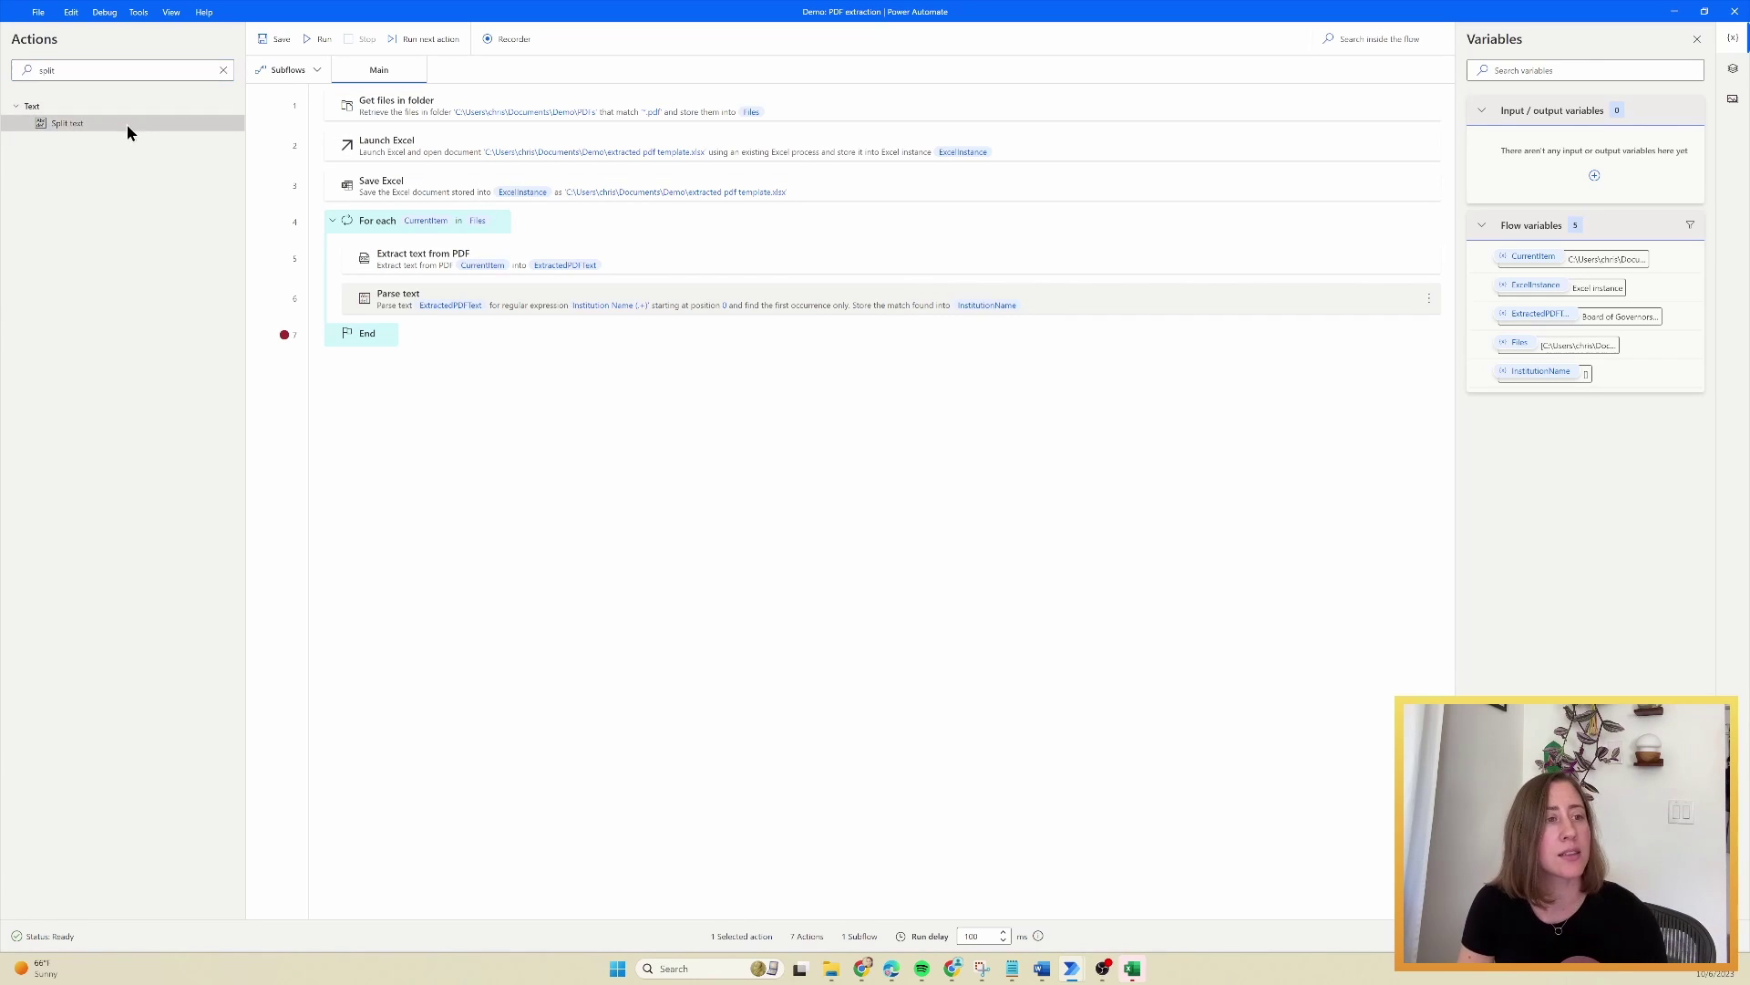
{"action": "left_click_drag", "start_coordinate": [128, 124], "coordinate": [558, 296]}
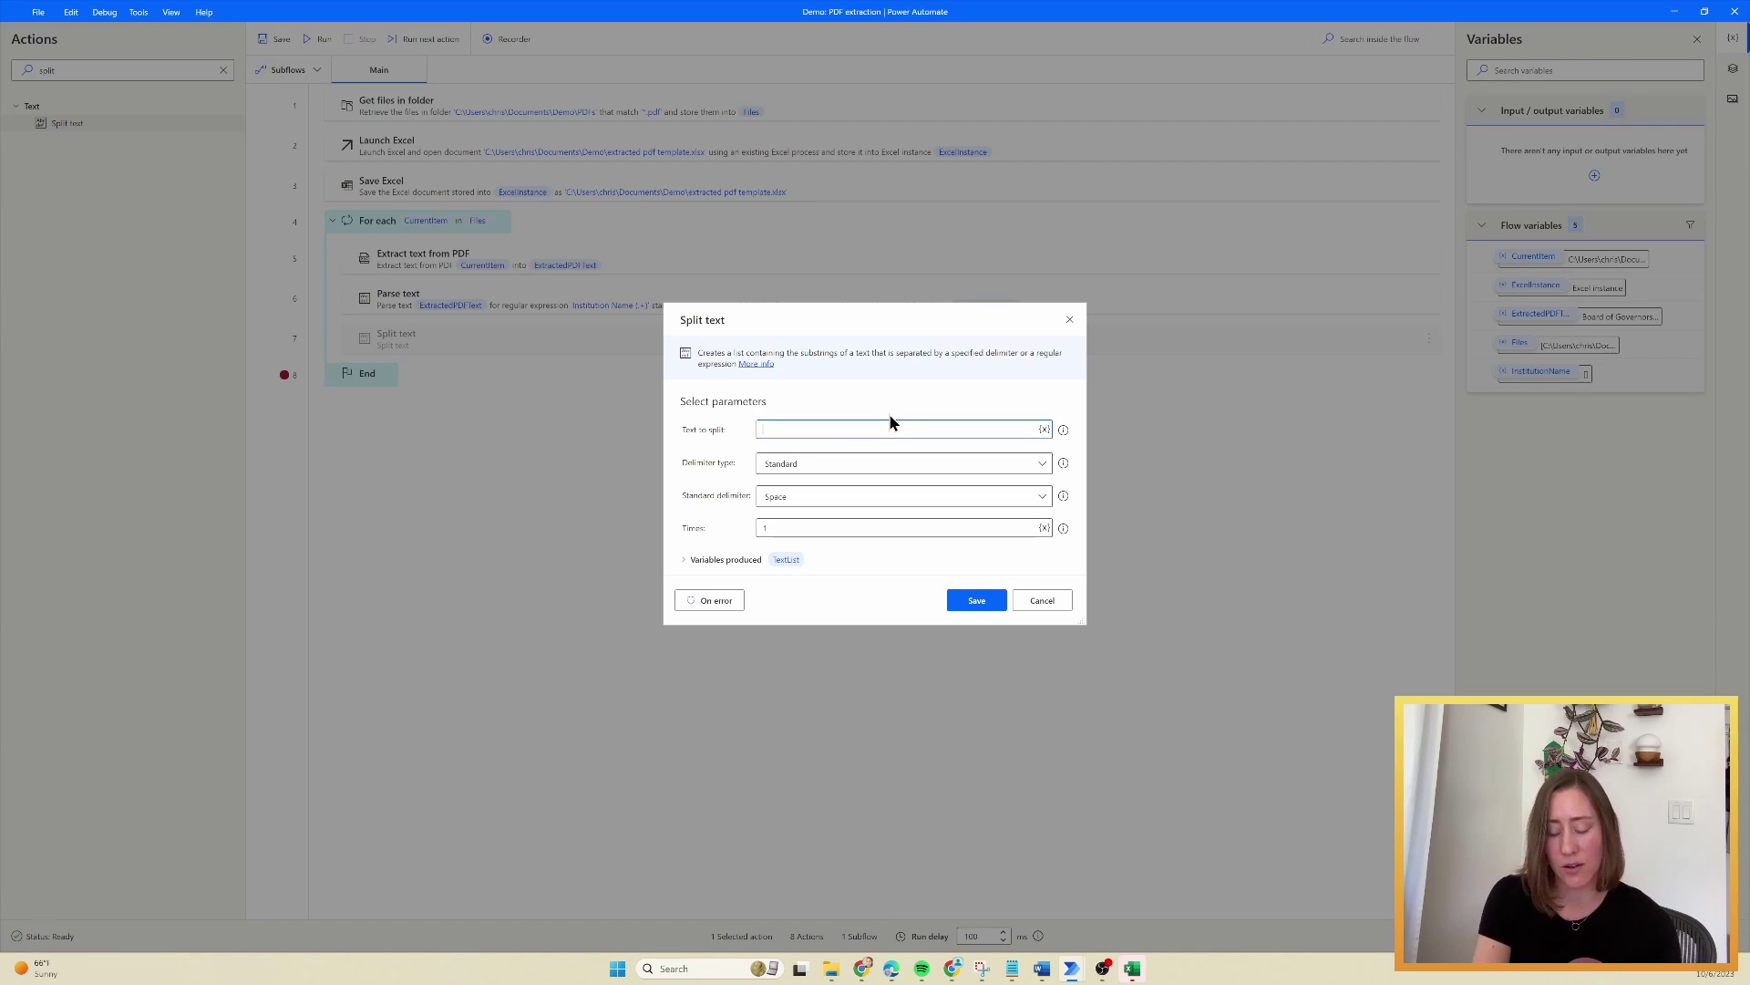
{"action": "left_click", "coordinate": [1044, 430]}
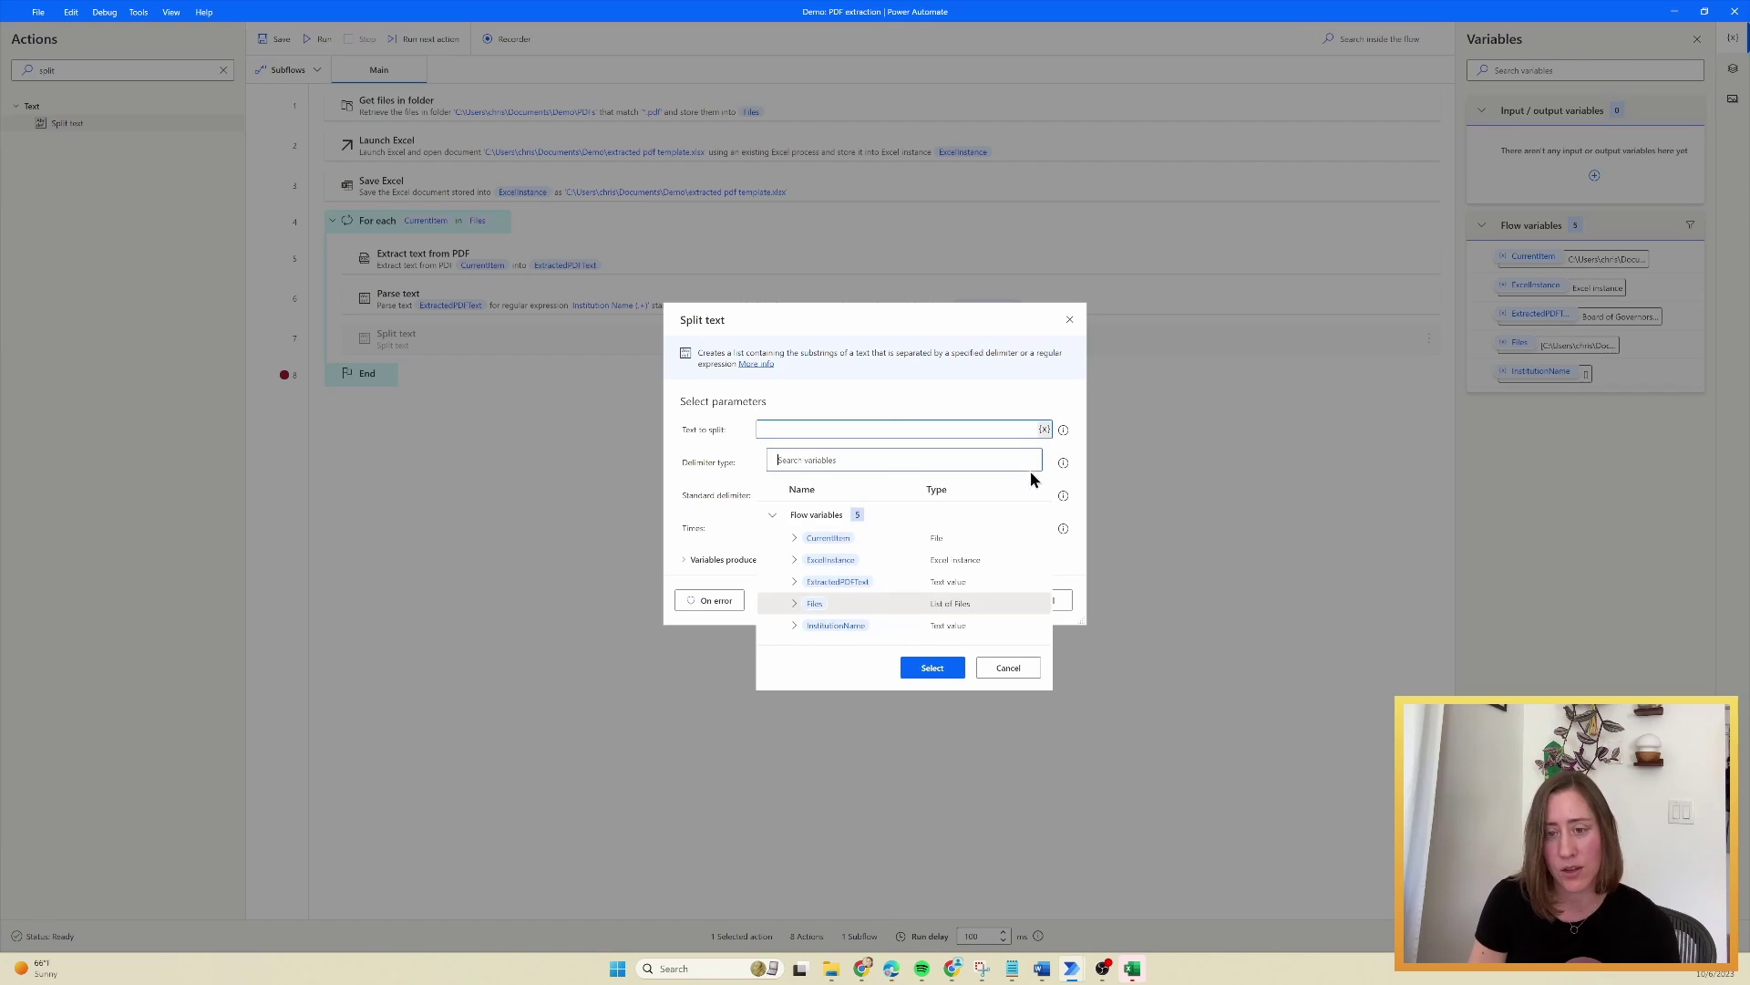
{"action": "left_click", "coordinate": [957, 625]}
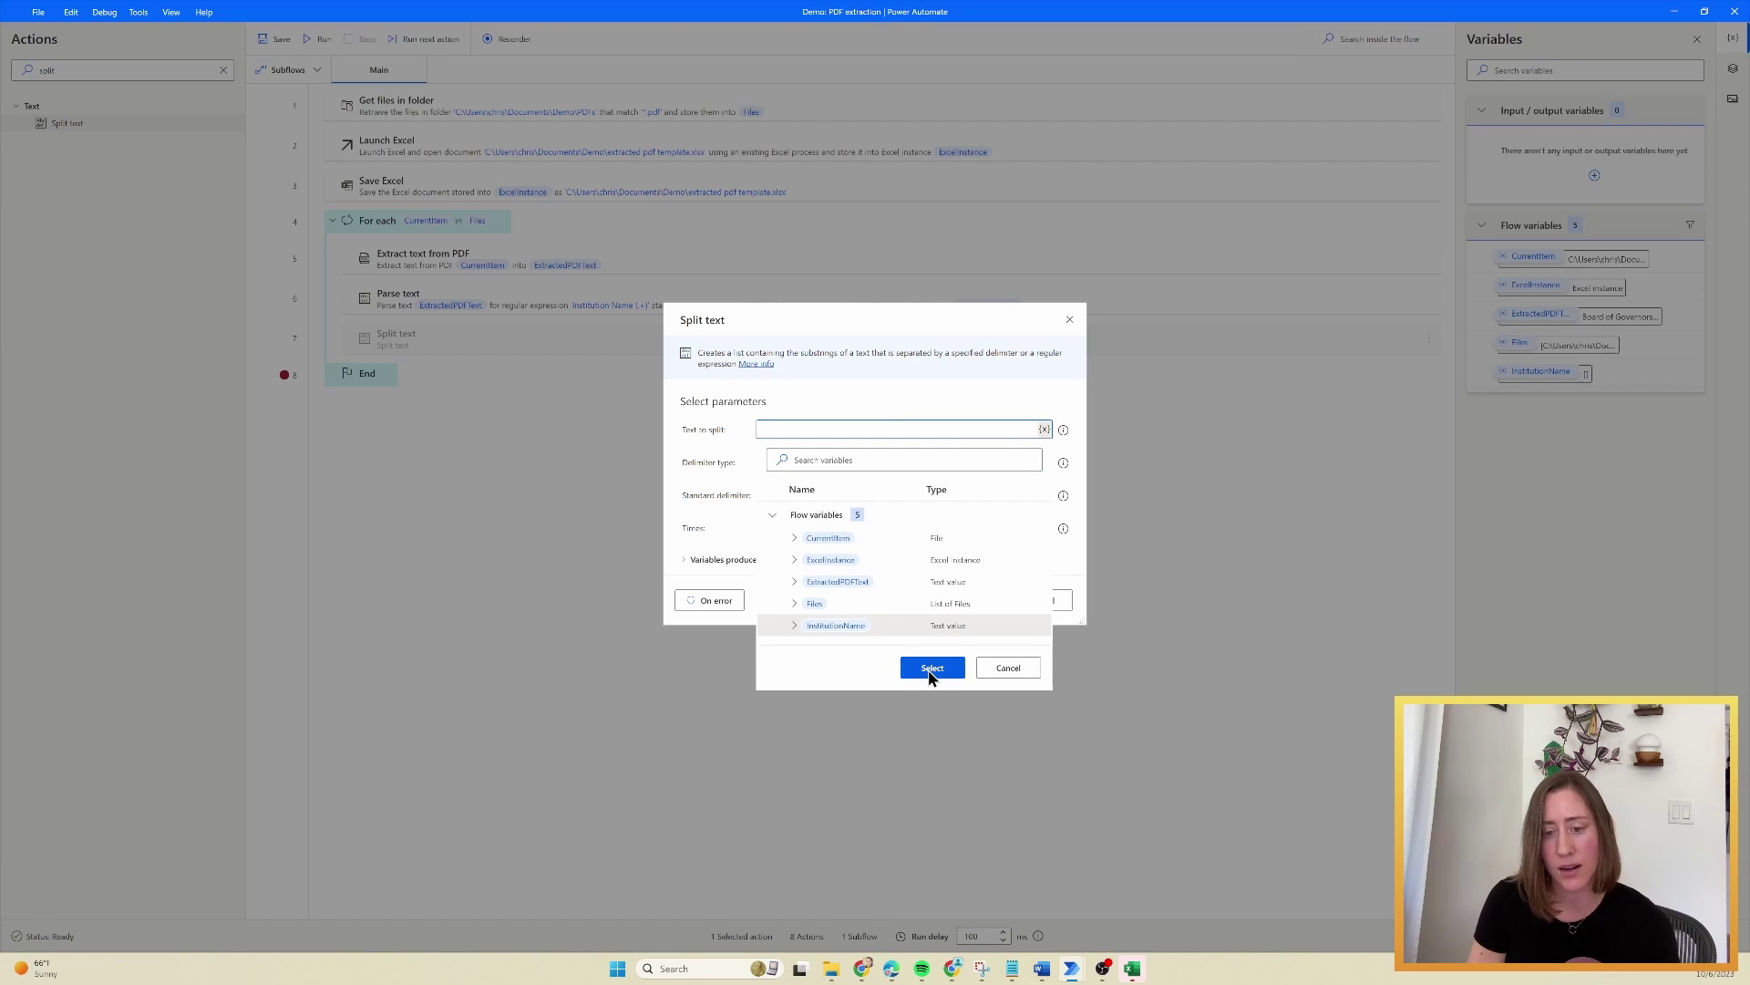
{"action": "left_click", "coordinate": [931, 666]}
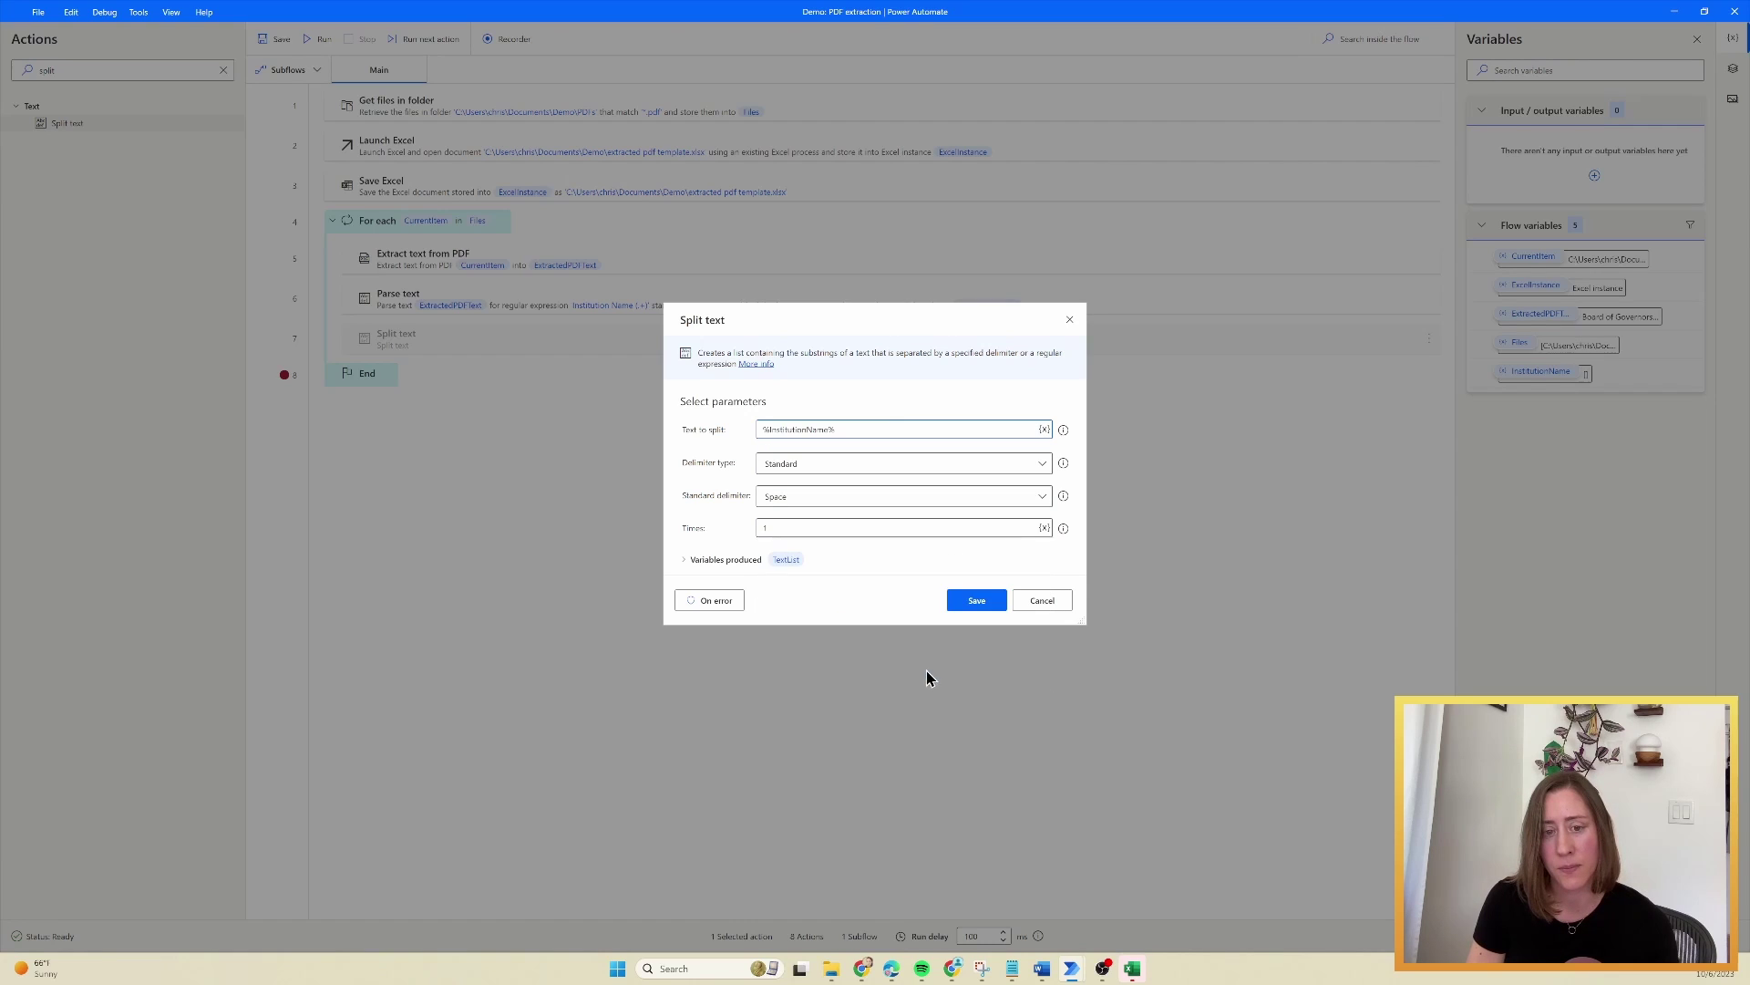
- Set the Split text action to a custom delimiter of Institution Name
{"action": "left_click", "coordinate": [826, 468]}
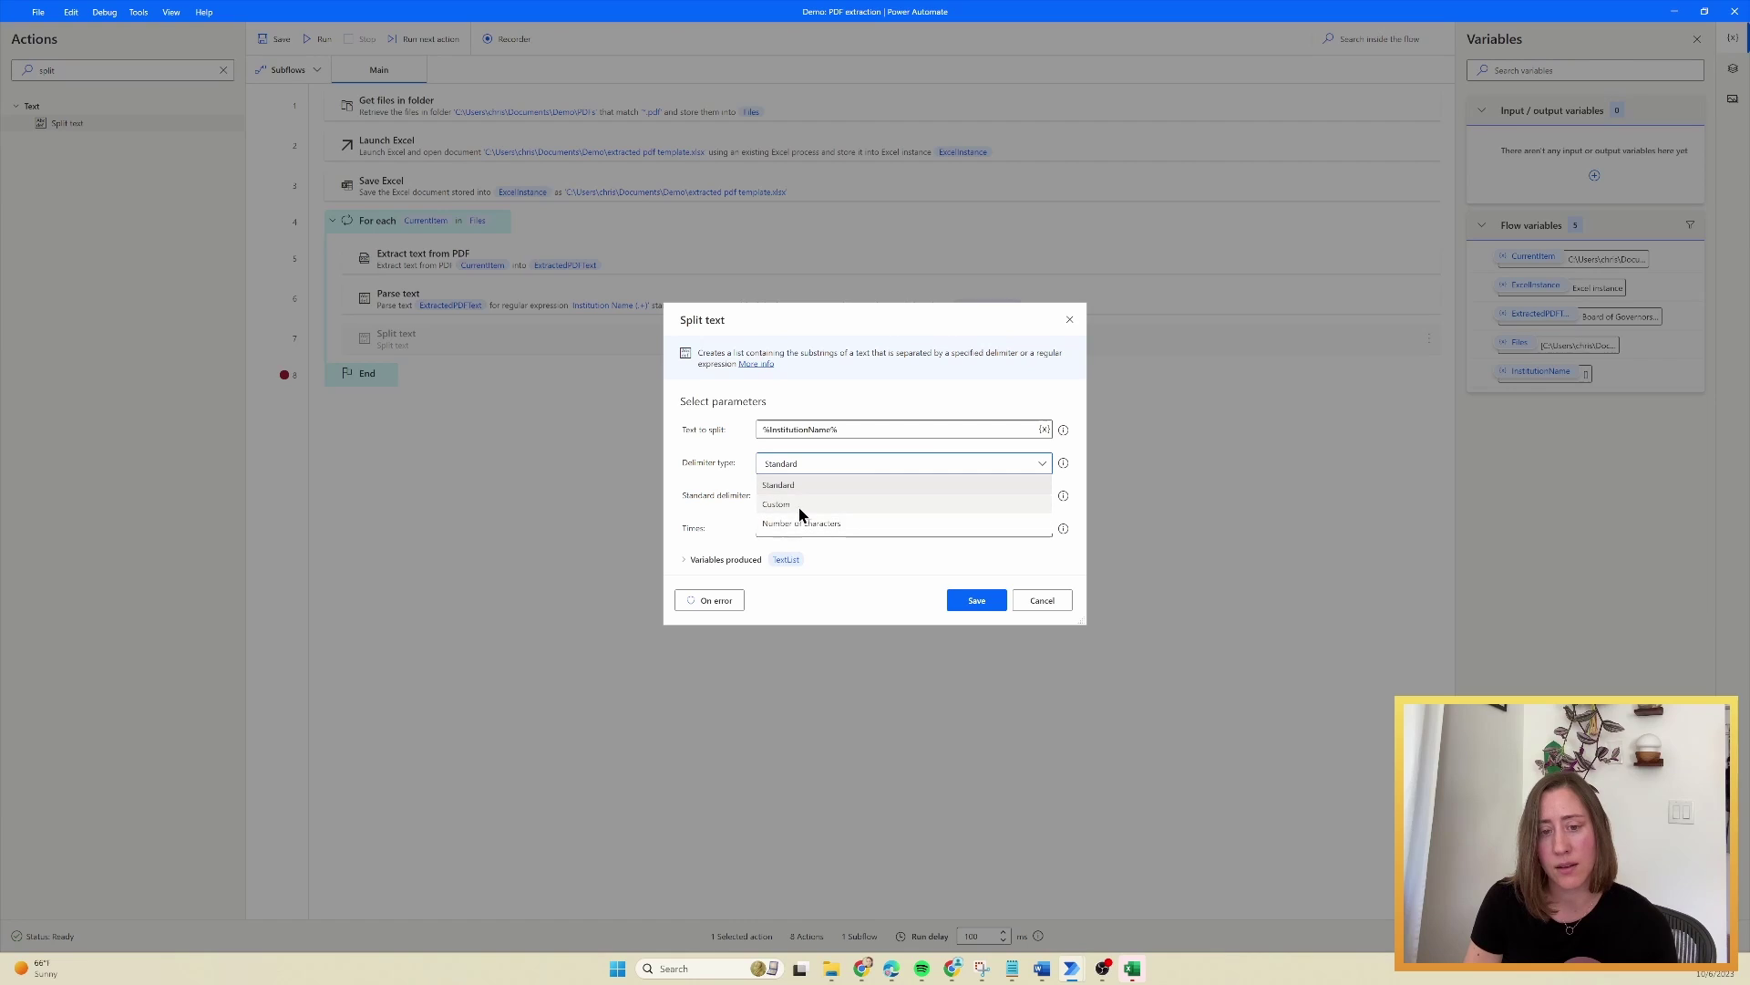
{"action": "left_click", "coordinate": [798, 505]}
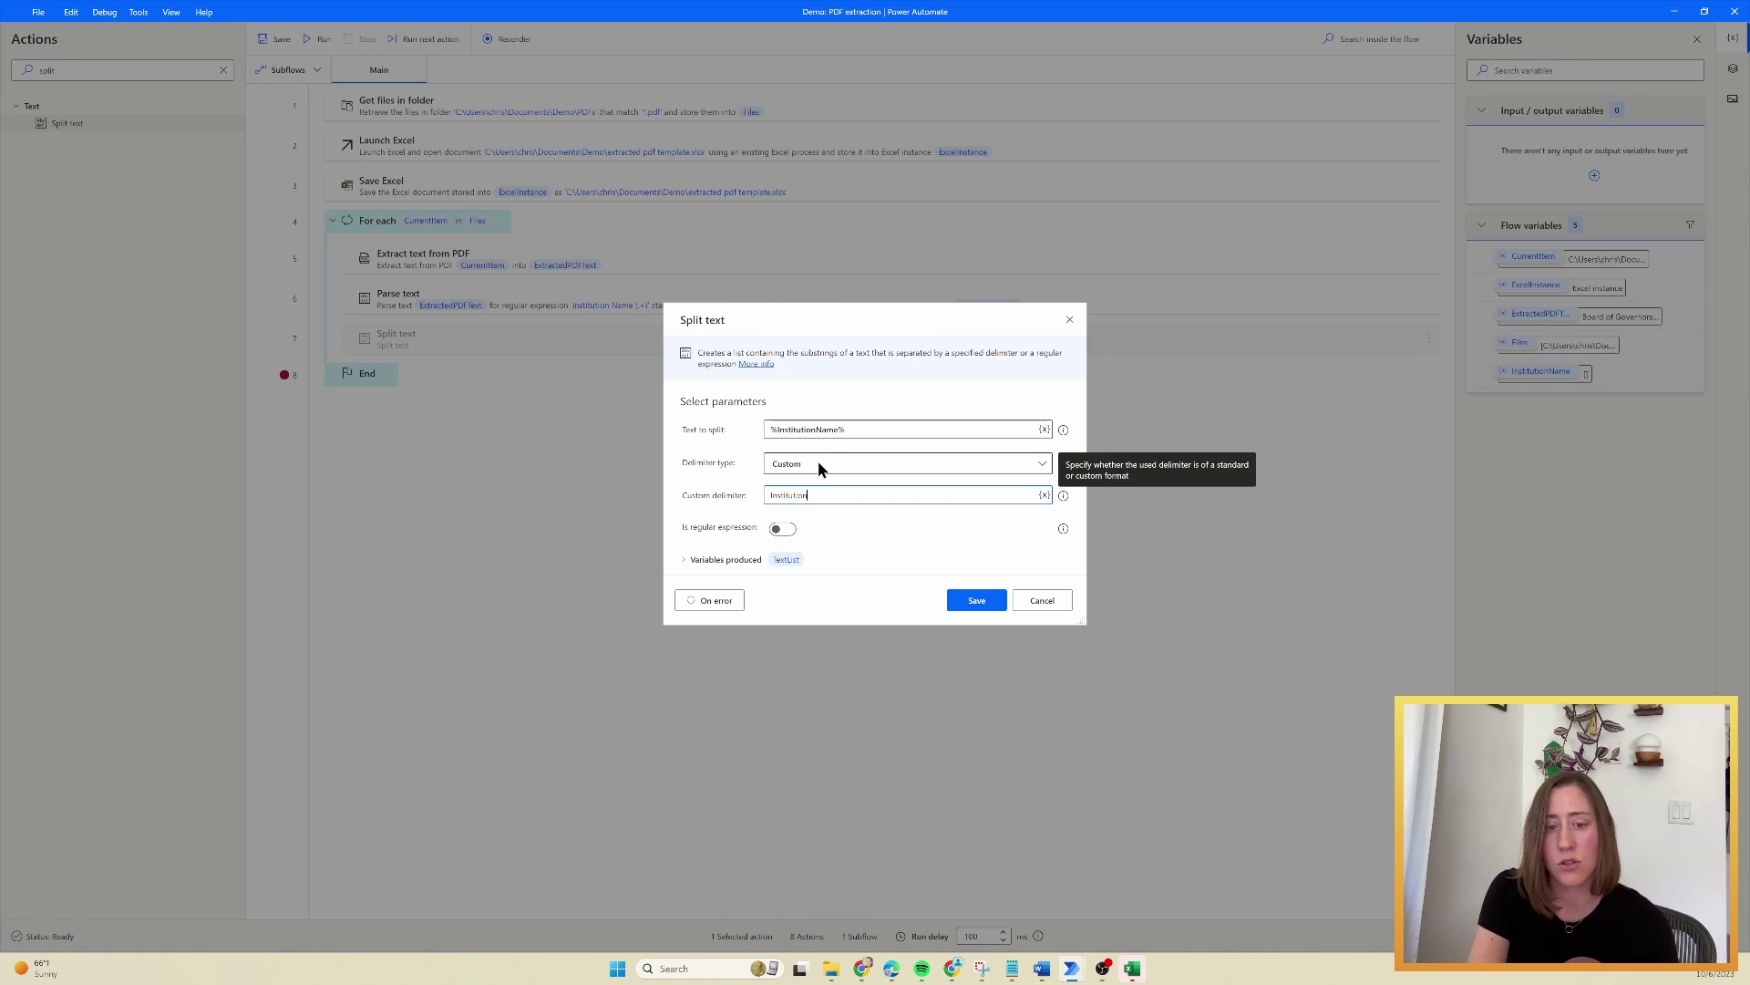
{"action": "type", "text": "Institution Name"}
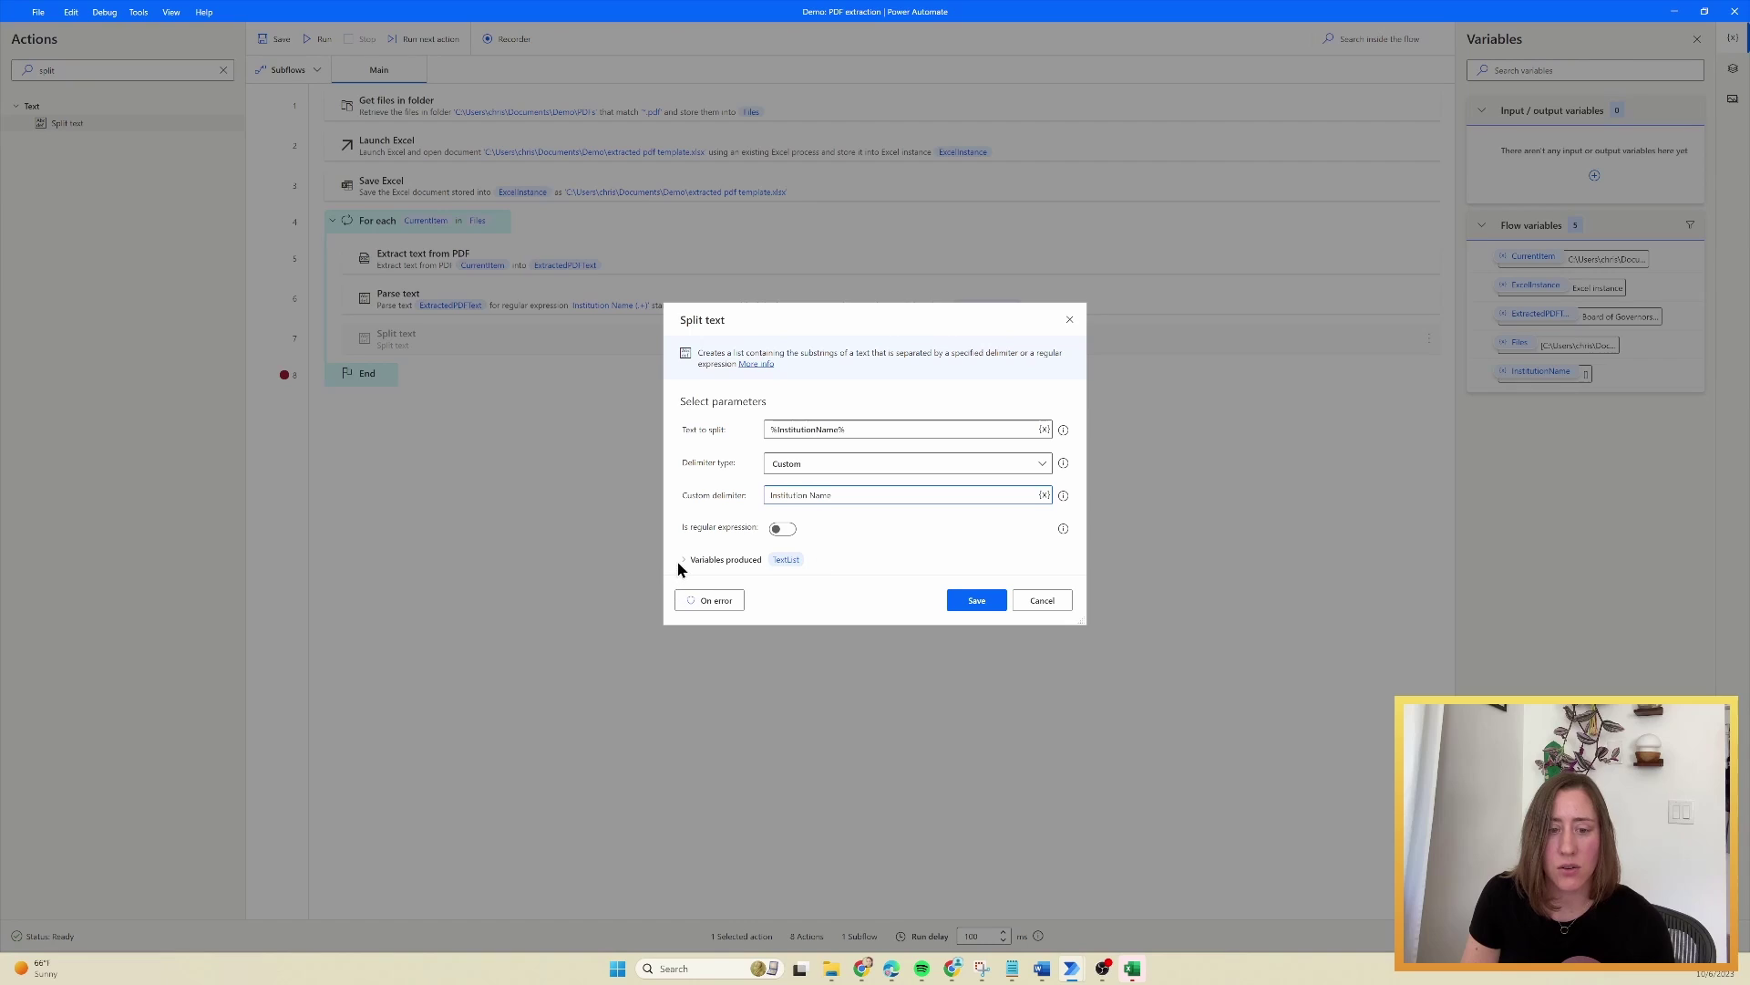
- Name the list produced by the Split text action InstitutionName and save the action
{"action": "left_click", "coordinate": [785, 559]}
{"action": "left_click", "coordinate": [776, 541]}
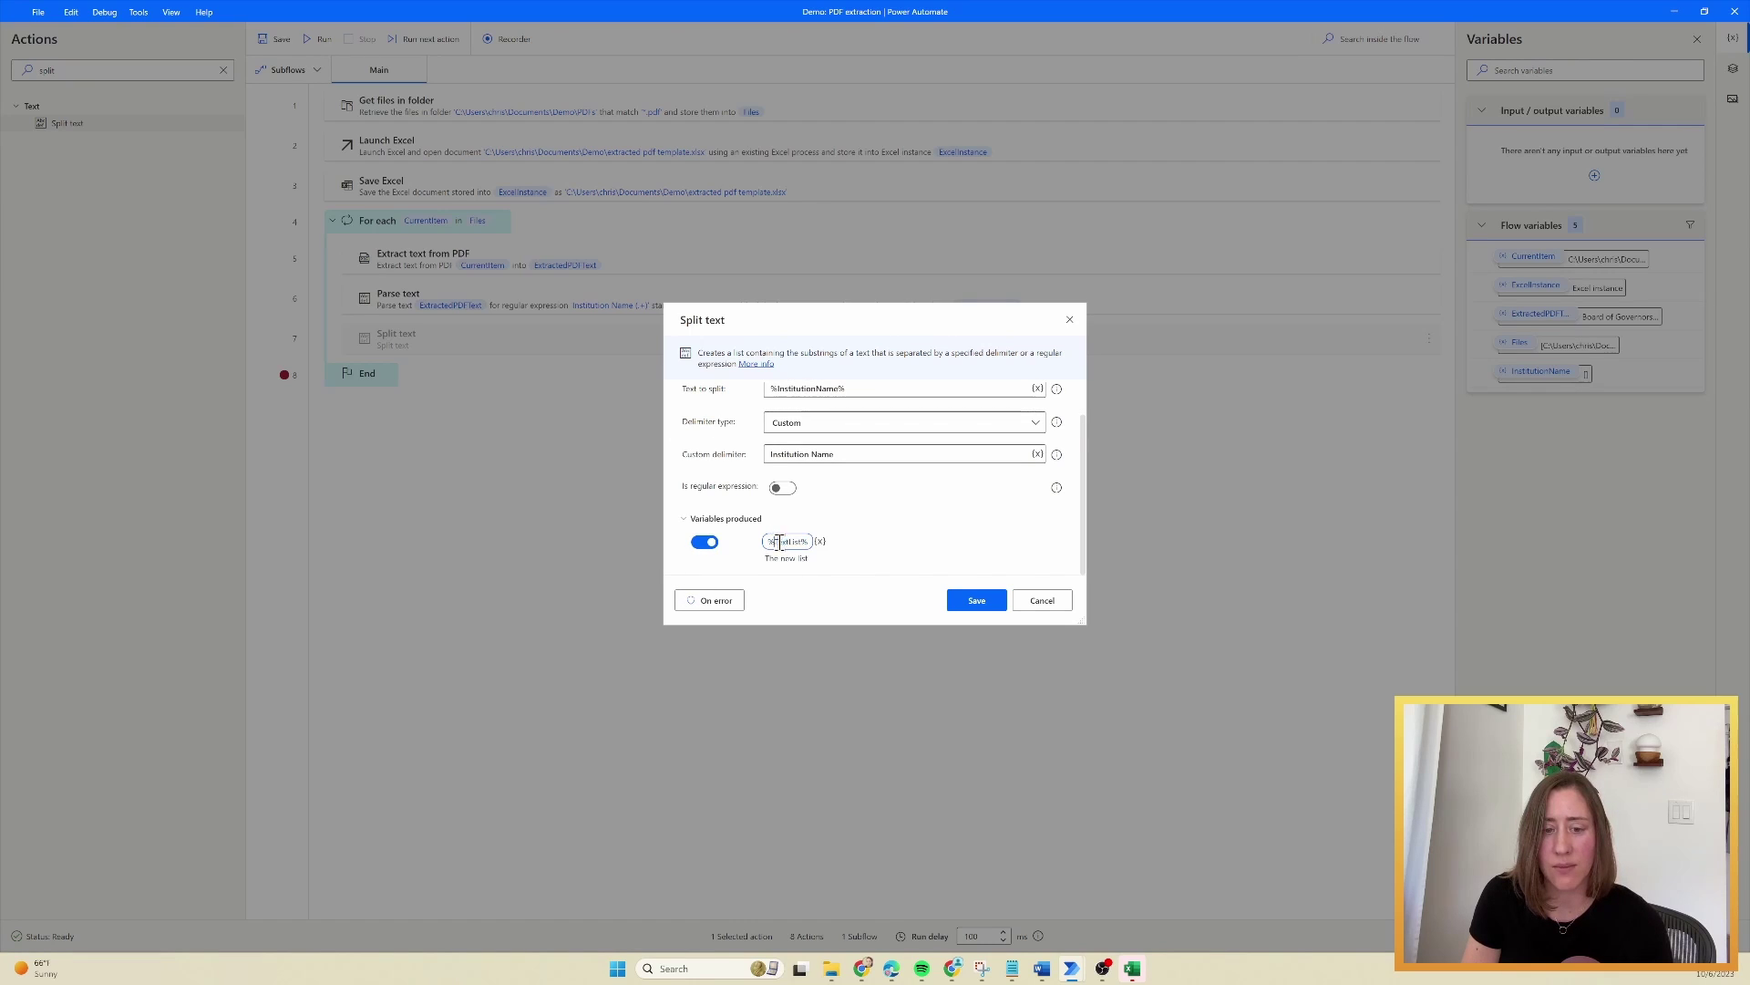
{"action": "key", "text": "shift+Right"}
{"action": "key", "text": "shift+Right"}
{"action": "key", "text": "shift+Right"}
{"action": "key", "text": "shift+Right"}
{"action": "key", "text": "shift+Right"}
{"action": "key", "text": "shift+Right"}
{"action": "key", "text": "shift+Right"}
{"action": "key", "text": "shift+Right"}
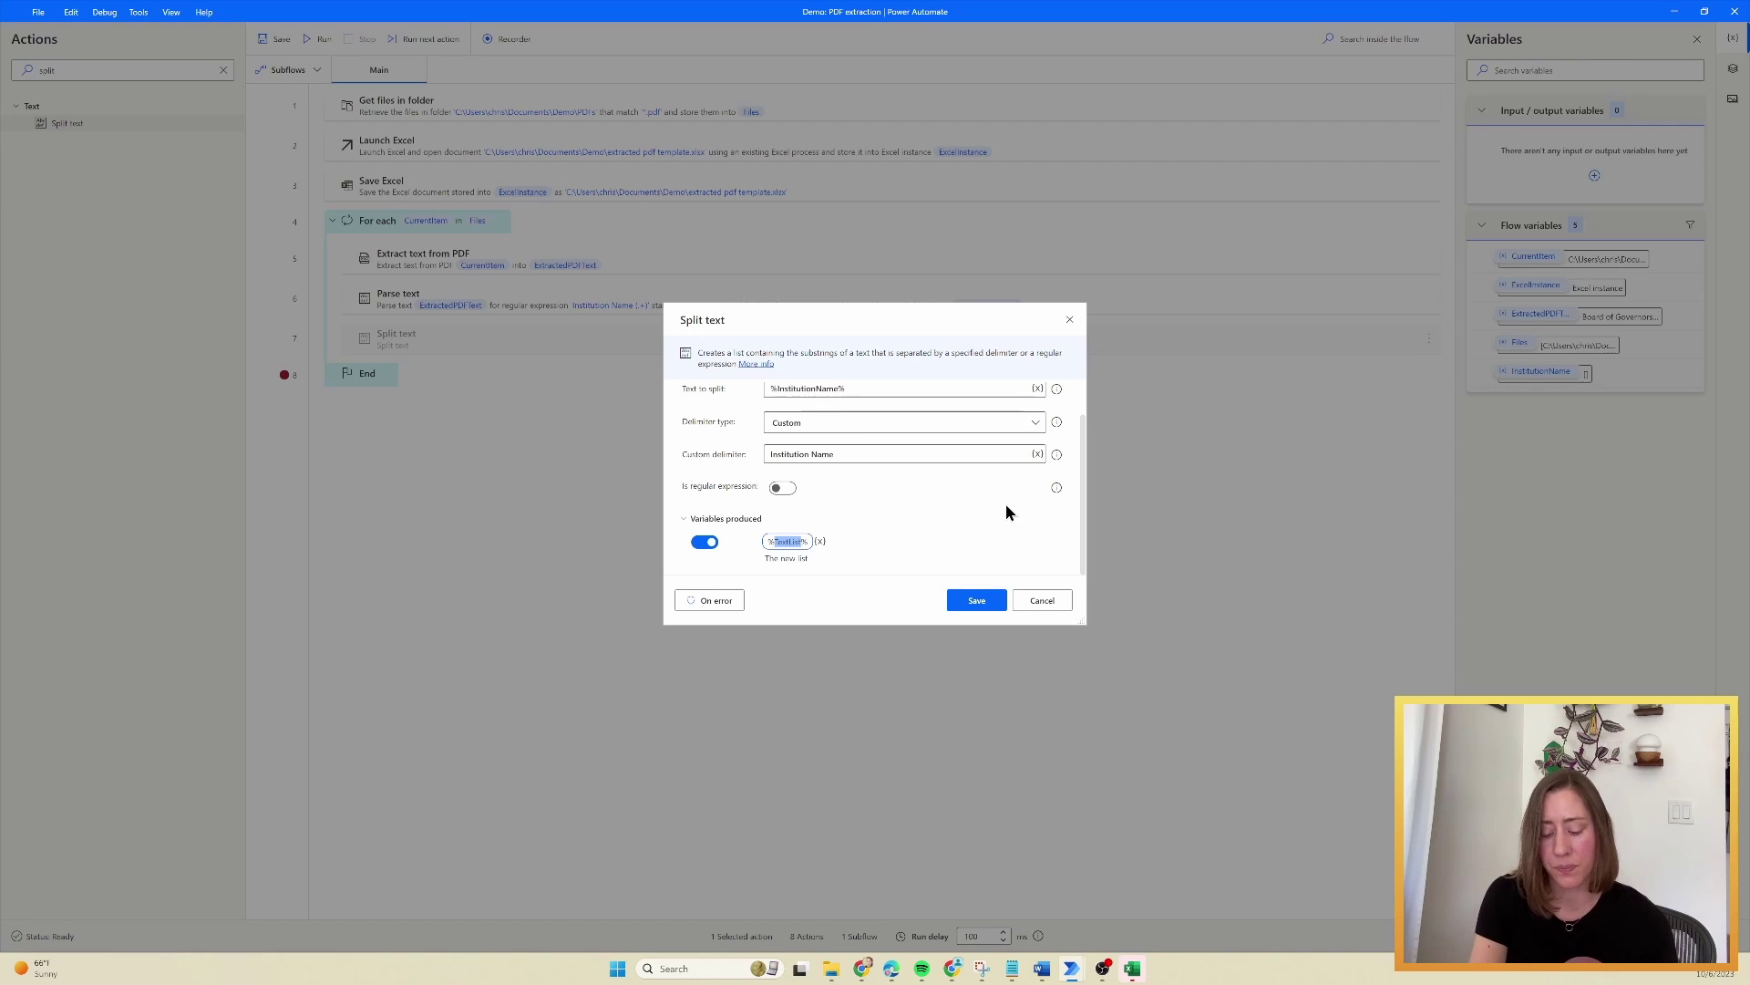
{"action": "type", "text": "InstitutionName%"}
{"action": "left_click", "coordinate": [976, 600]}
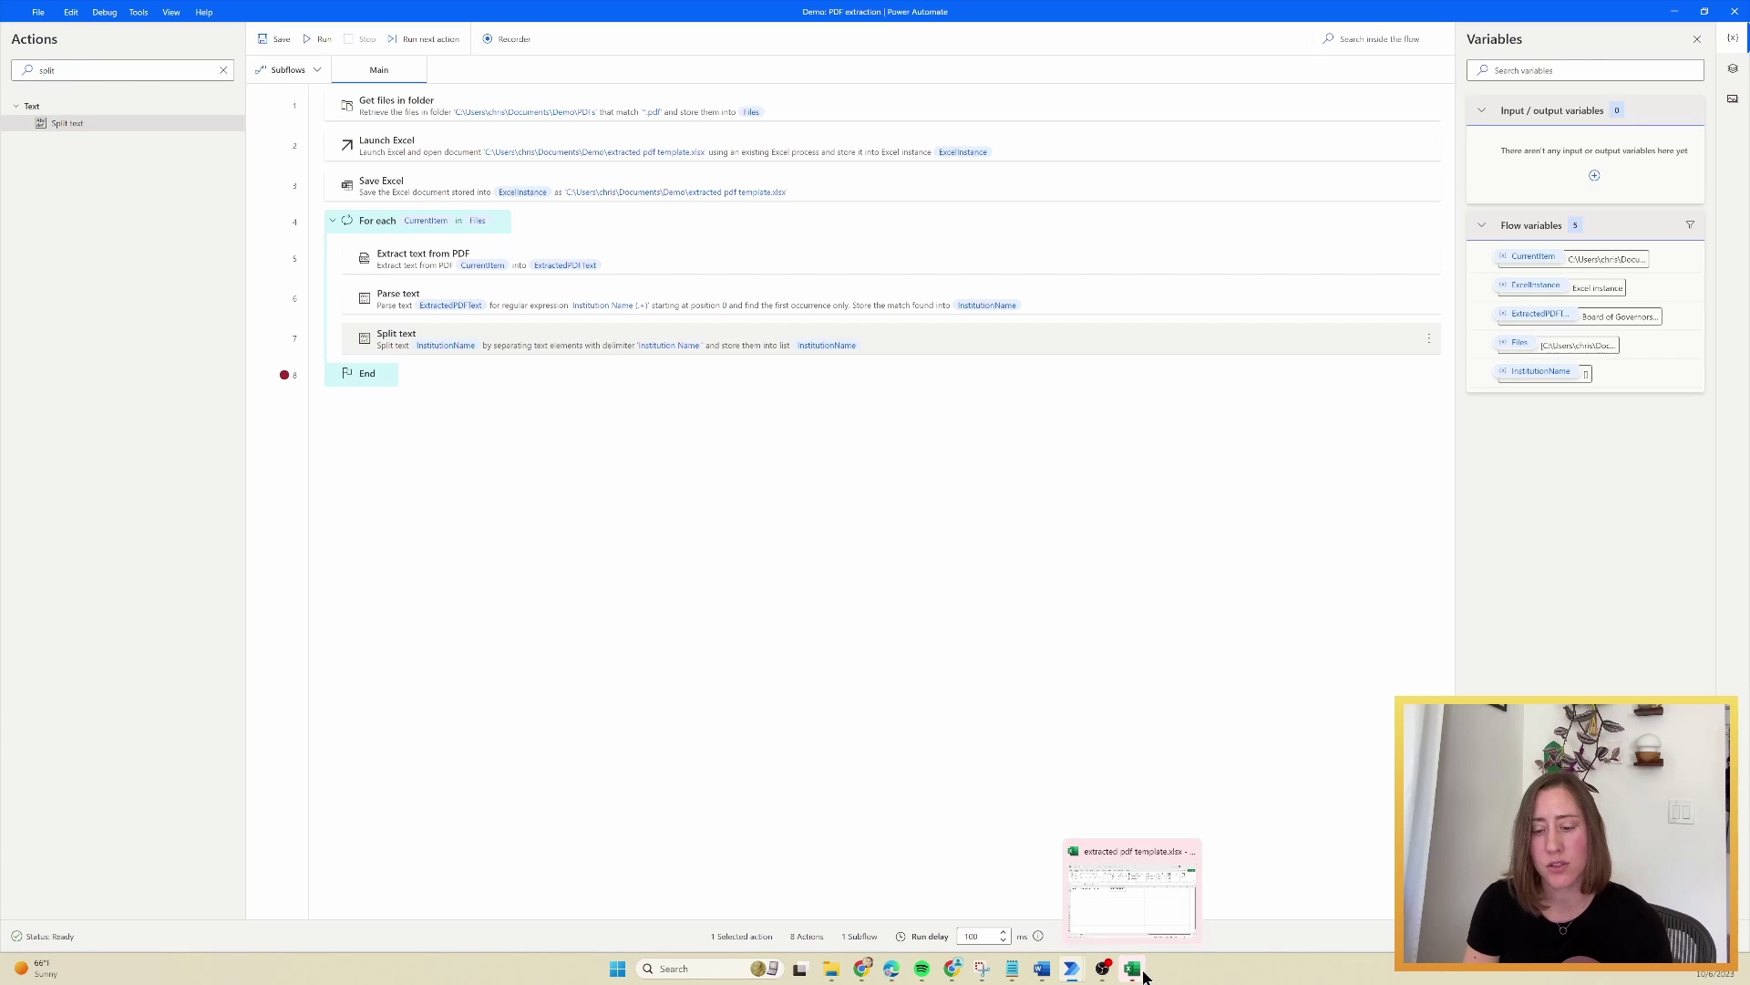
- Close the open Excel template, run the flow to the breakpoint to check the InstitutionName value, and stop the run
{"action": "right_click", "coordinate": [1145, 976]}
{"action": "left_click", "coordinate": [1163, 939]}
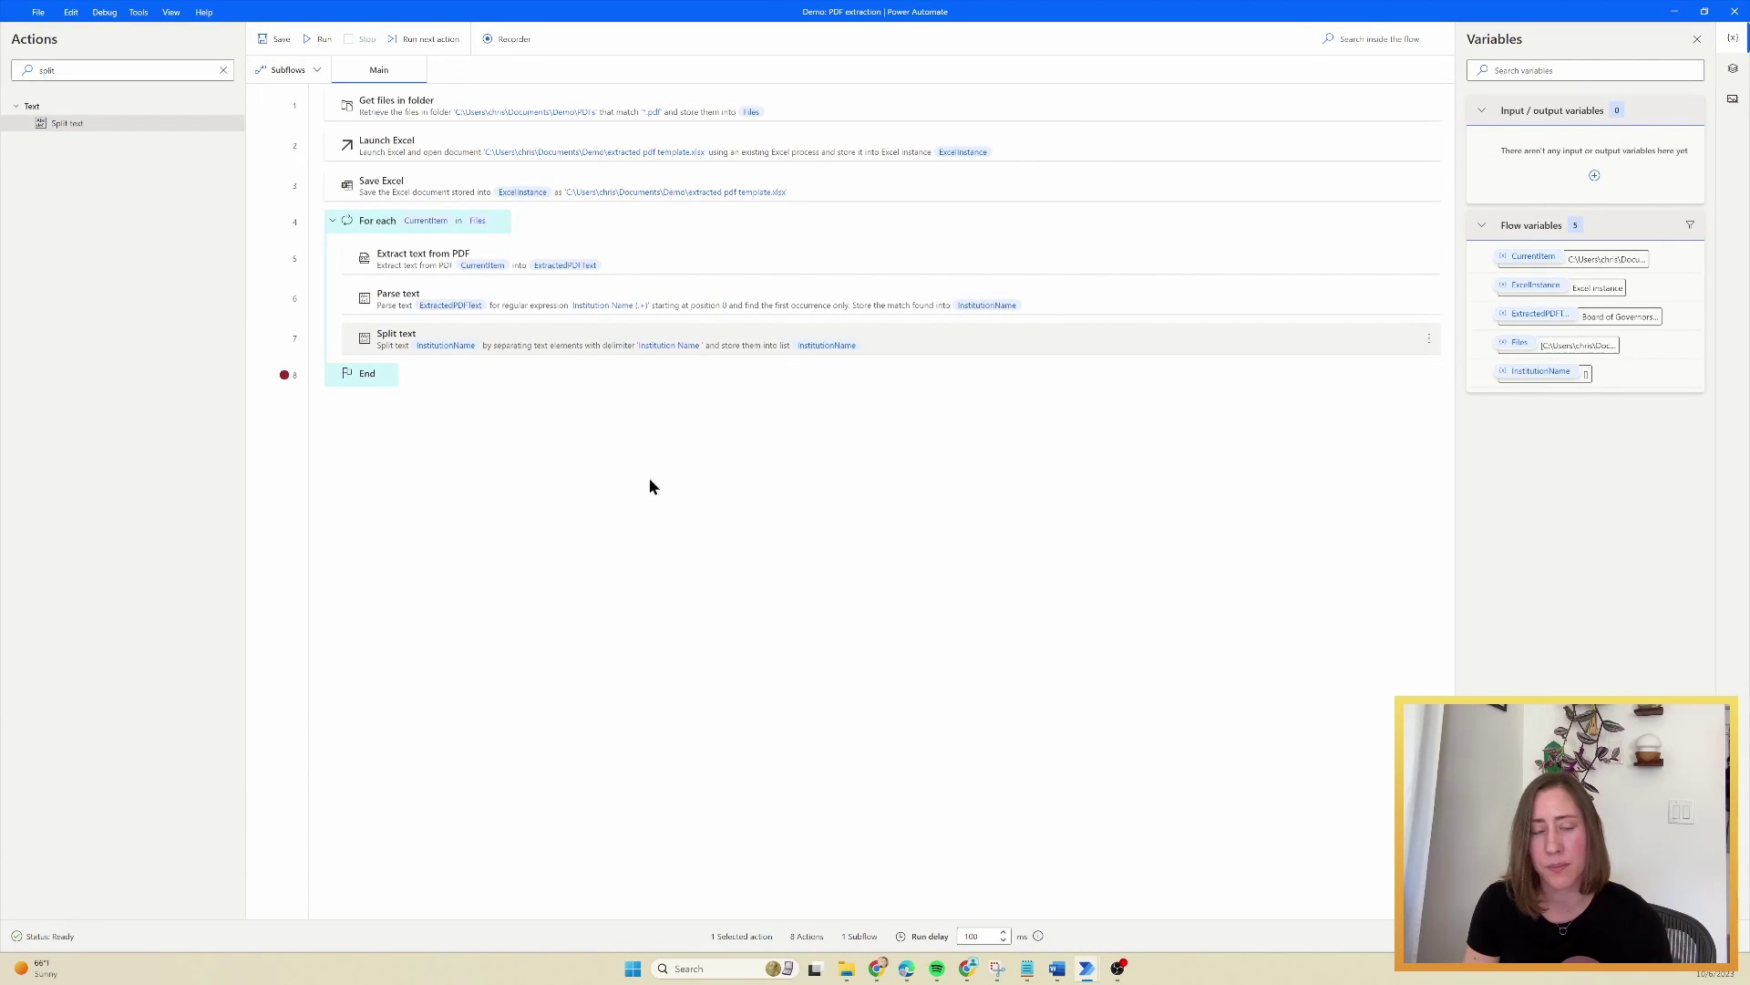
{"action": "left_click", "coordinate": [319, 39]}
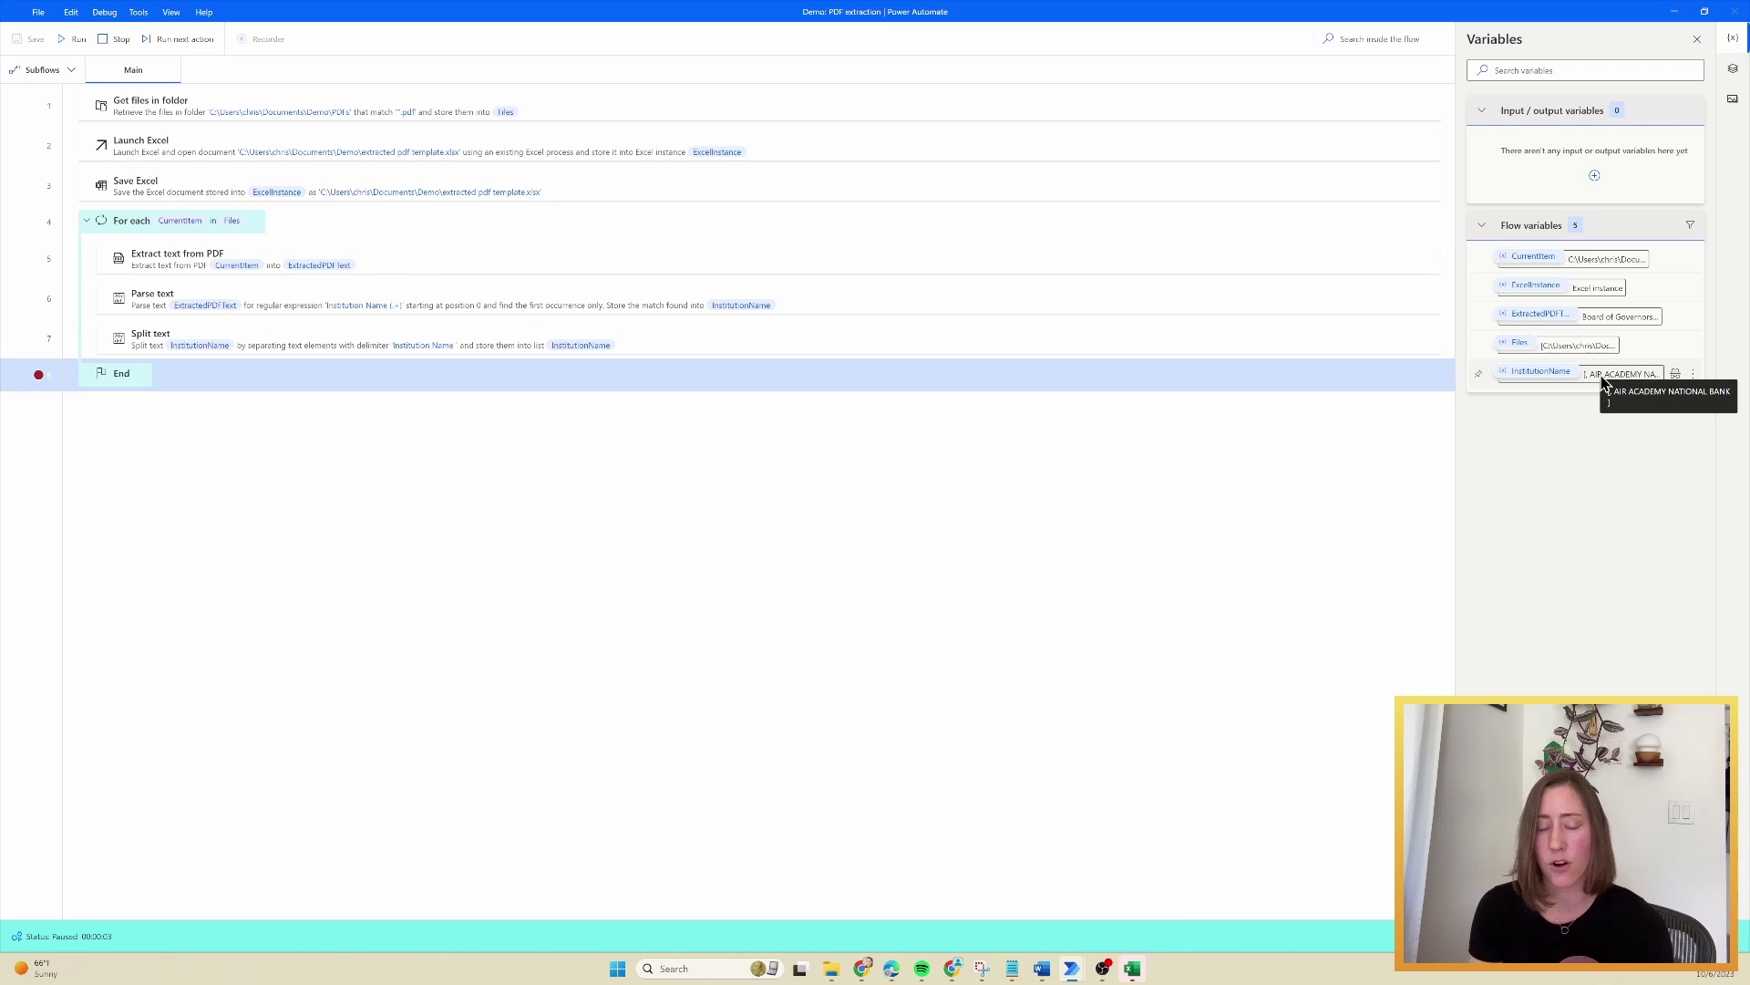
{"action": "left_click", "coordinate": [117, 37]}
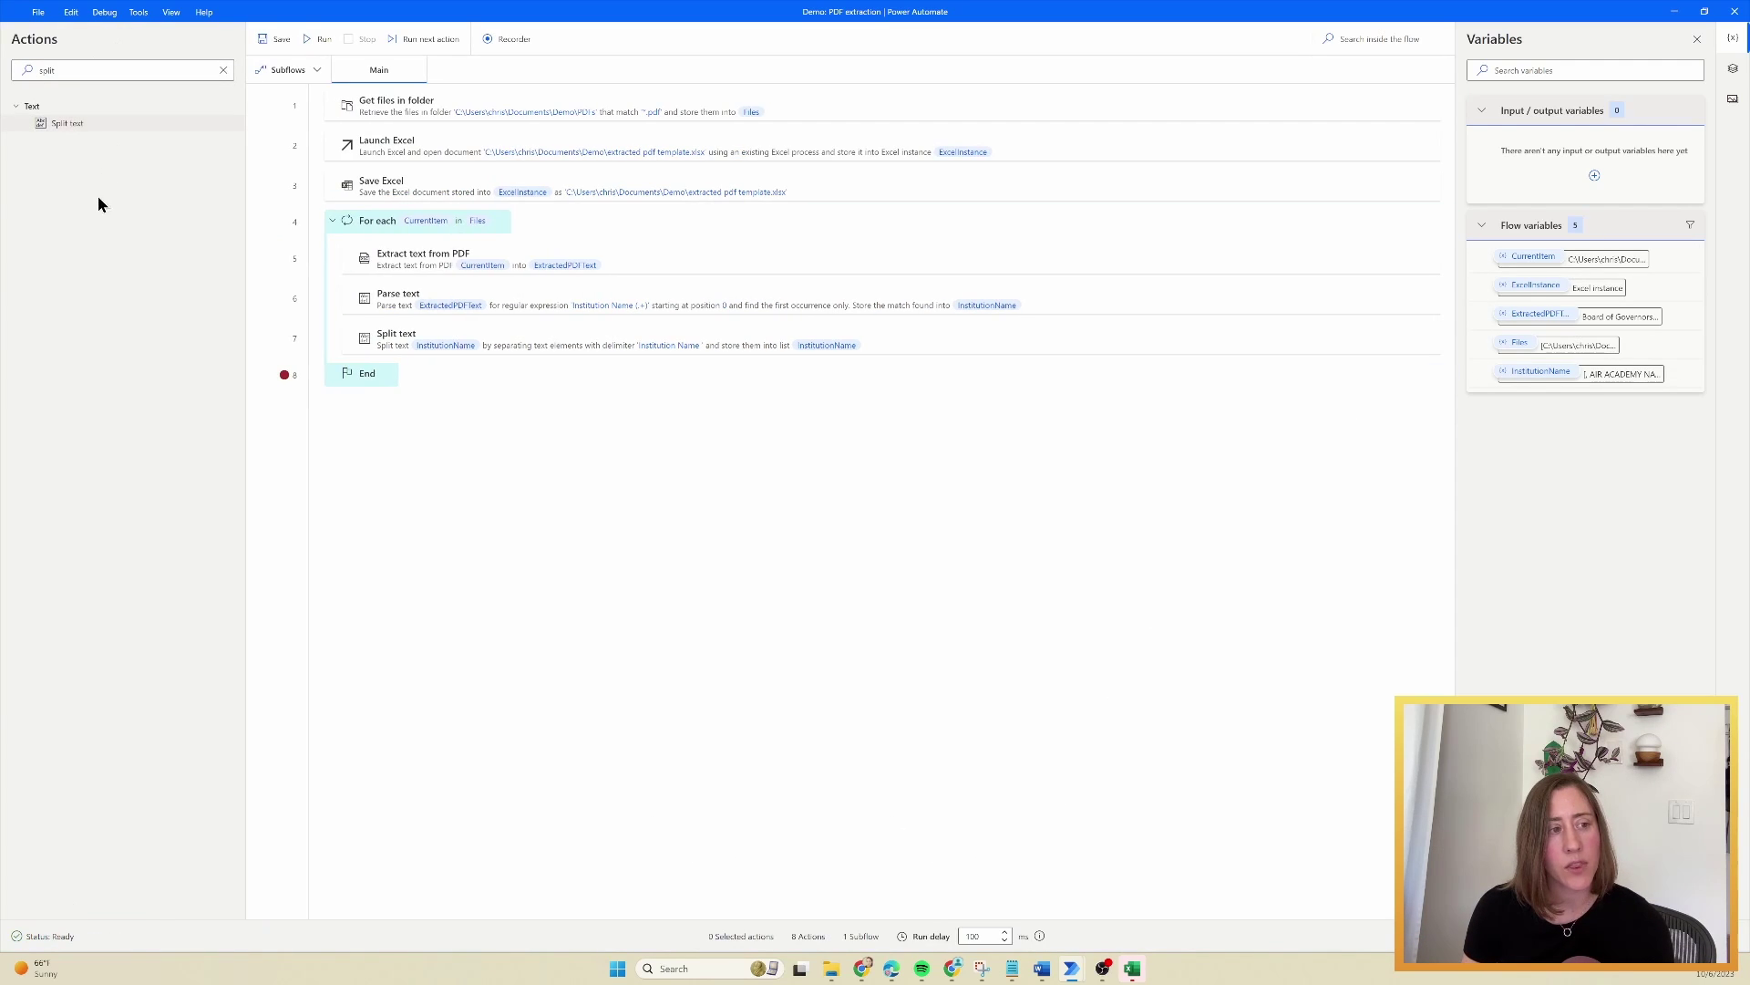
- Add a Get first free row on column from Excel worksheet action after Split text inside the loop
{"action": "left_click", "coordinate": [172, 71]}
{"action": "left_click", "coordinate": [167, 70]}
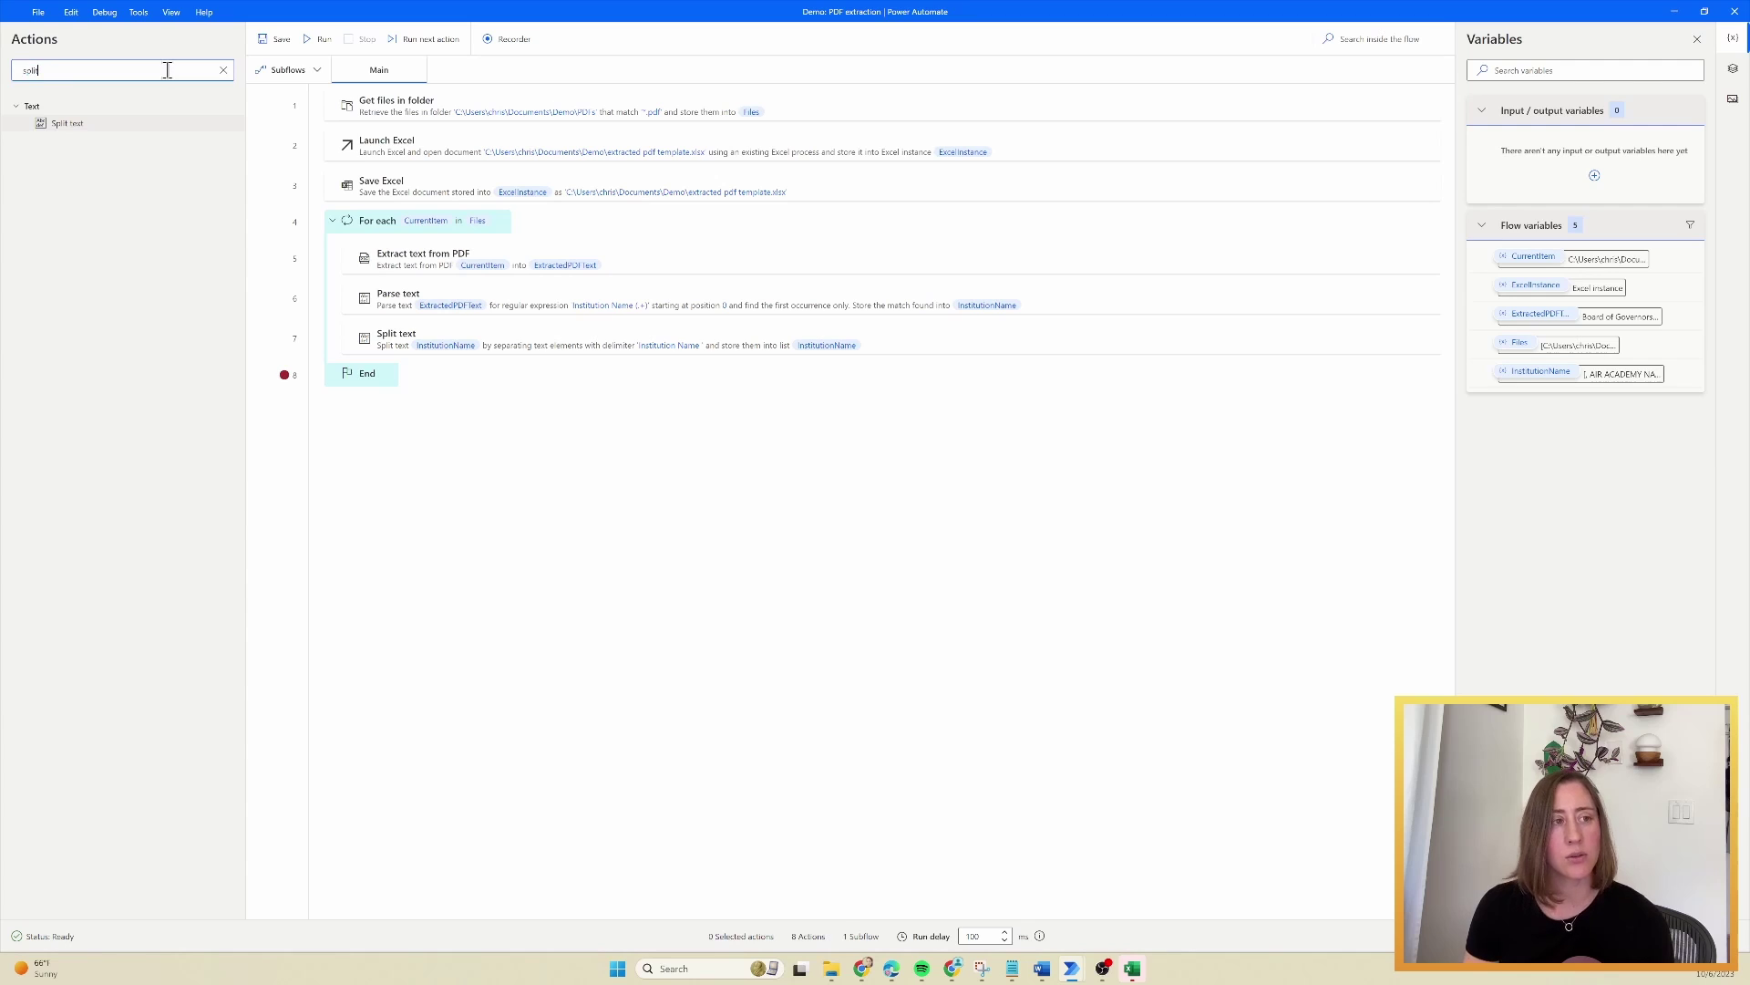
{"action": "left_click", "coordinate": [223, 70]}
{"action": "type", "text": "excel"}
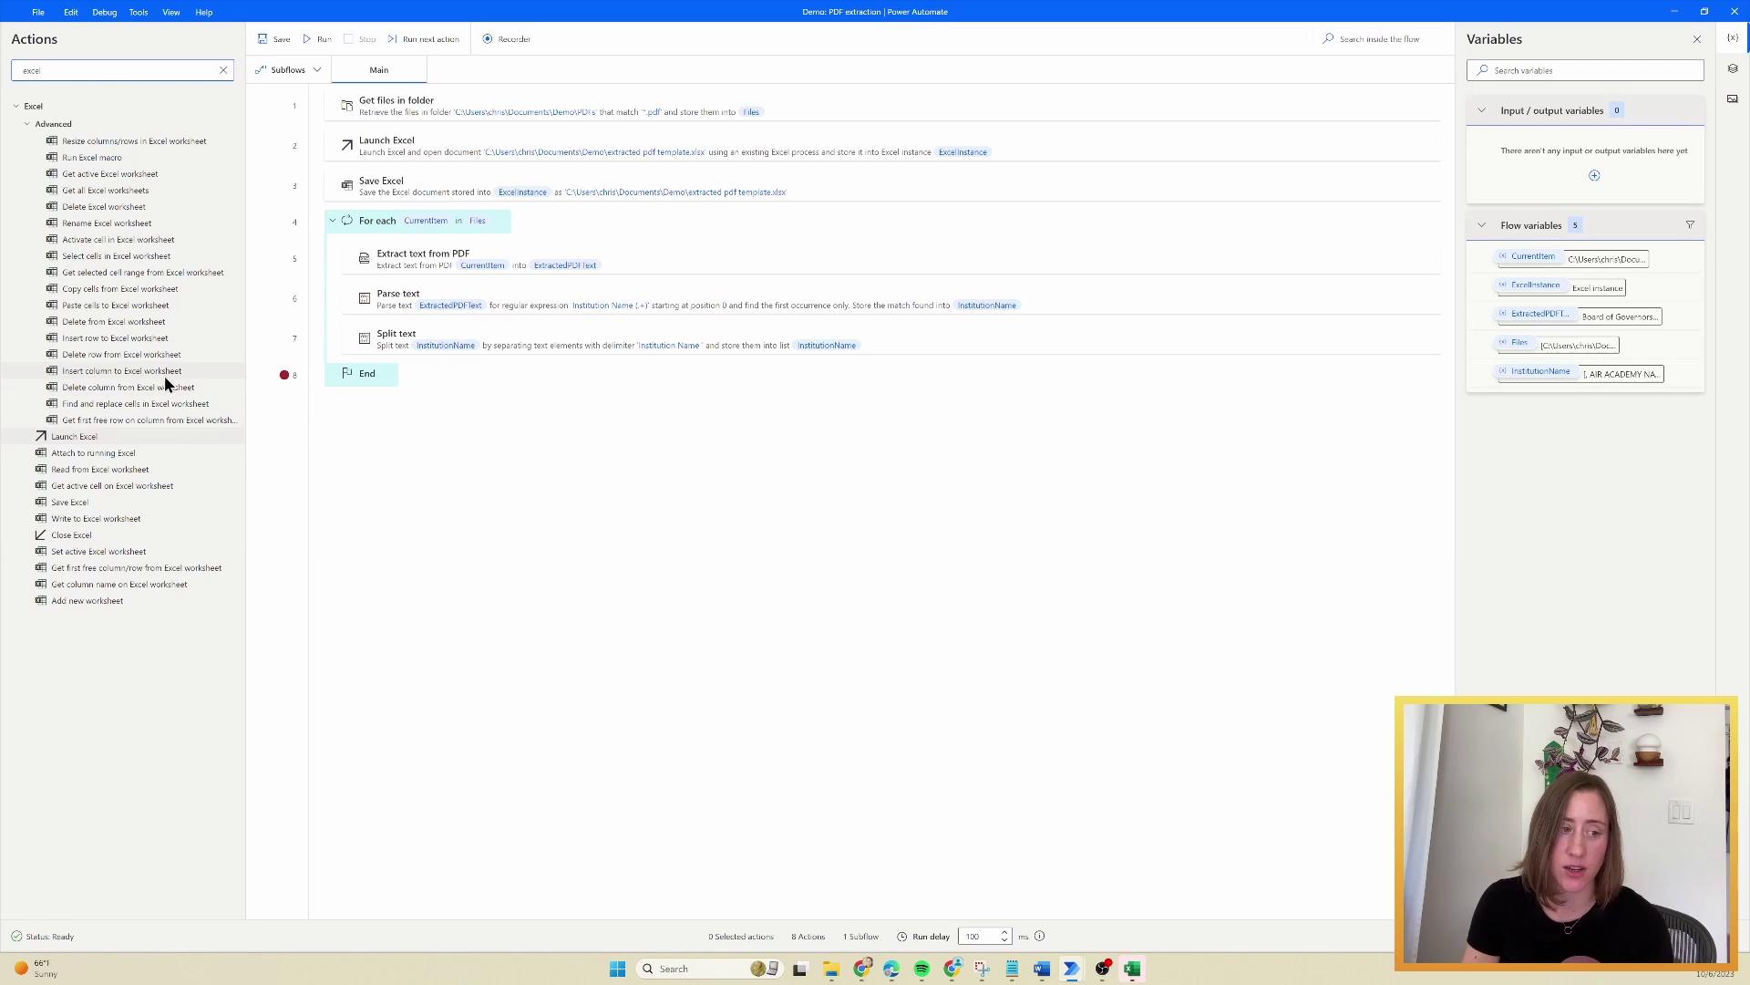
{"action": "double_click", "coordinate": [124, 70]}
{"action": "type", "text": "first fre"}
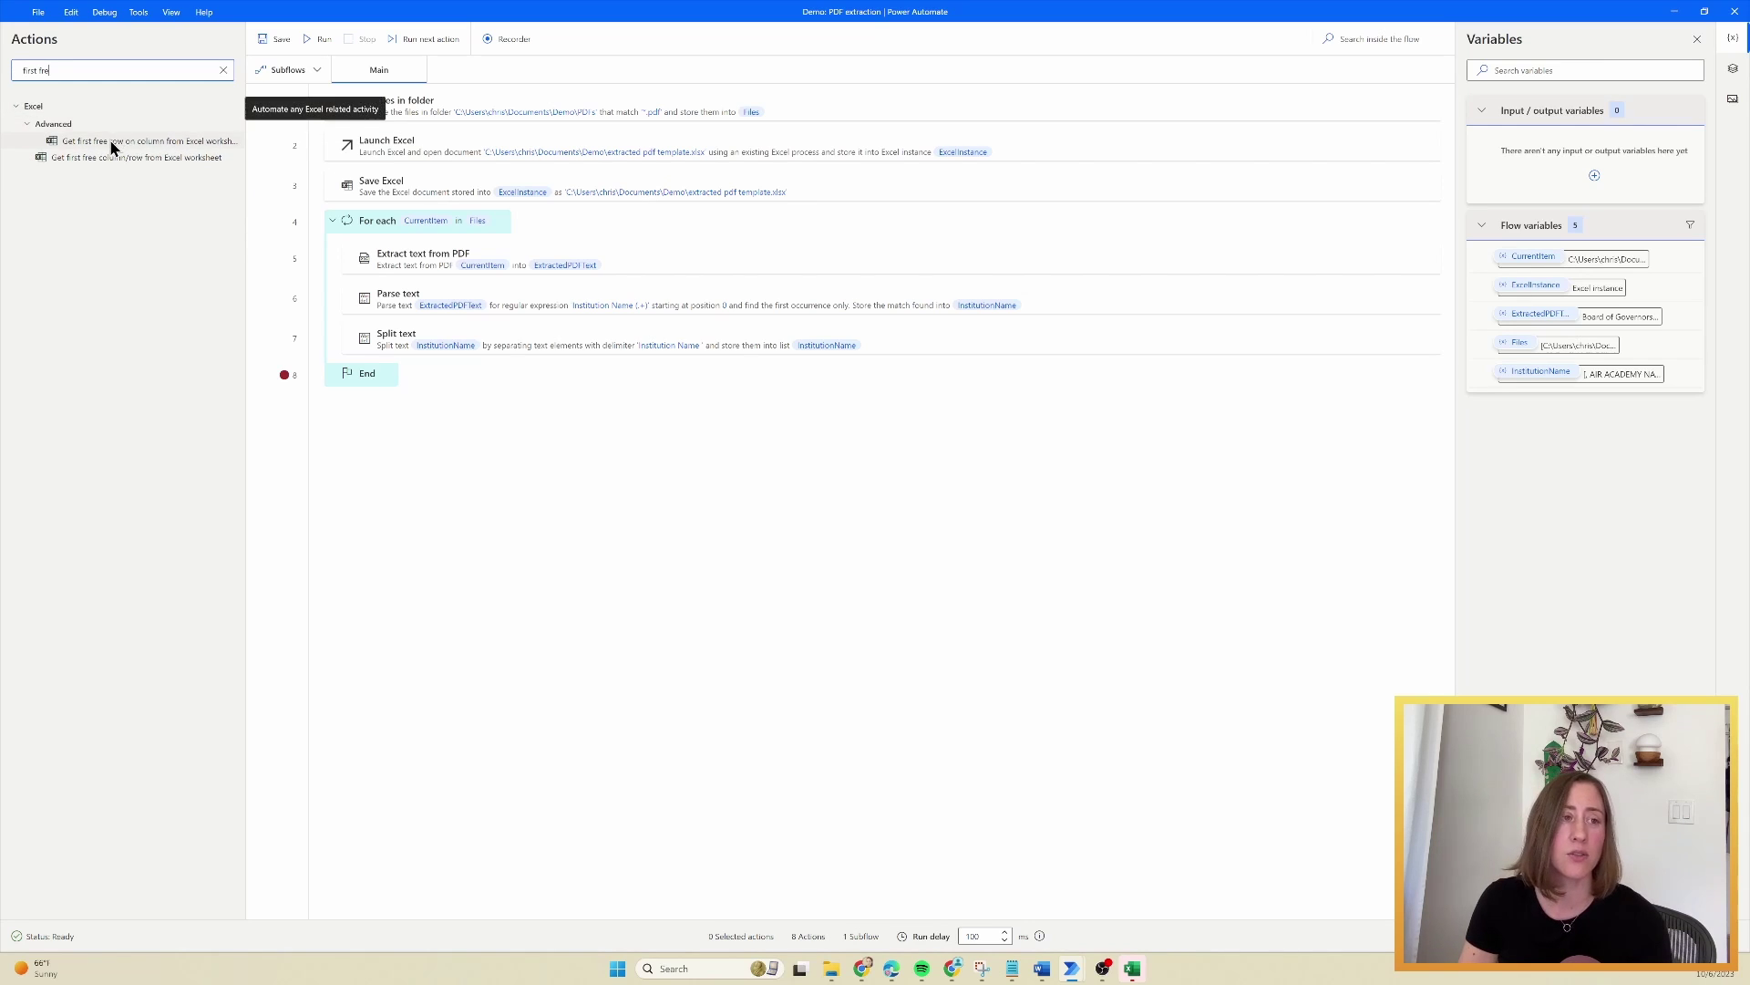
{"action": "left_click_drag", "start_coordinate": [111, 147], "coordinate": [434, 365]}
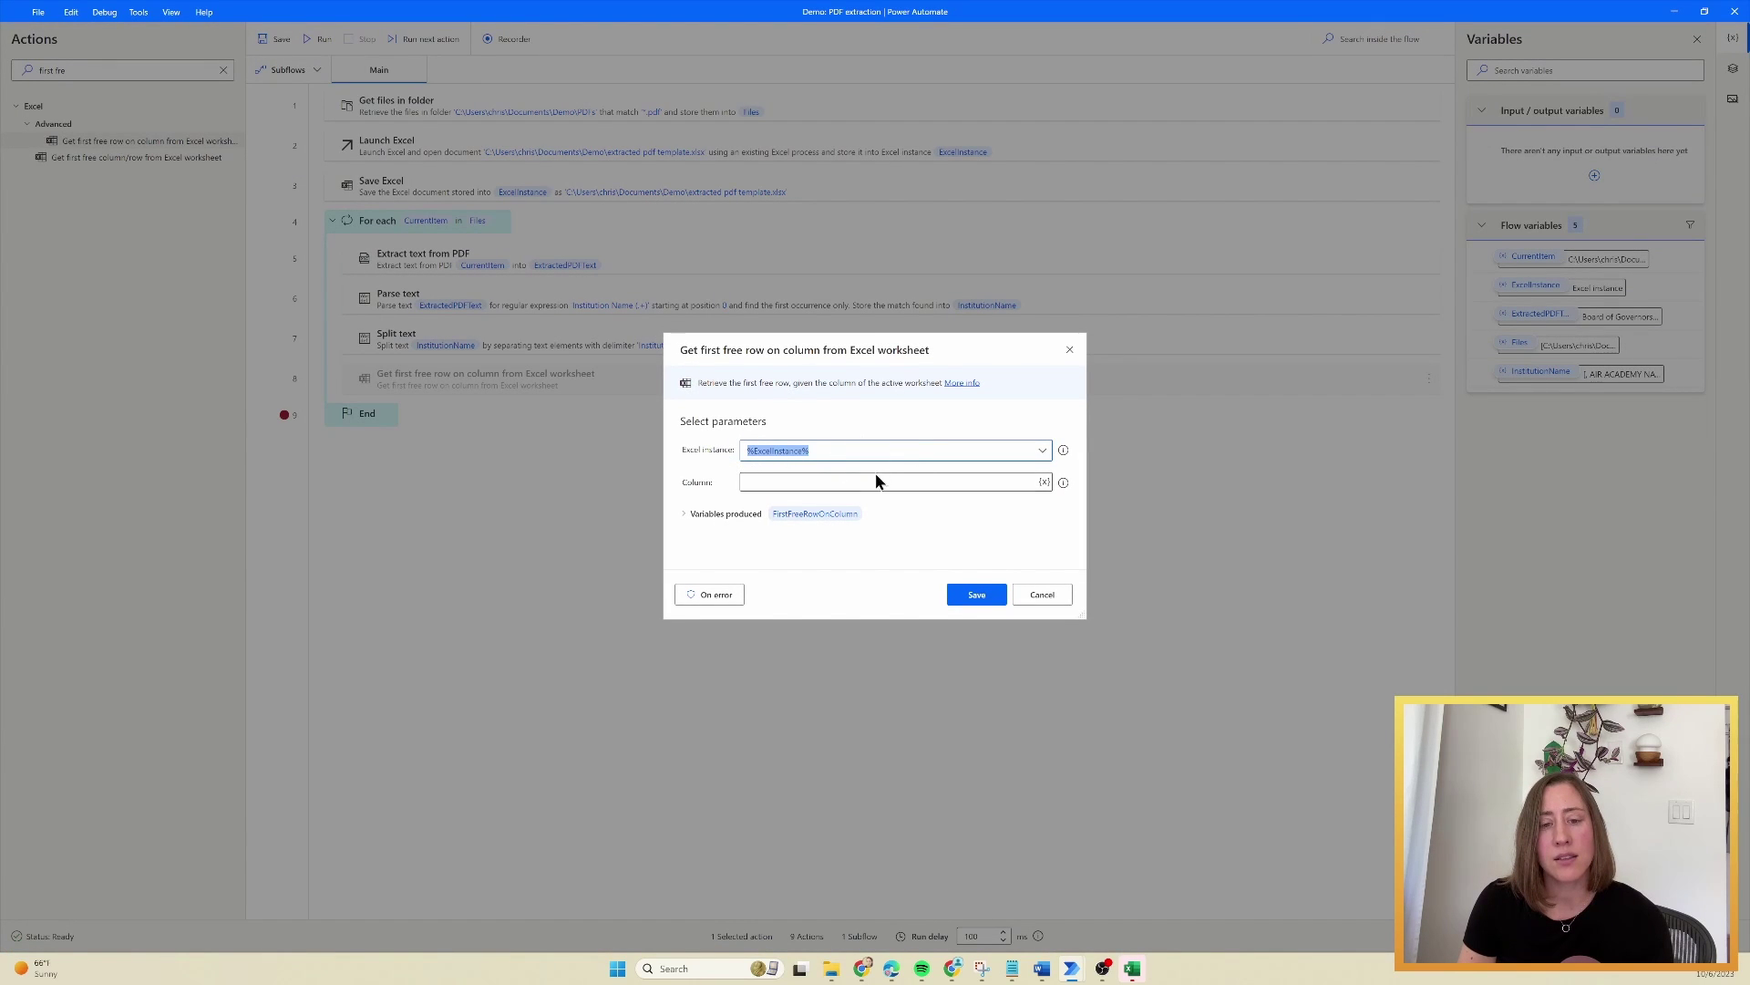
- Check the Institution Name column in the Excel template, set the first-free-row action's column to B, and save it
{"action": "left_click", "coordinate": [1030, 483]}
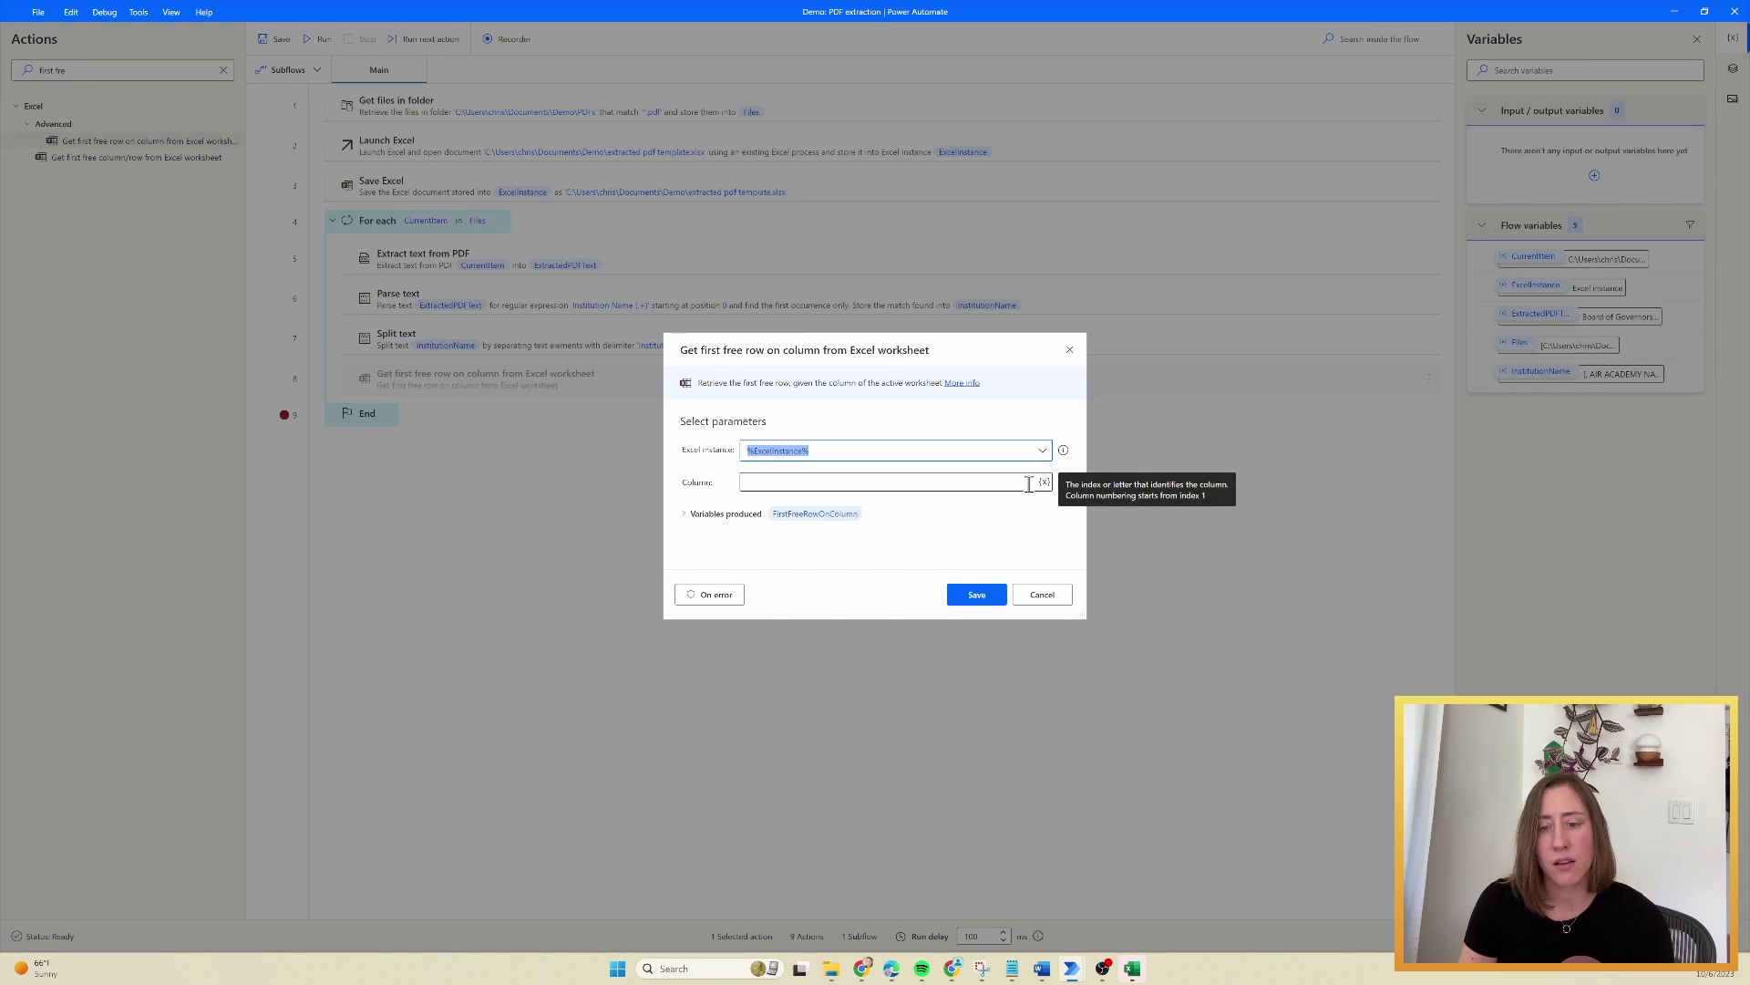
{"action": "key", "text": "alt+Tab"}
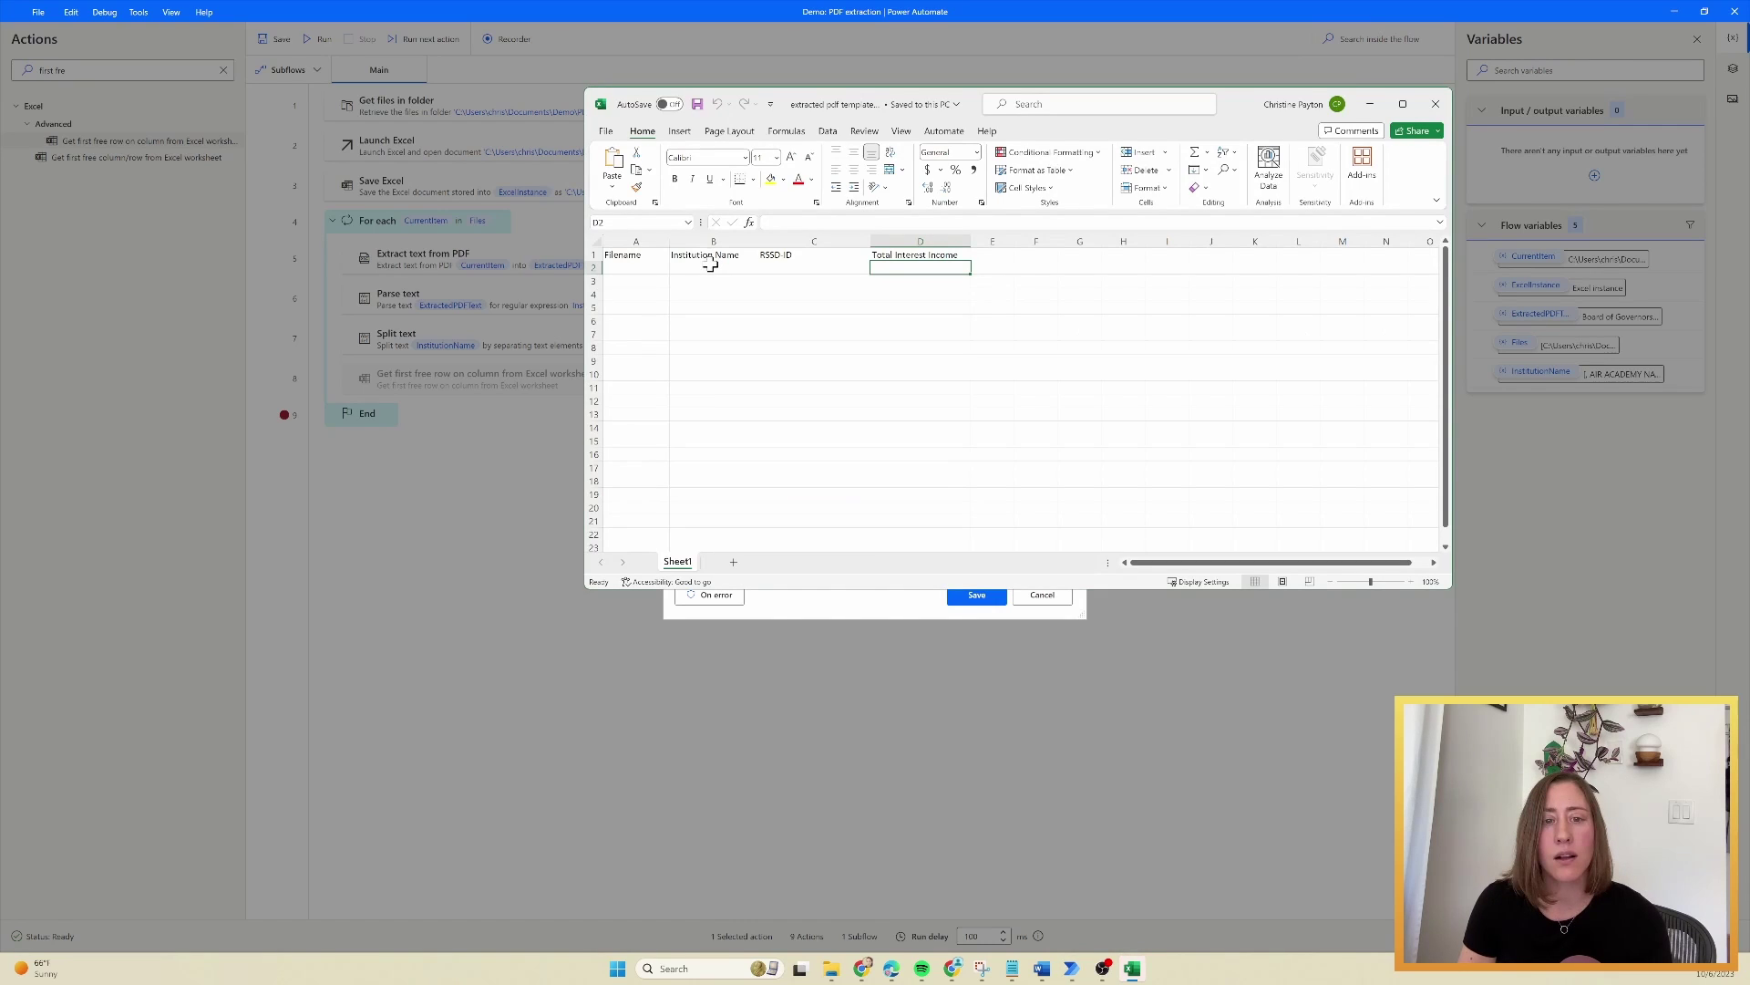
{"action": "left_click", "coordinate": [708, 267]}
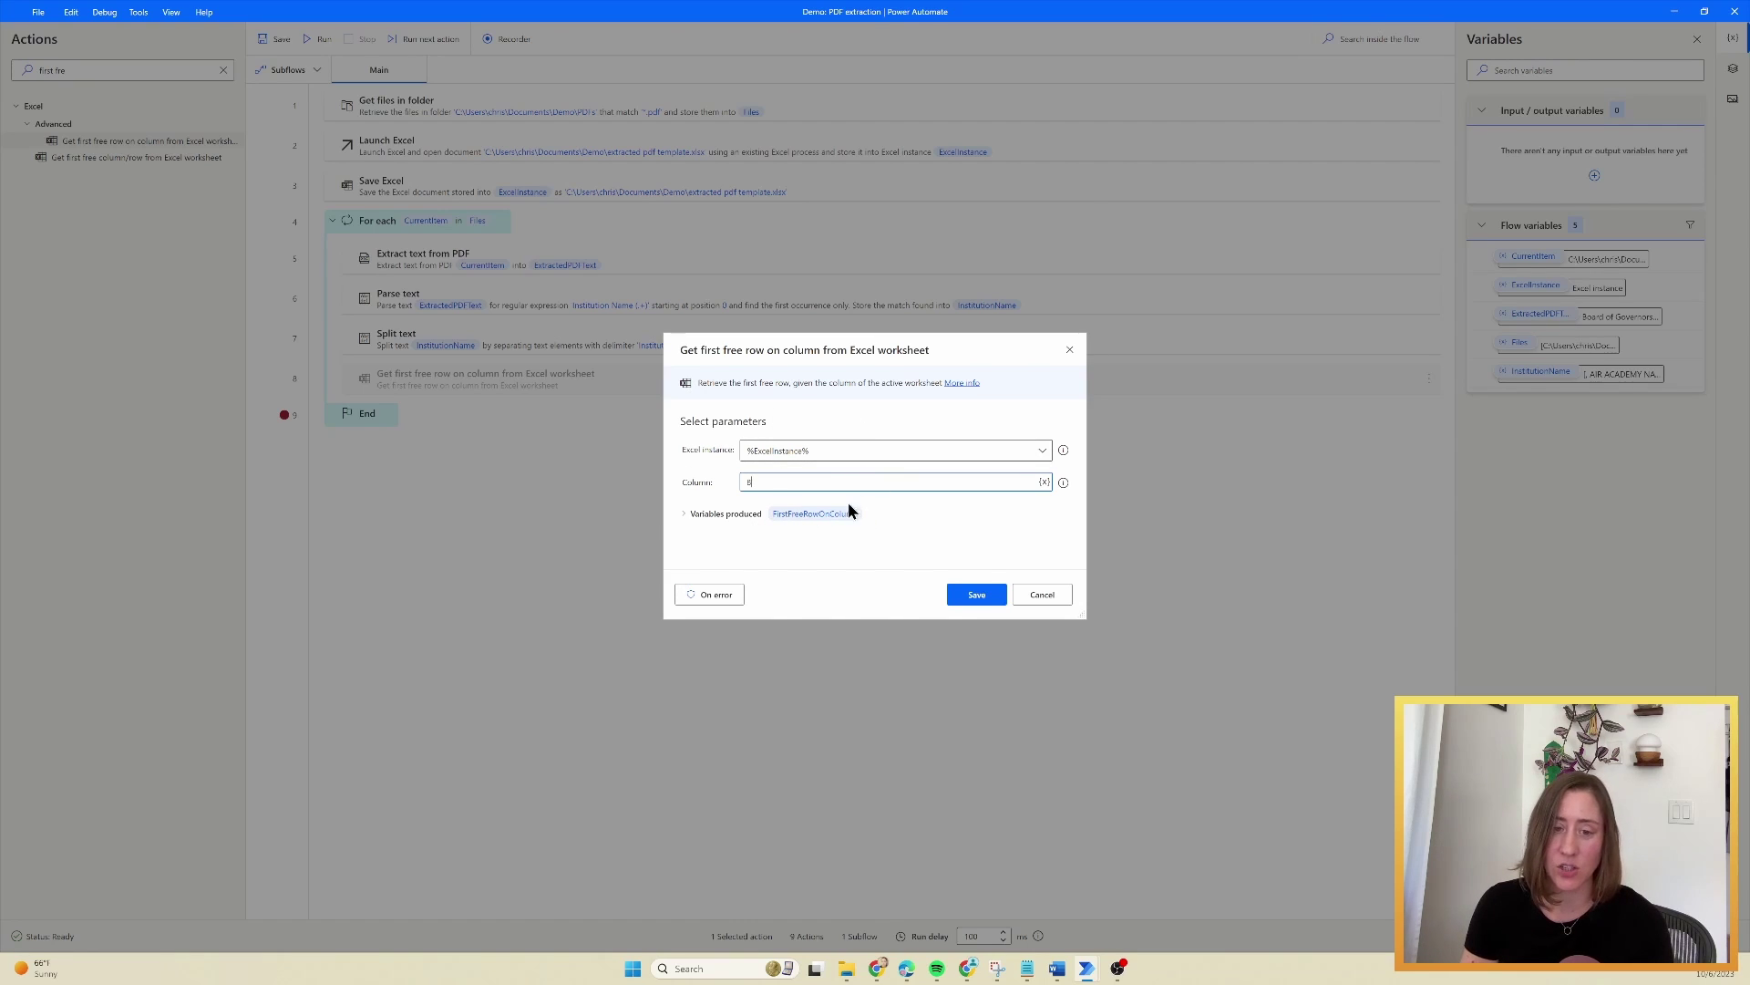
{"action": "left_click", "coordinate": [972, 597]}
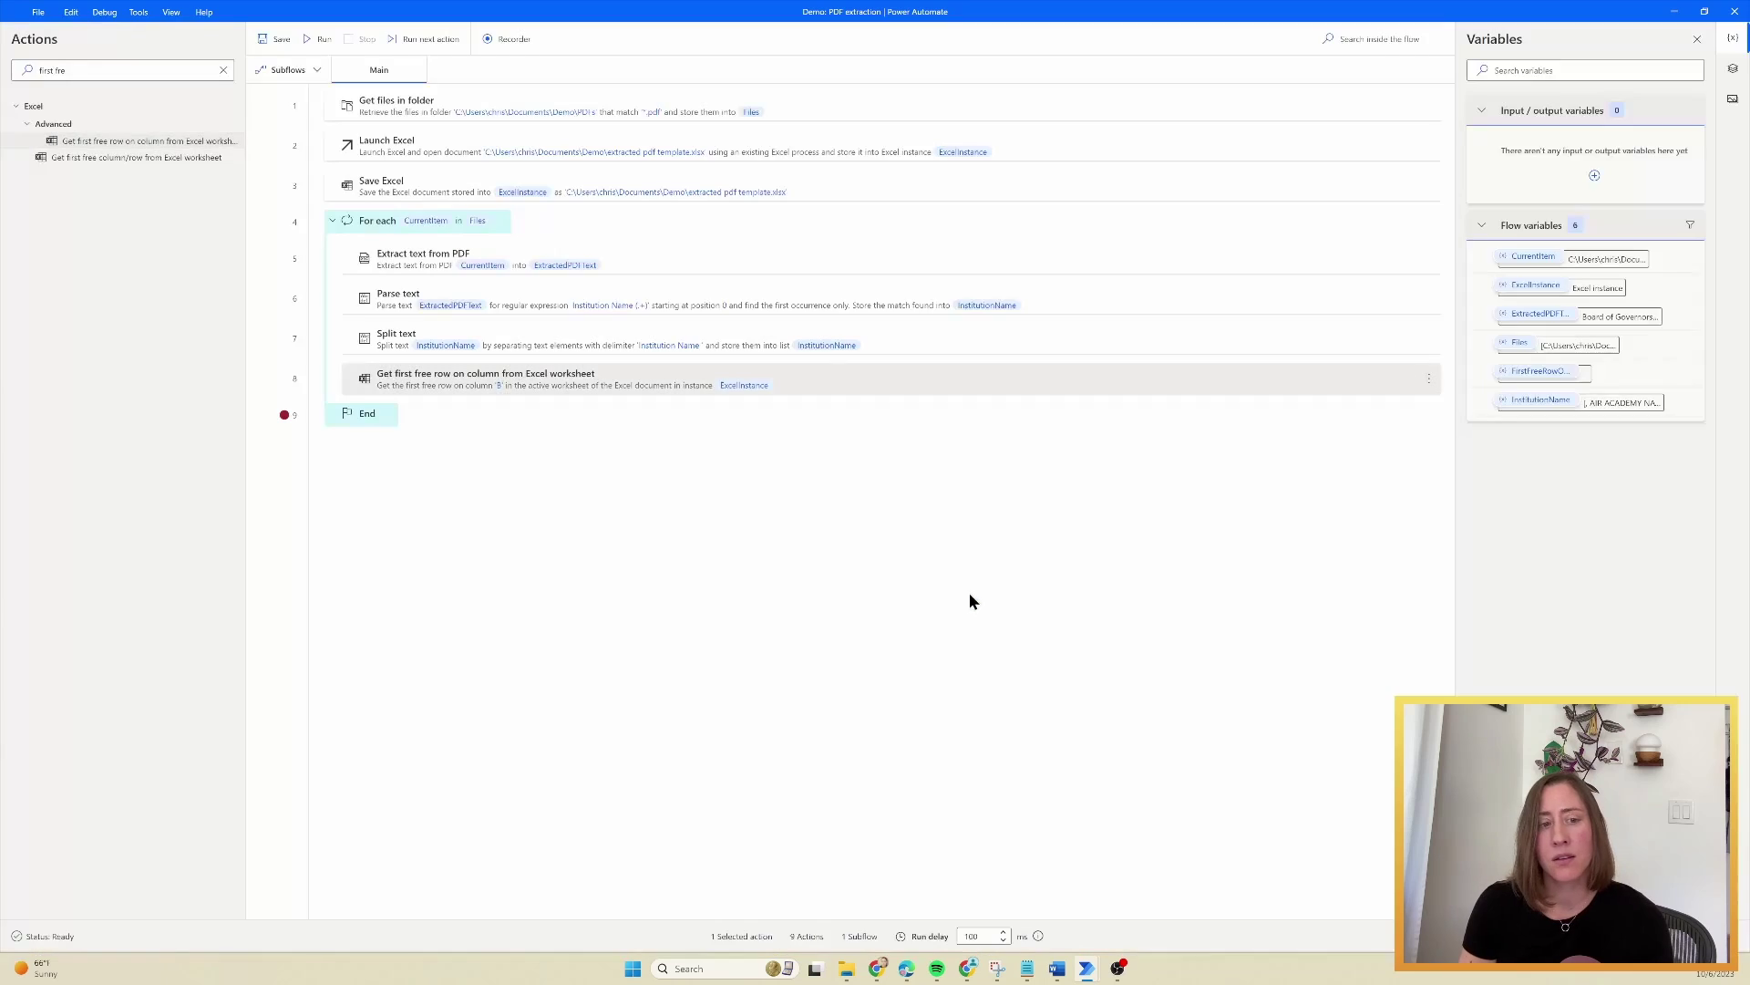
- Add a Write to Excel worksheet action after the first-free-row action inside the loop
{"action": "left_click", "coordinate": [122, 70]}
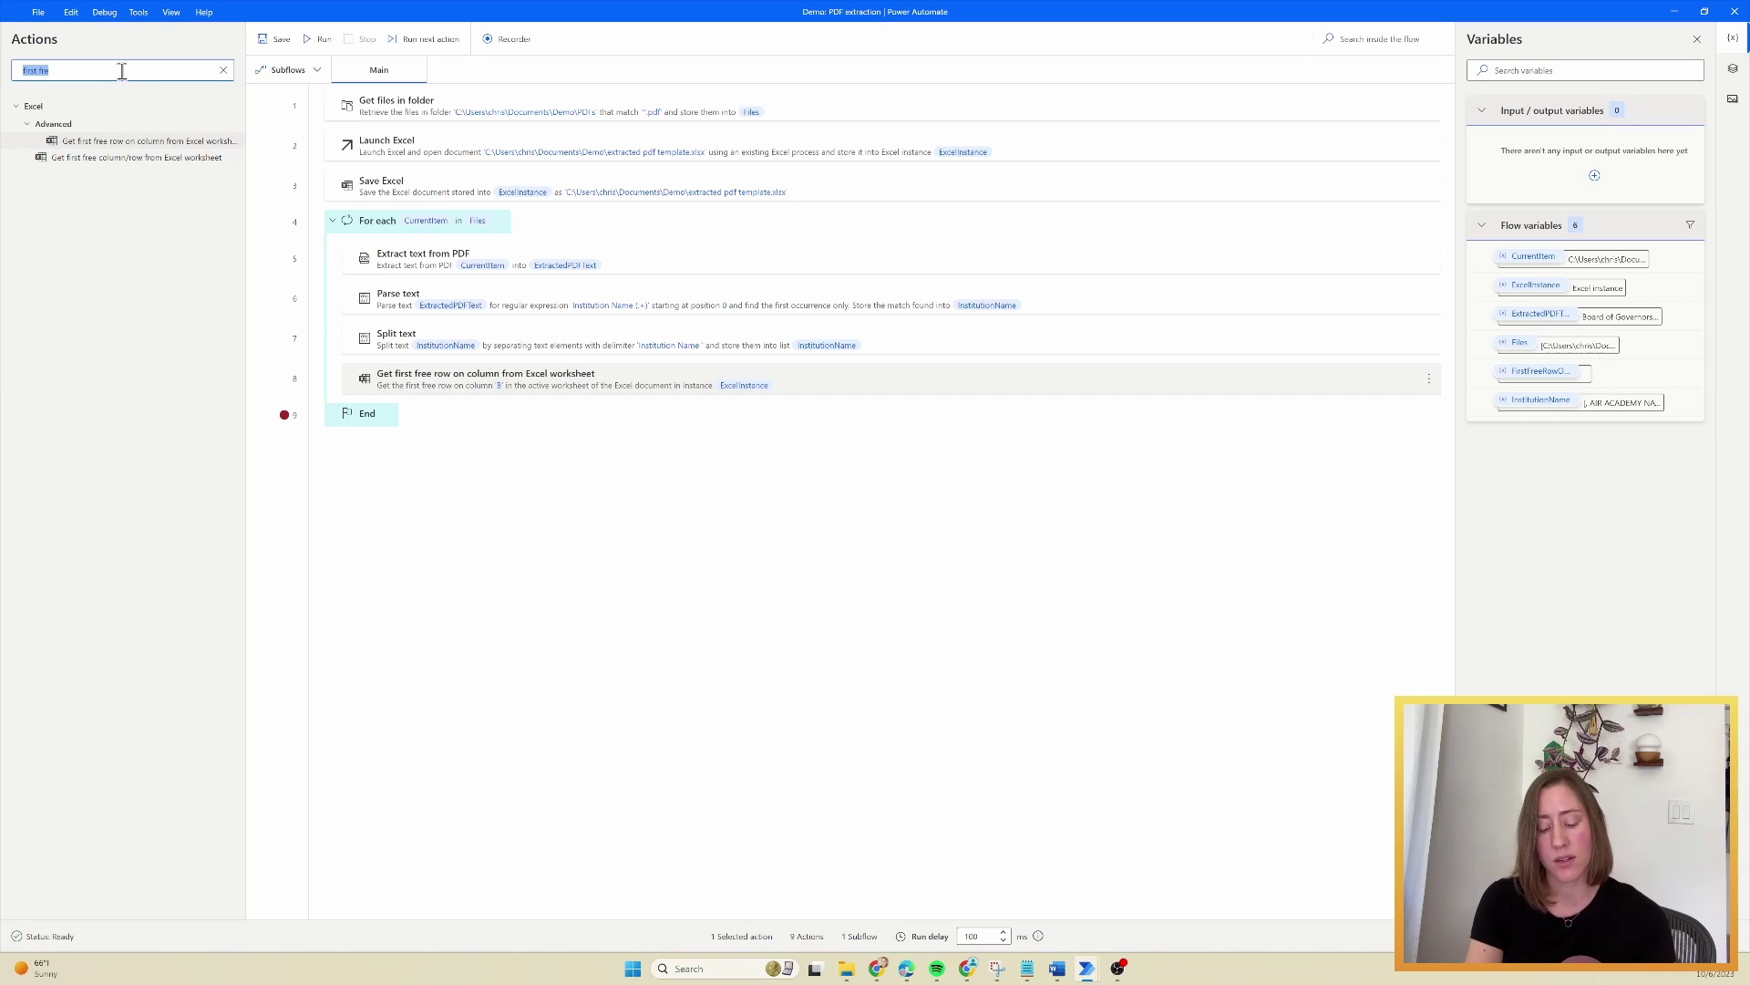
{"action": "key", "text": "BackSpace"}
{"action": "type", "text": "exce"}
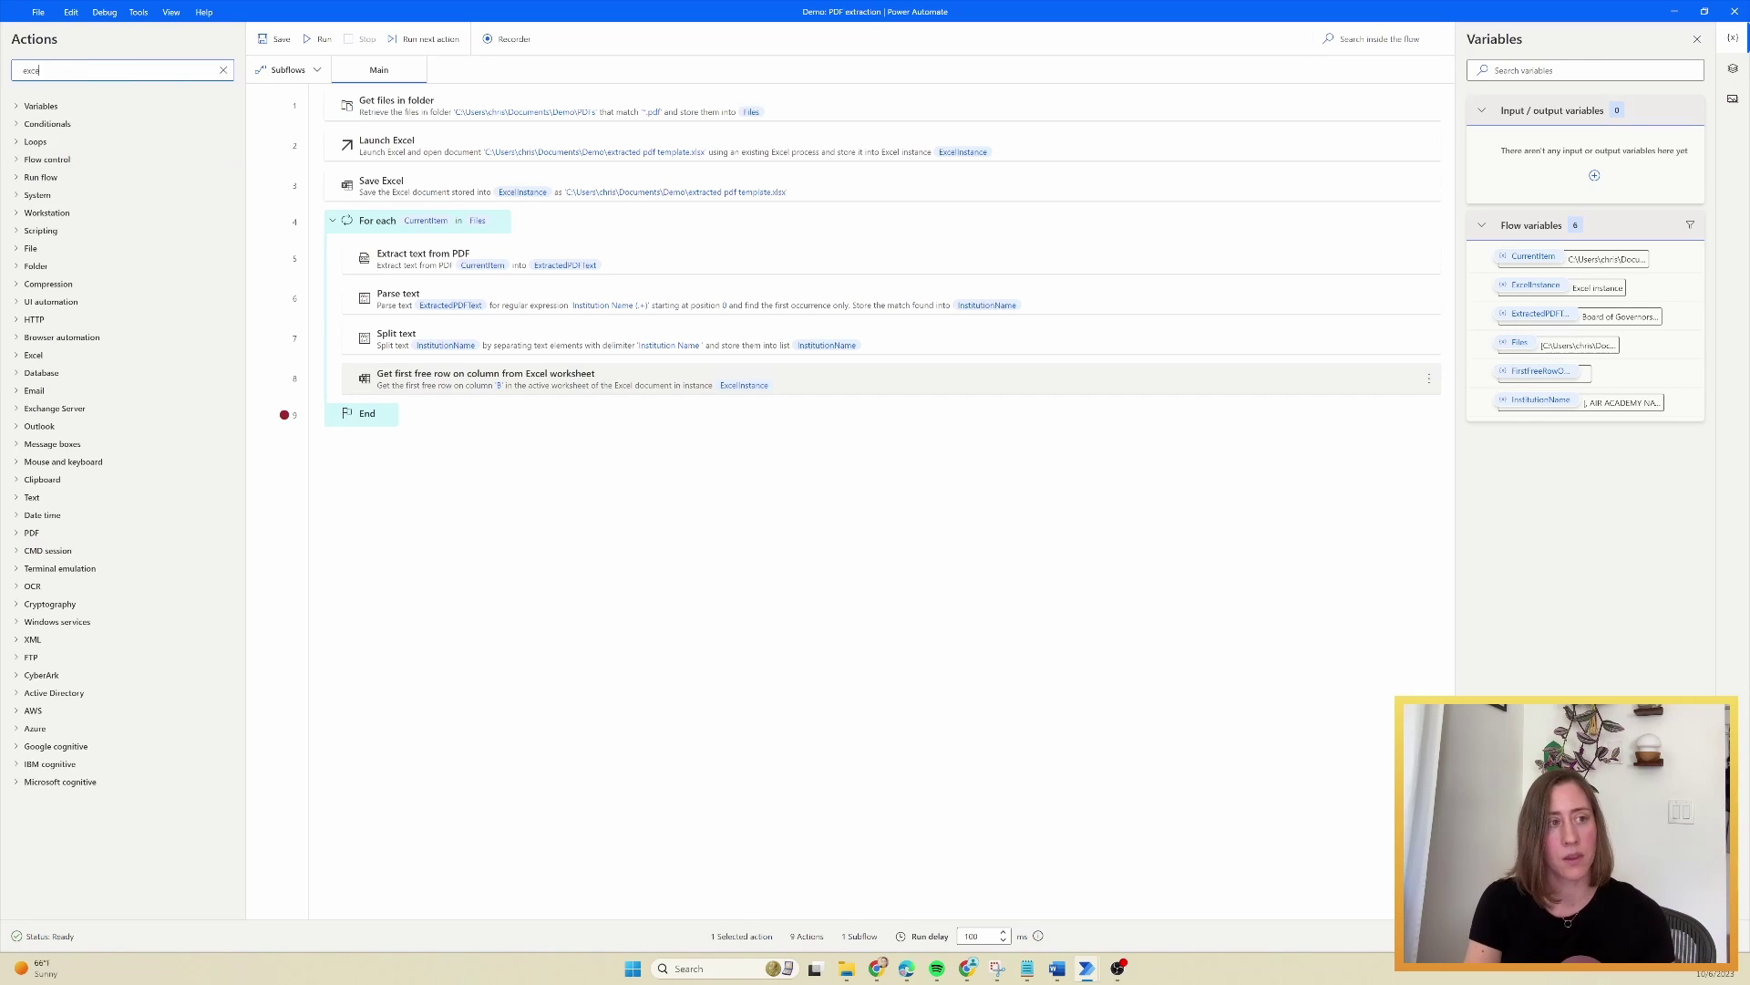
{"action": "type", "text": "l"}
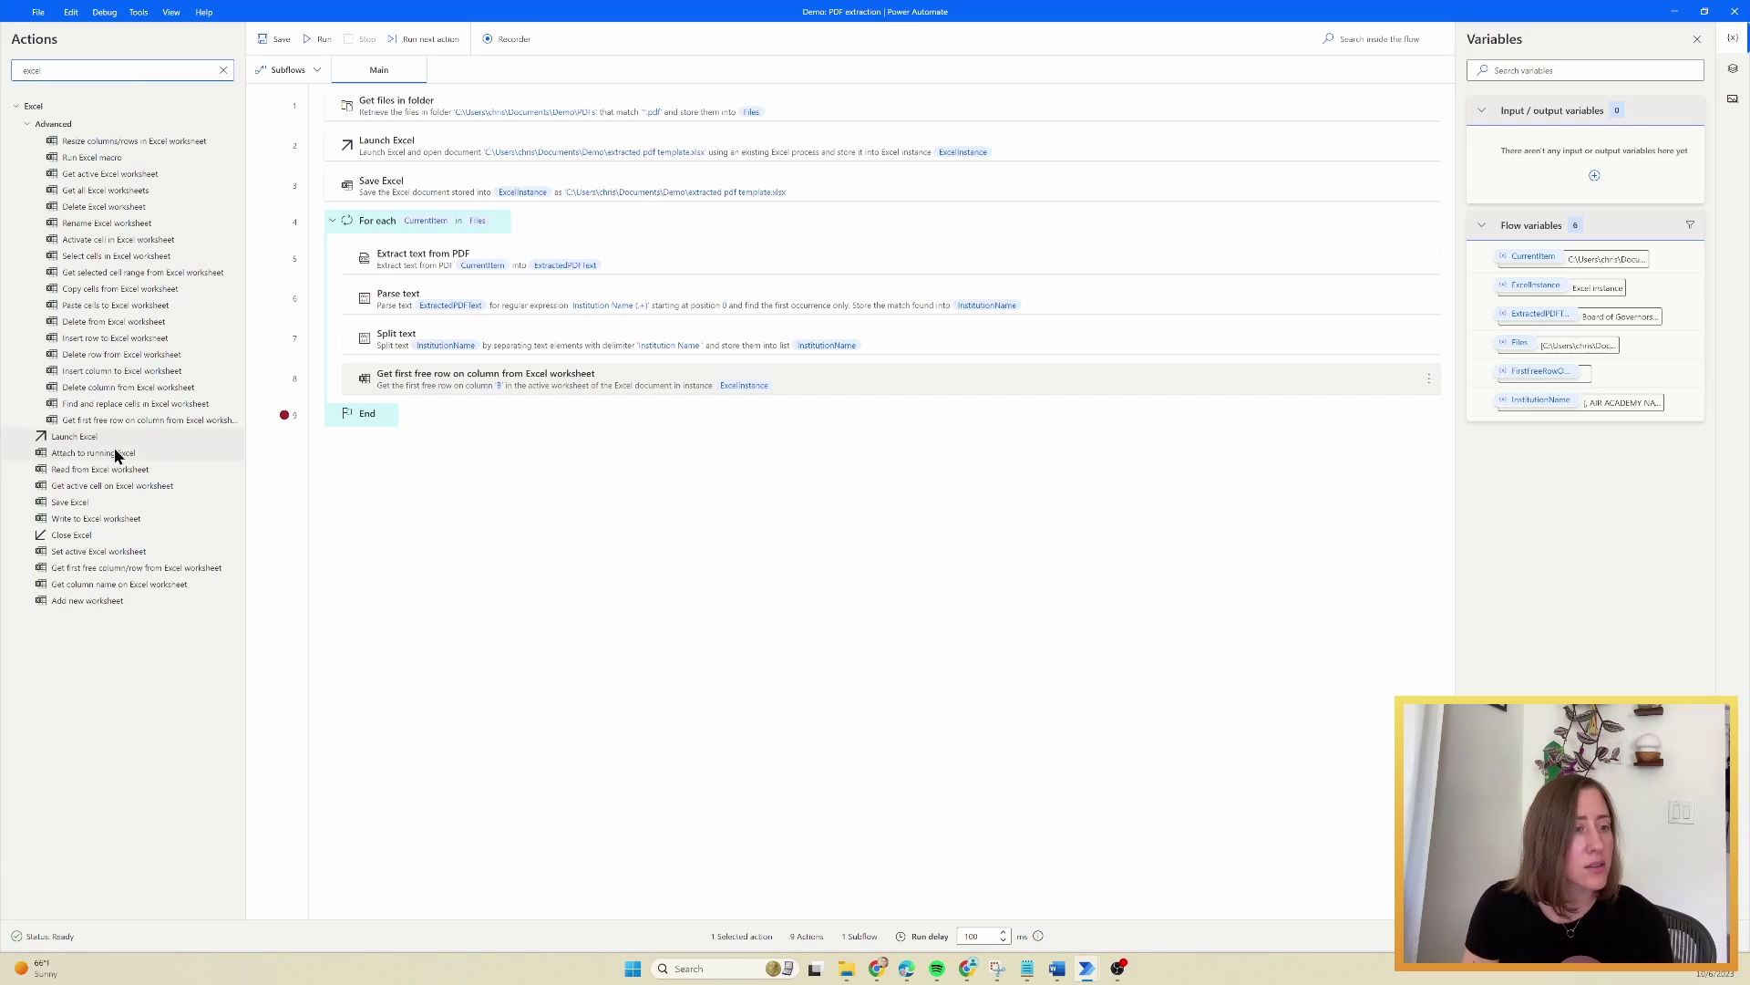
{"action": "left_click_drag", "start_coordinate": [112, 525], "coordinate": [501, 412]}
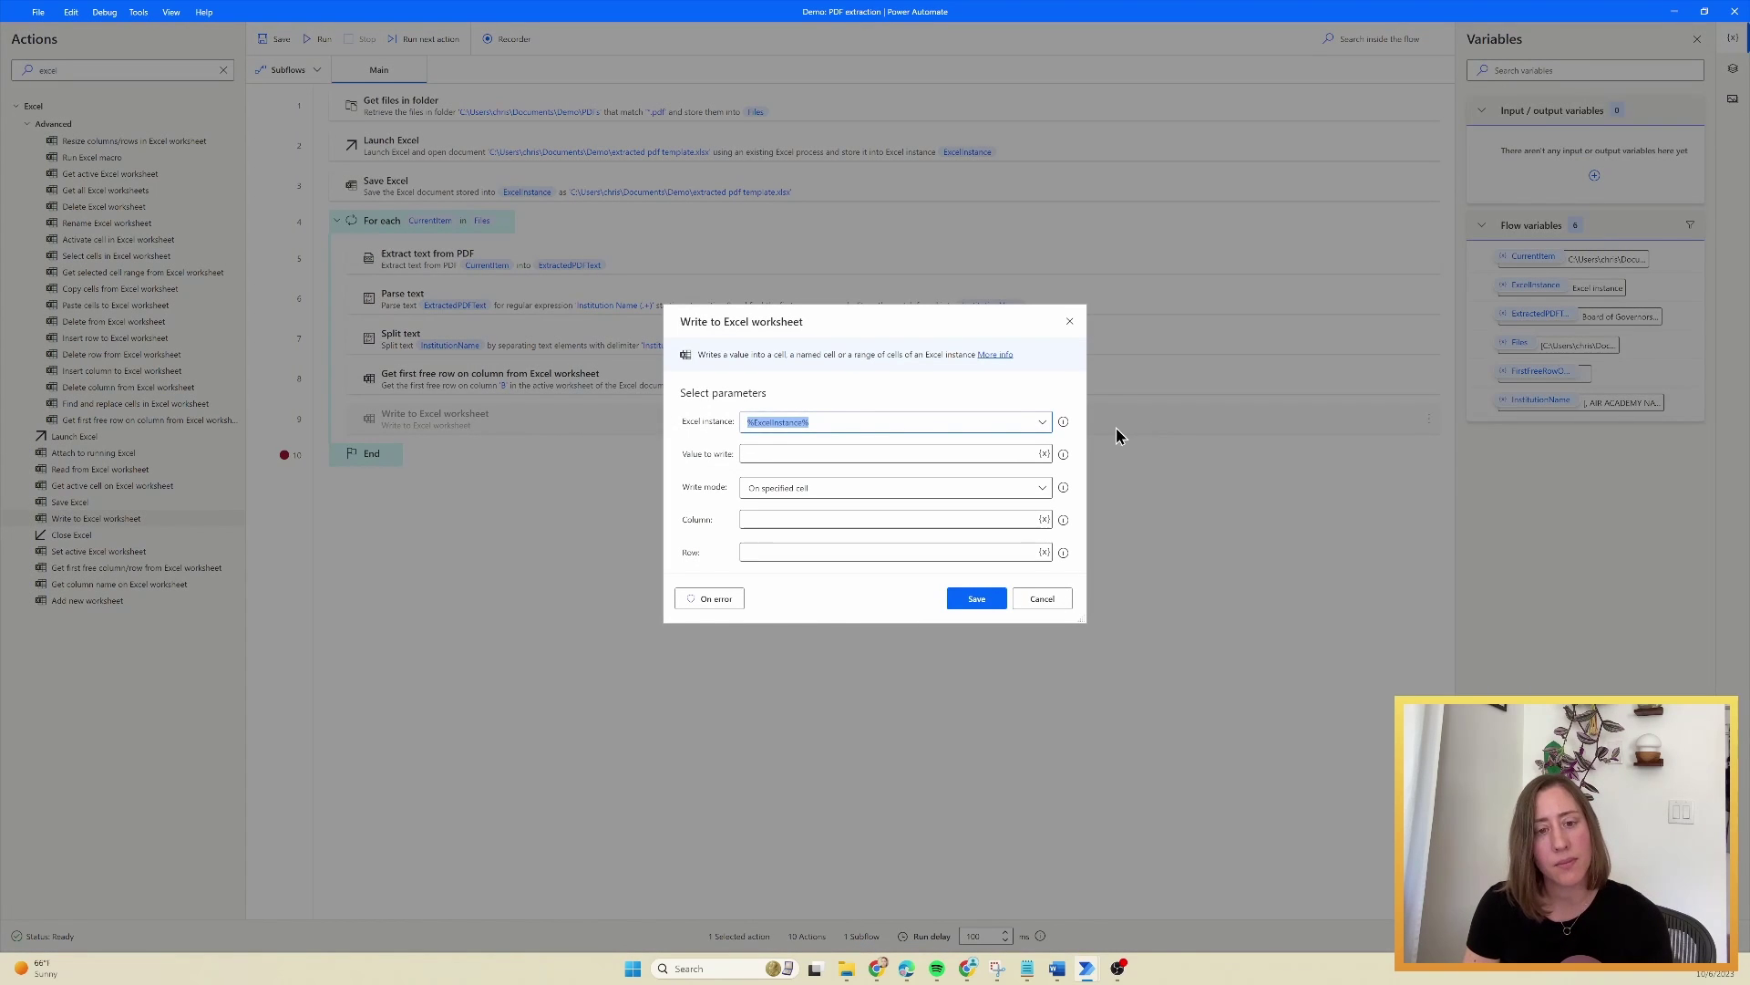
- Configure the action to write CurrentItem on the specified cell at column A and row FirstFreeRowOnColumn, and save it
{"action": "left_click", "coordinate": [780, 454]}
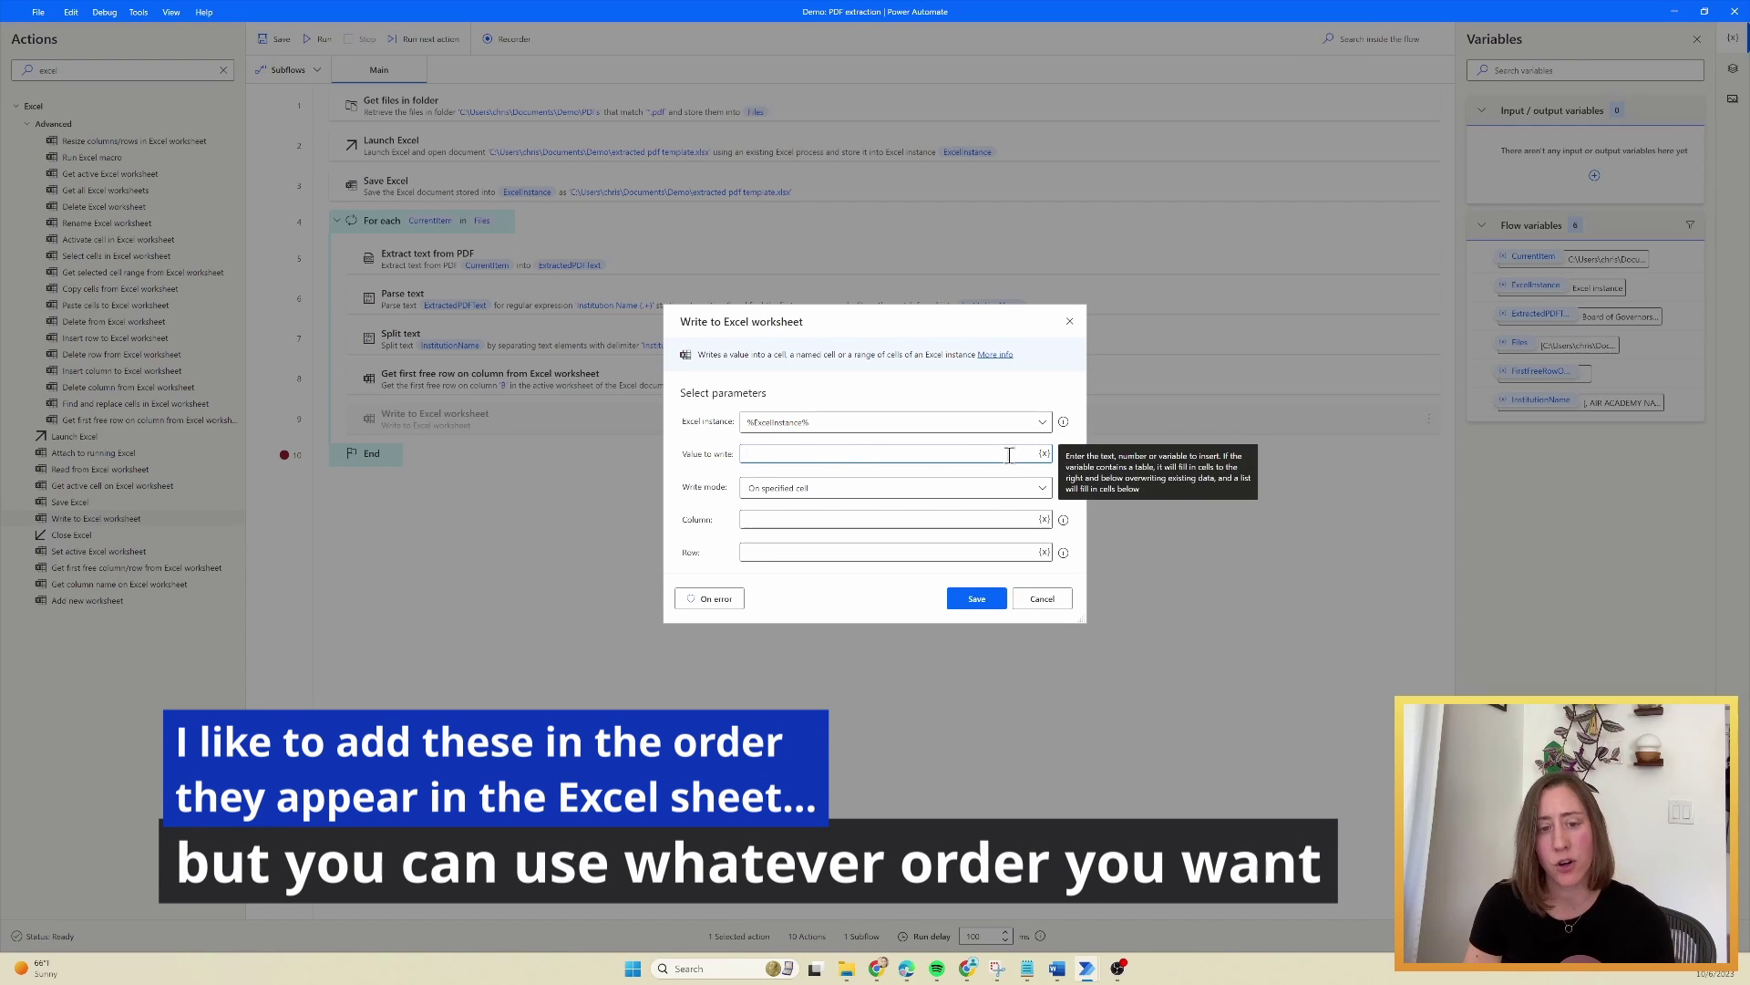
{"action": "left_click", "coordinate": [1043, 454]}
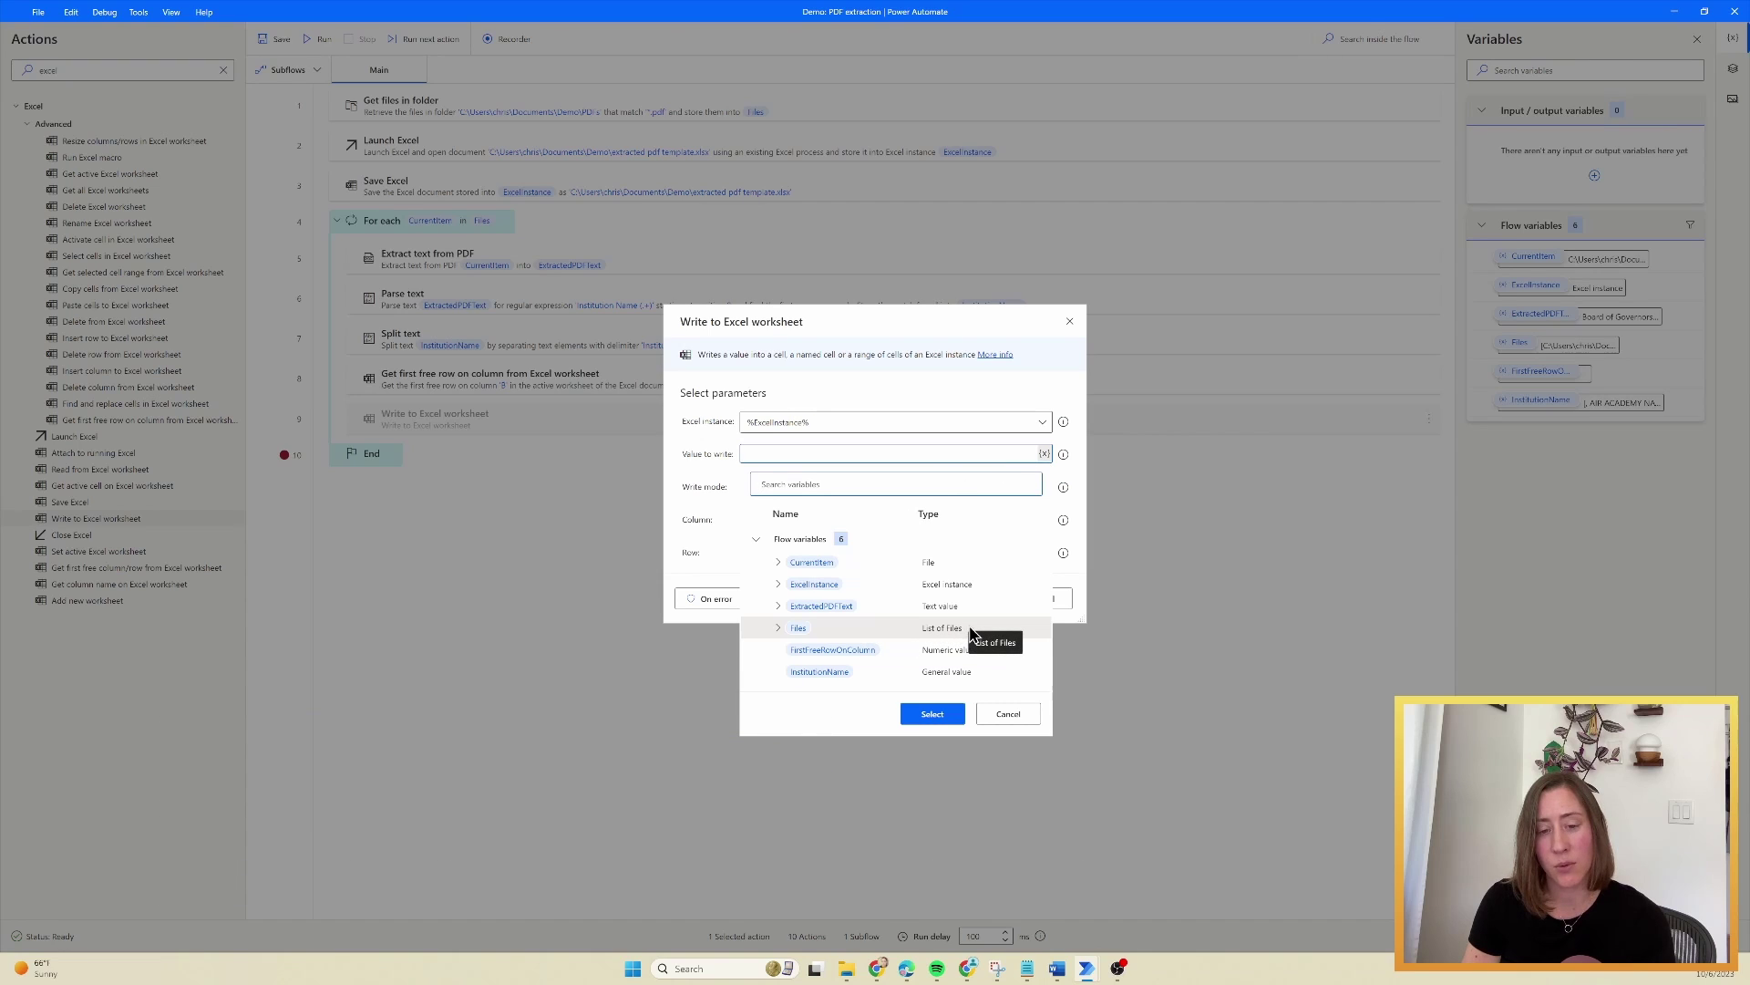
{"action": "left_click", "coordinate": [964, 563]}
{"action": "left_click", "coordinate": [949, 714]}
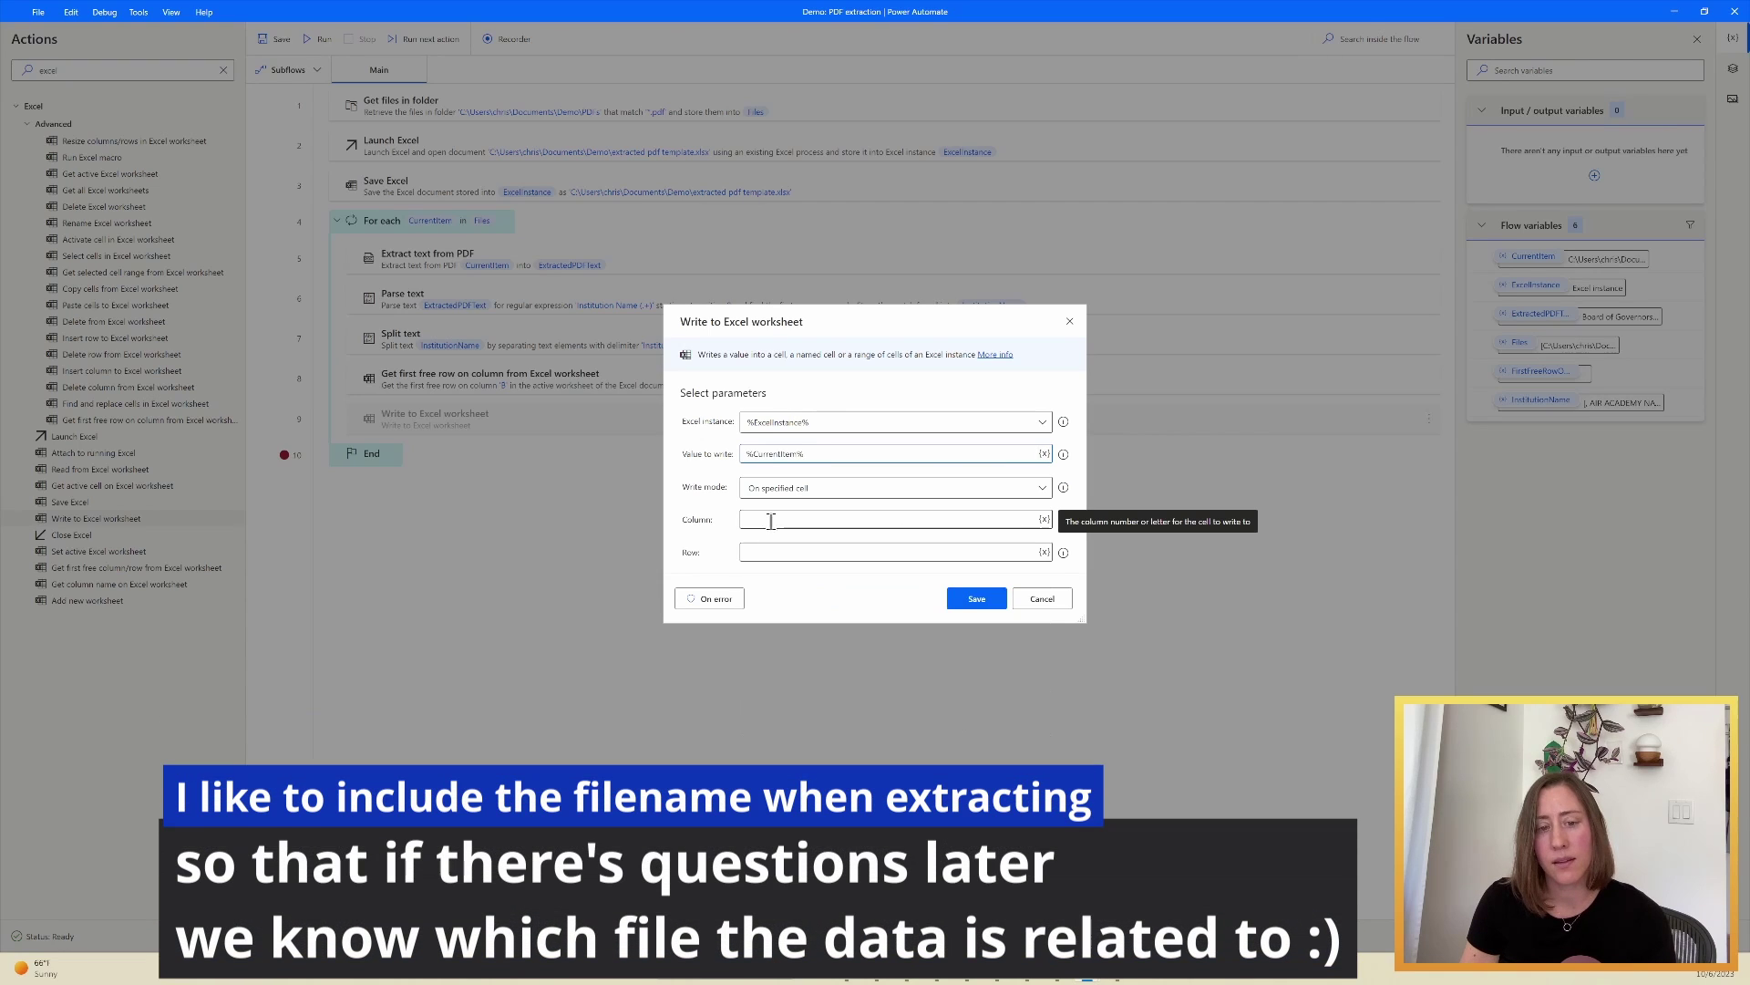
{"action": "left_click", "coordinate": [762, 519]}
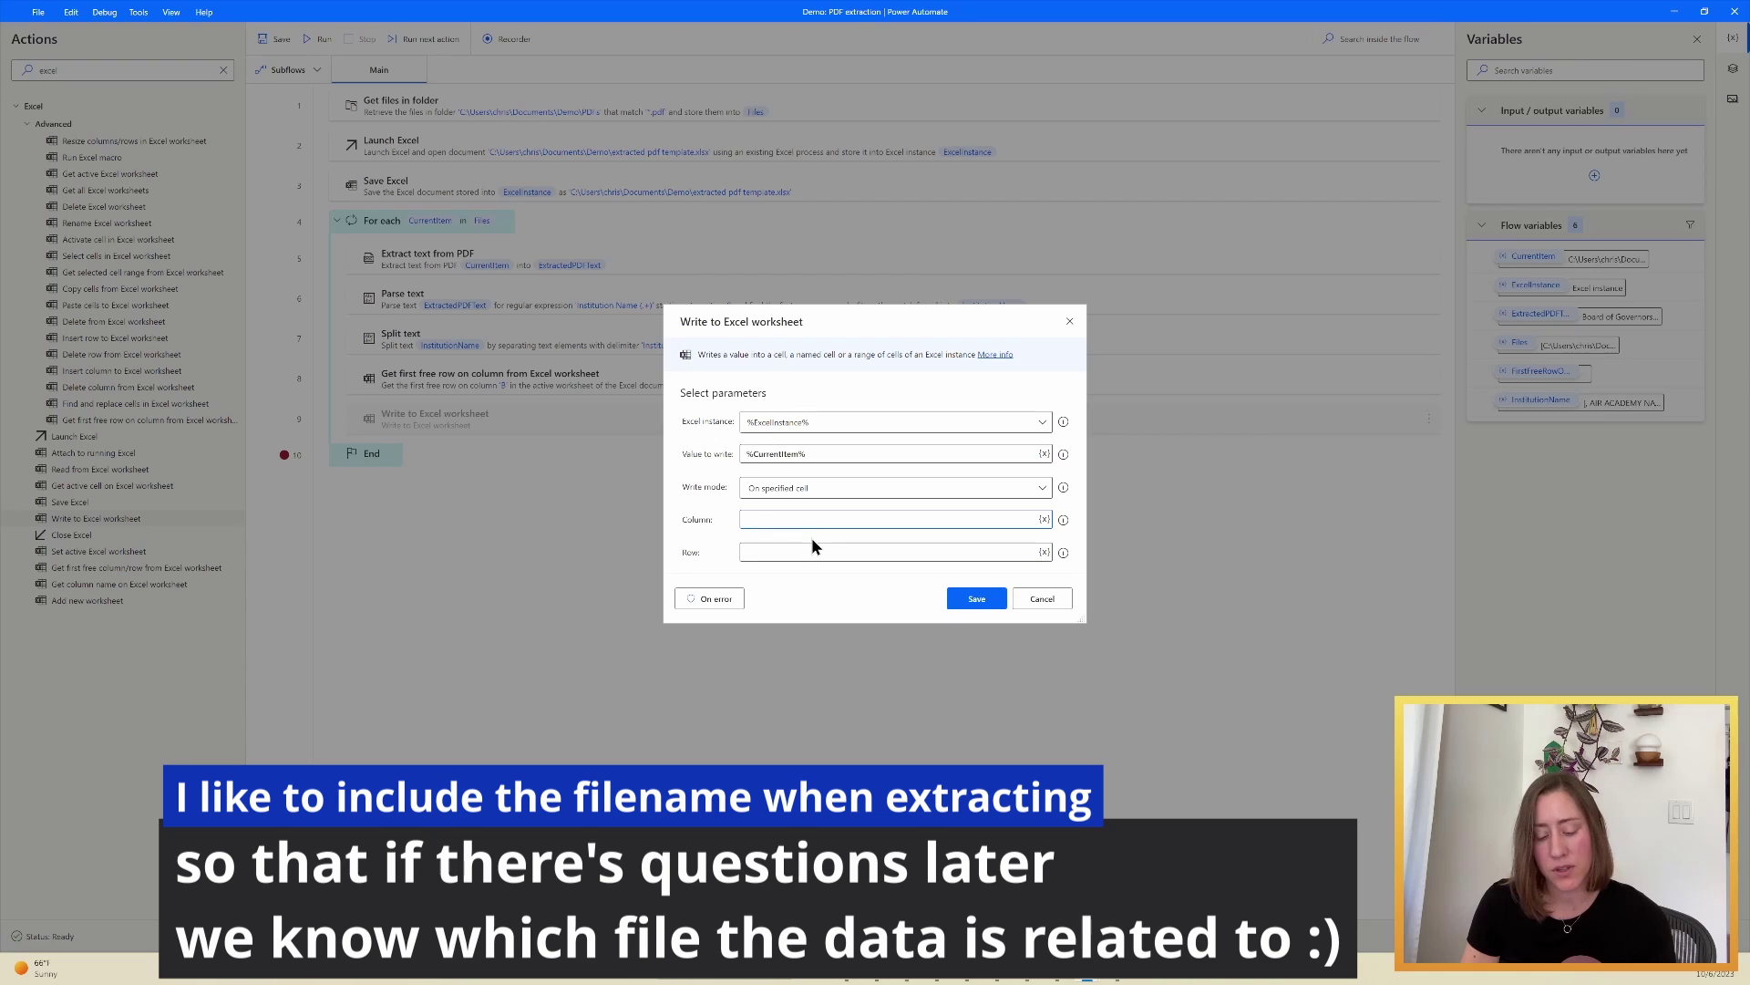
{"action": "type", "text": "A"}
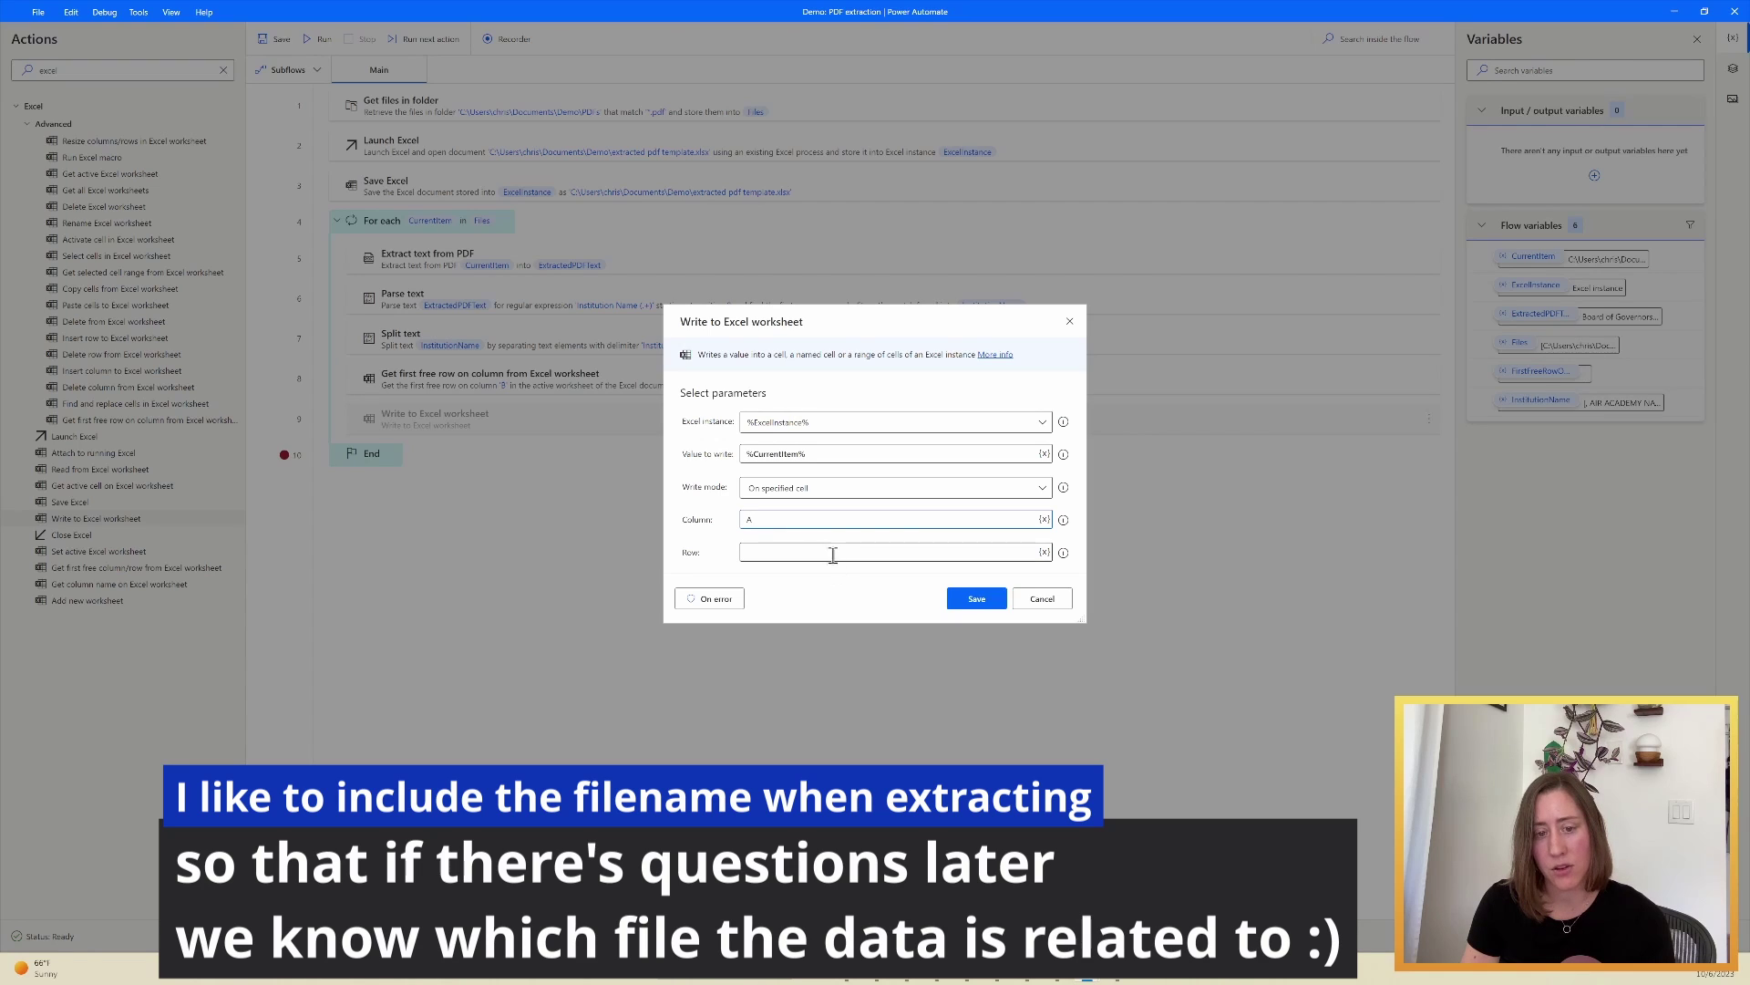
{"action": "left_click", "coordinate": [877, 552]}
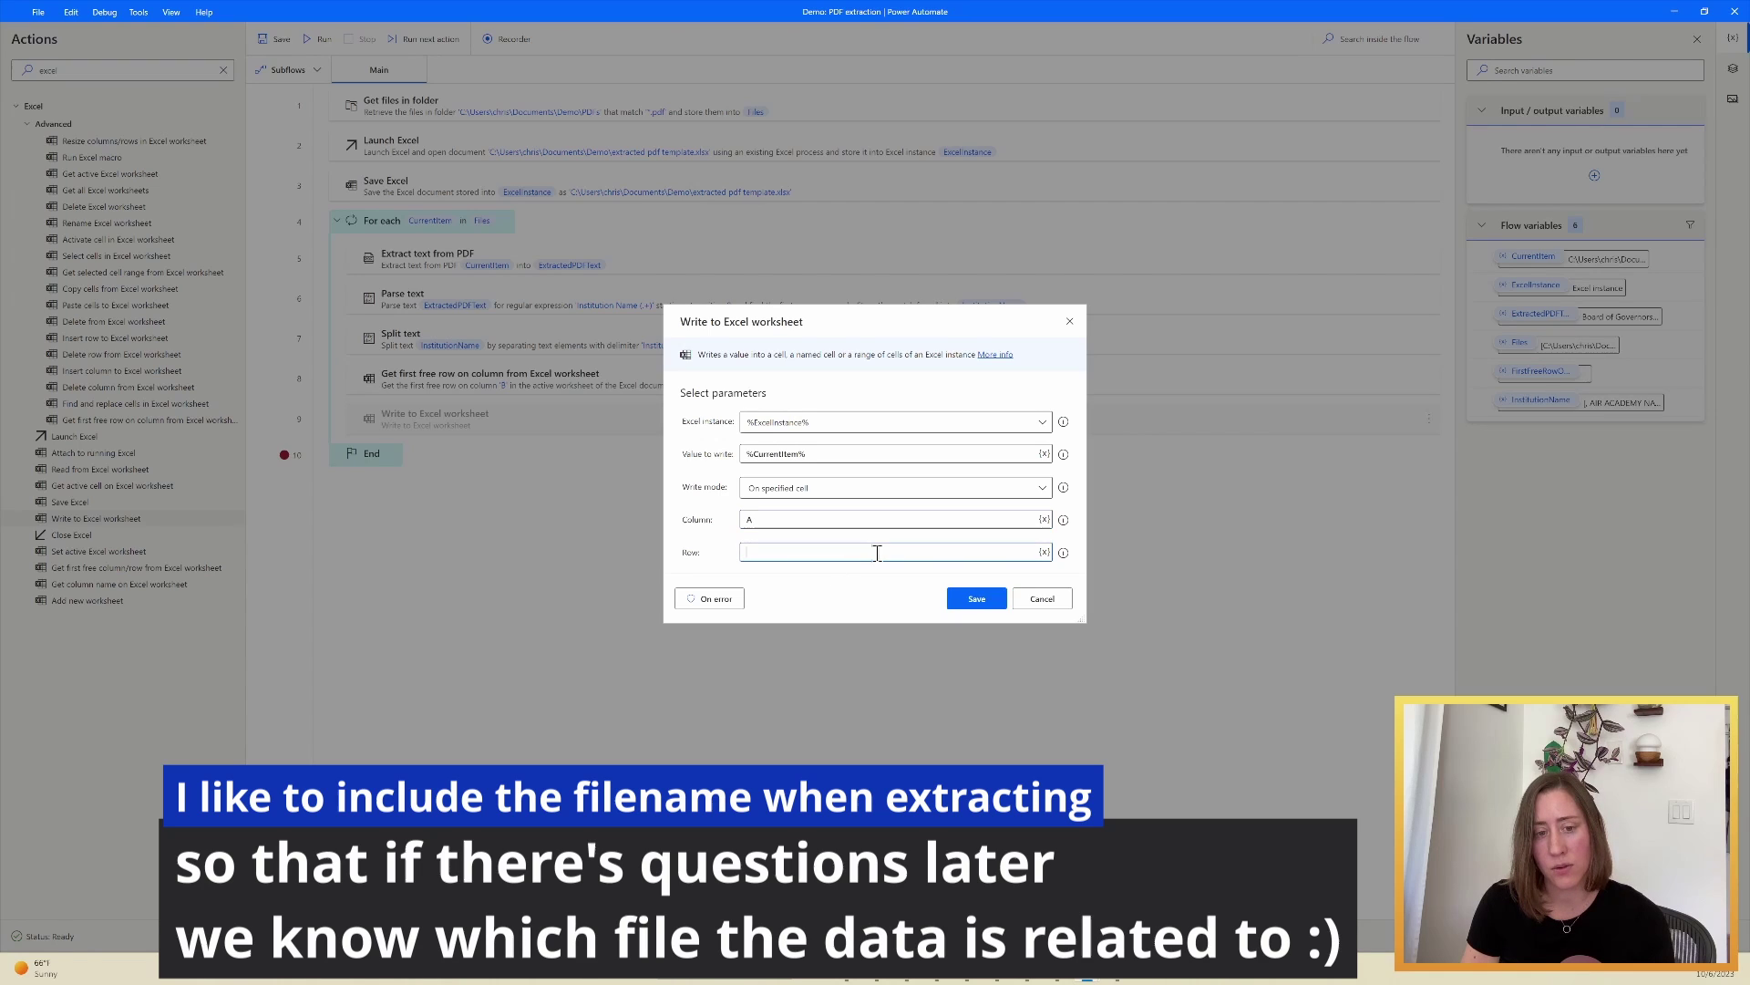
{"action": "left_click", "coordinate": [1044, 552]}
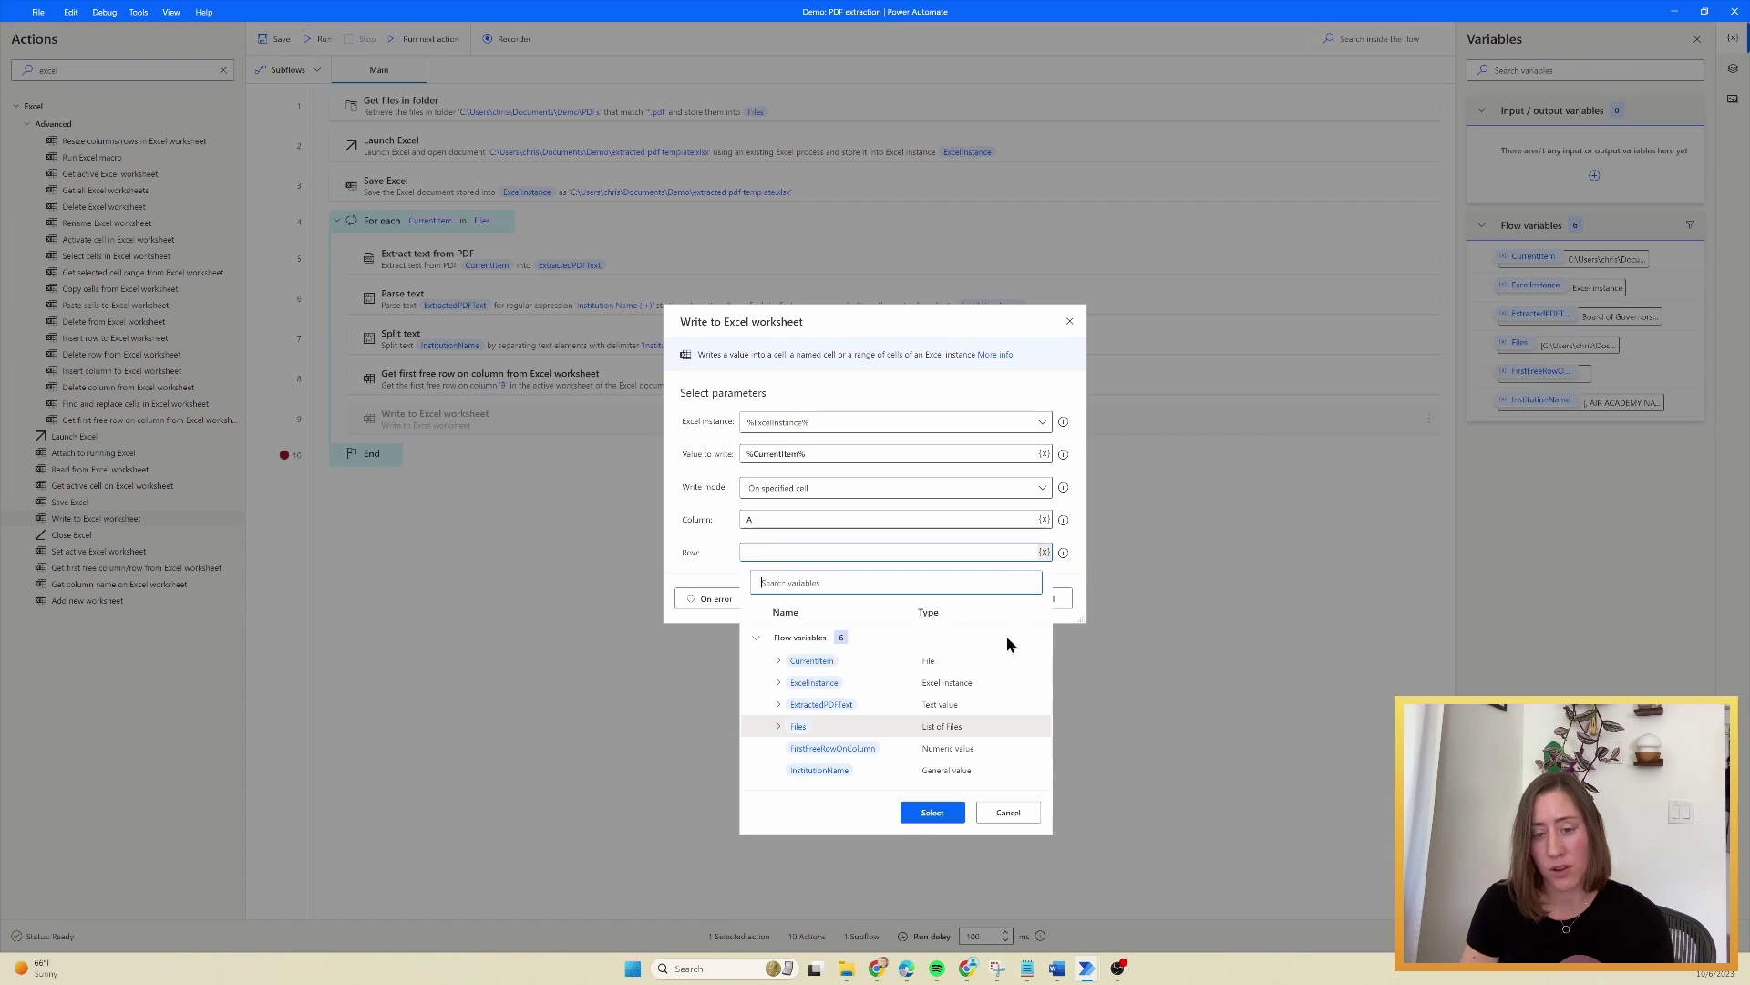
{"action": "left_click", "coordinate": [894, 751]}
{"action": "left_click", "coordinate": [944, 817]}
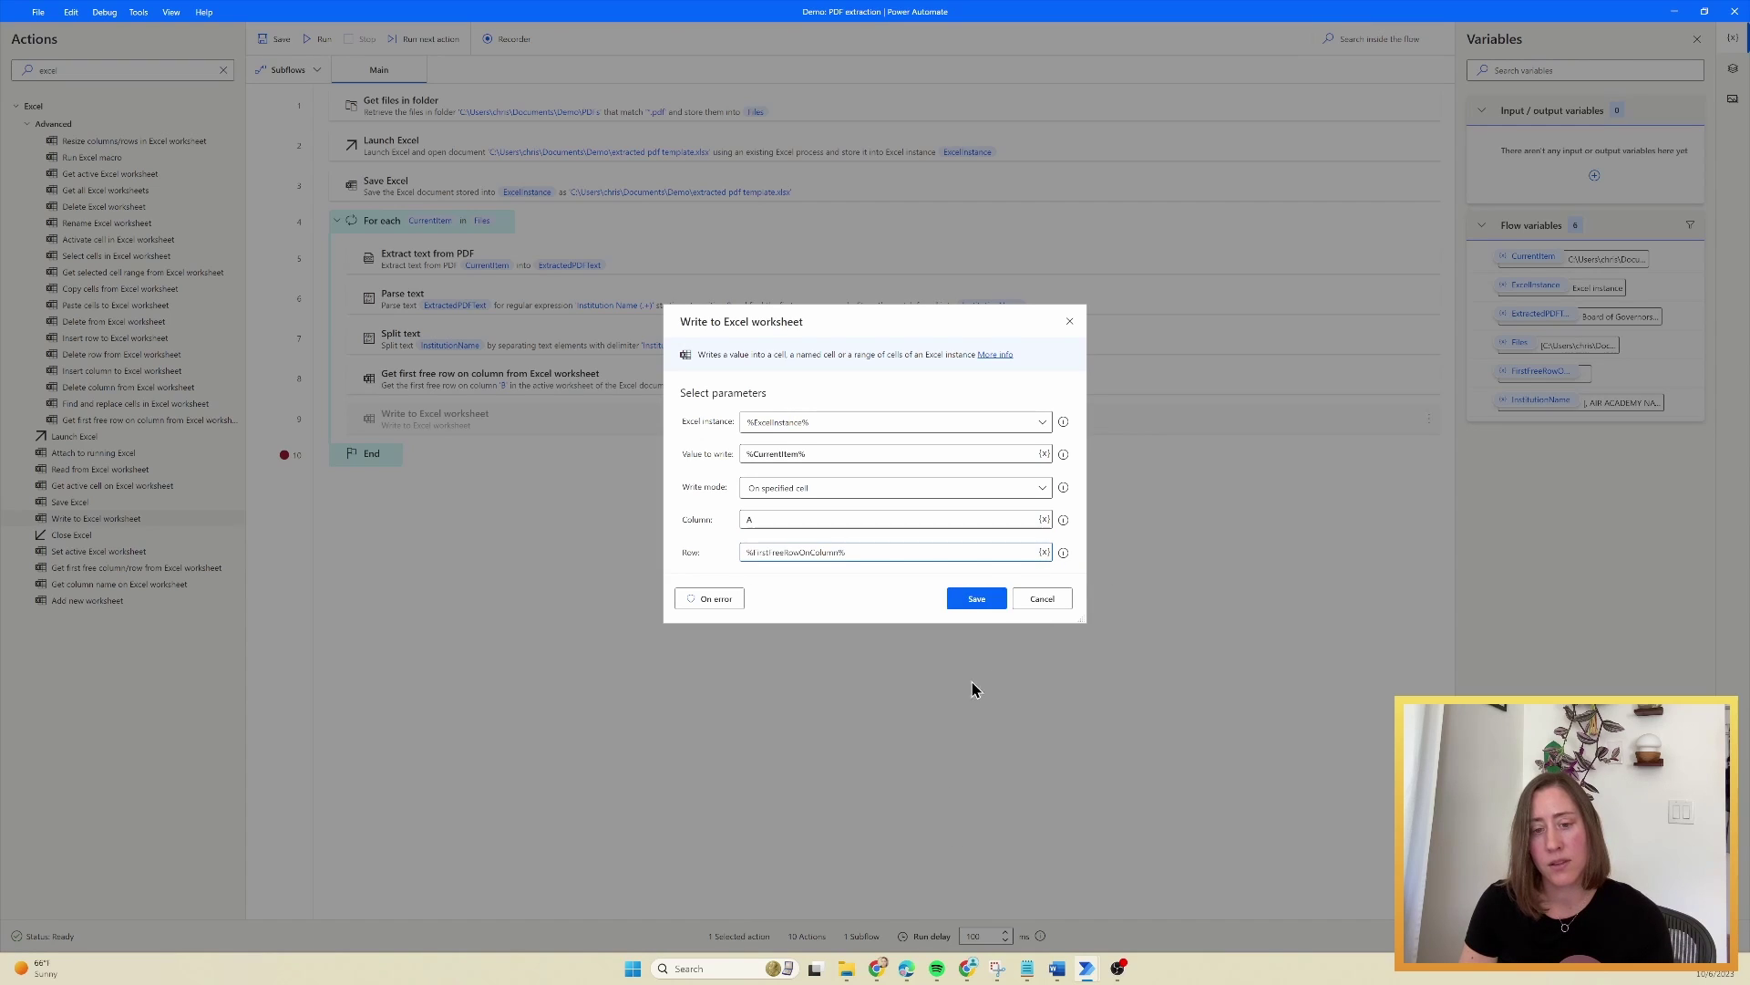
{"action": "left_click", "coordinate": [977, 599]}
- Add a second Write to Excel worksheet action at the end of the loop and set its value to %InstitutionName[1]%
{"action": "left_click_drag", "start_coordinate": [96, 518], "coordinate": [489, 436]}
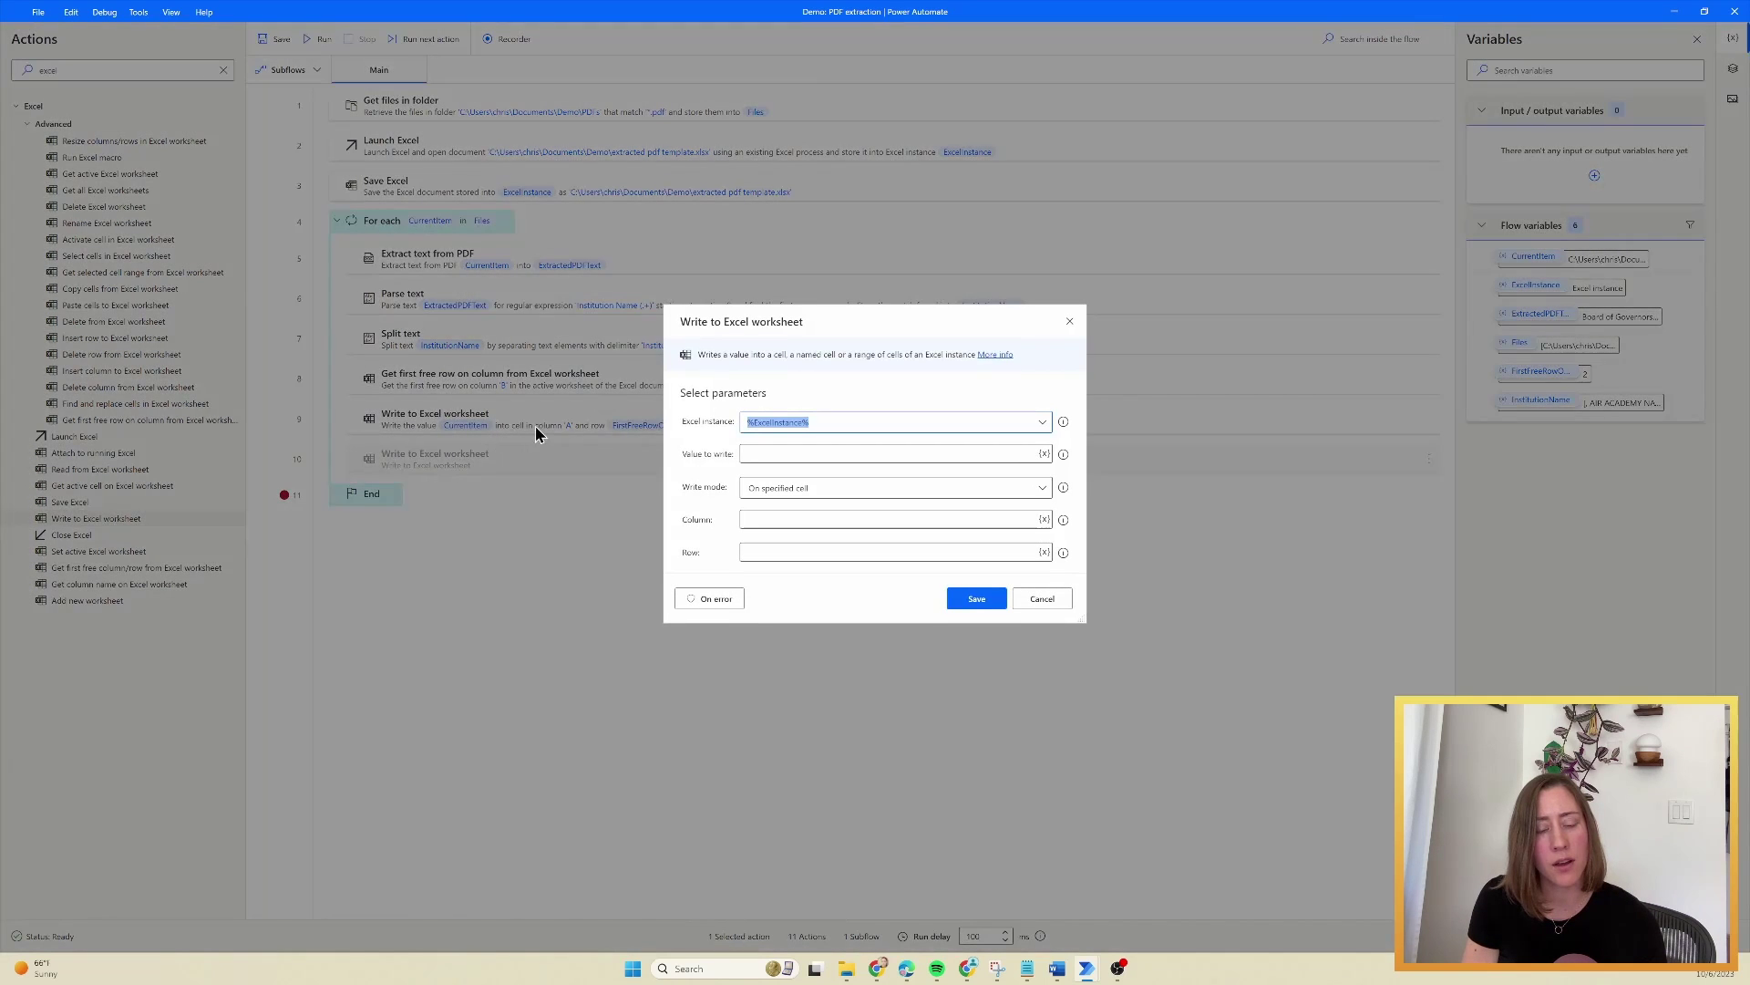
{"action": "left_click", "coordinate": [1026, 451]}
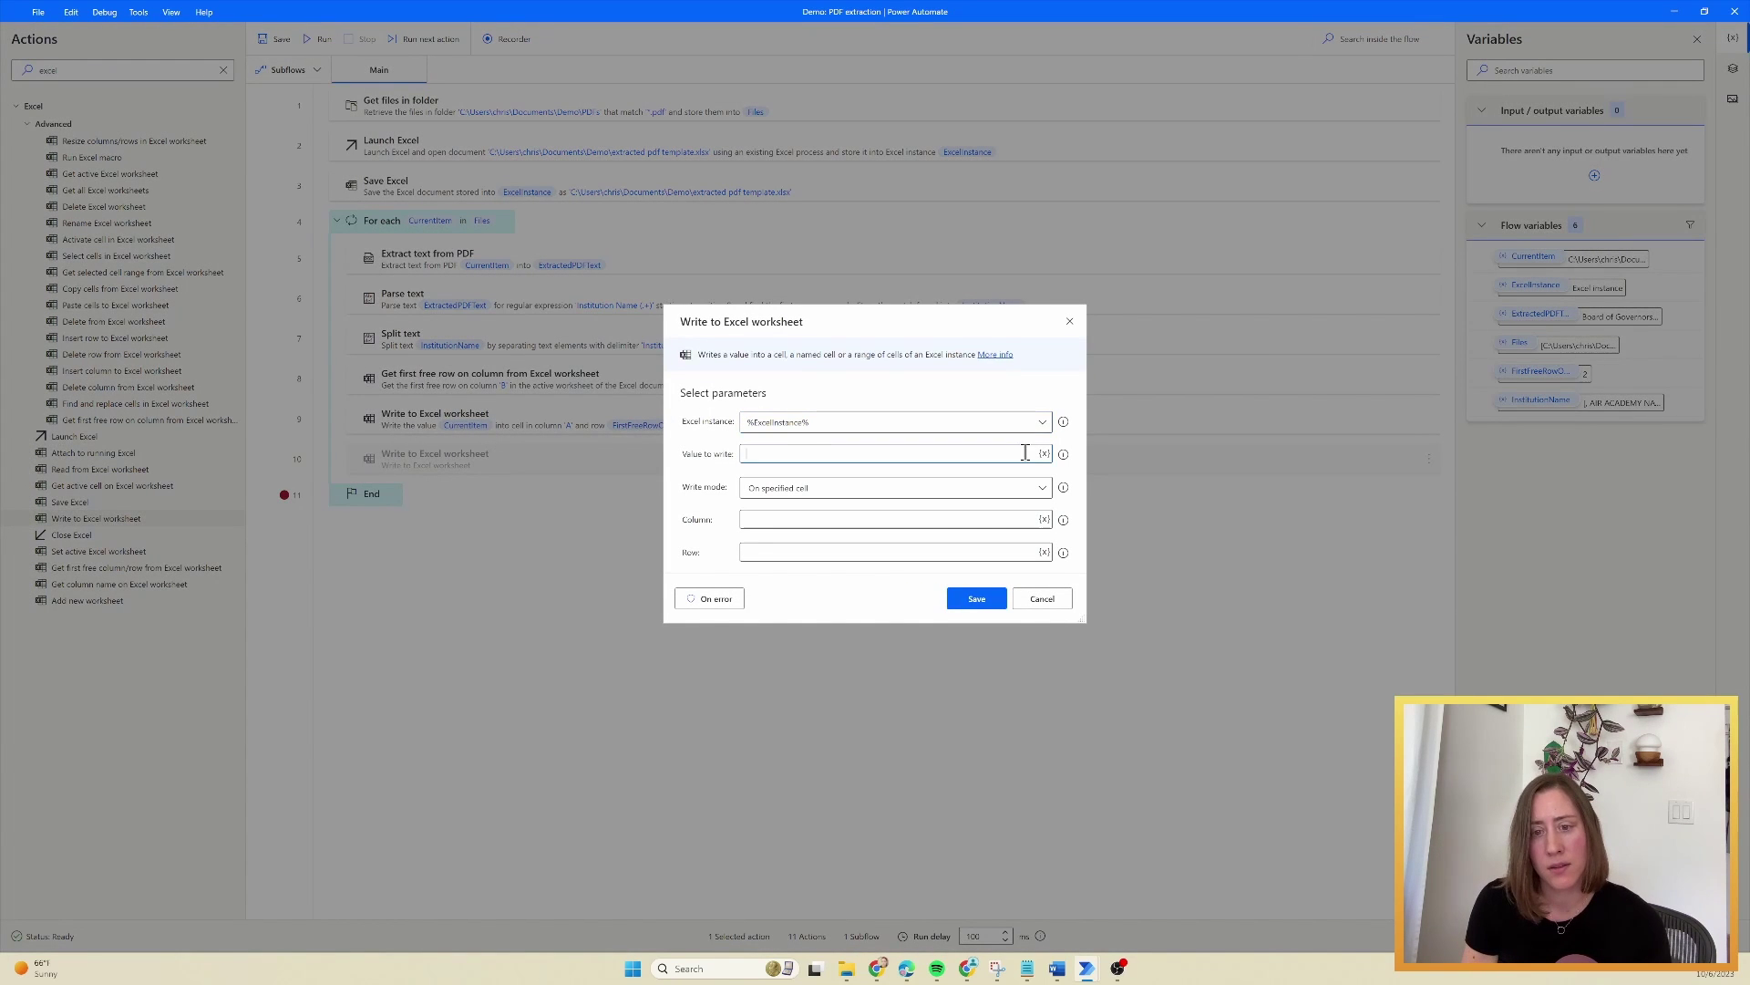
{"action": "left_click", "coordinate": [1044, 454]}
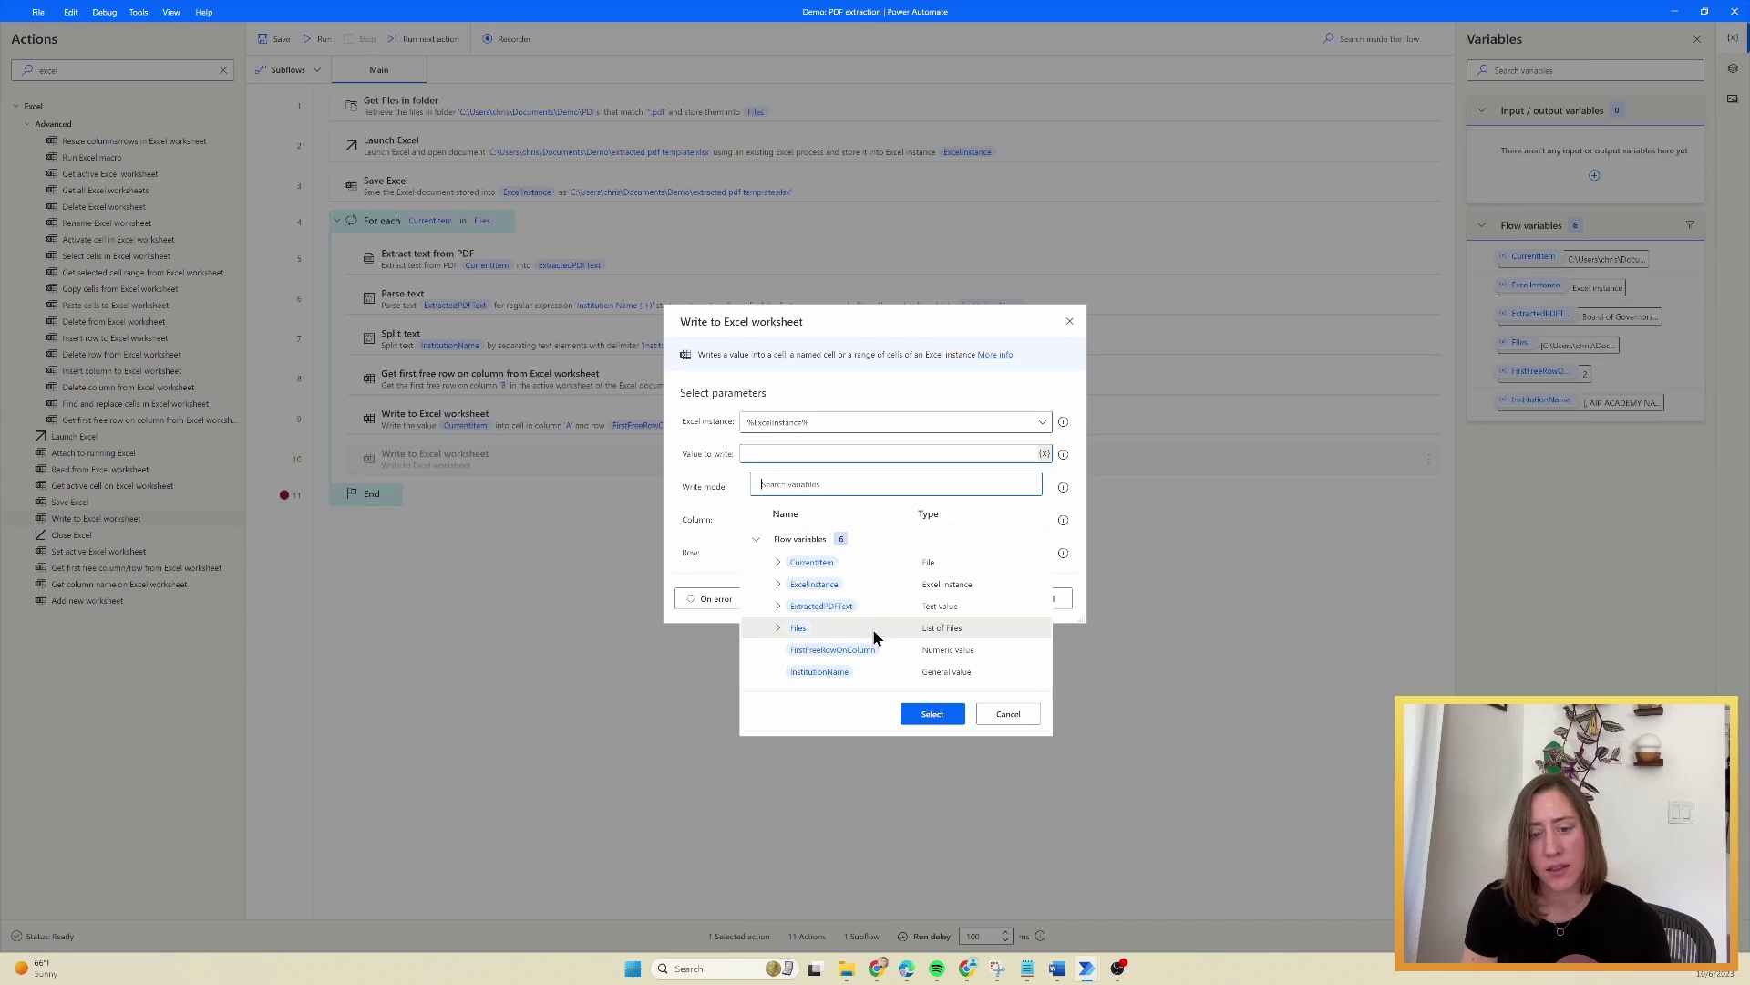
{"action": "left_click", "coordinate": [920, 676]}
{"action": "double_click", "coordinate": [921, 674]}
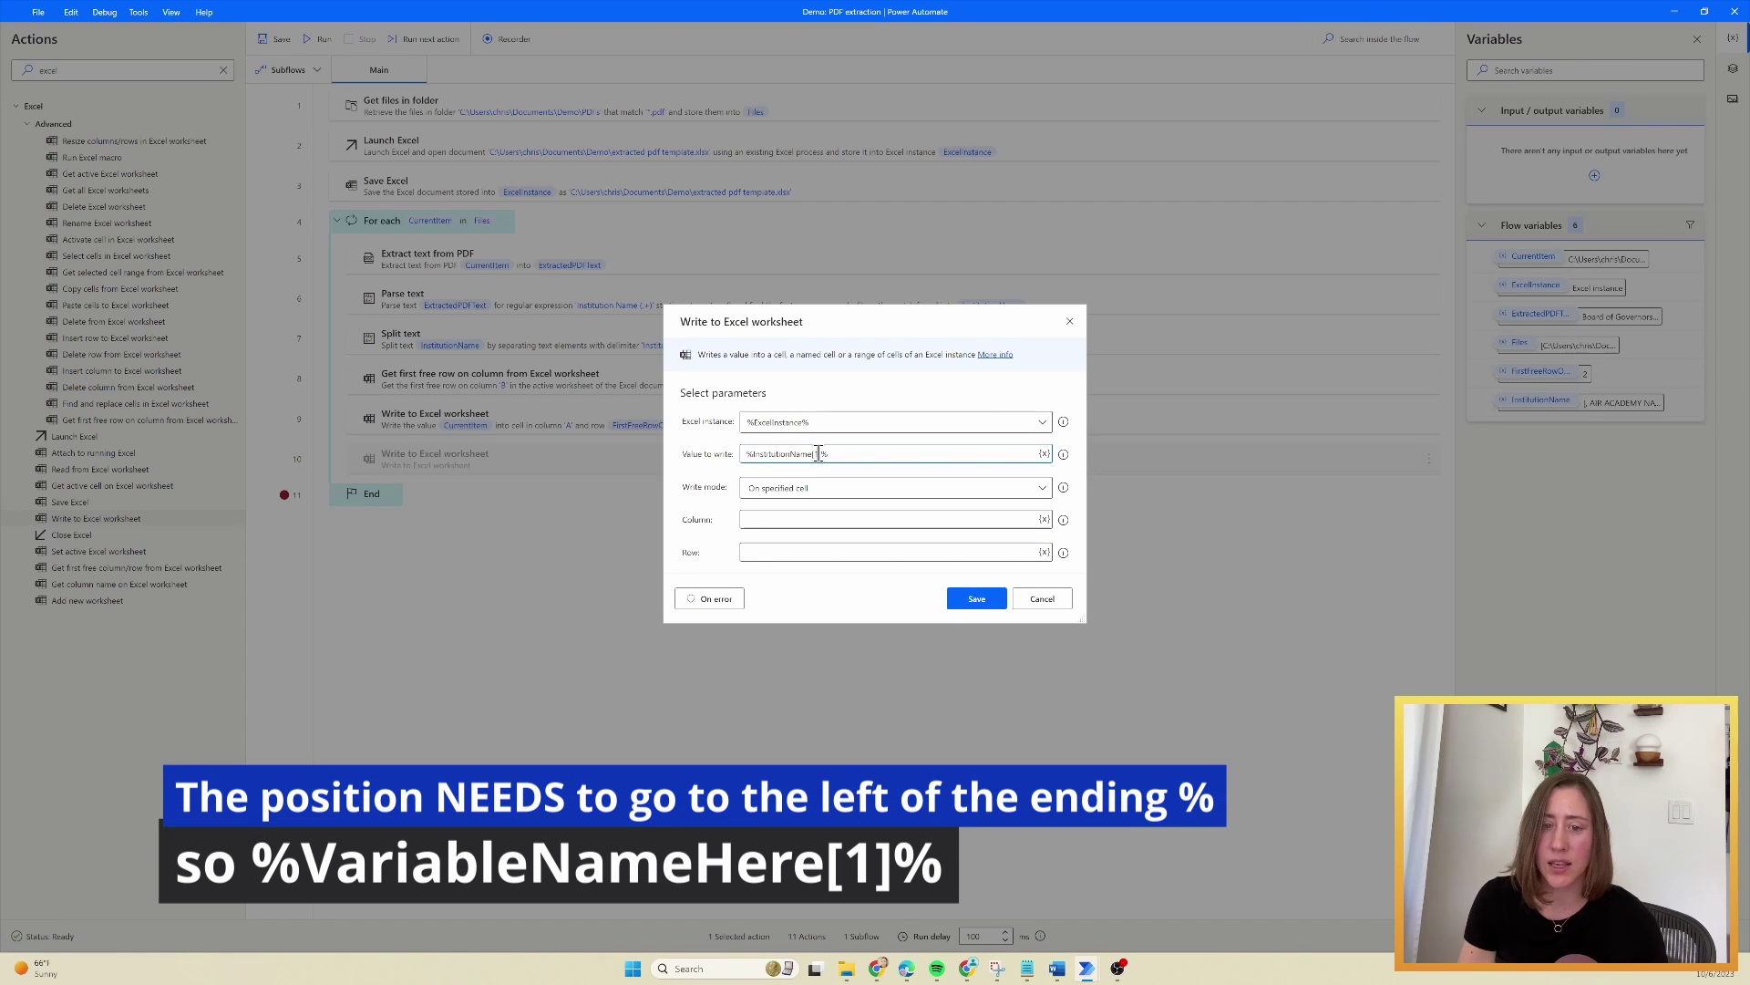
- Set the second write action's target cell to column B and row FirstFreeRowOnColumn, and save it
{"action": "left_click", "coordinate": [1002, 520]}
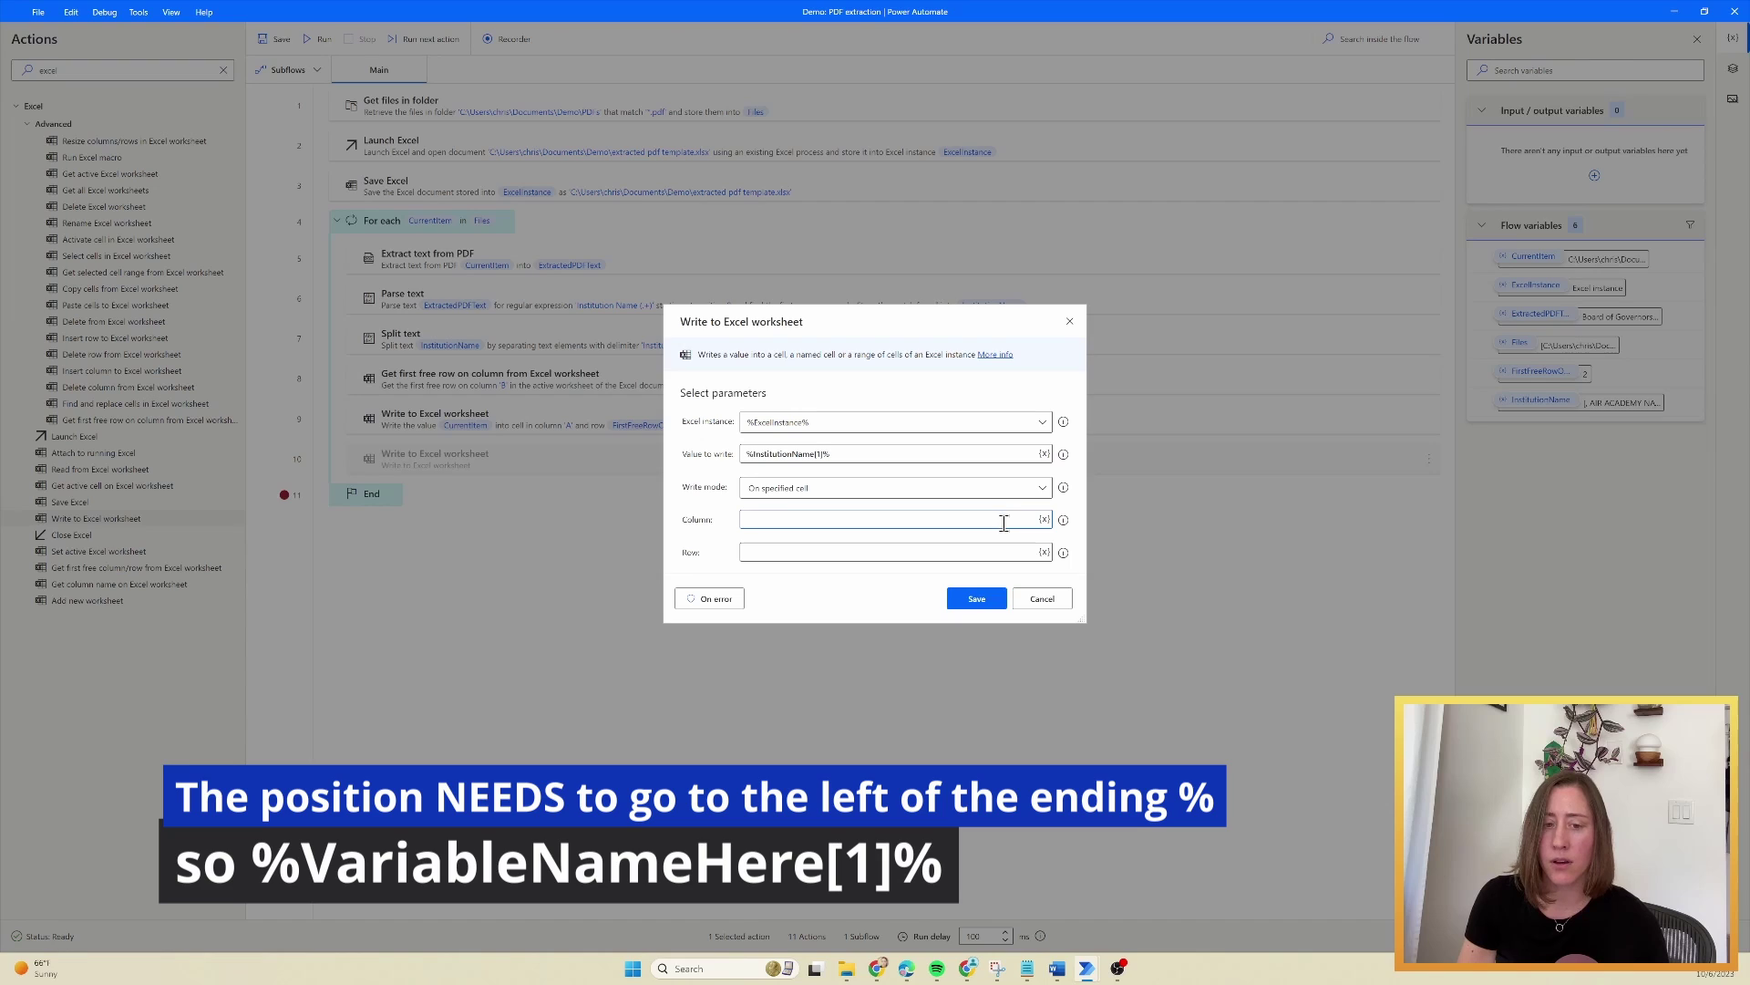
{"action": "type", "text": "B"}
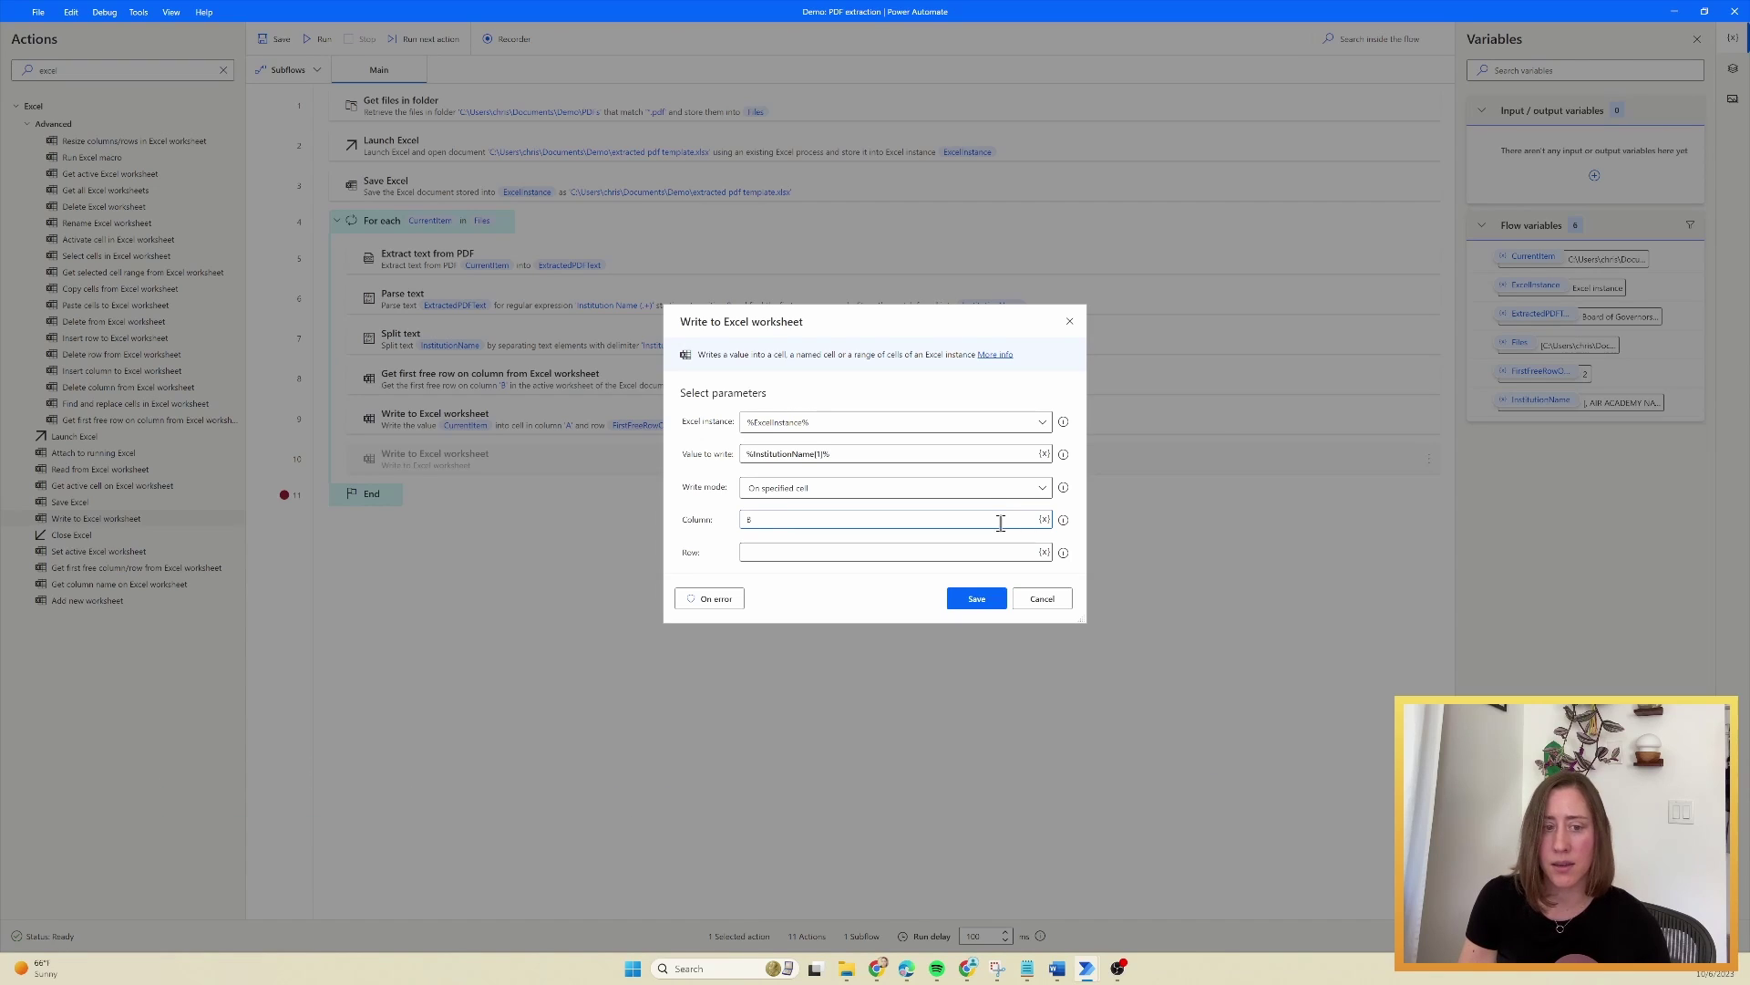
{"action": "left_click", "coordinate": [868, 550]}
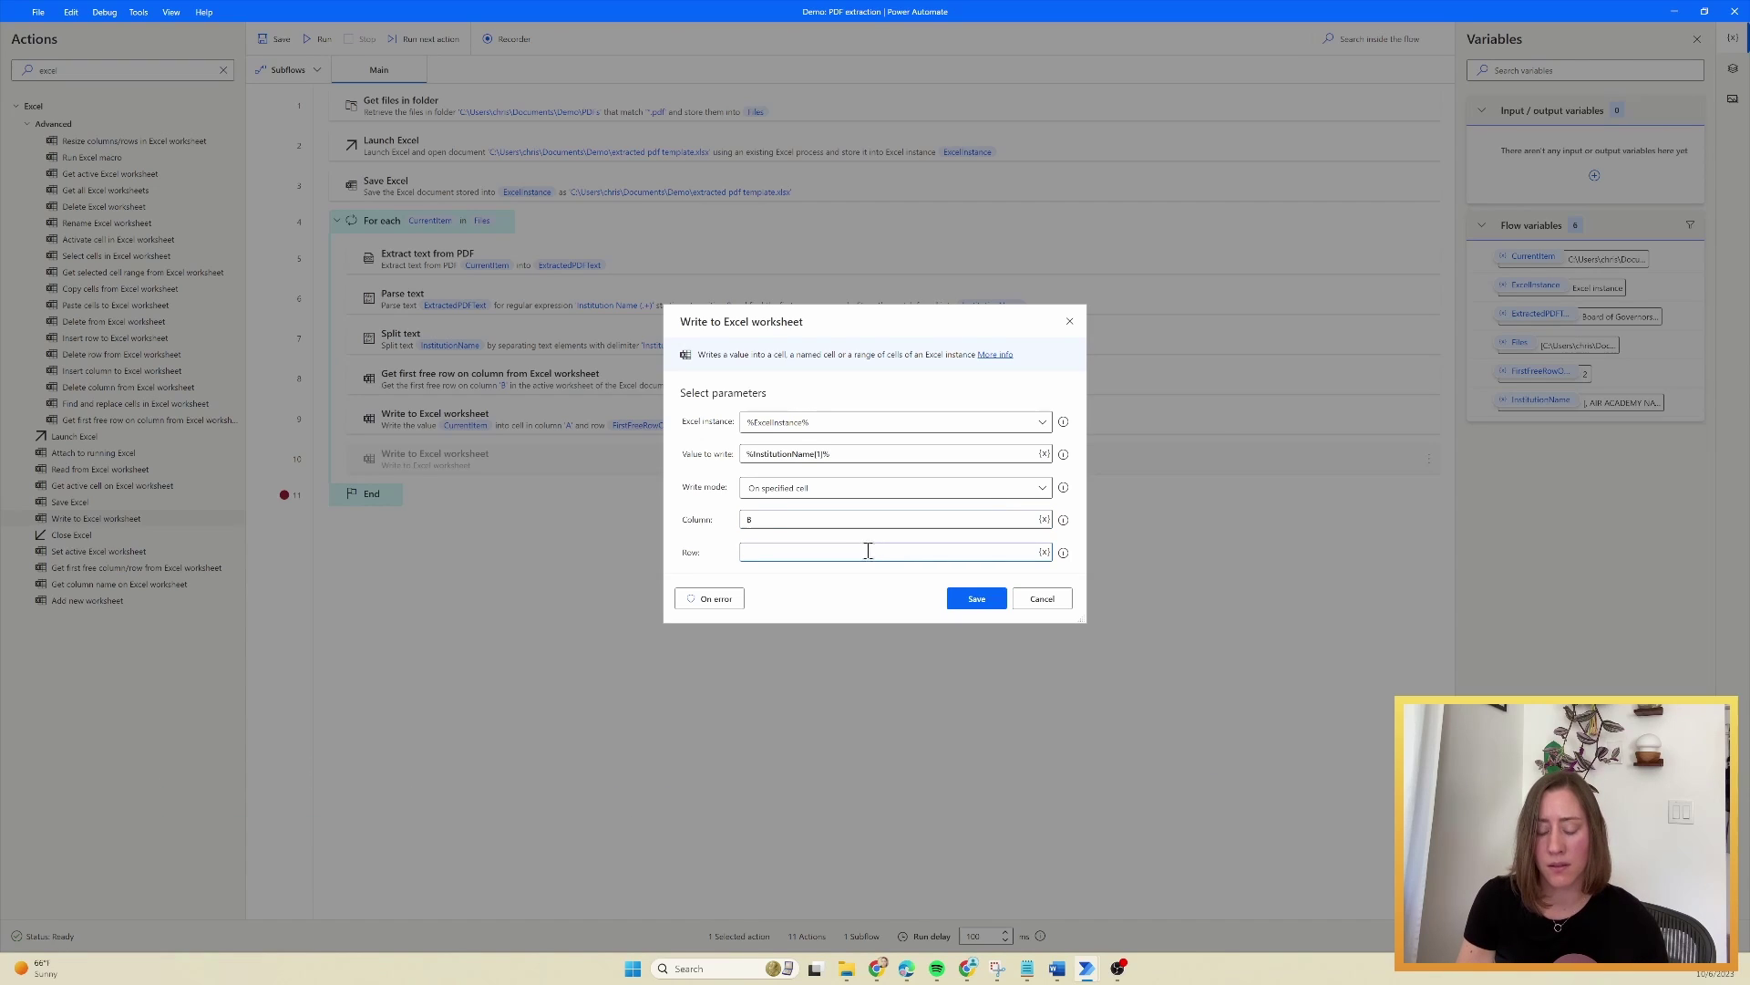
{"action": "left_click", "coordinate": [1045, 552]}
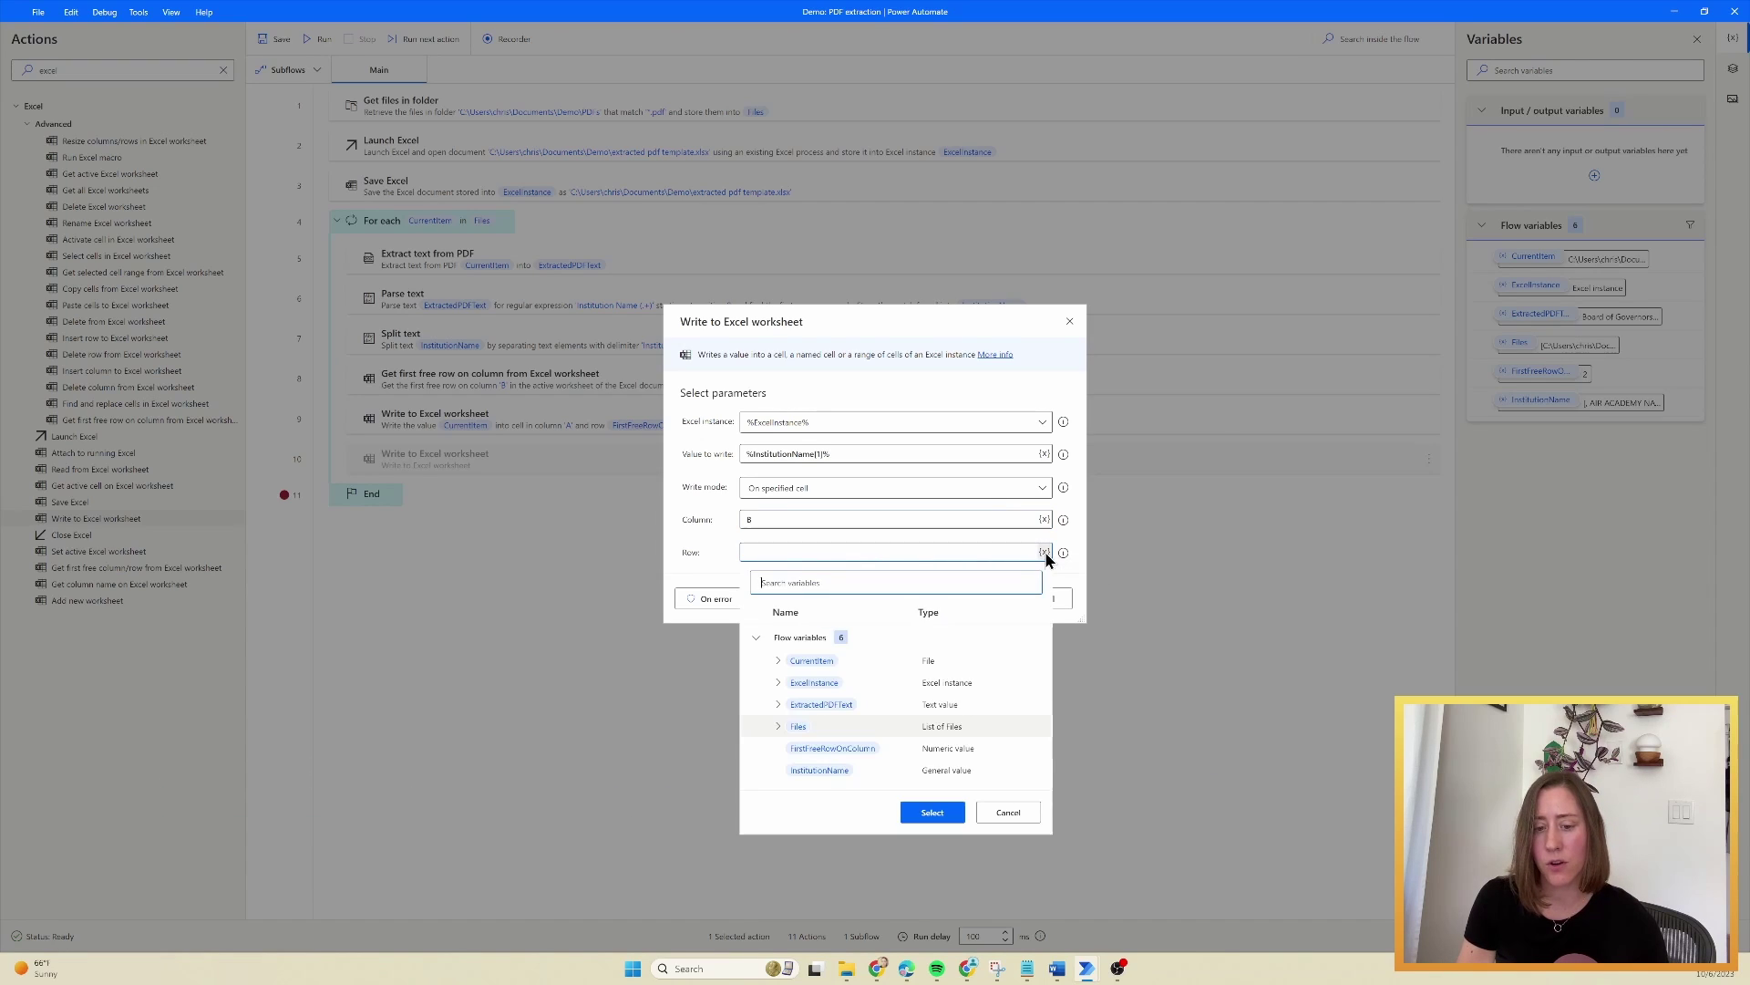
{"action": "left_click", "coordinate": [921, 753]}
{"action": "left_click", "coordinate": [942, 813]}
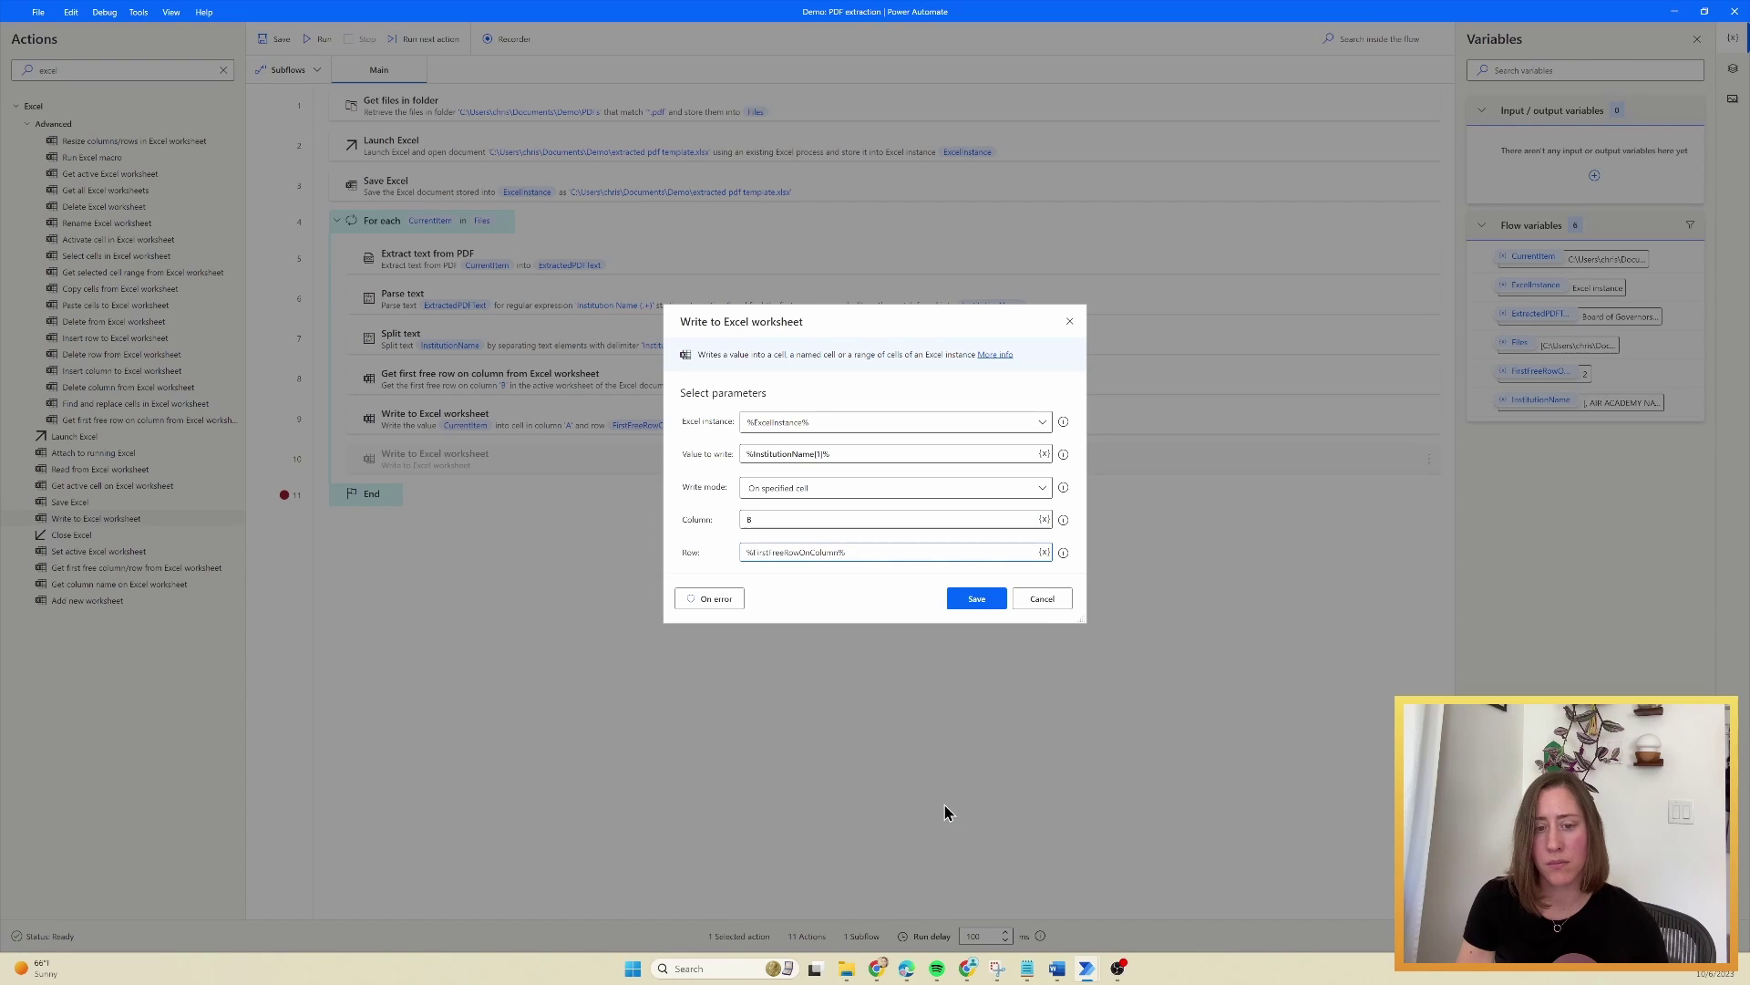
{"action": "left_click", "coordinate": [993, 599]}
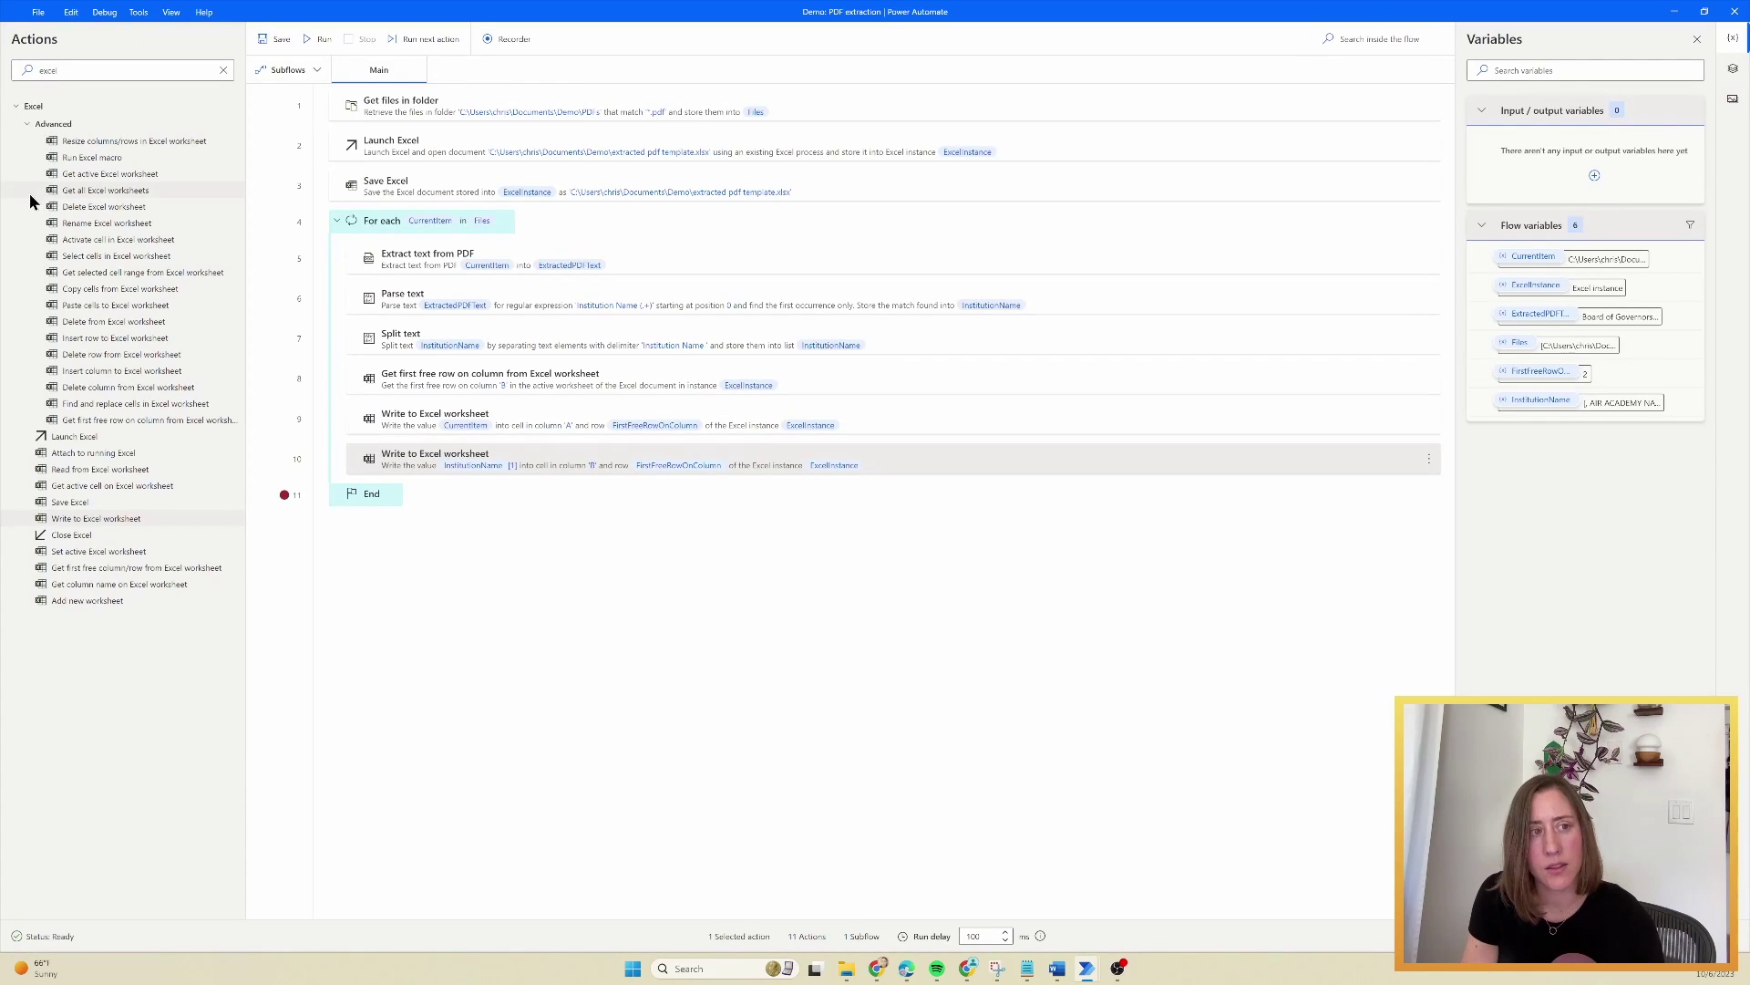
- Run the flow to the breakpoint, check the written row in the Excel template, and close the workbook without saving
{"action": "left_click", "coordinate": [319, 39]}
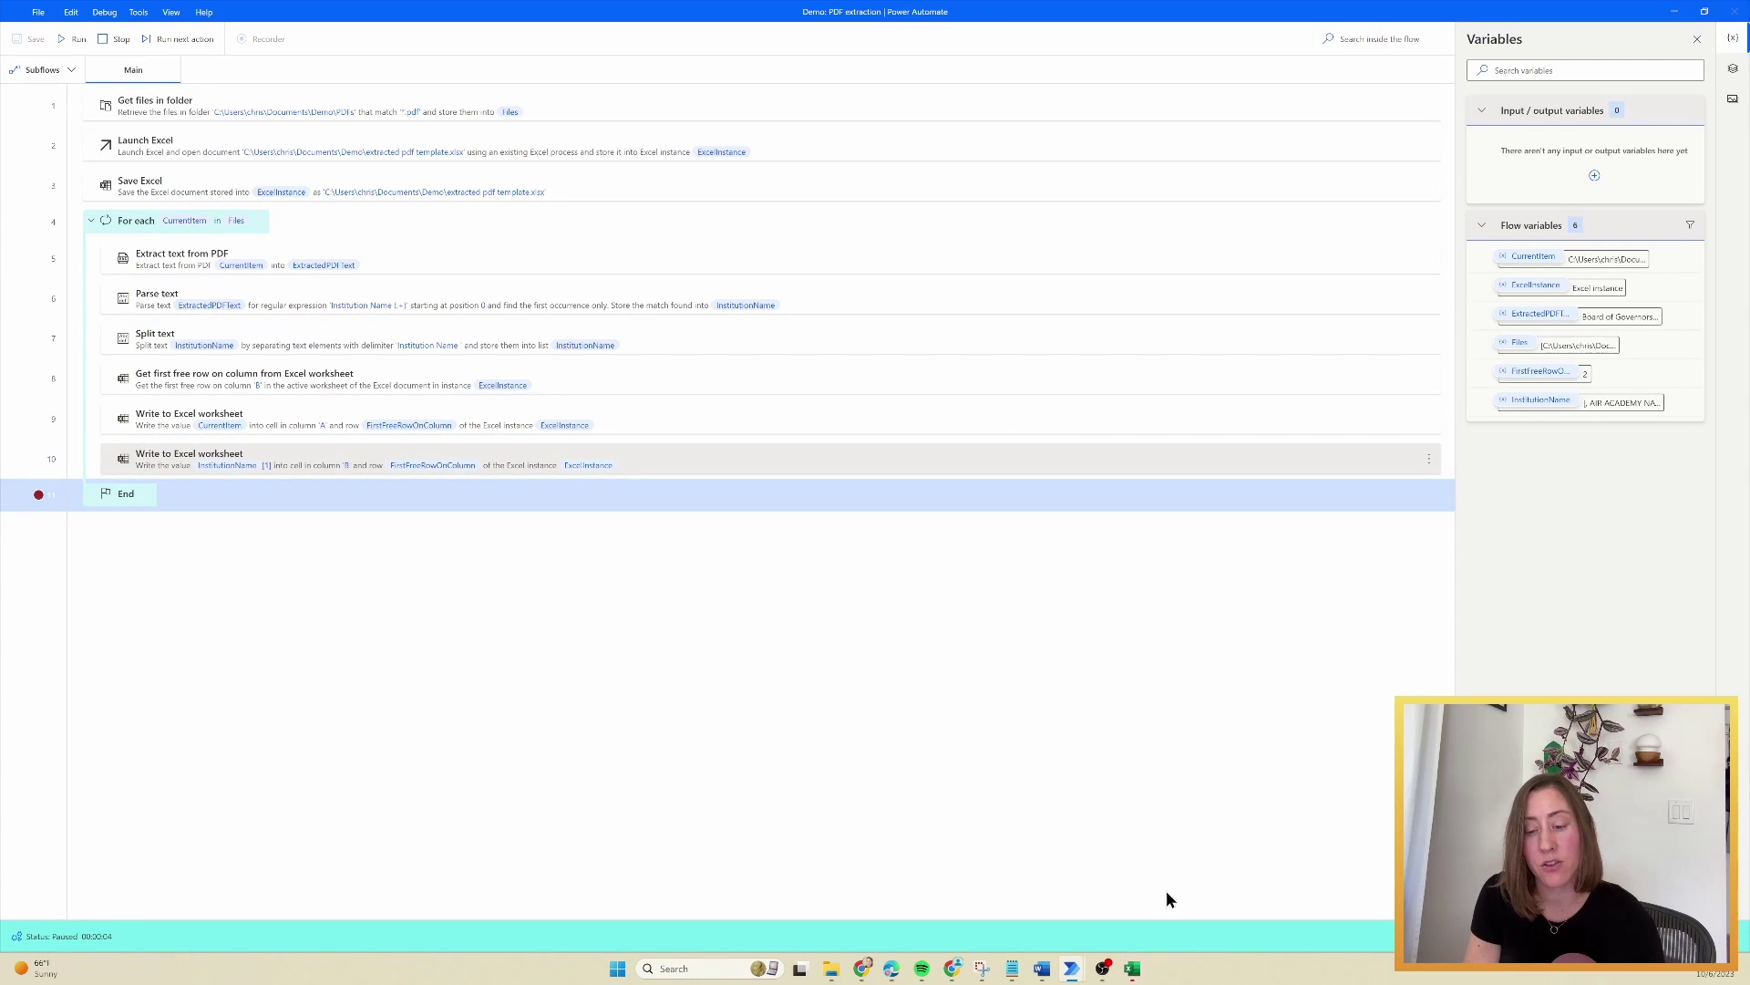
{"action": "left_click", "coordinate": [1135, 970]}
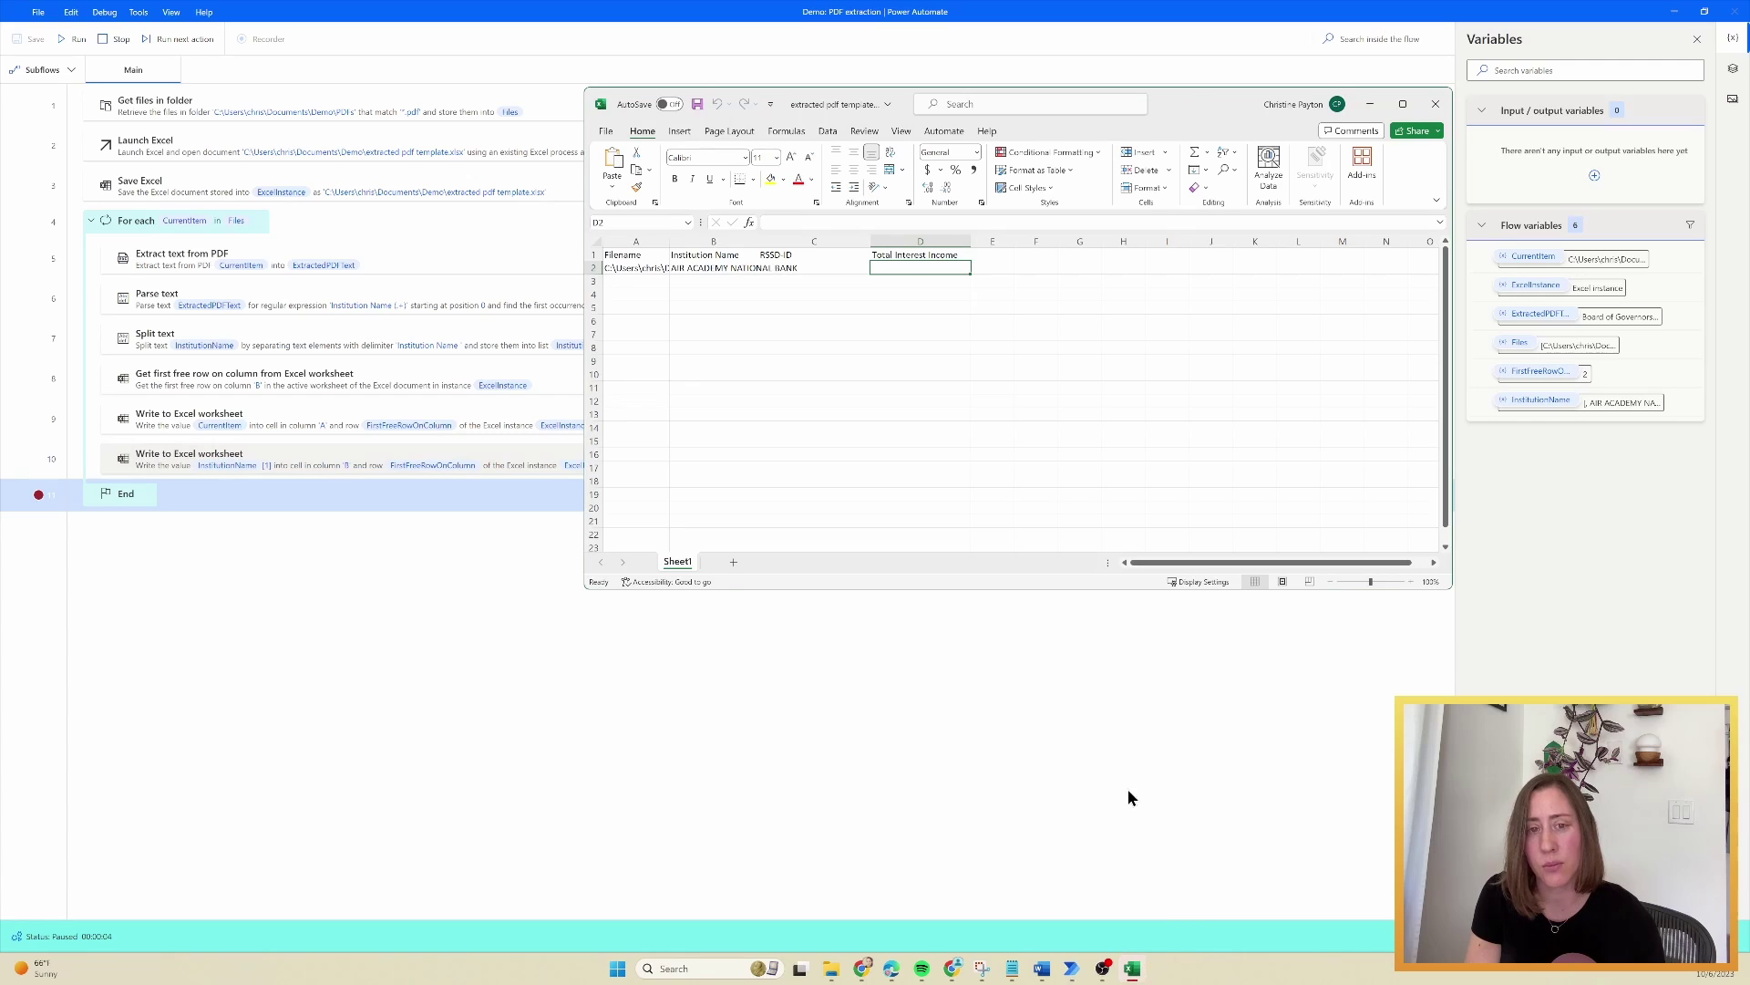
{"action": "left_click", "coordinate": [629, 267]}
{"action": "left_click", "coordinate": [697, 268]}
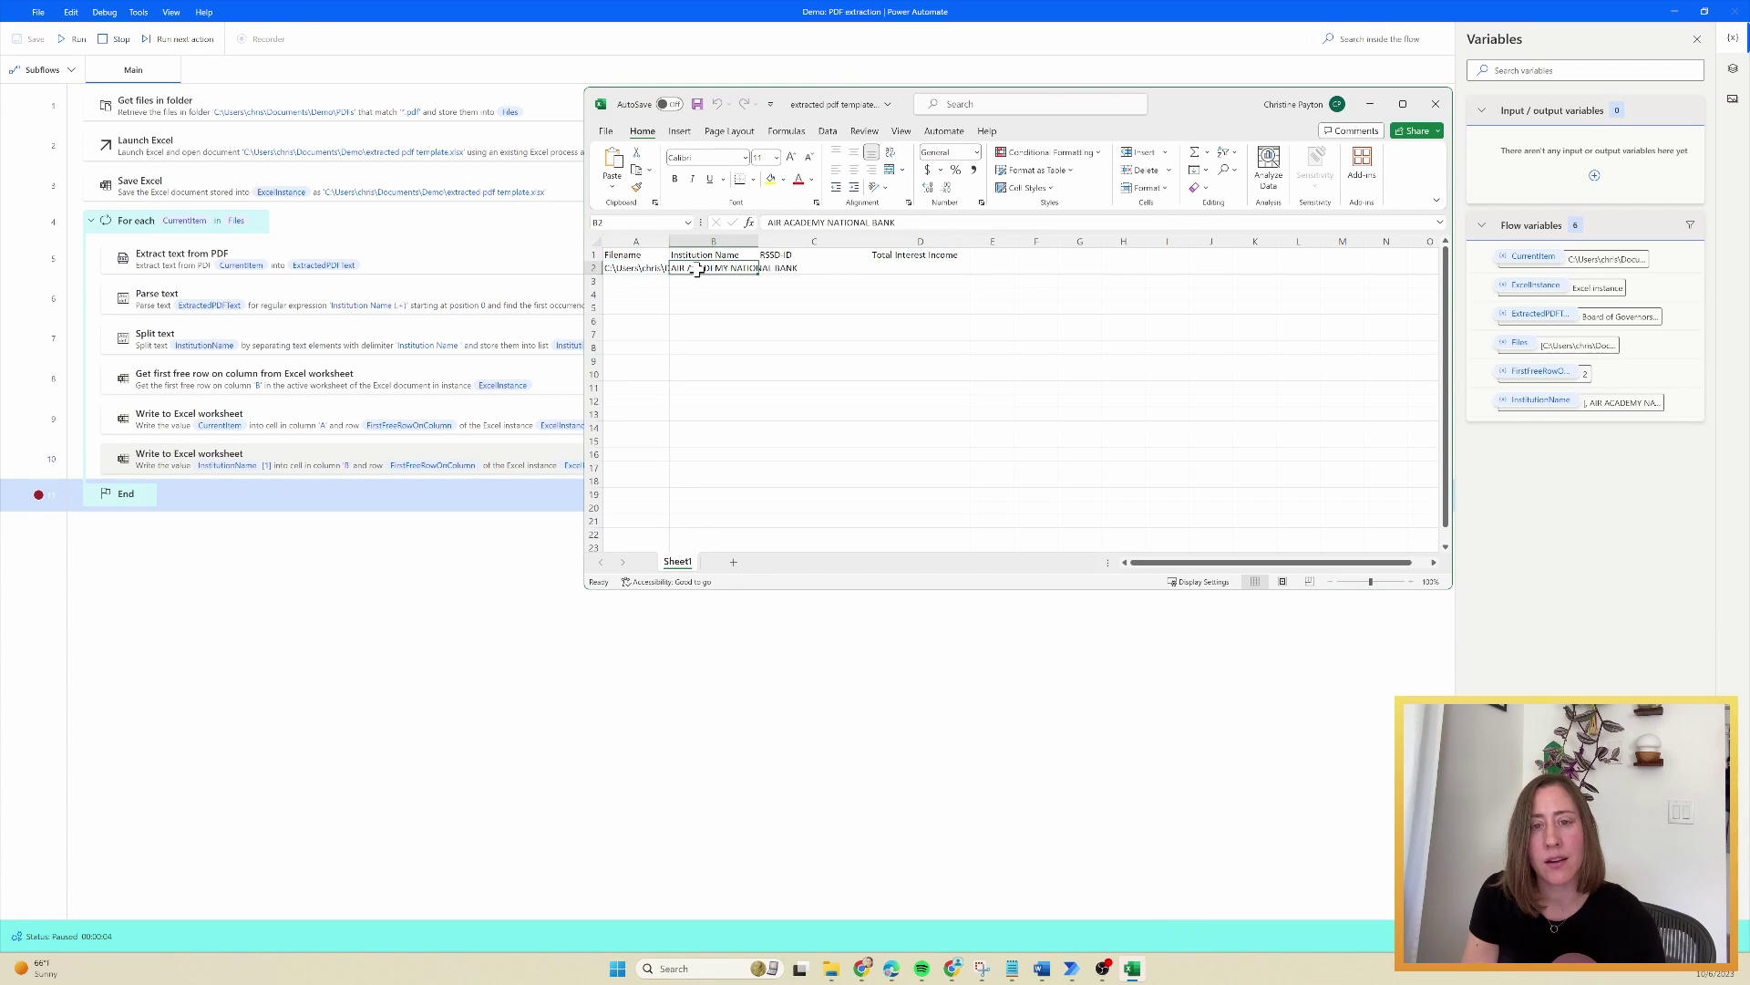
{"action": "left_click", "coordinate": [801, 268]}
{"action": "left_click", "coordinate": [923, 268]}
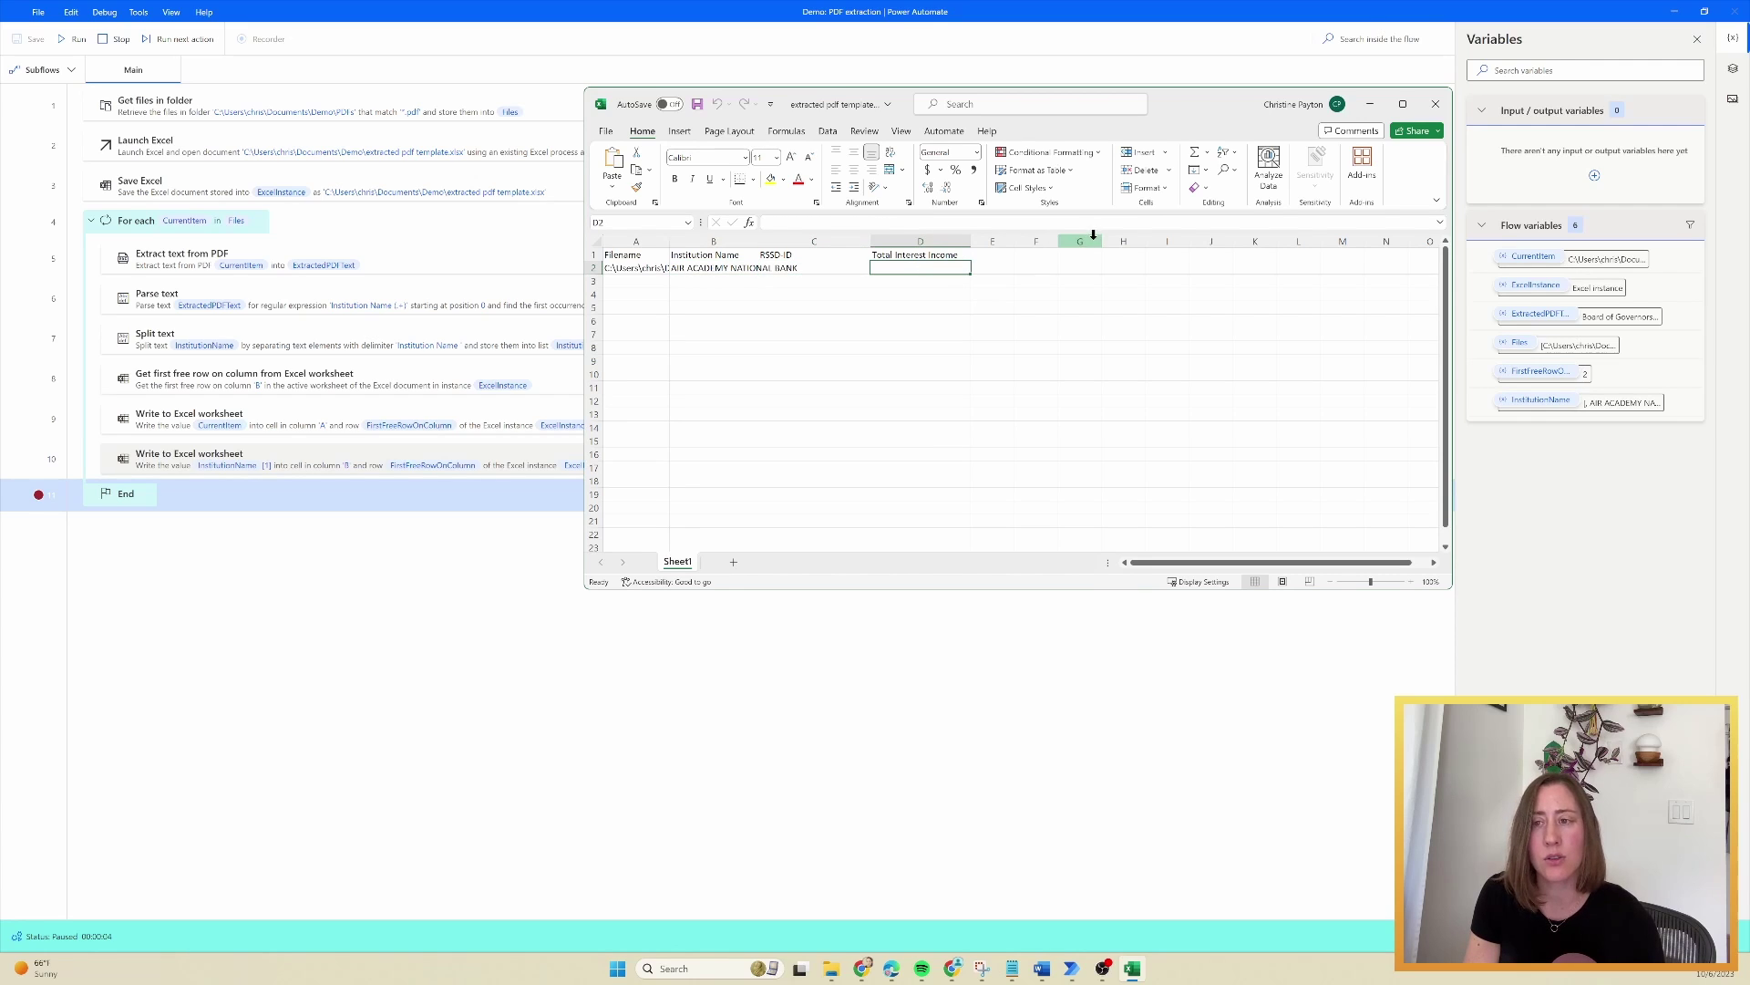
{"action": "left_click", "coordinate": [1436, 104]}
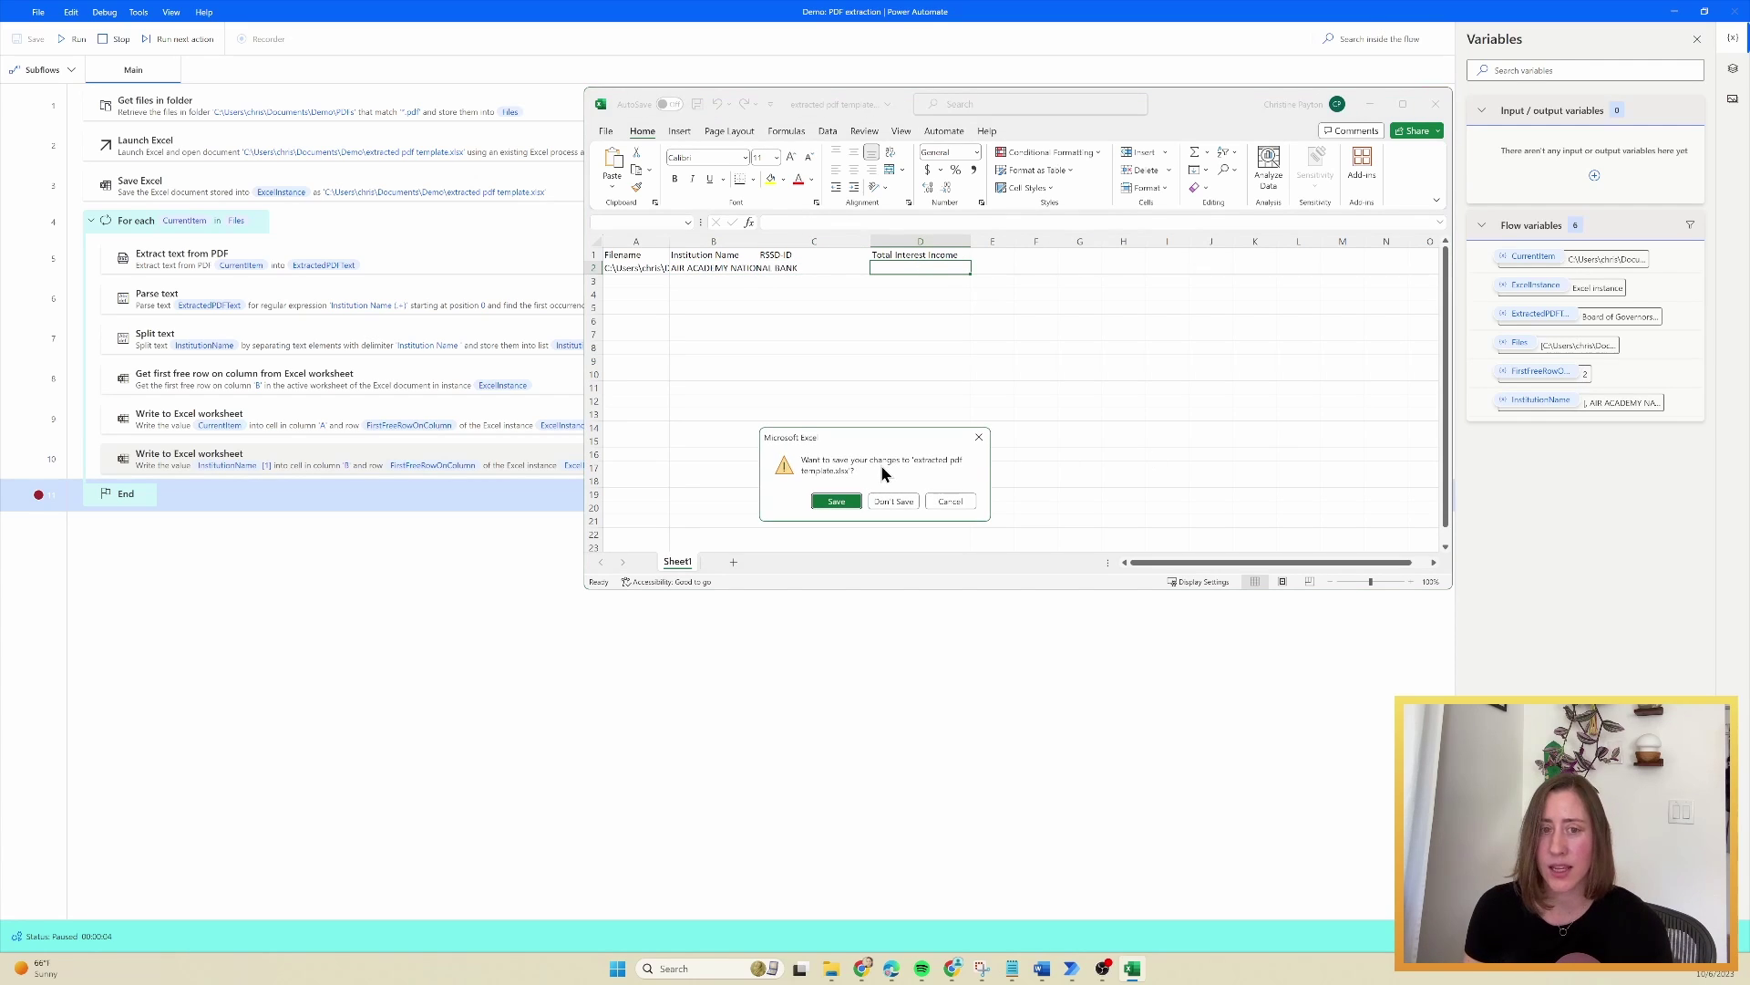
{"action": "left_click", "coordinate": [893, 502]}
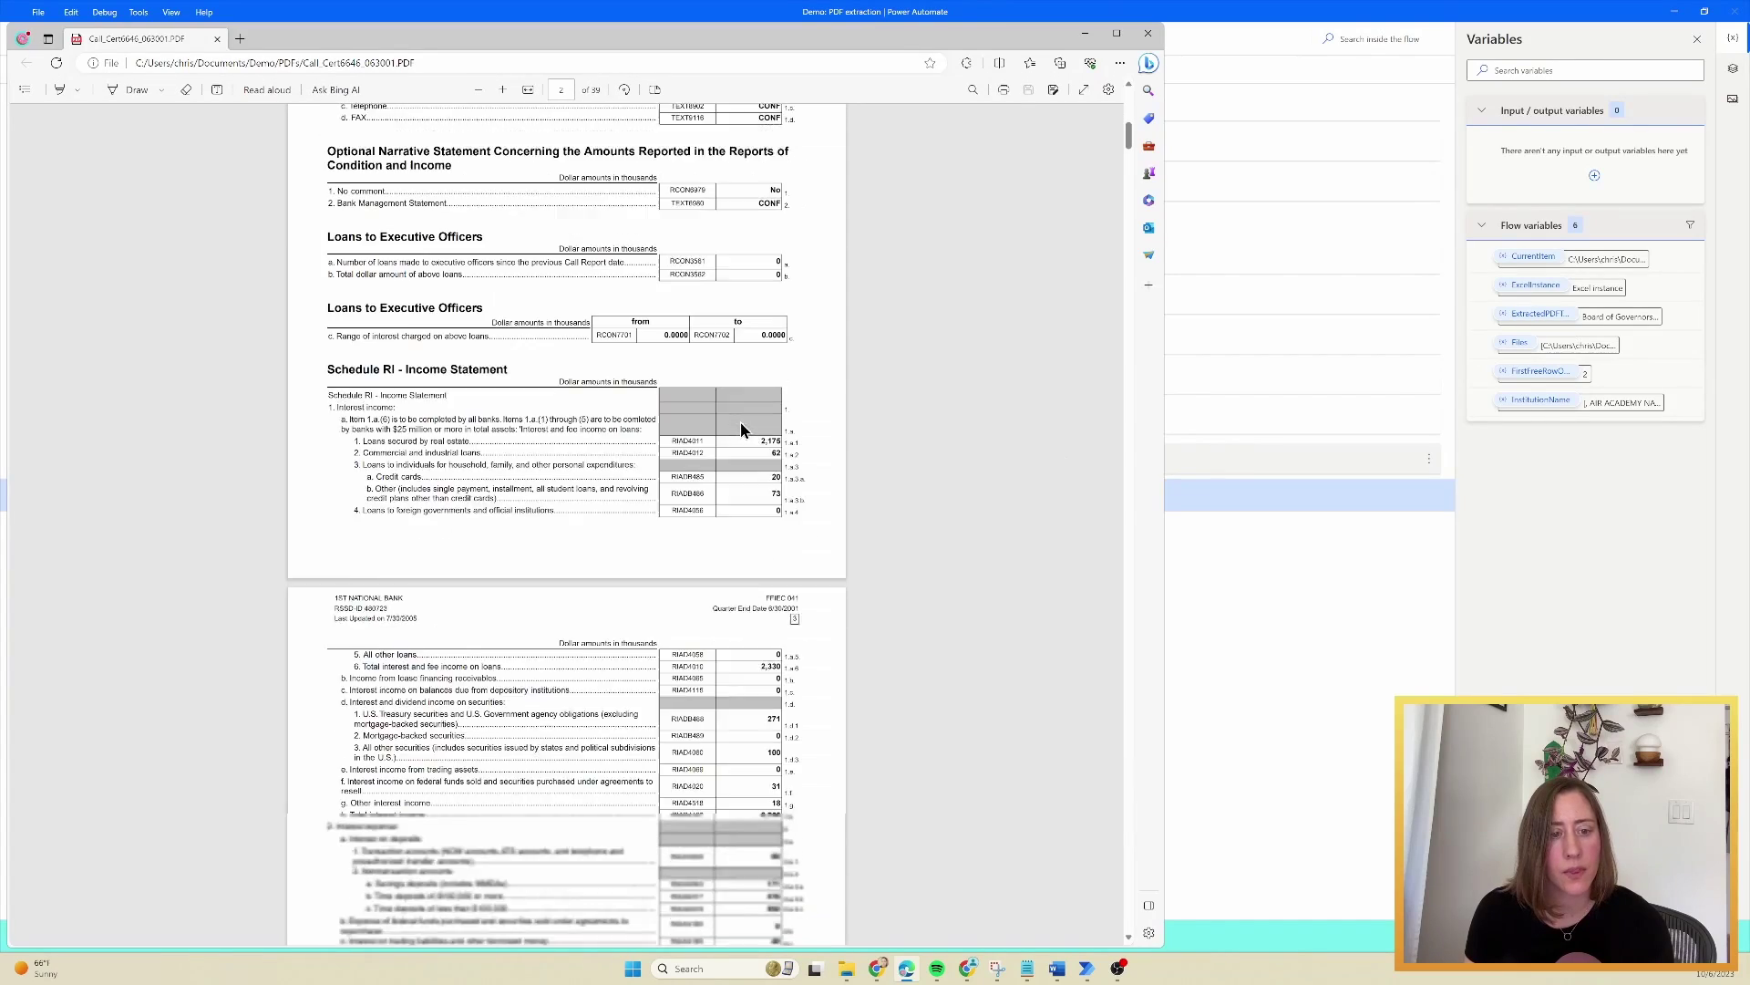
- Find the Total interest income line in Call_Cert6646_063001.PDF and select its code RIAD4107
{"action": "scroll", "coordinate": [726, 438], "scroll_direction": "down", "scroll_amount": 10}
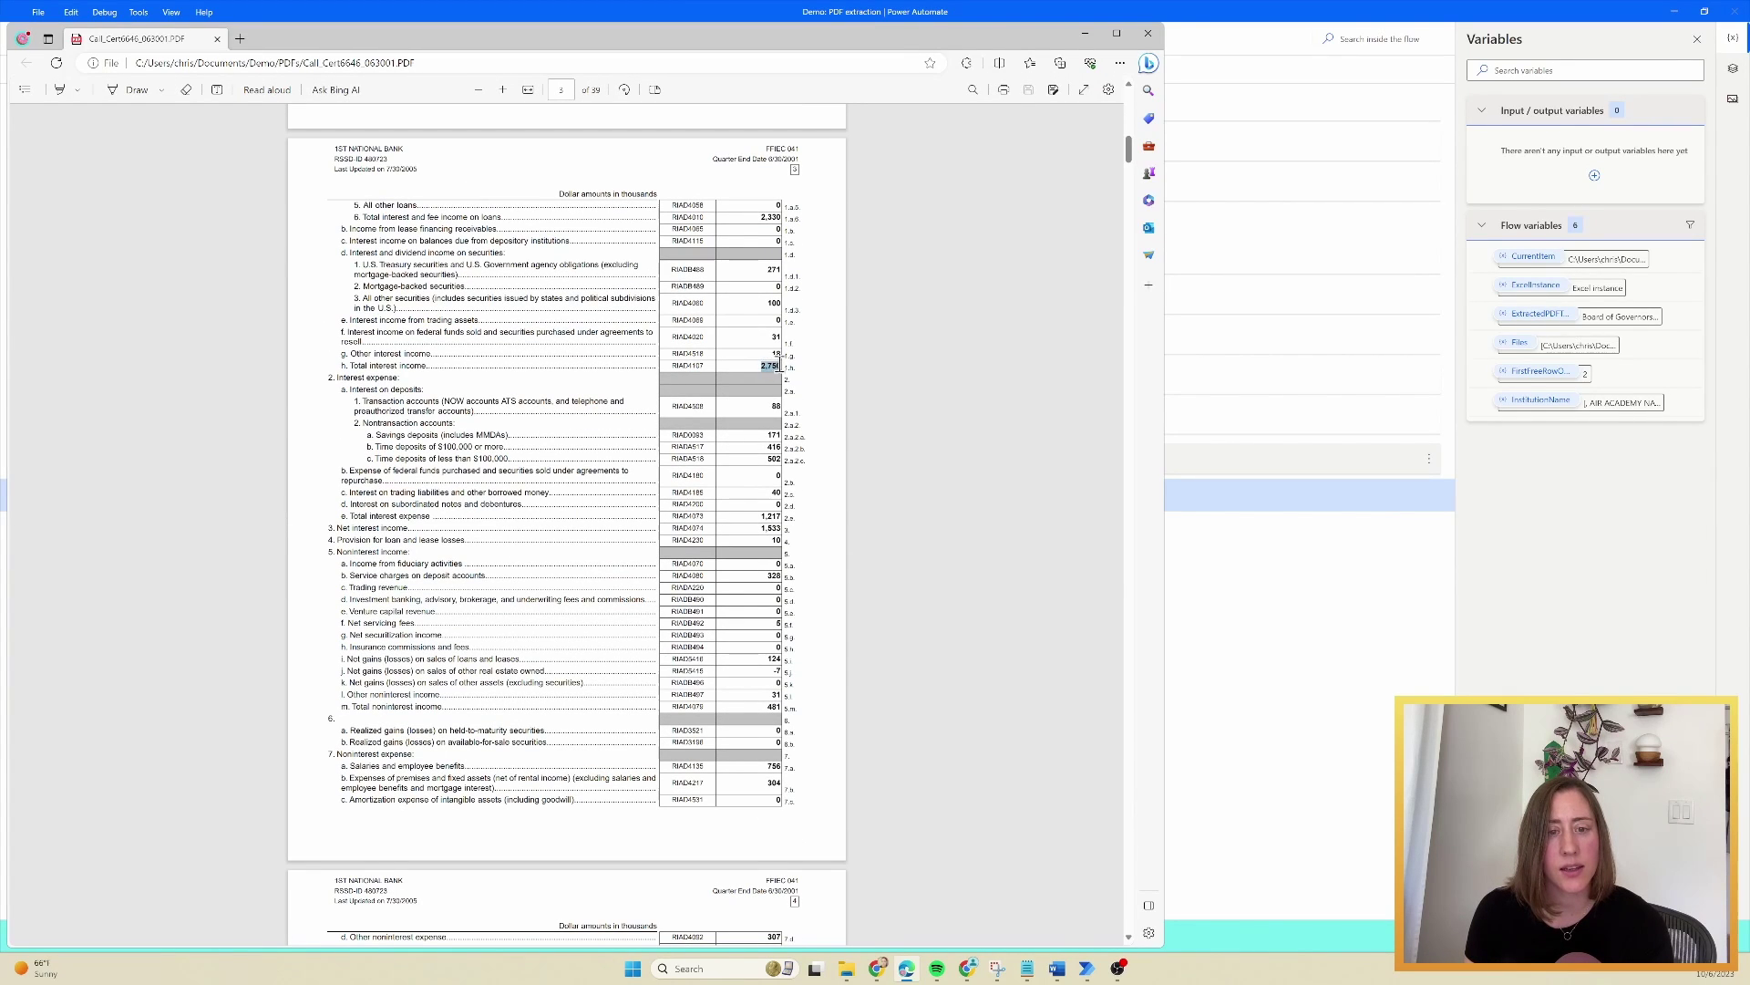
{"action": "double_click", "coordinate": [685, 365]}
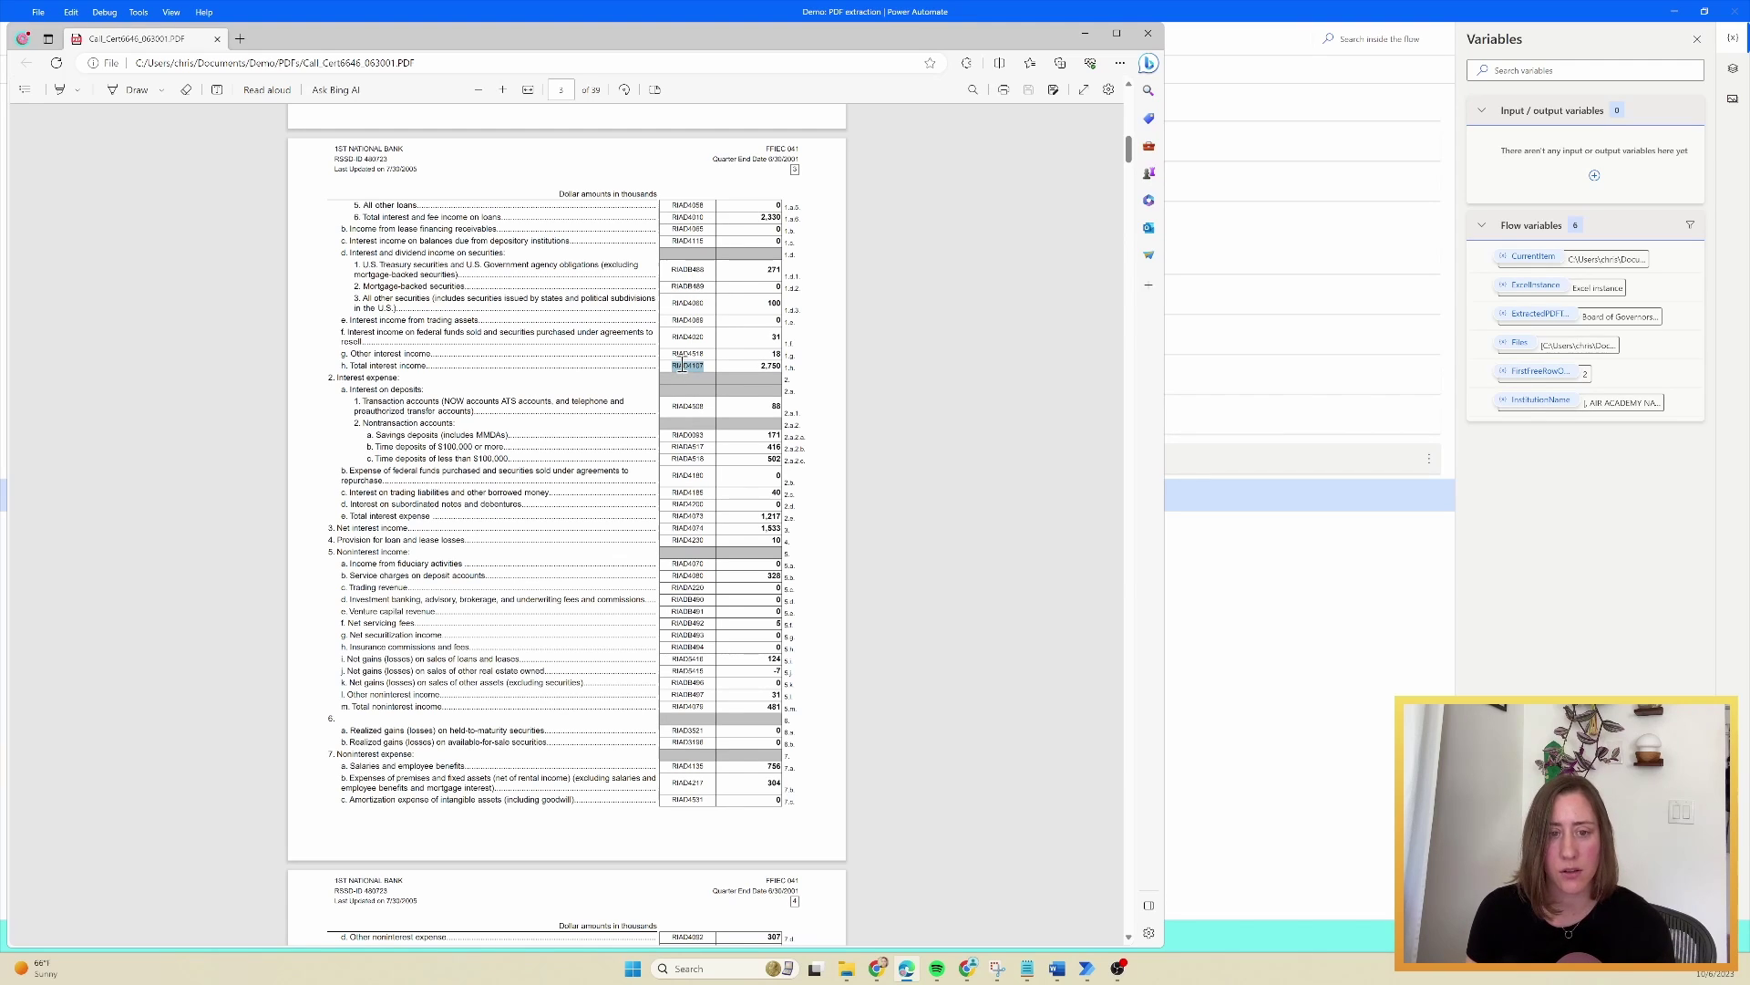
- Return to Power Automate, view the ExtractedPDFText variable value, and copy all of it into a blank Notepad document
{"action": "left_click", "coordinate": [1377, 638]}
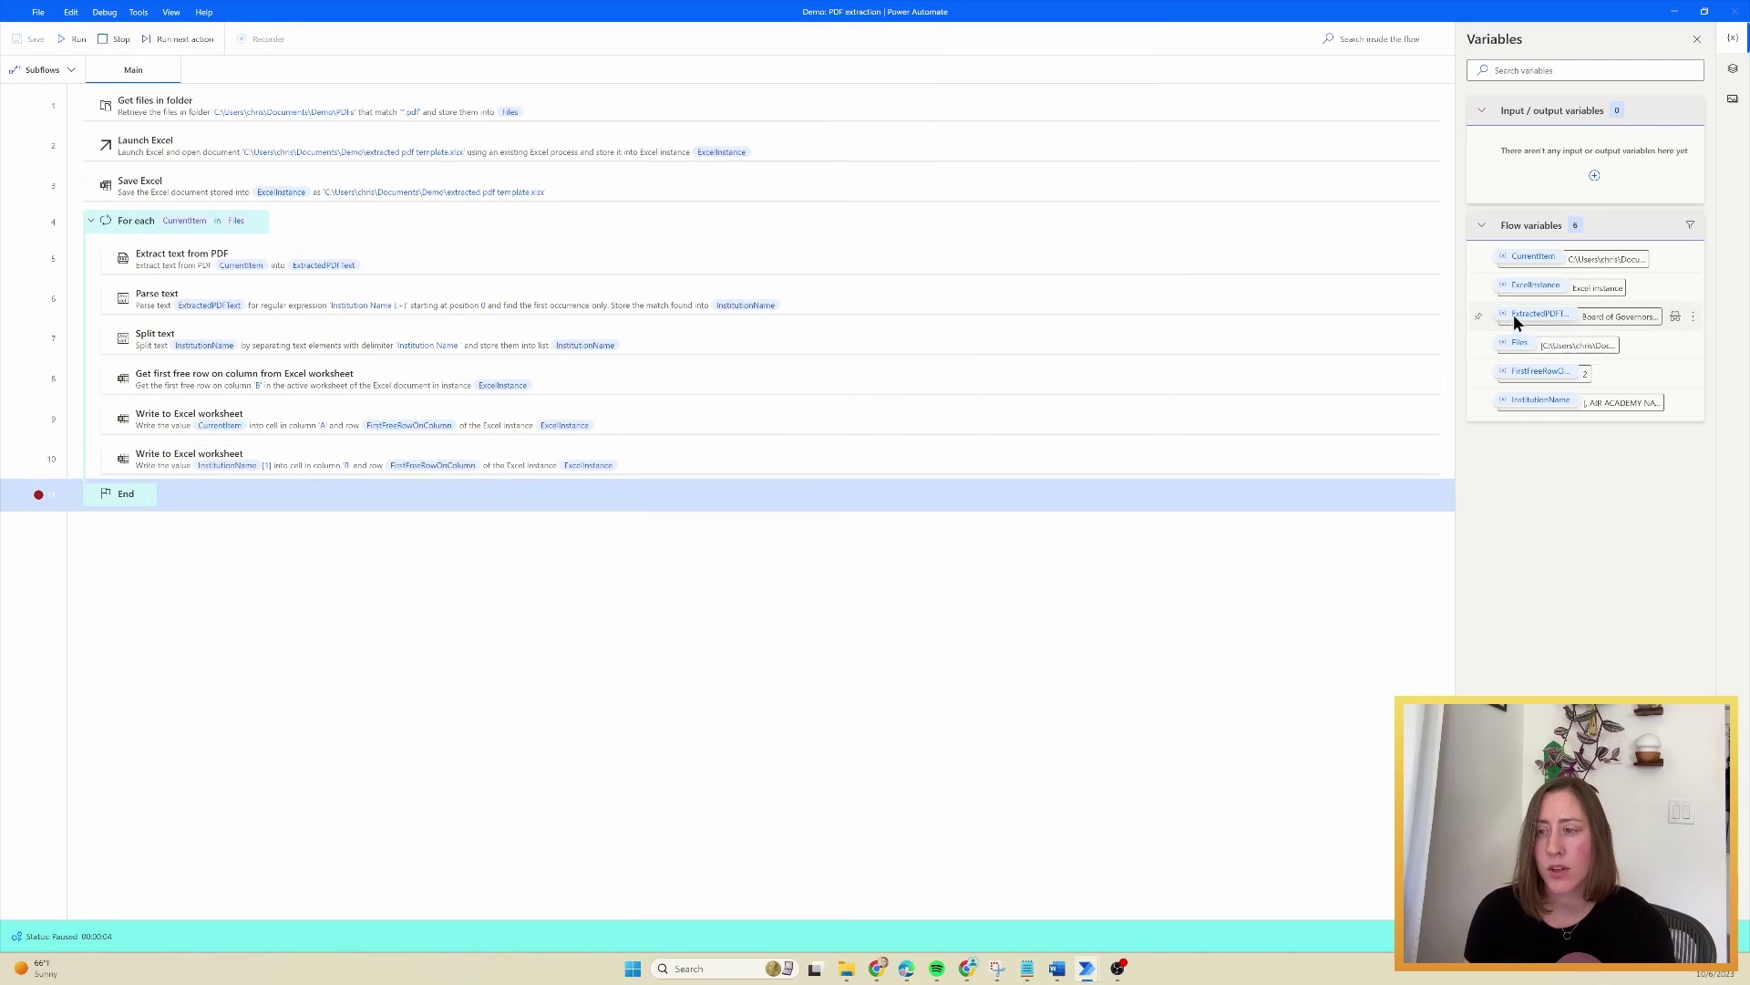
{"action": "left_click", "coordinate": [1693, 315]}
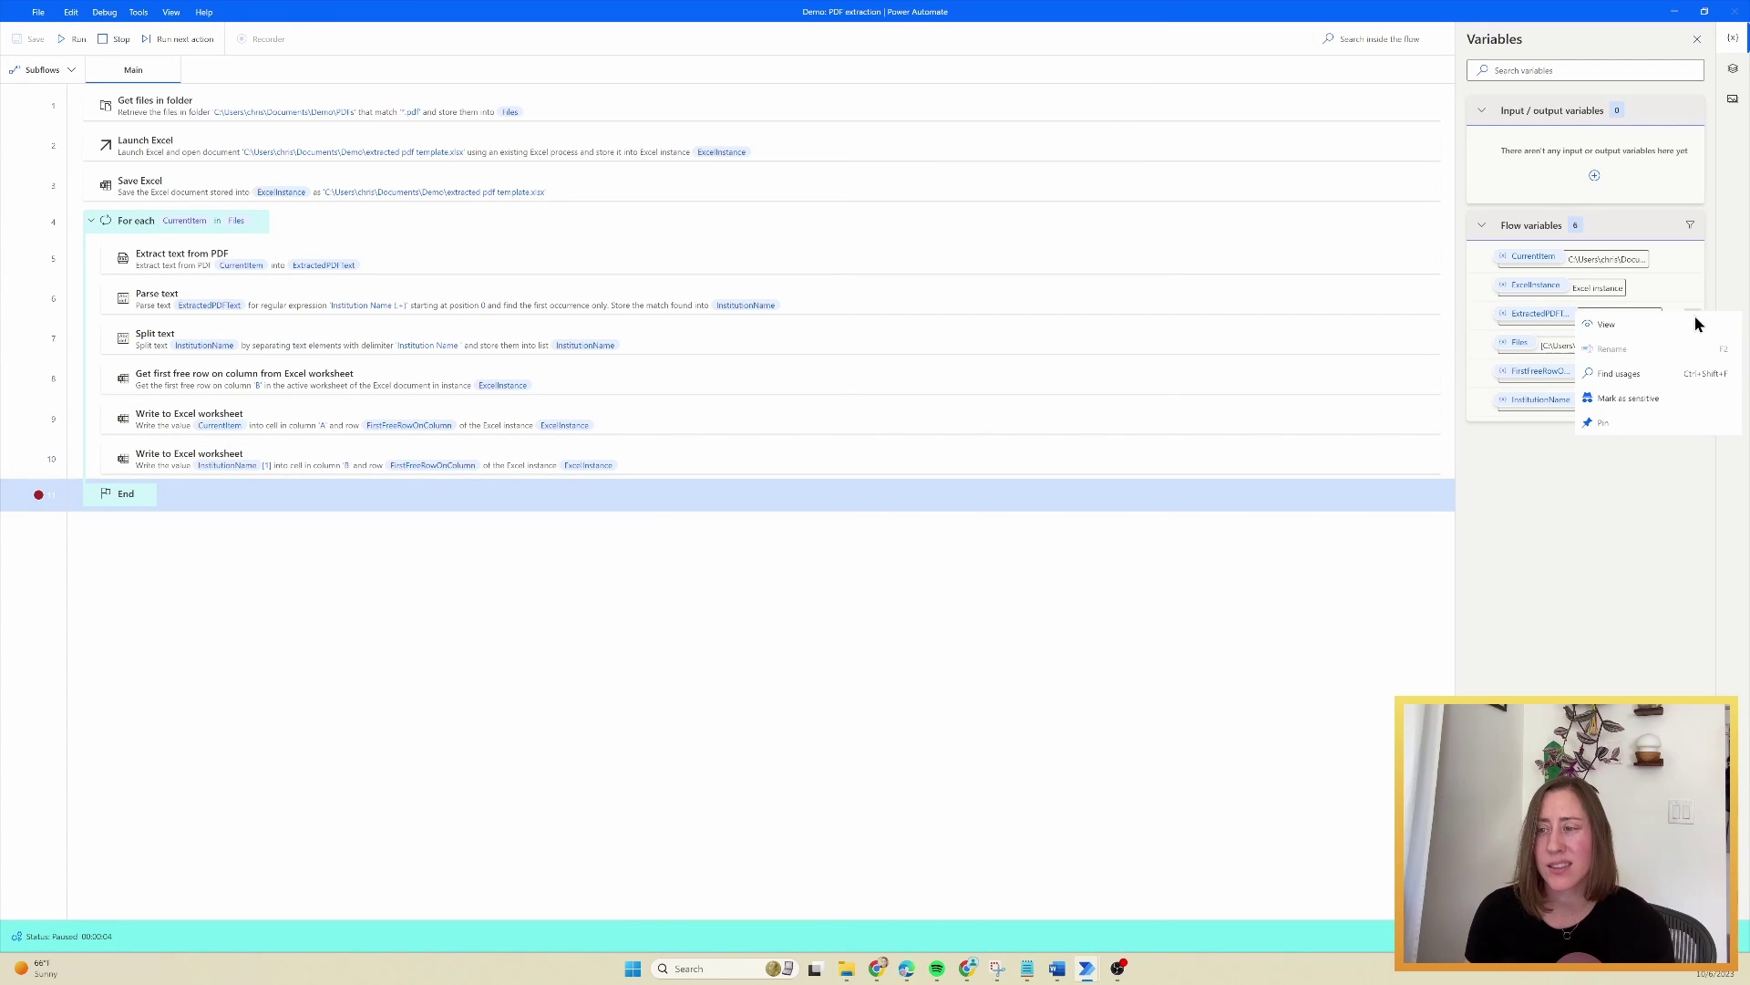
{"action": "left_click", "coordinate": [1665, 327]}
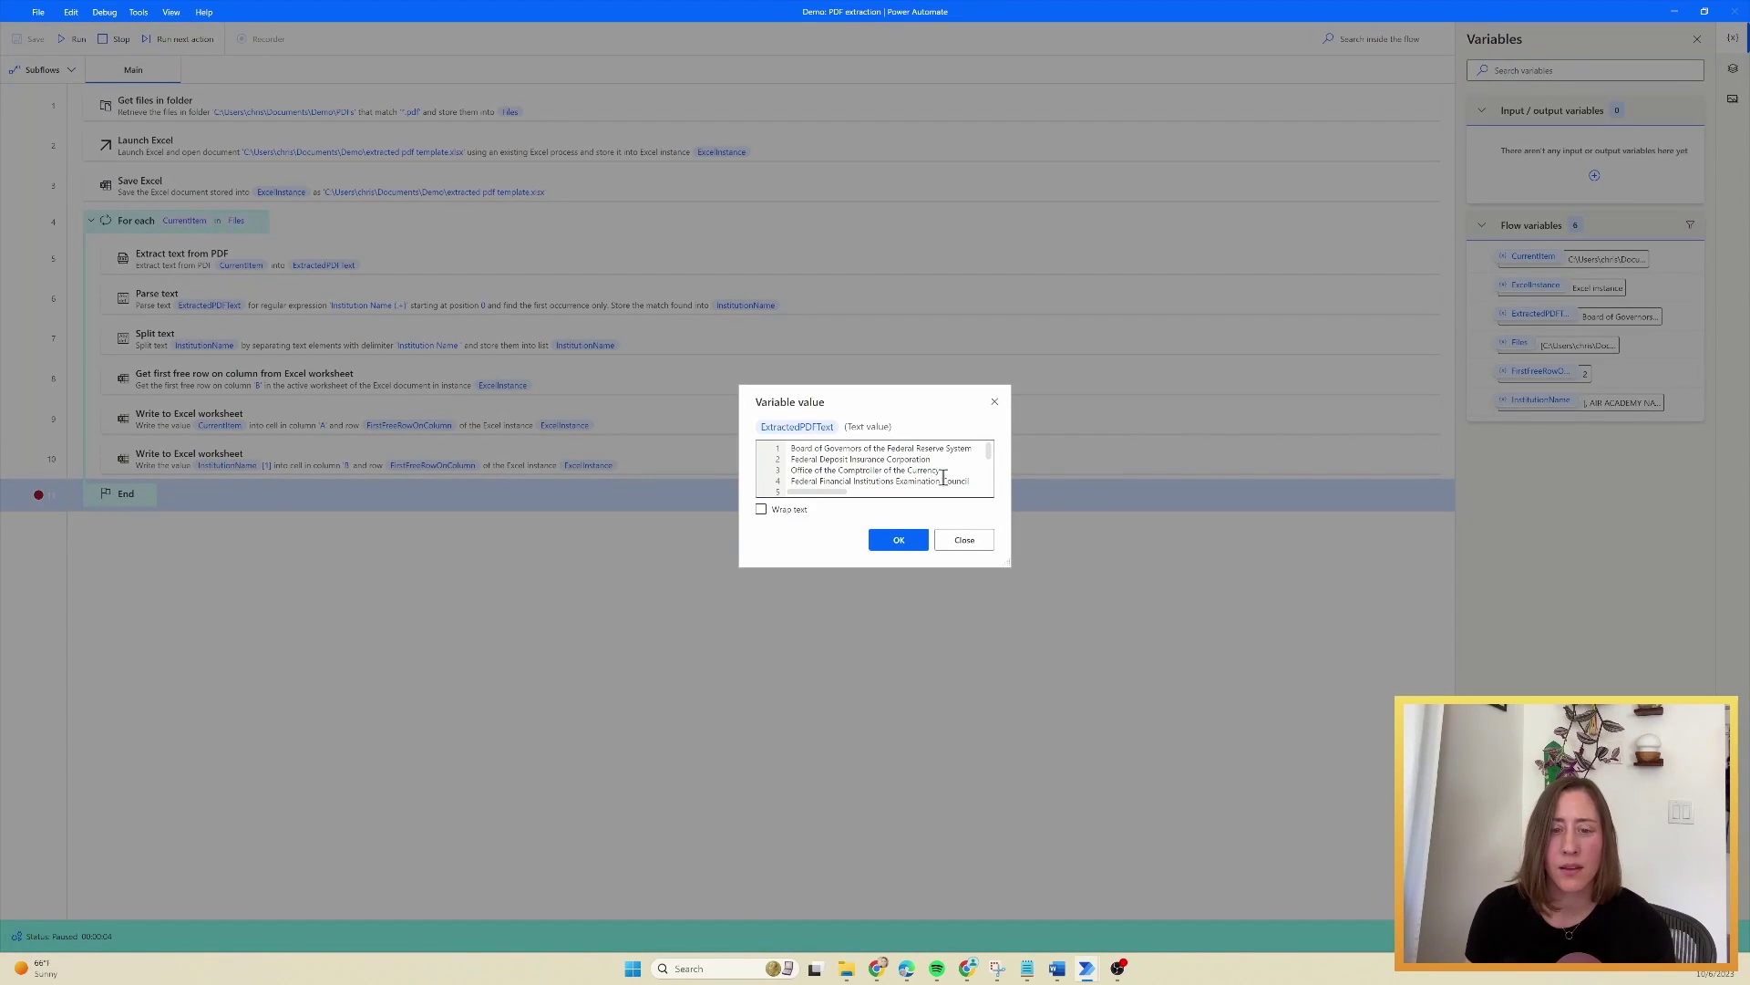
{"action": "left_click", "coordinate": [938, 470]}
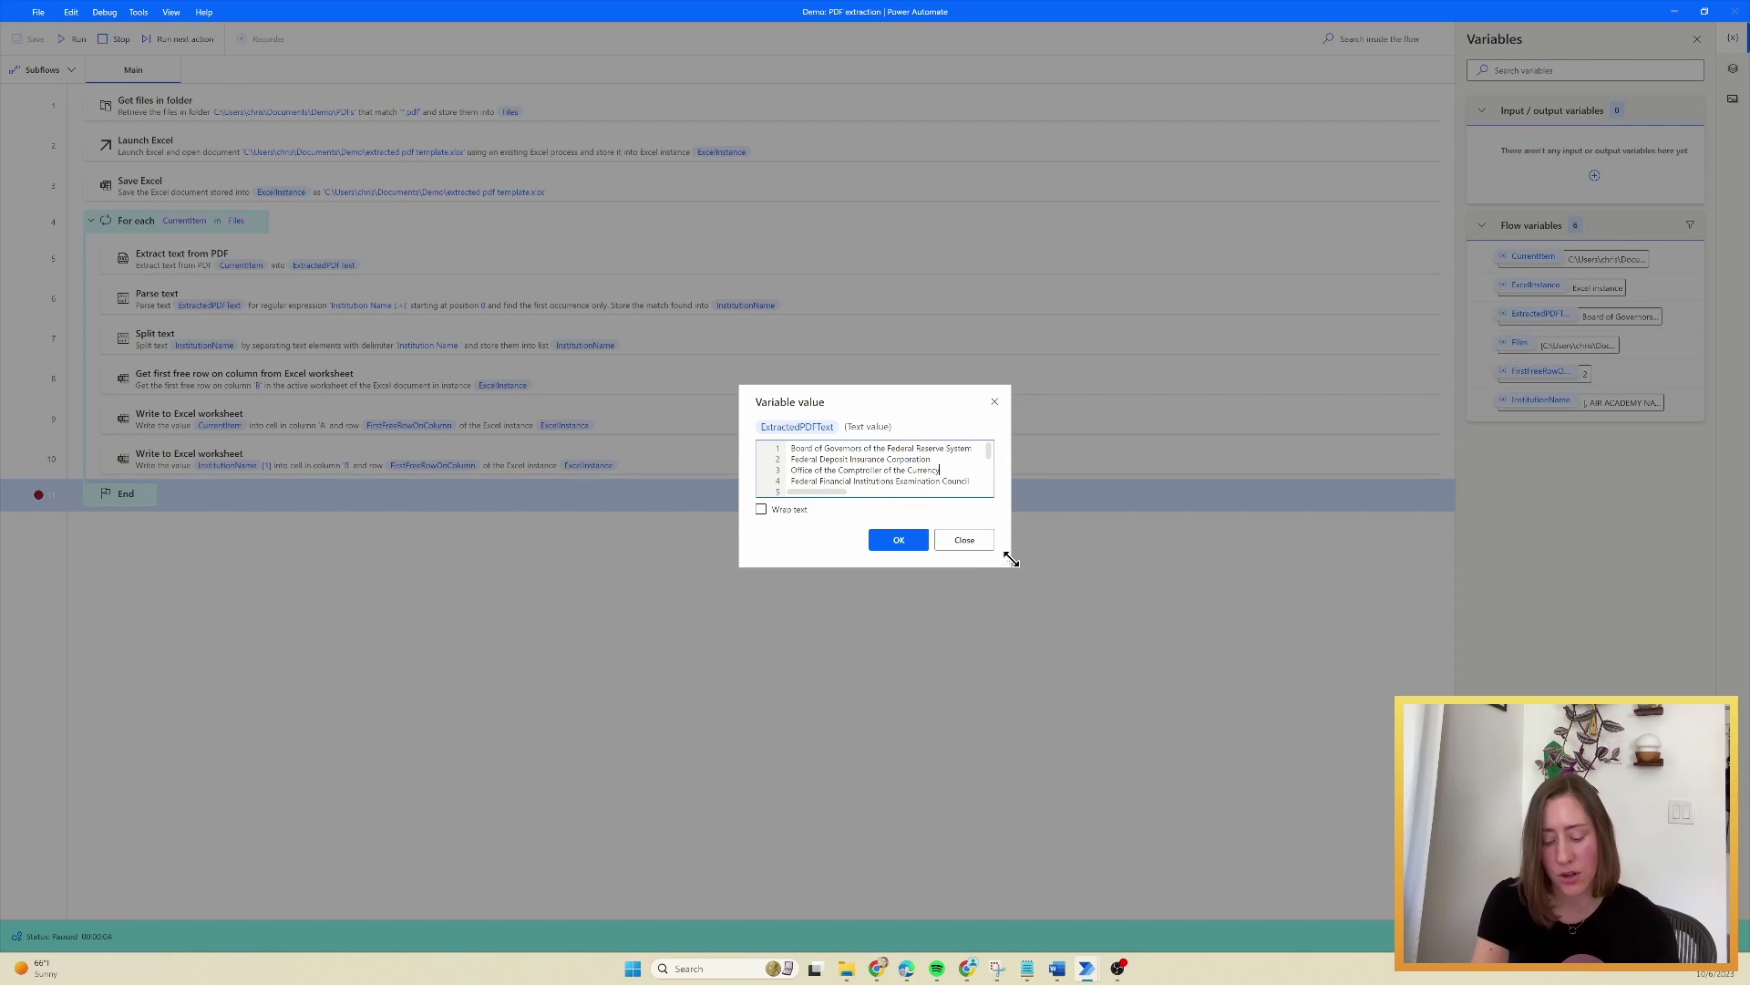
{"action": "key", "text": "ctrl+a"}
{"action": "key", "text": "ctrl+c"}
{"action": "key", "text": "super"}
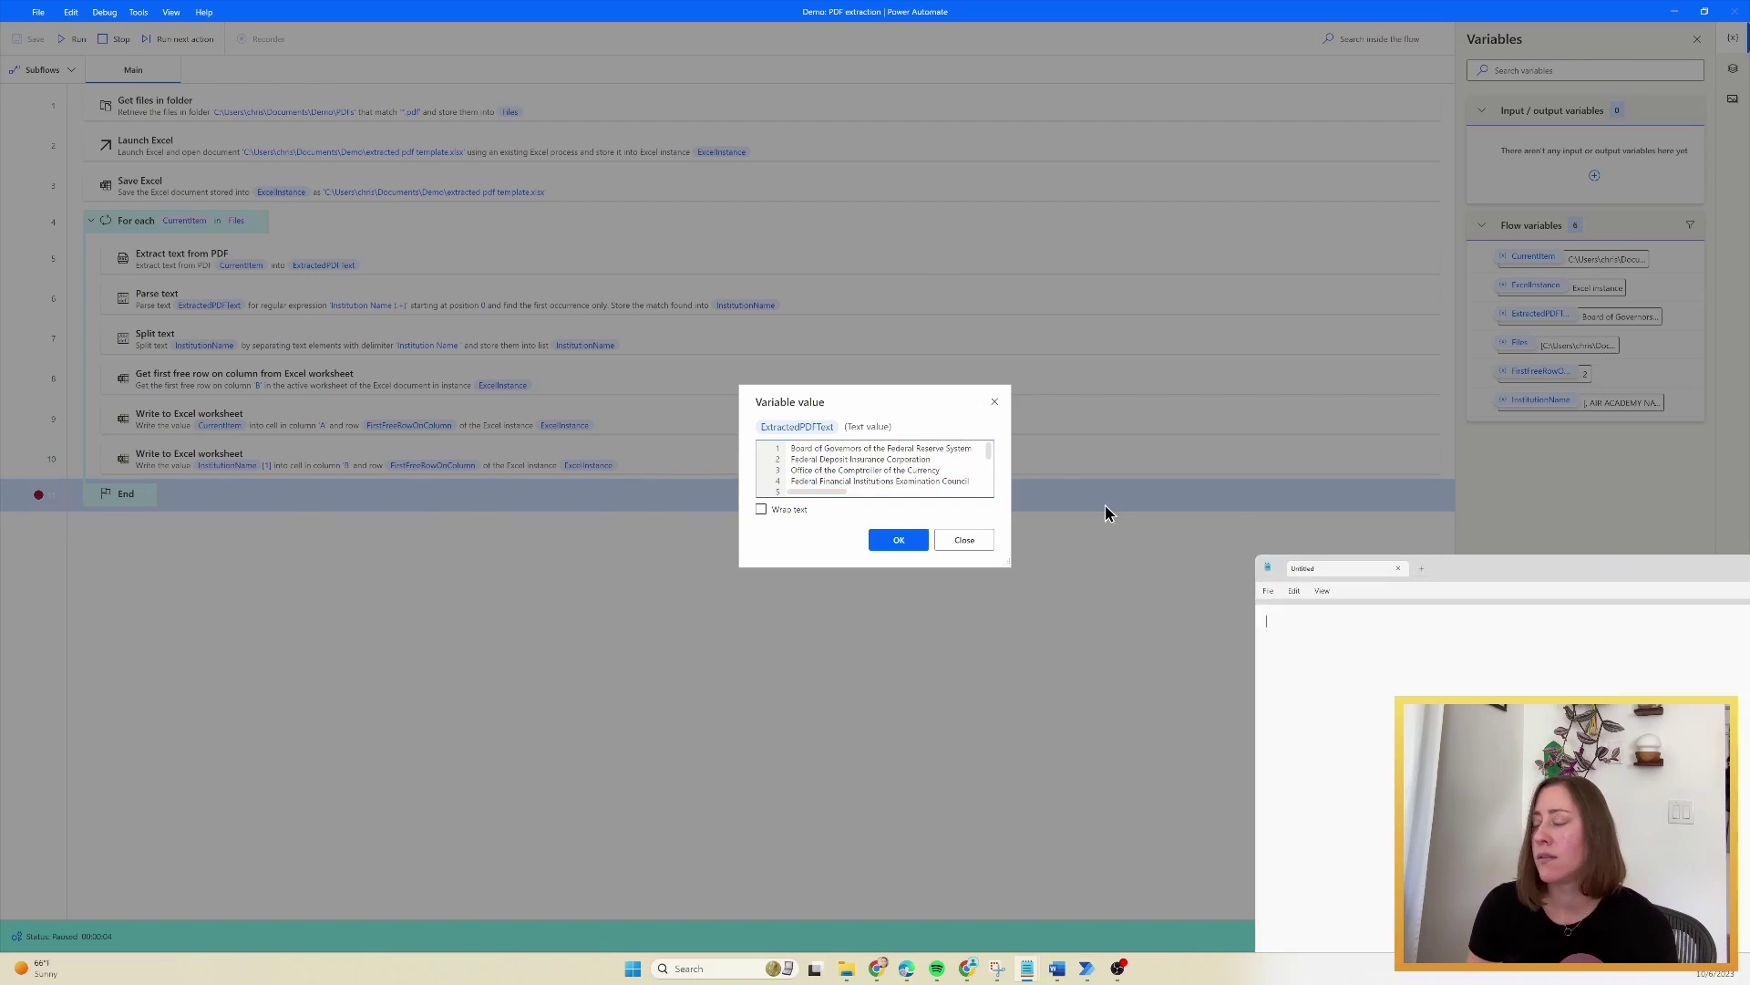
{"action": "key", "text": "ctrl+v"}
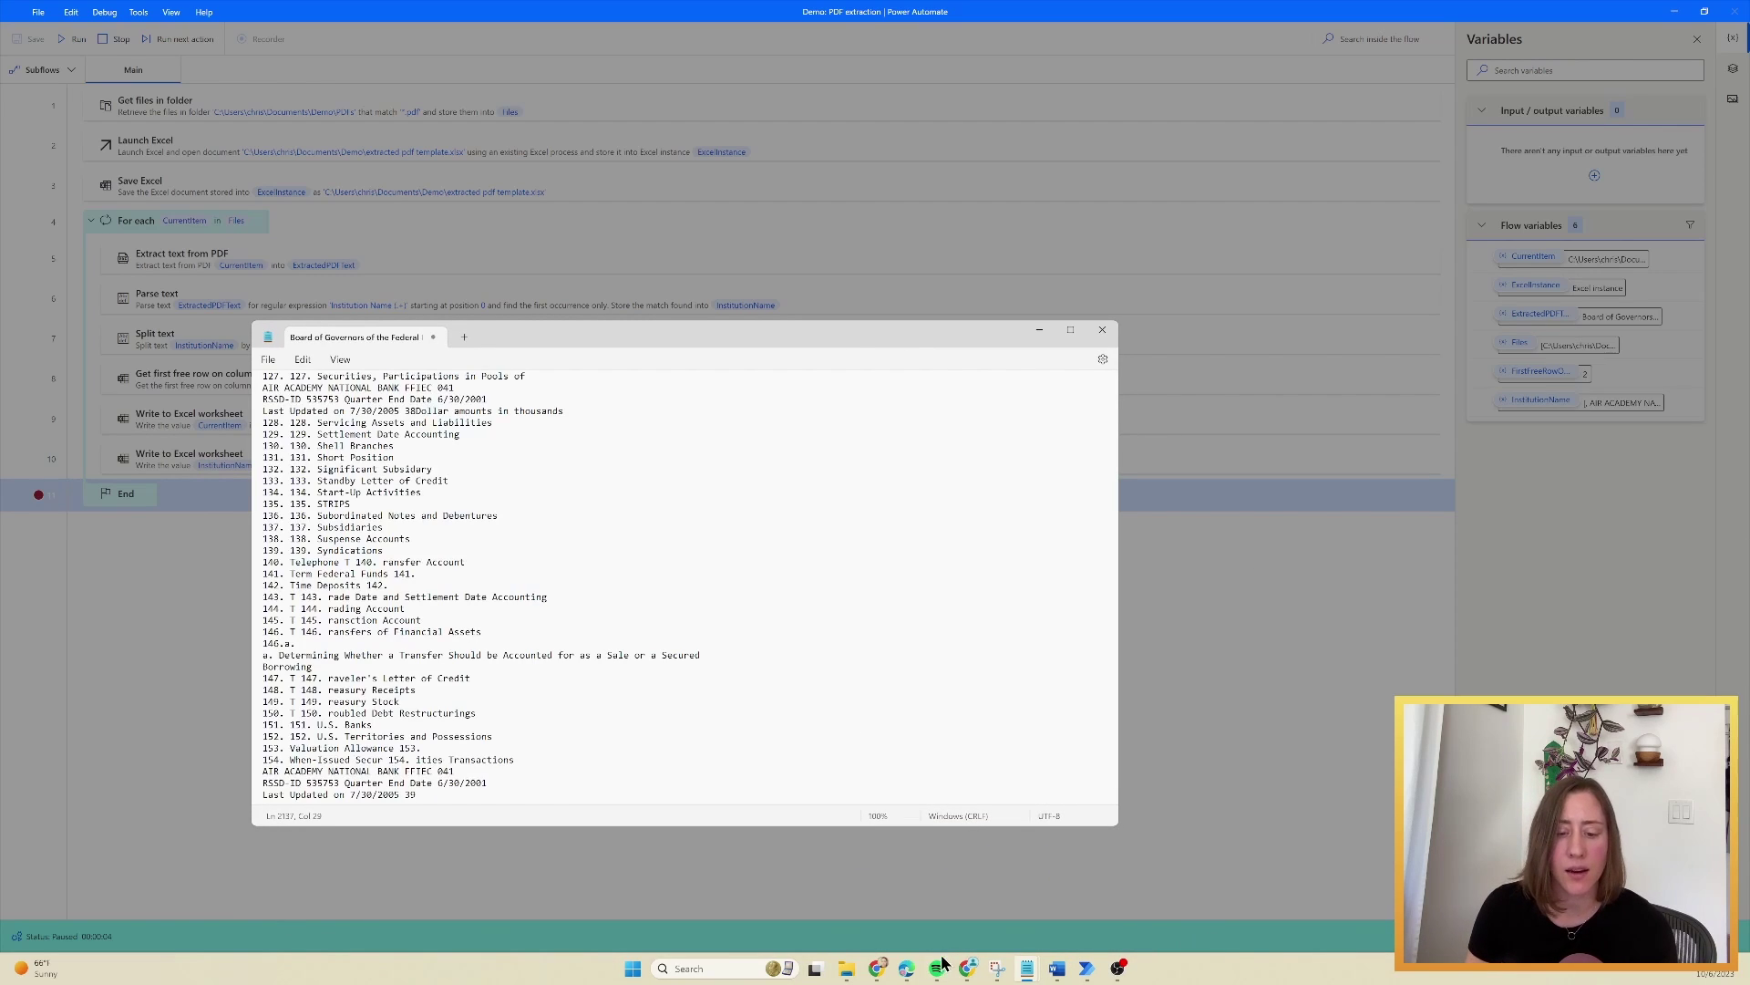
- Search the pasted Notepad text for the PDF's code RIAD4107 to examine the Total interest income line
{"action": "left_click", "coordinate": [906, 968]}
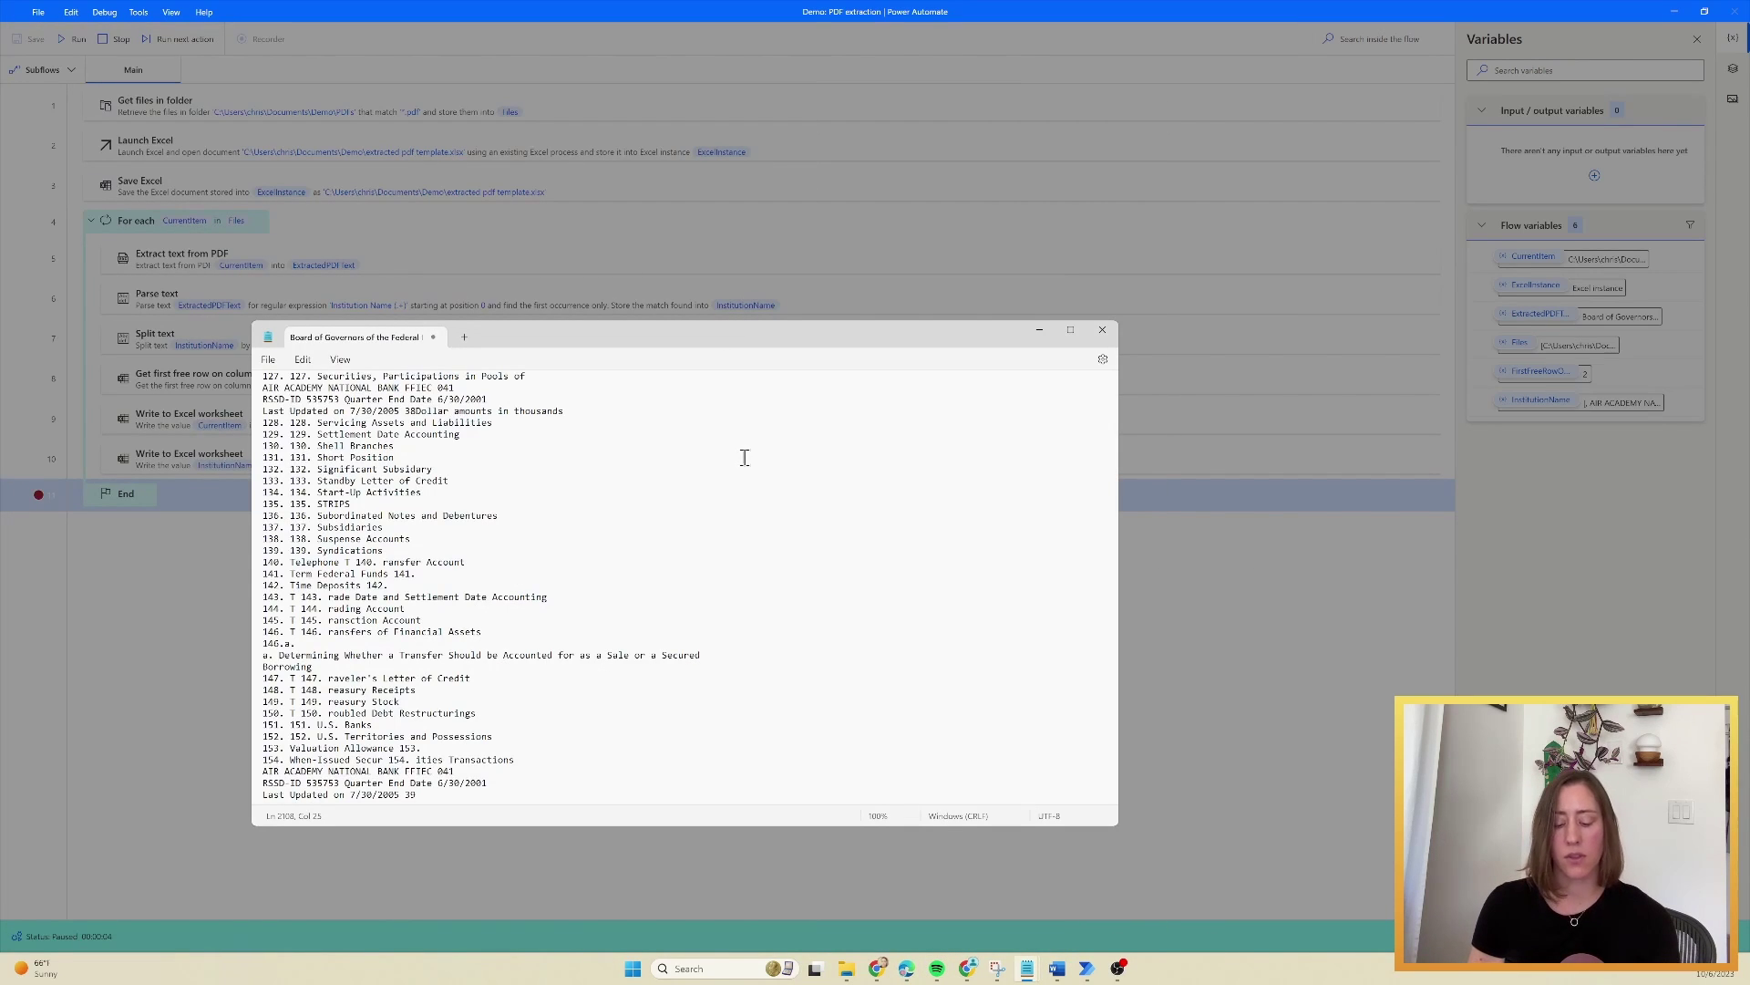
{"action": "key", "text": "ctrl+f"}
{"action": "key", "text": "ctrl+v"}
{"action": "key", "text": "Return"}
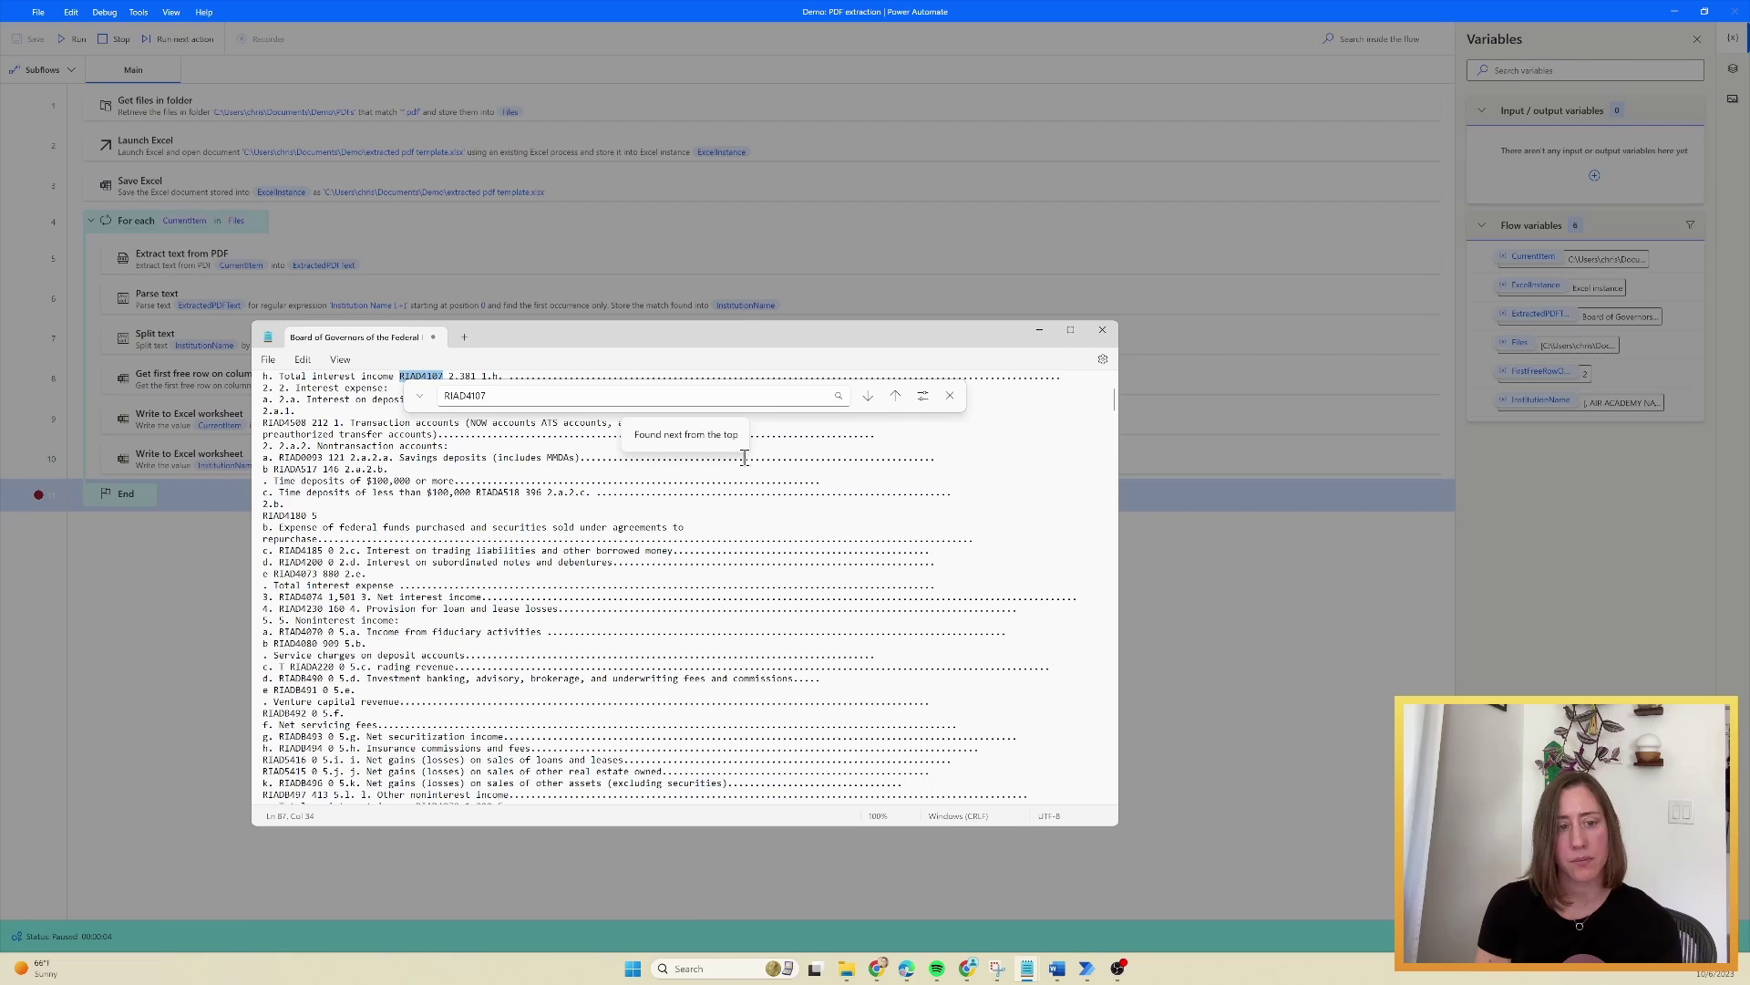
{"action": "left_click", "coordinate": [949, 395]}
{"action": "scroll", "coordinate": [464, 397], "scroll_direction": "up", "scroll_amount": 1}
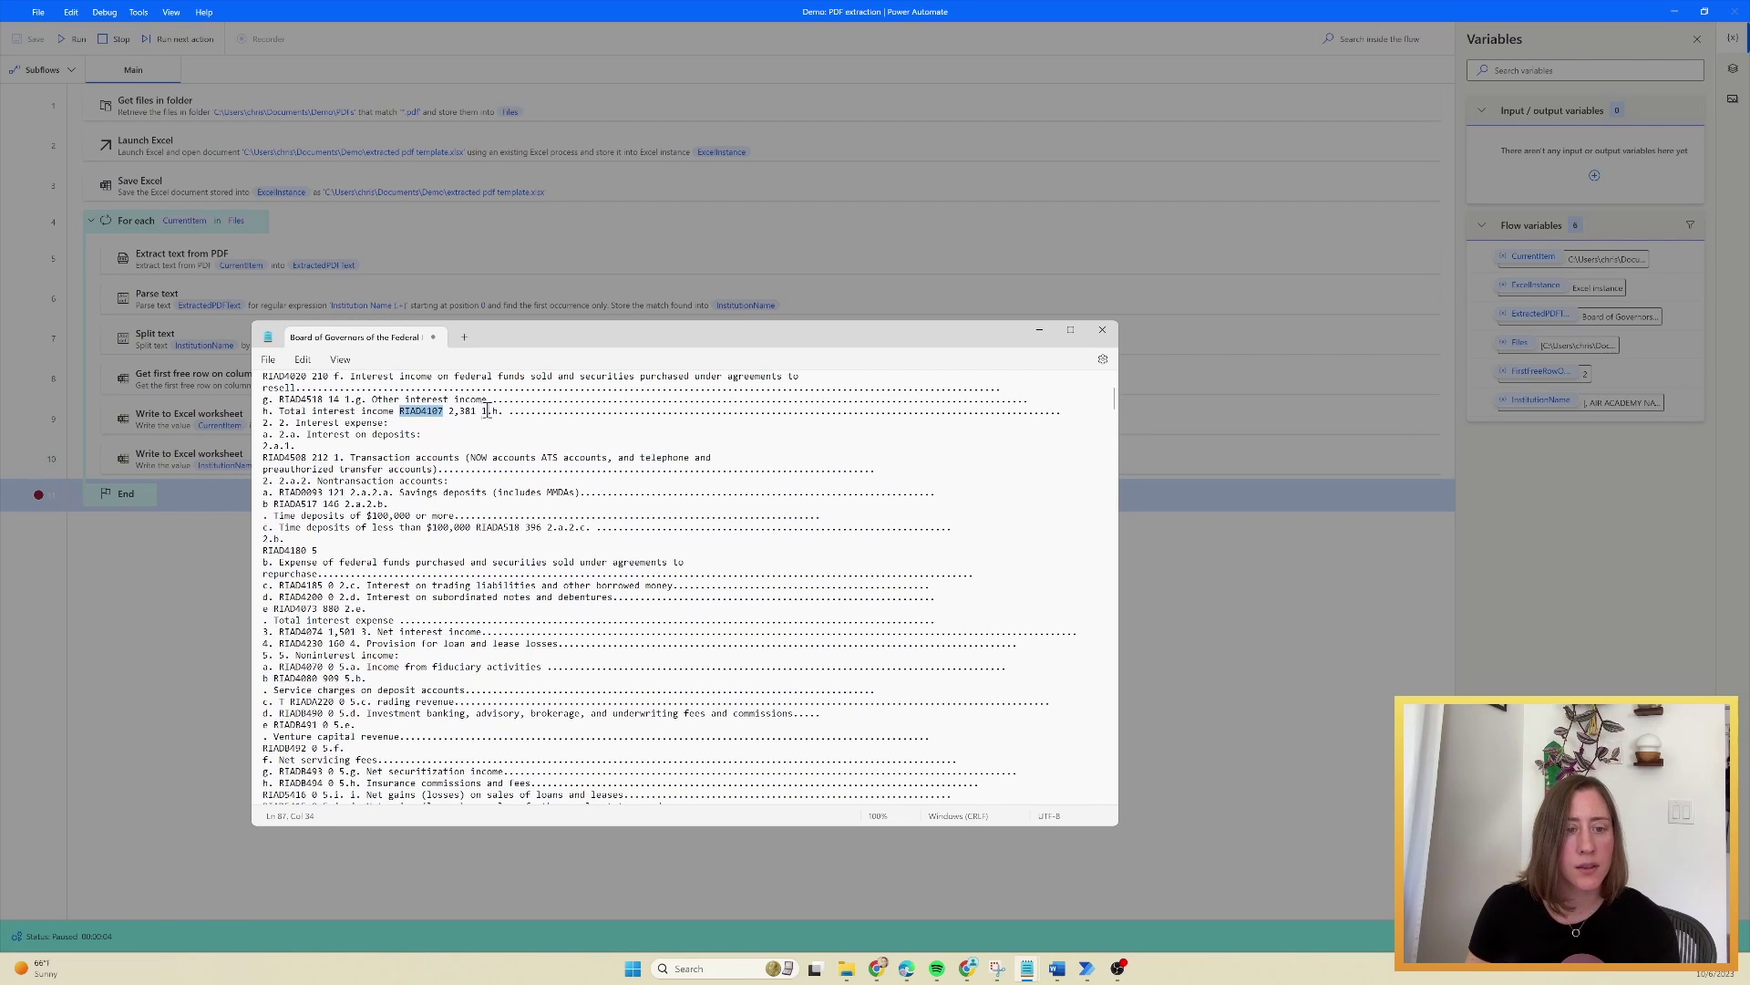
- Examine the text that follows RIAD4107 in the Notepad copy, then return to Power Automate and close the variable value view
{"action": "left_click", "coordinate": [486, 410]}
{"action": "left_click_drag", "start_coordinate": [403, 412], "coordinate": [646, 412]}
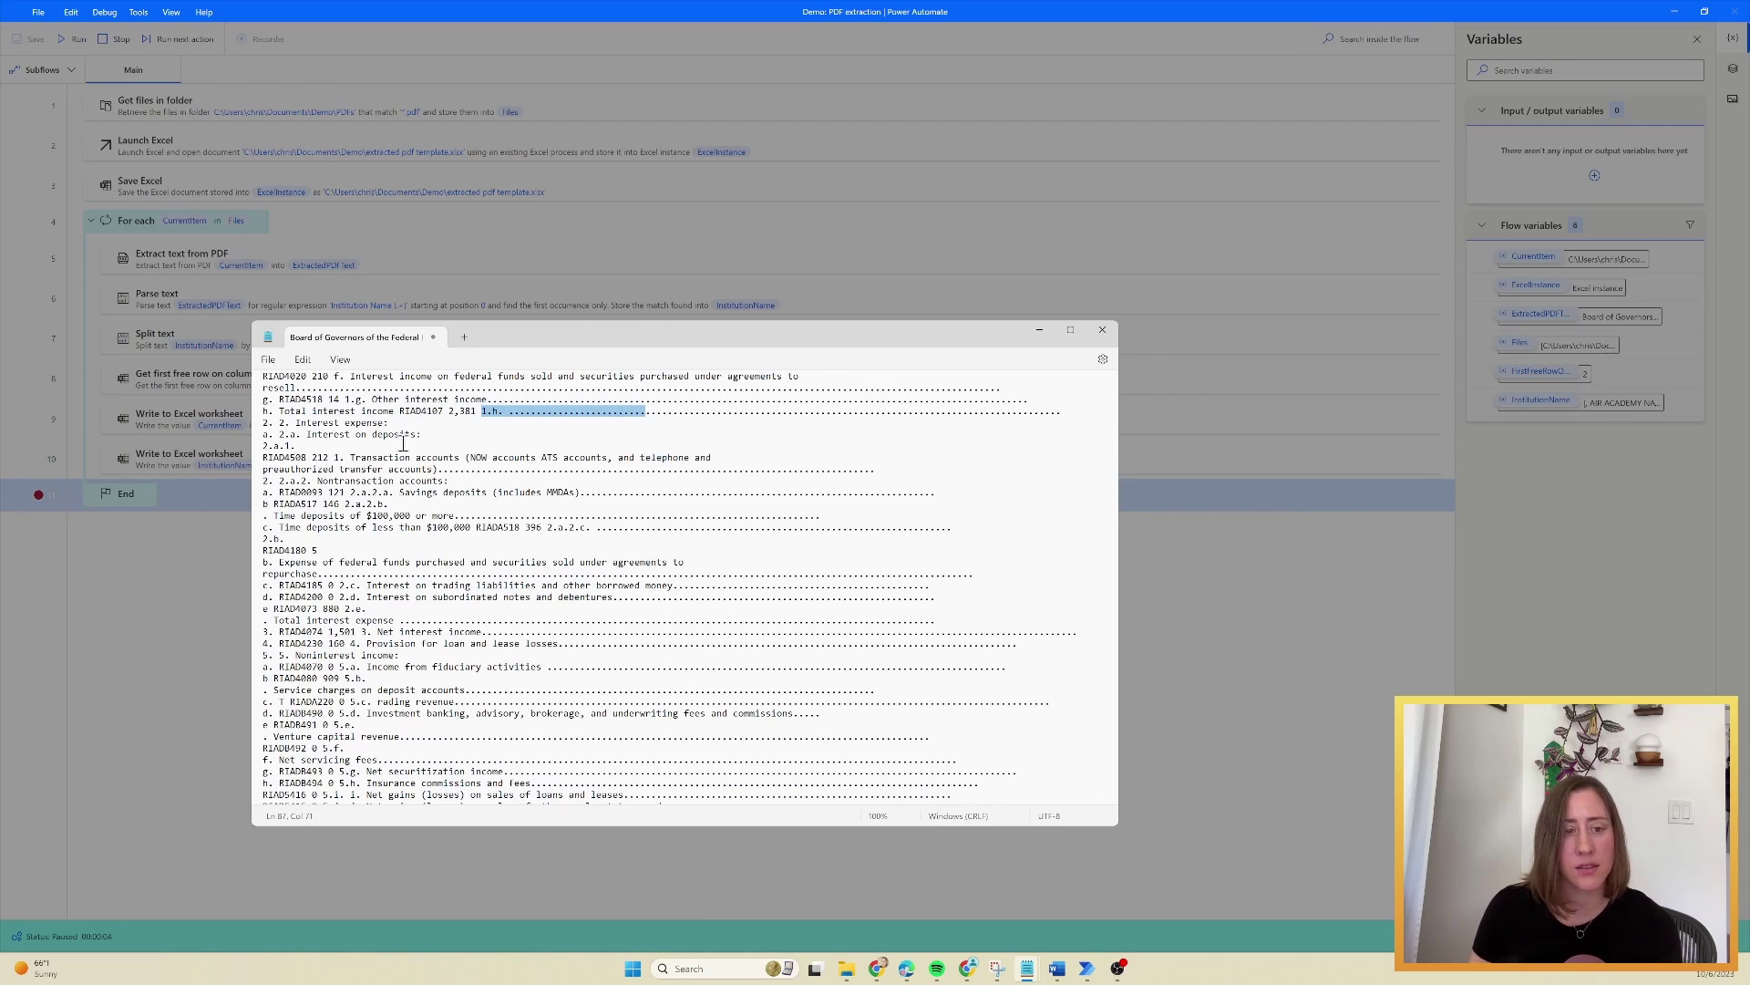
{"action": "left_click", "coordinate": [468, 412]}
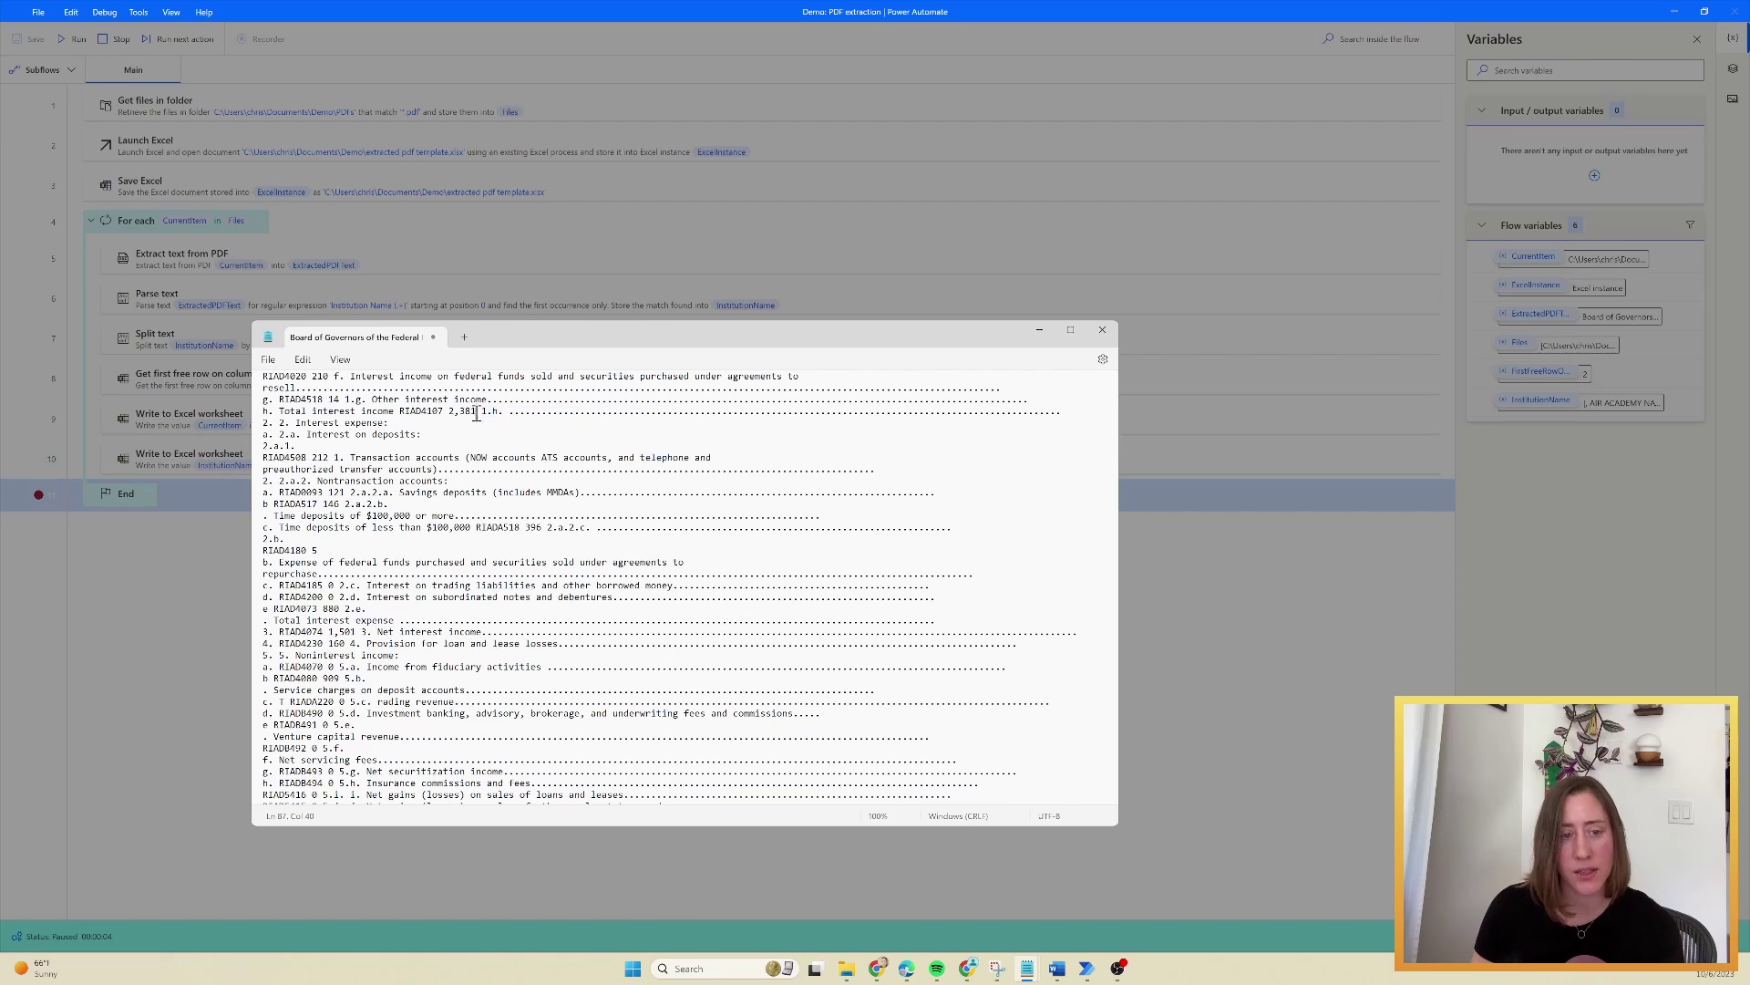
{"action": "left_click", "coordinate": [1040, 334]}
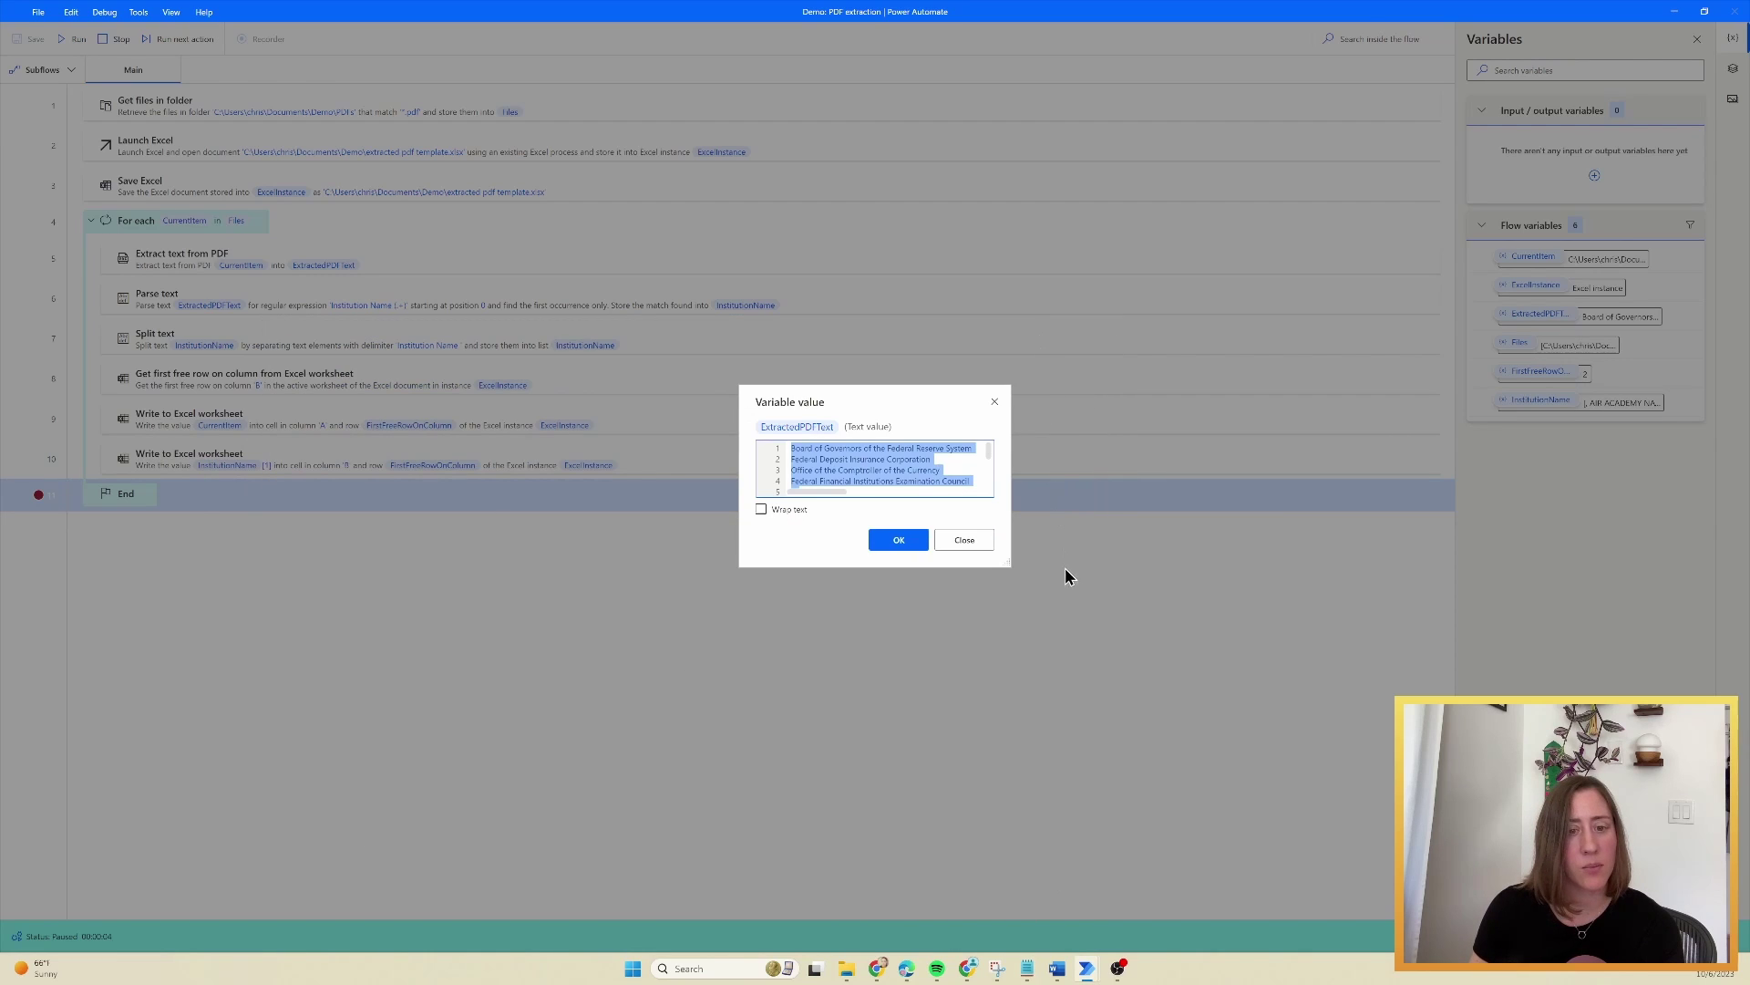
{"action": "left_click", "coordinate": [964, 540]}
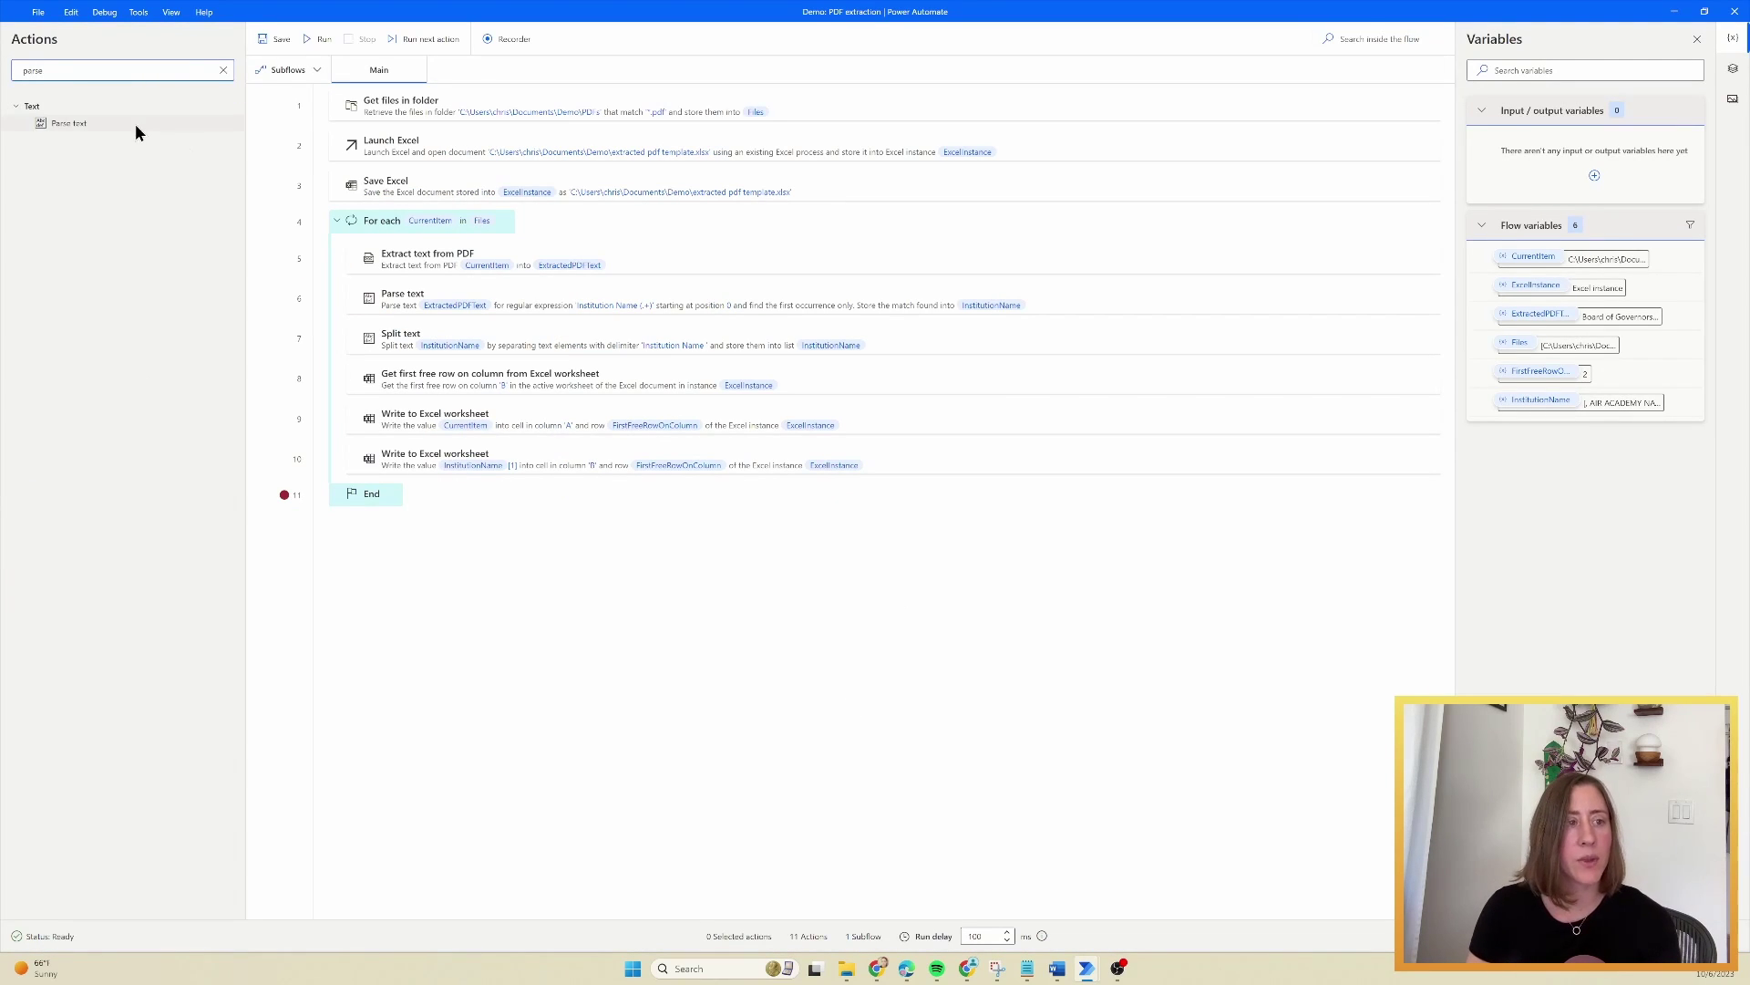
- Add a second Parse text action below the institution name parse, using ExtractedPDFText as the text to parse
{"action": "left_click_drag", "start_coordinate": [135, 124], "coordinate": [496, 306]}
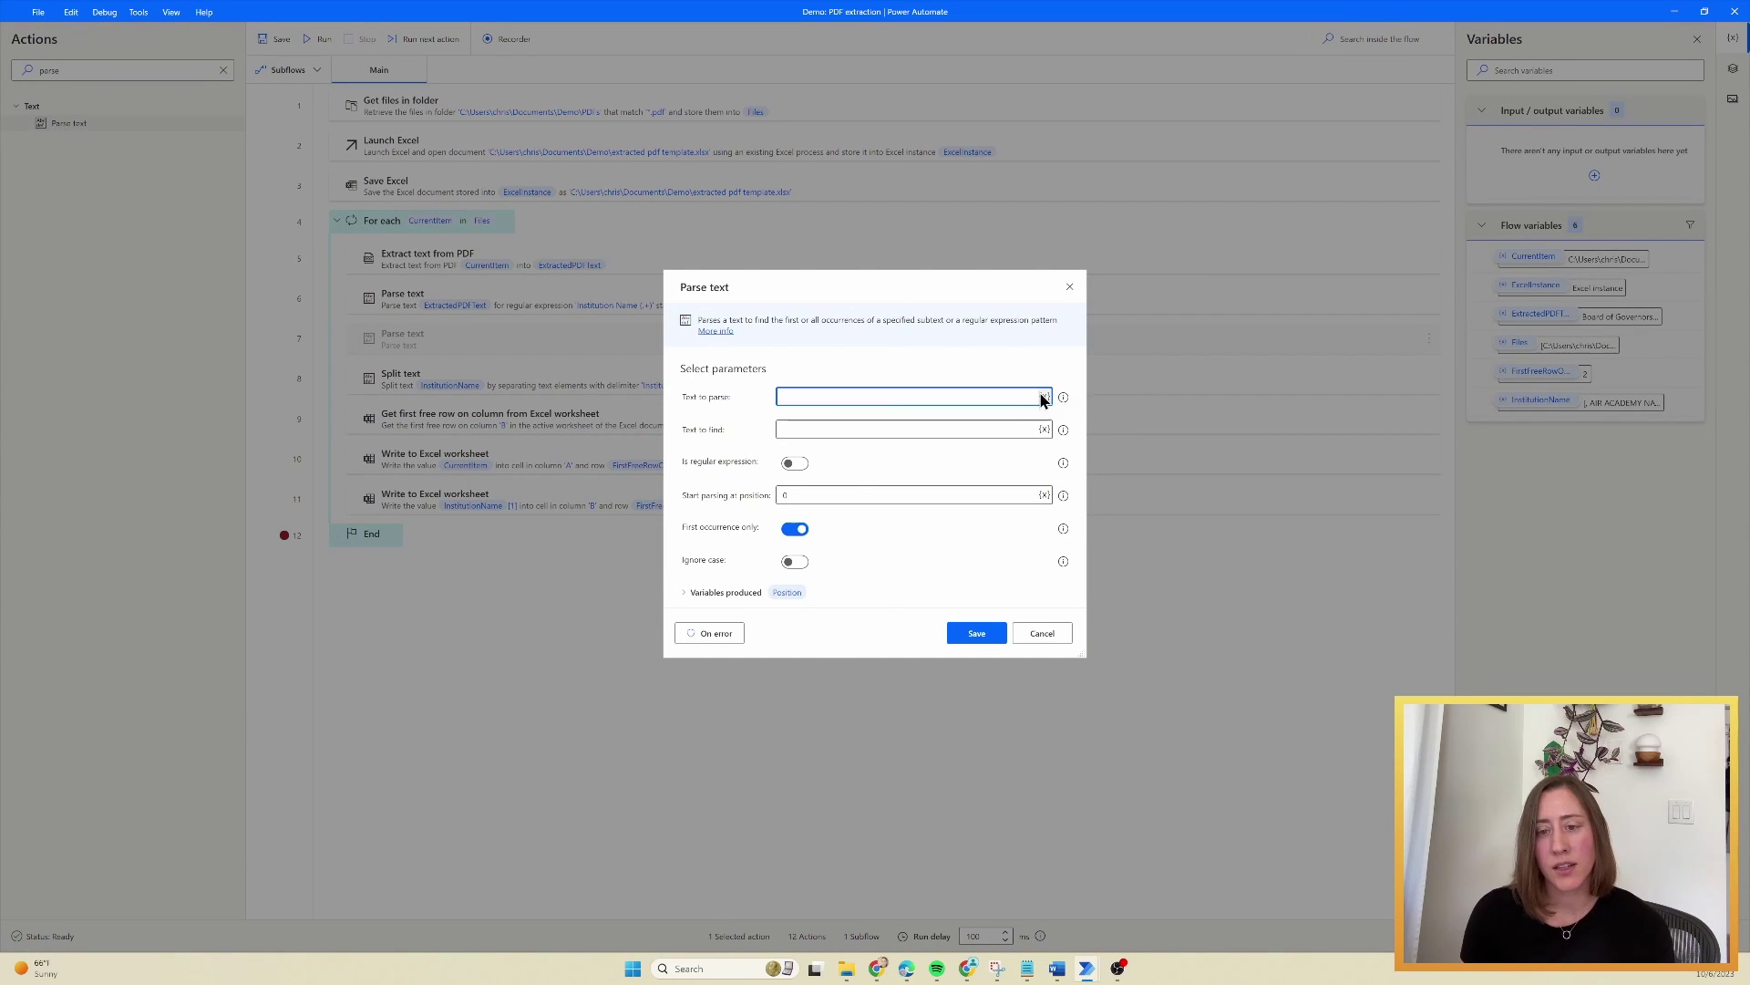
{"action": "left_click", "coordinate": [1044, 397]}
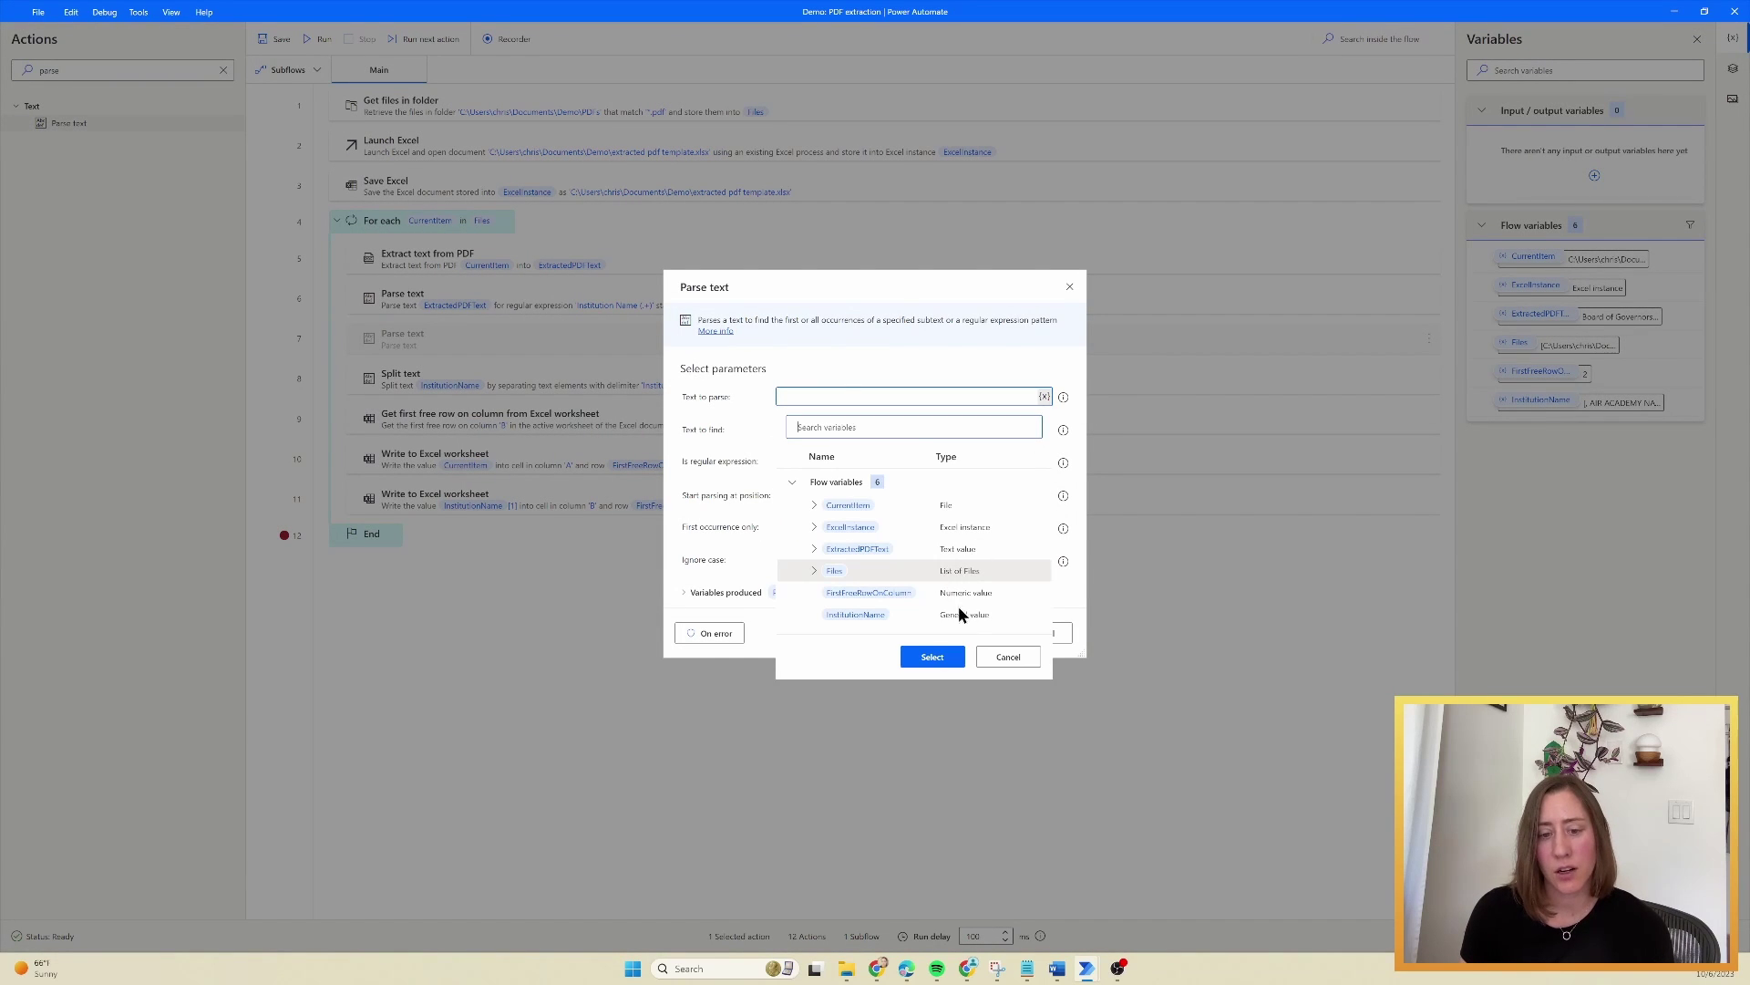
{"action": "left_click", "coordinate": [966, 547]}
{"action": "left_click", "coordinate": [932, 657]}
- Set the text to find to RIAD4107 ([\d,]+) and treat it as a regular expression
{"action": "left_click", "coordinate": [889, 427]}
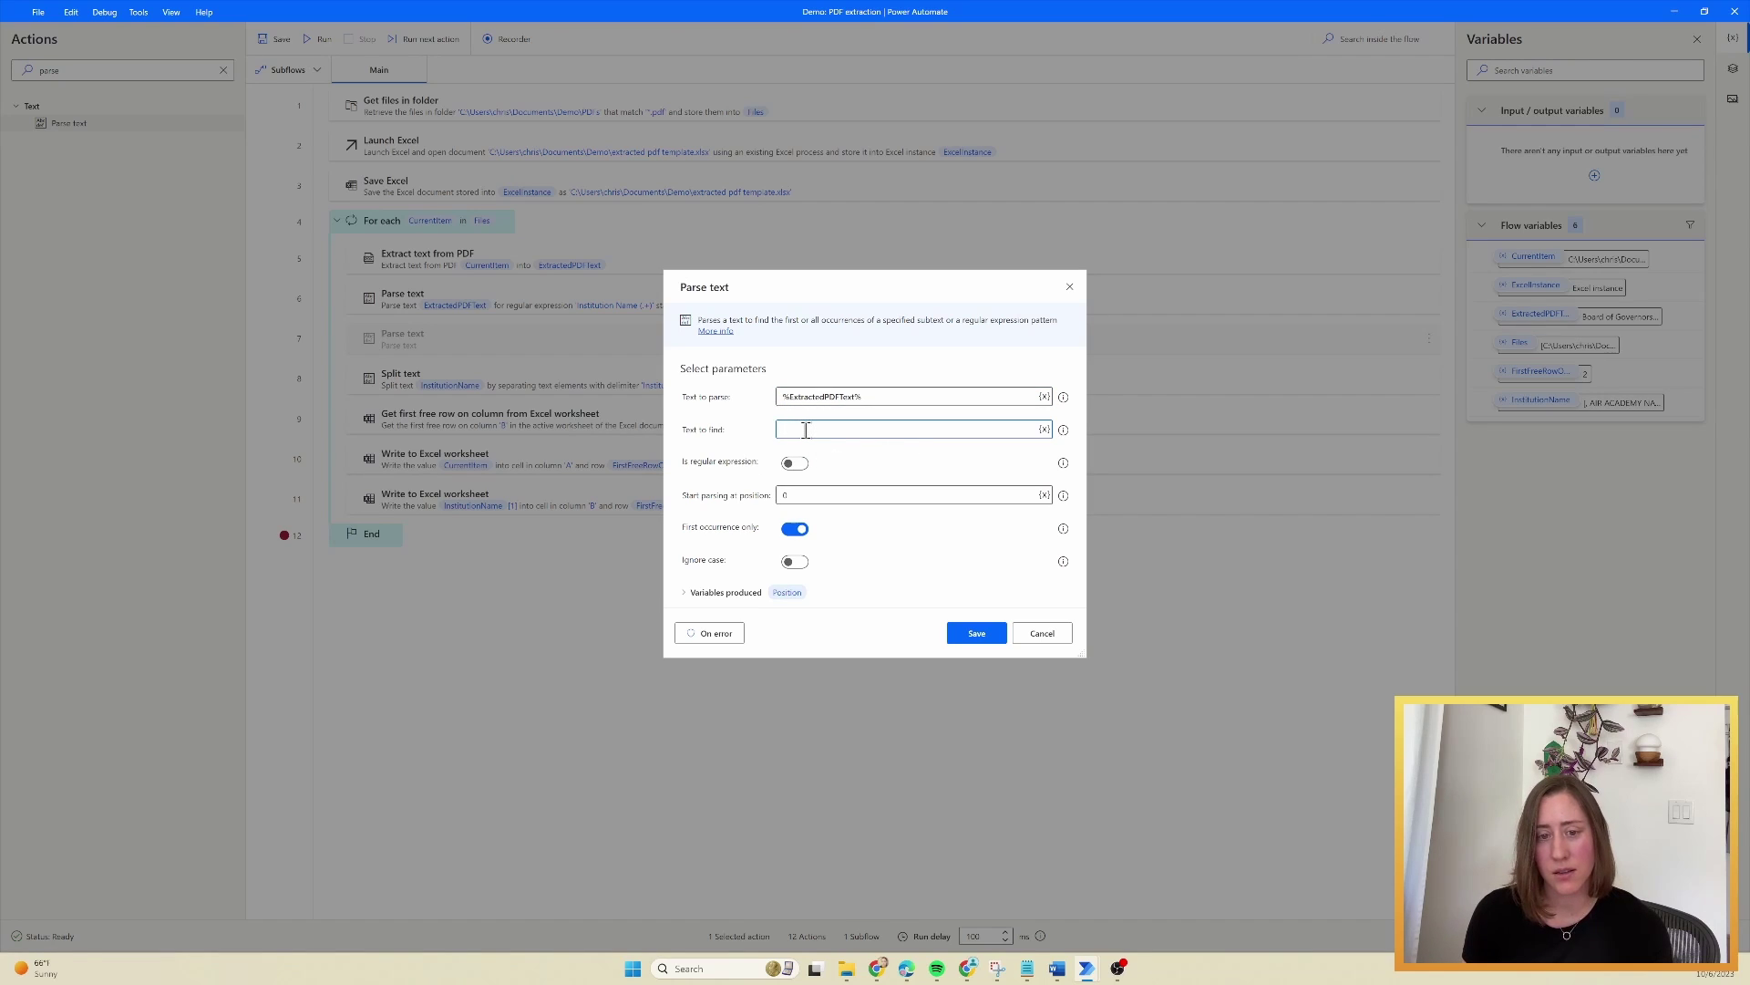
{"action": "type", "text": "RIAD4107 ([\\d,]+)"}
{"action": "left_click_drag", "start_coordinate": [818, 430], "coordinate": [769, 432]}
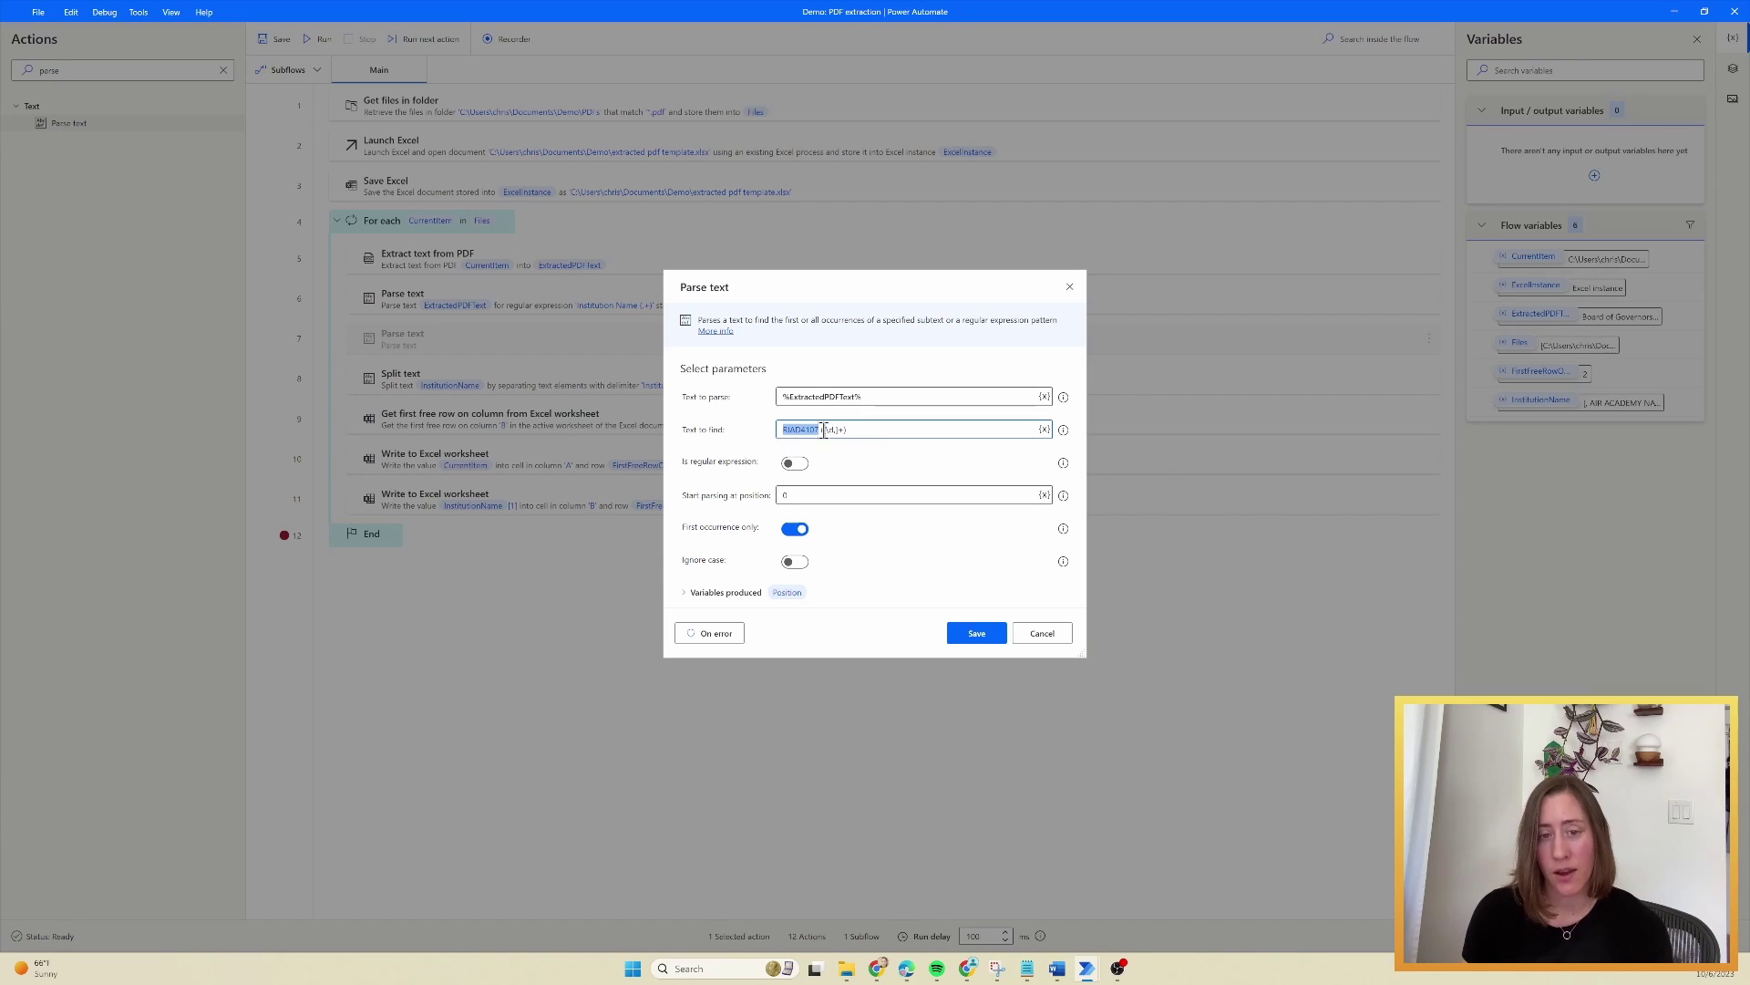
{"action": "left_click", "coordinate": [823, 430]}
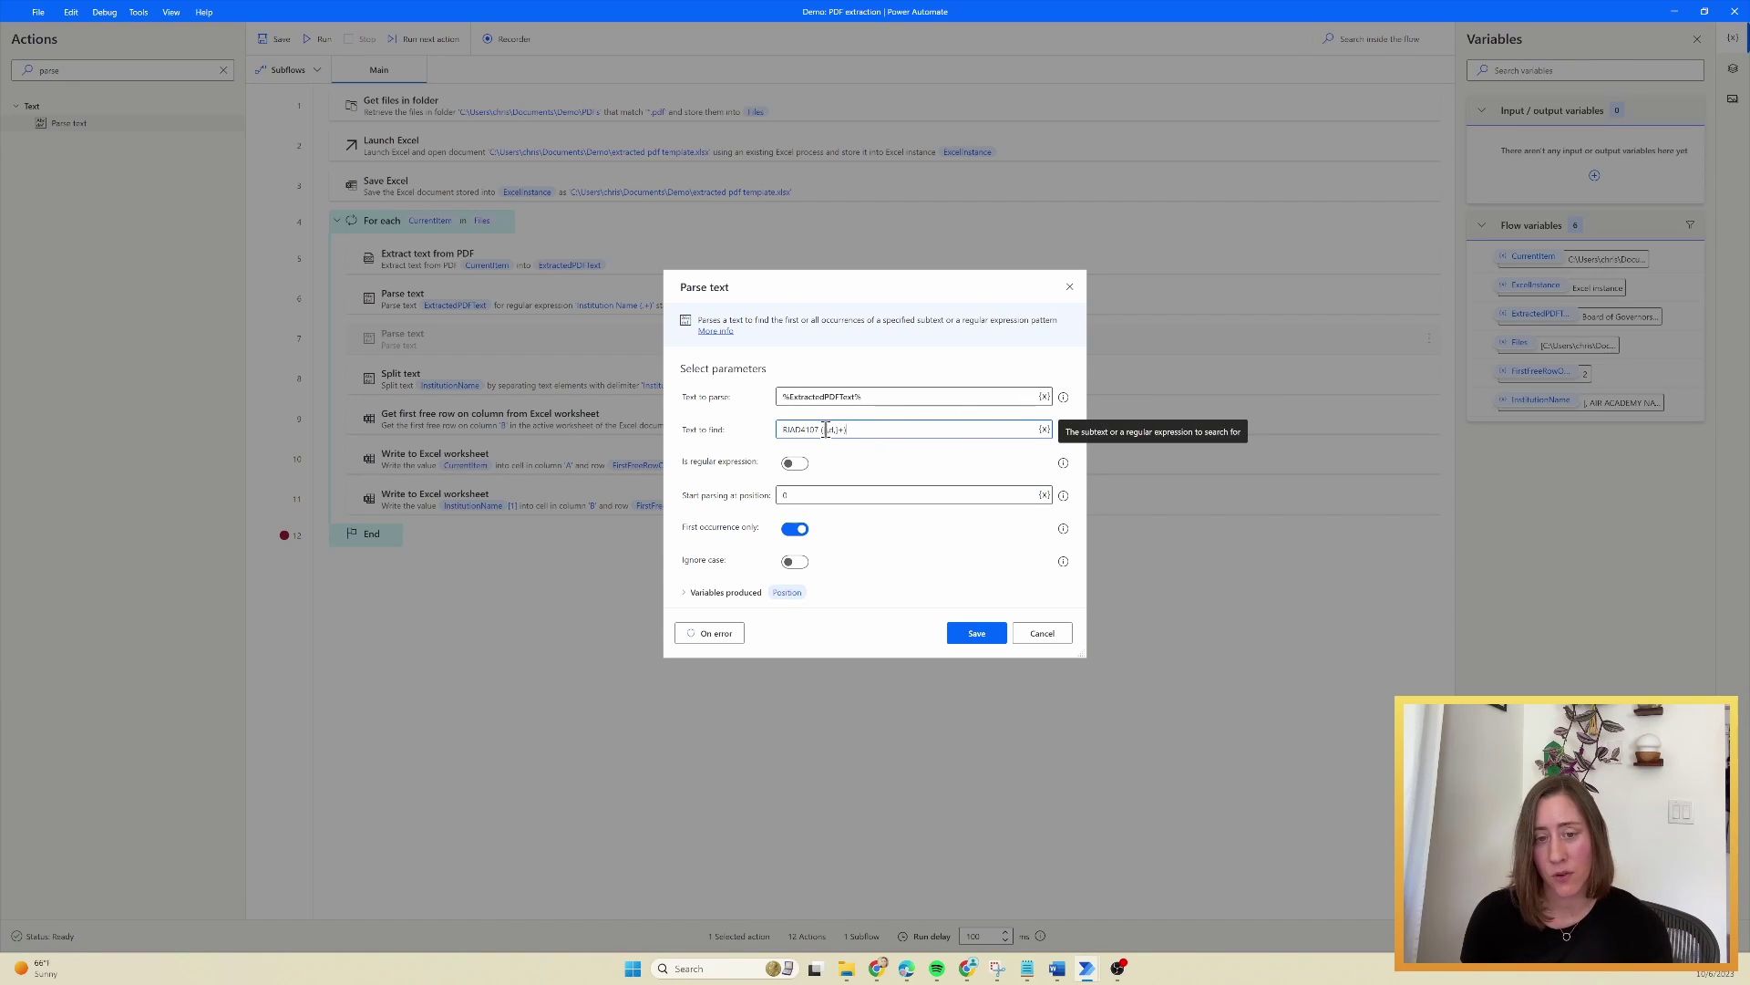
{"action": "left_click_drag", "start_coordinate": [825, 429], "coordinate": [835, 429]}
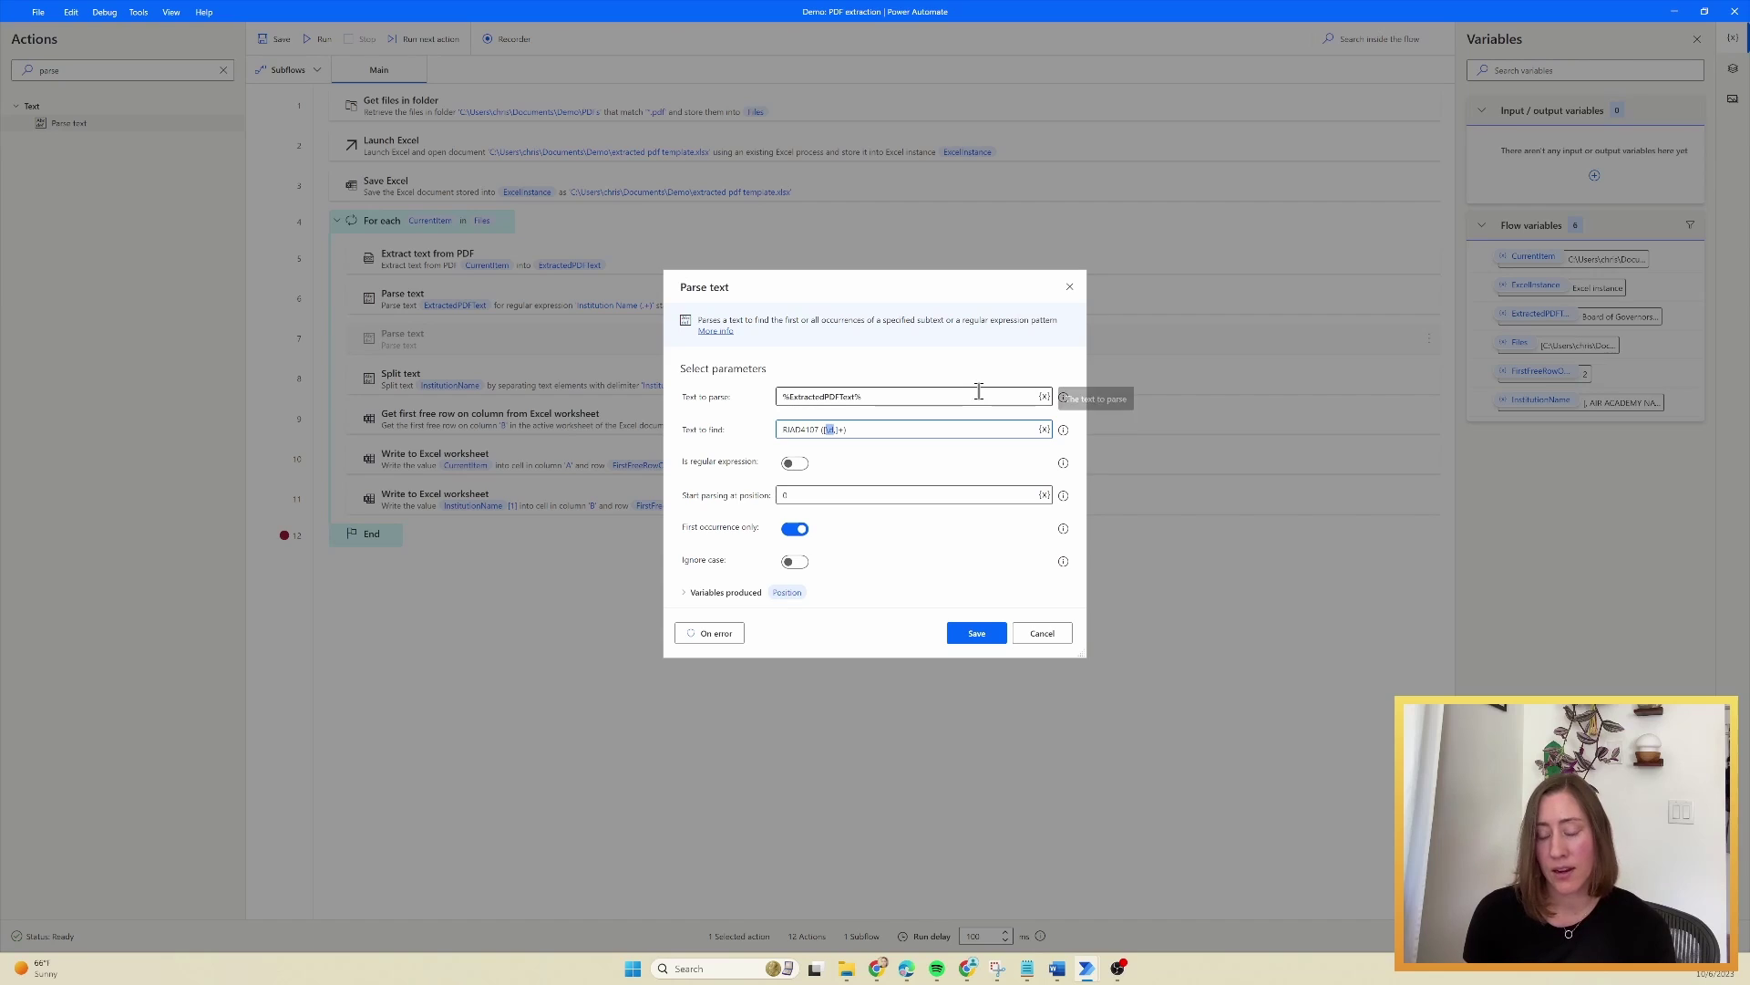
{"action": "key", "text": "Right"}
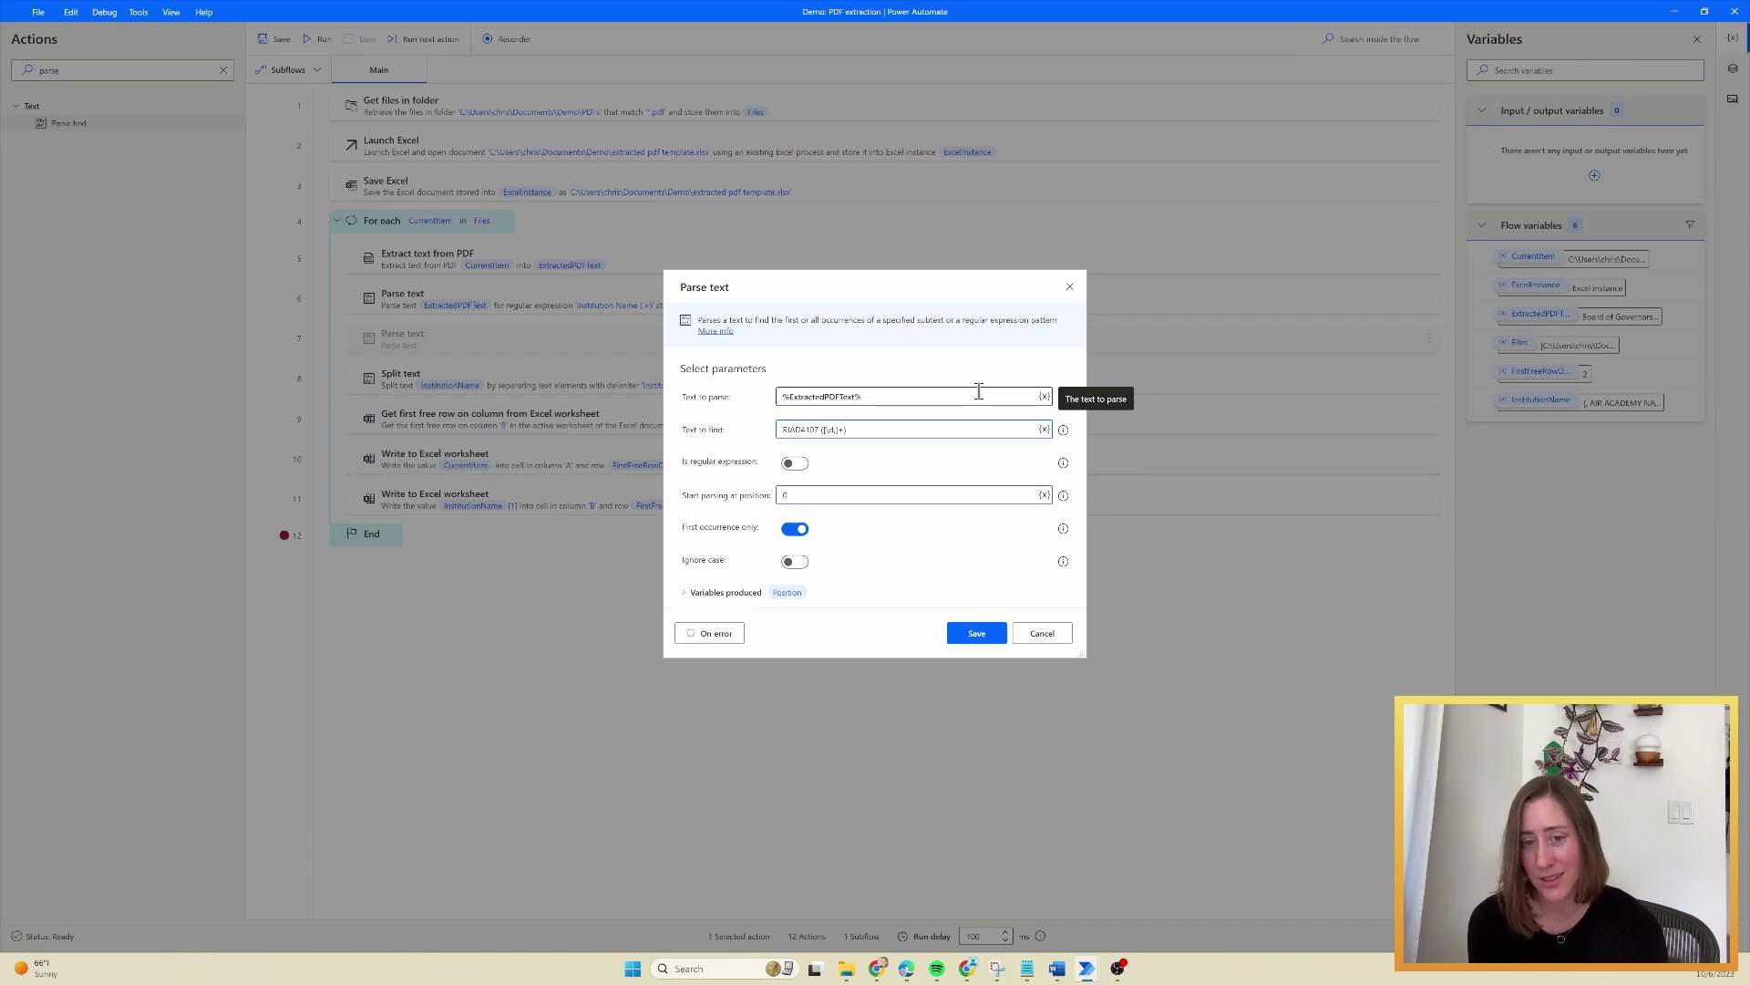
{"action": "left_click", "coordinate": [794, 463]}
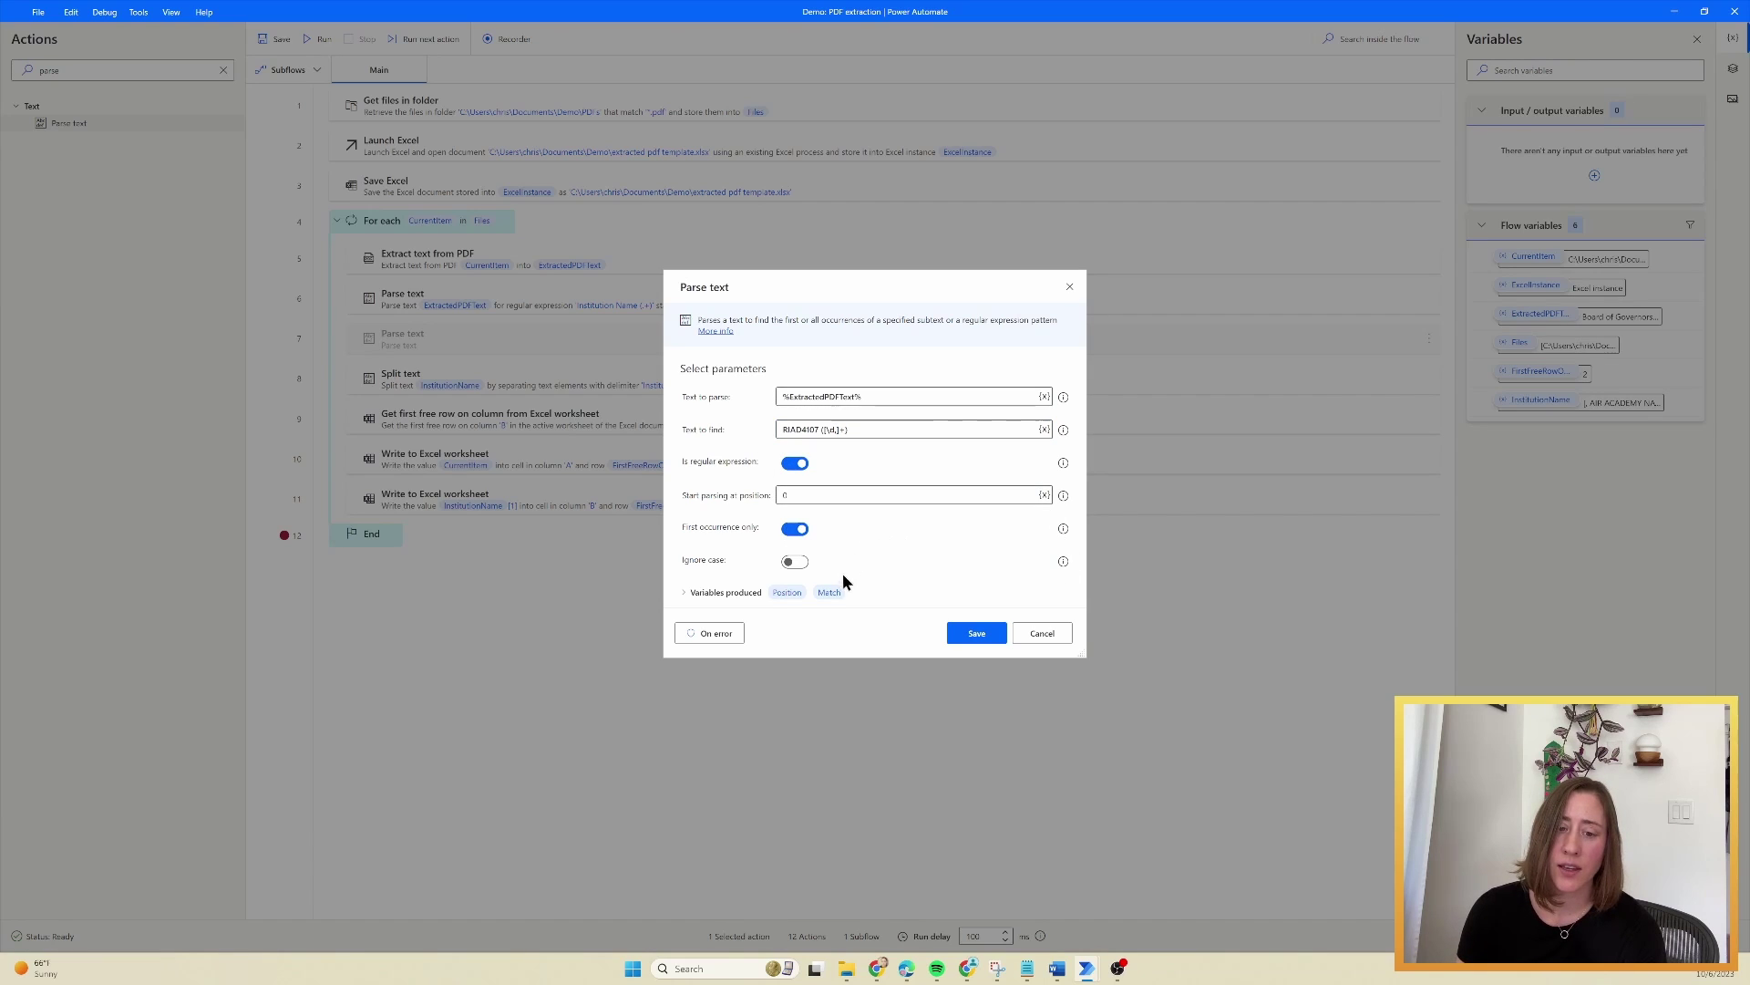
- Turn off the Position output, name the match variable InterestIncome, and save the Parse text action
{"action": "left_click", "coordinate": [698, 590]}
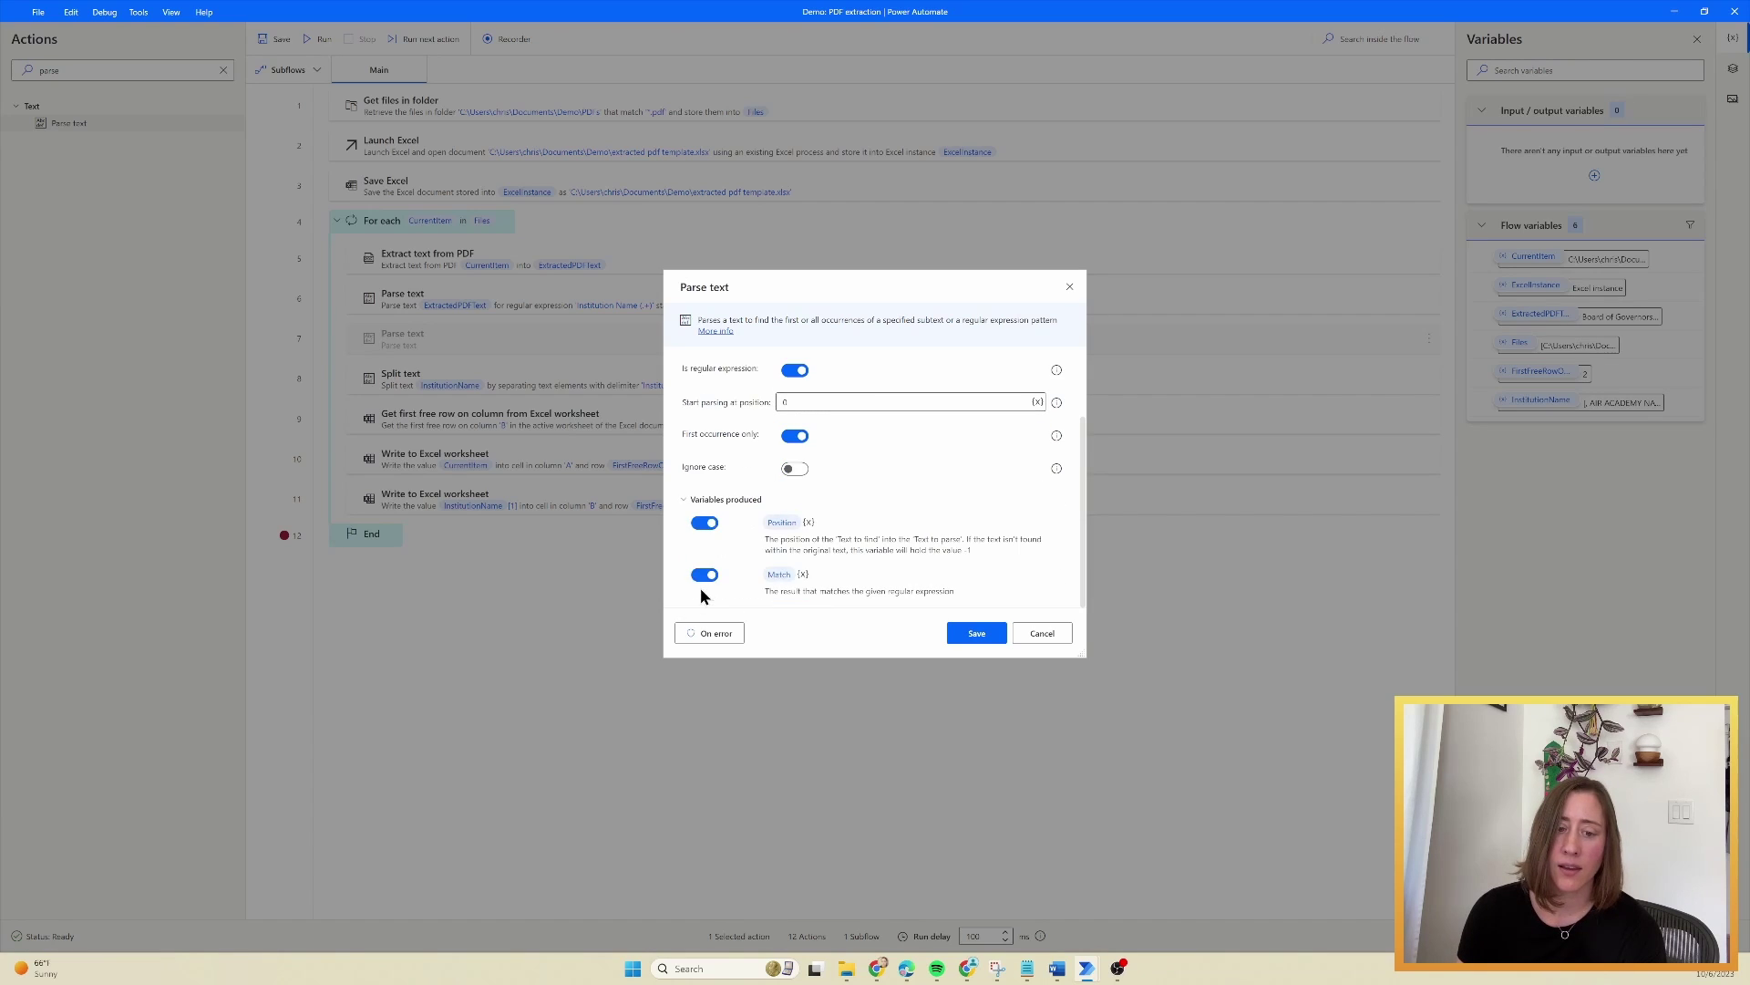
{"action": "left_click", "coordinate": [702, 524]}
{"action": "left_click", "coordinate": [777, 574]}
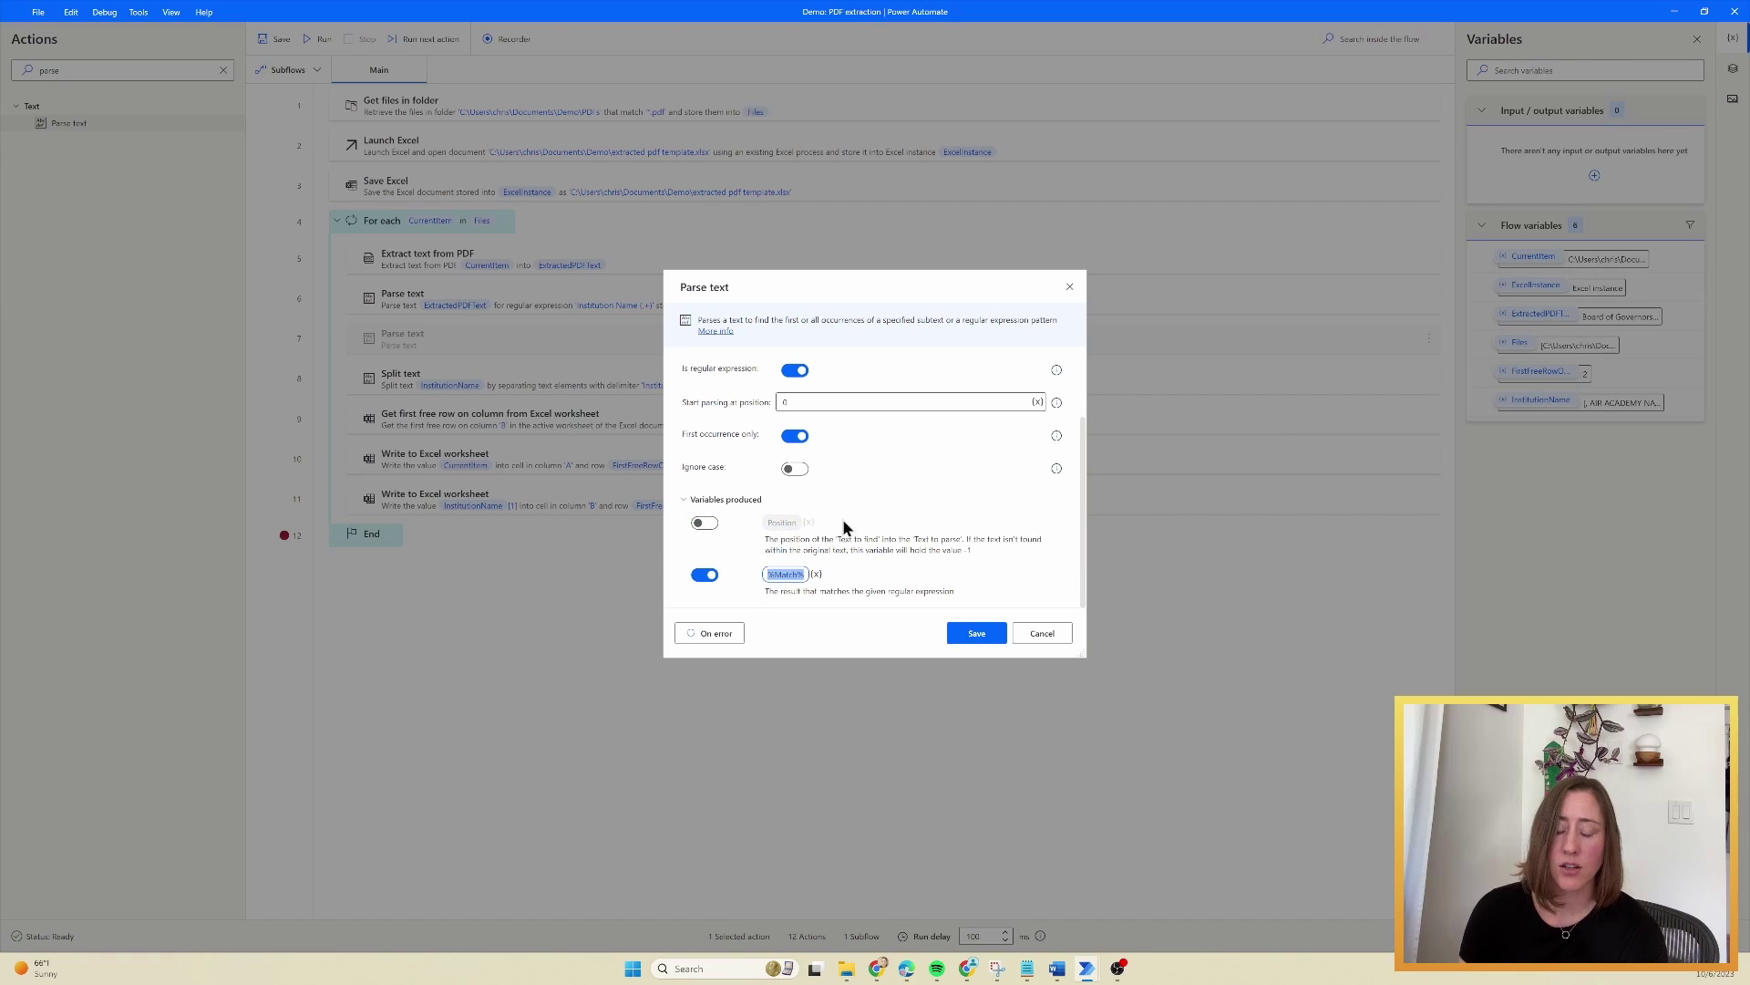
{"action": "key", "text": "Left"}
{"action": "key", "text": "Right"}
{"action": "key", "text": "shift+Right"}
{"action": "key", "text": "shift+Right"}
{"action": "key", "text": "shift+Right"}
{"action": "key", "text": "shift+Right"}
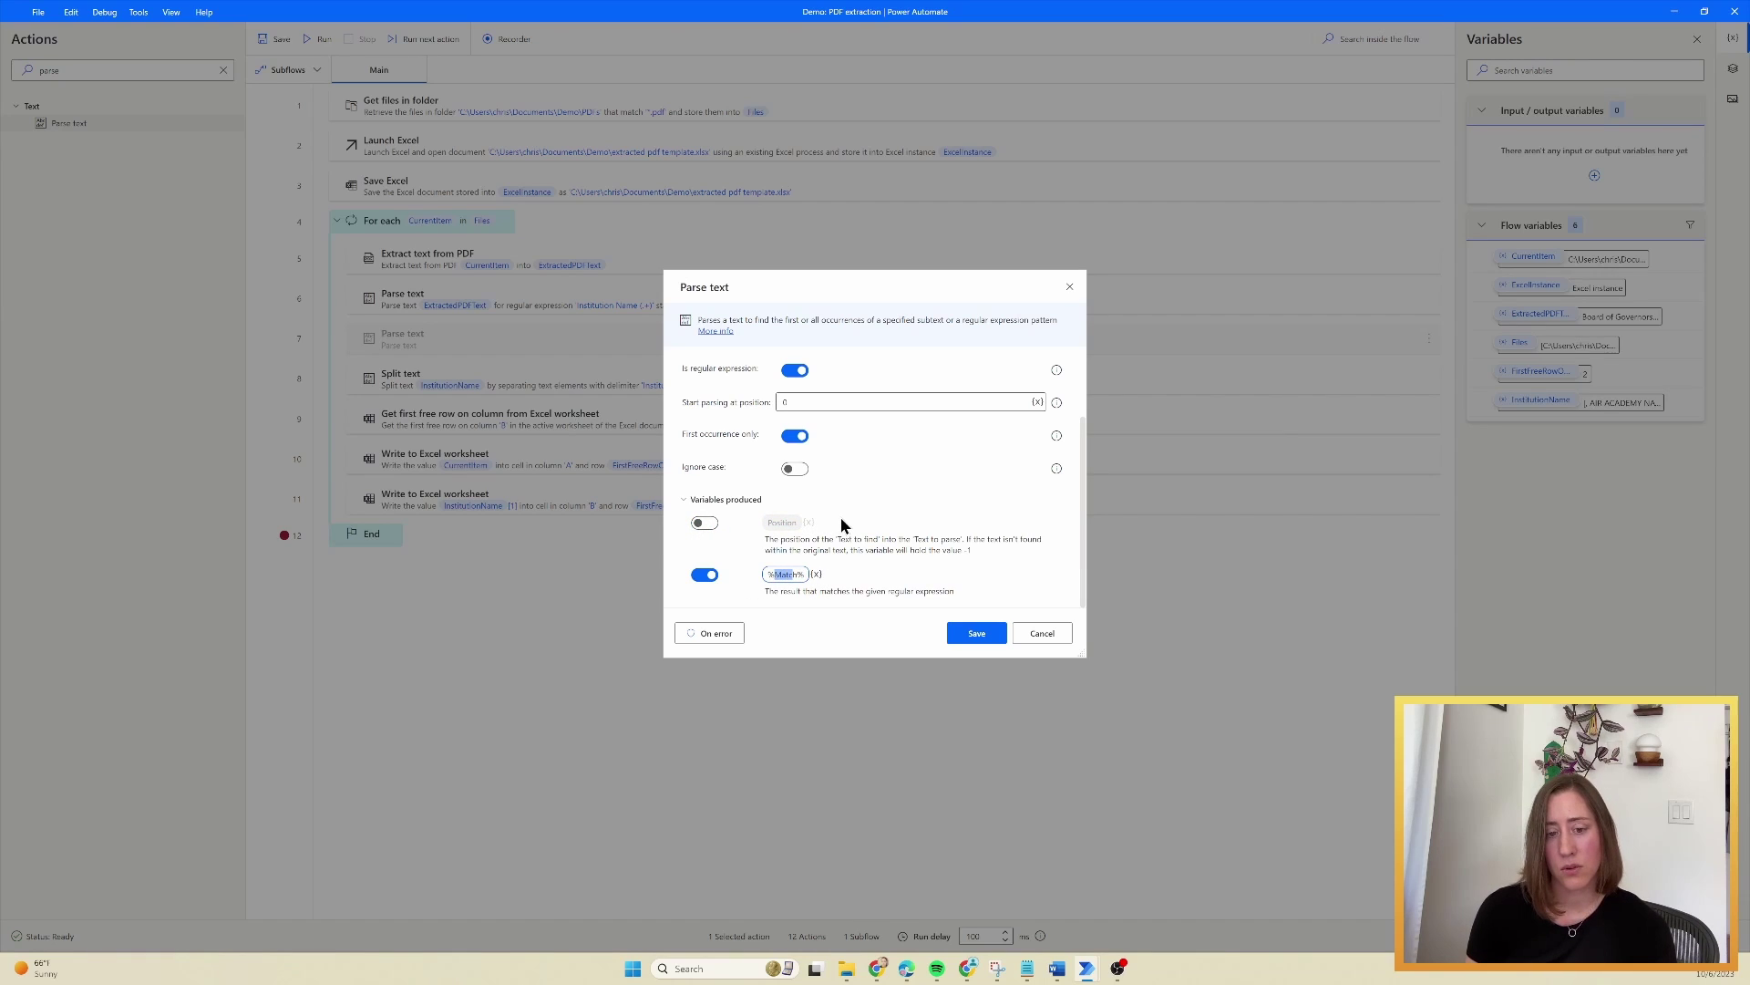
{"action": "type", "text": "InterestIncom"}
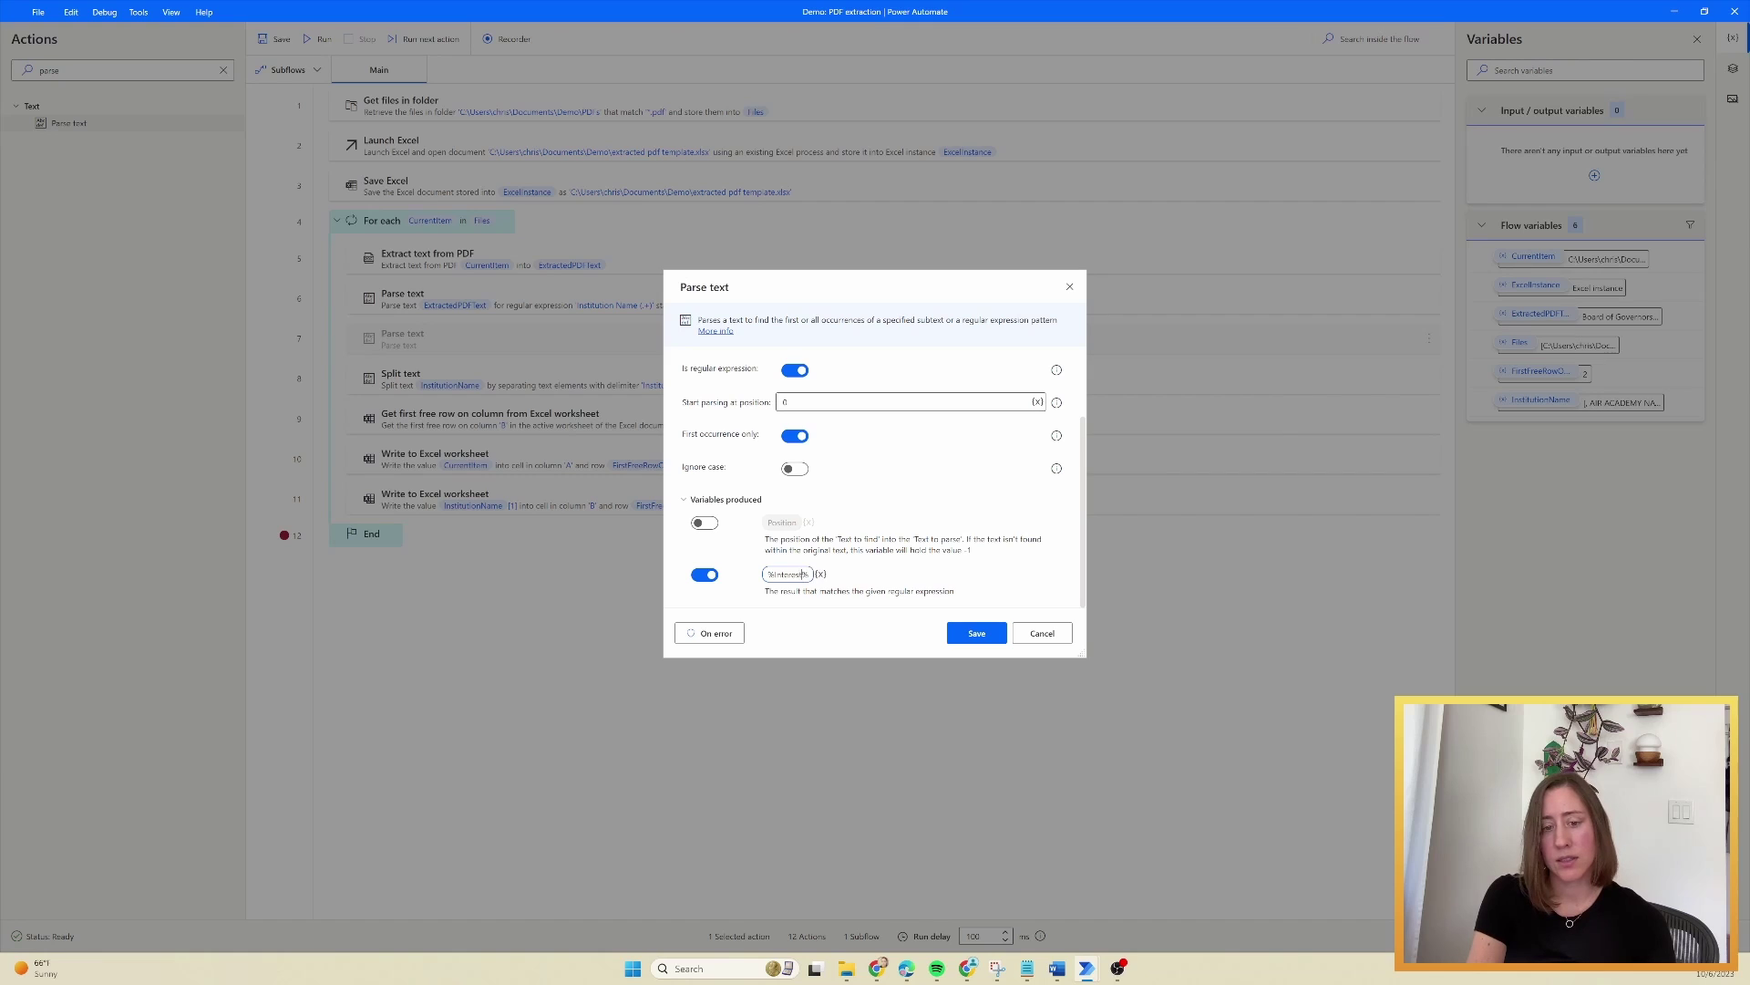
{"action": "type", "text": "e"}
{"action": "left_click", "coordinate": [973, 631]}
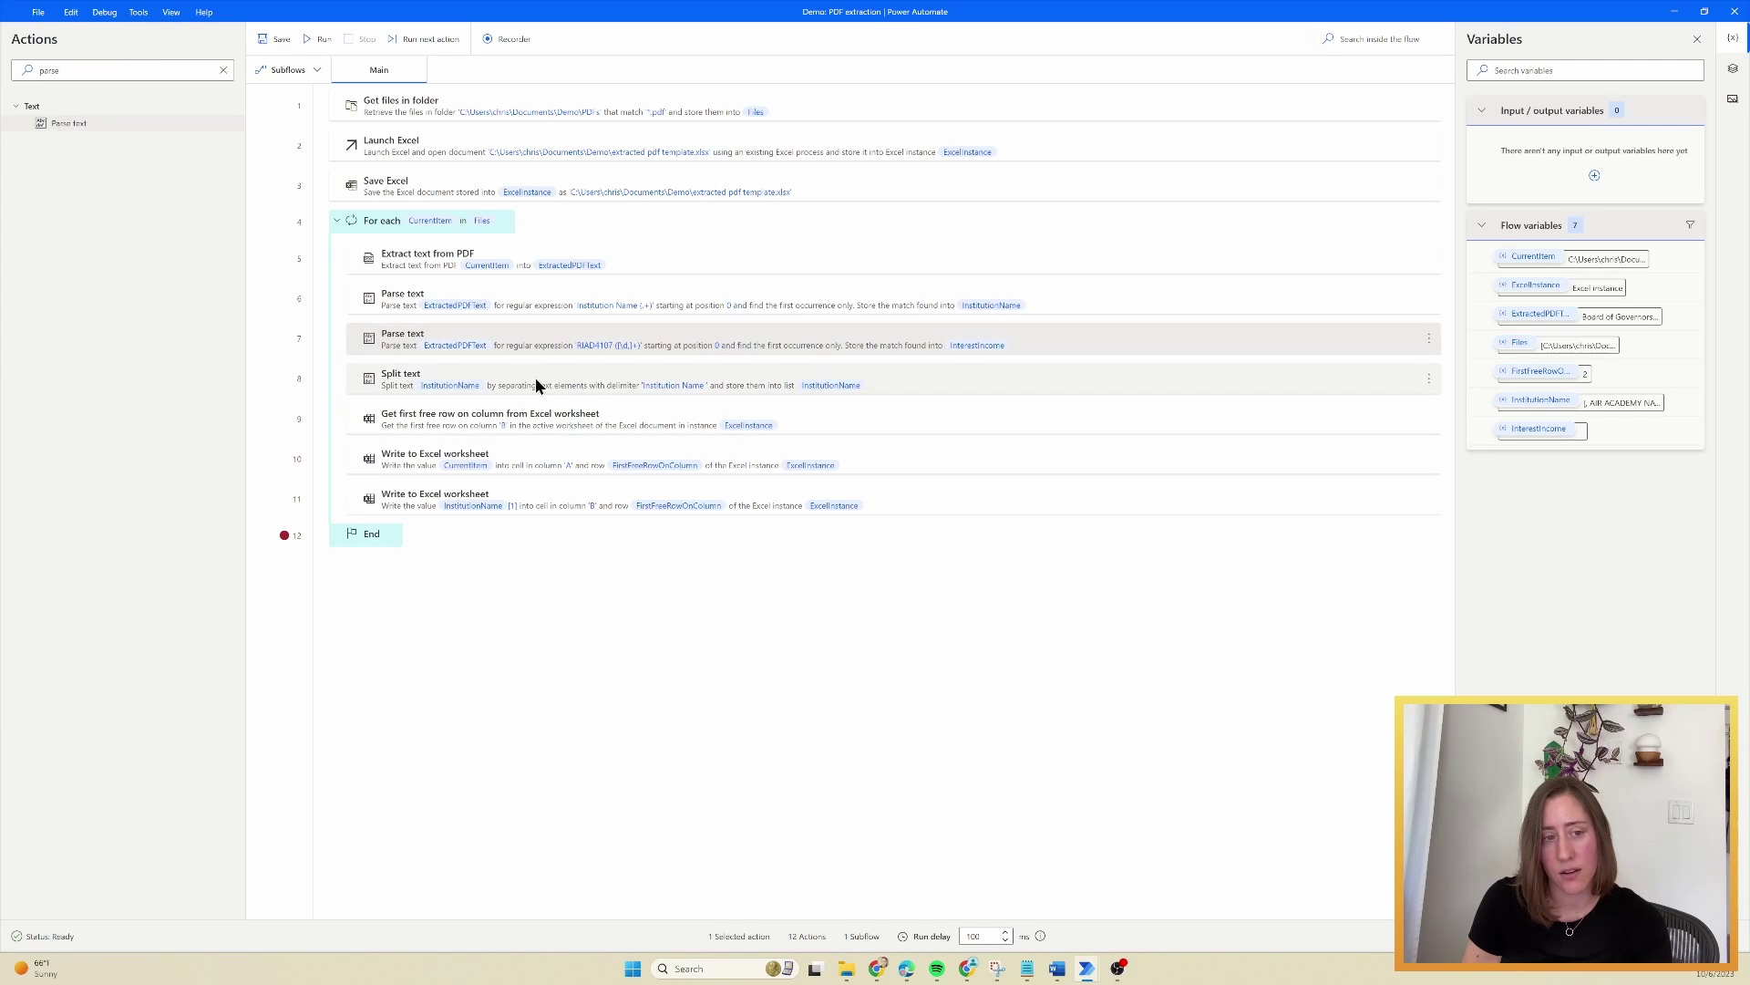
- Add a Split text action below the existing split, with InterestIncome as the text to split
{"action": "double_click", "coordinate": [219, 70]}
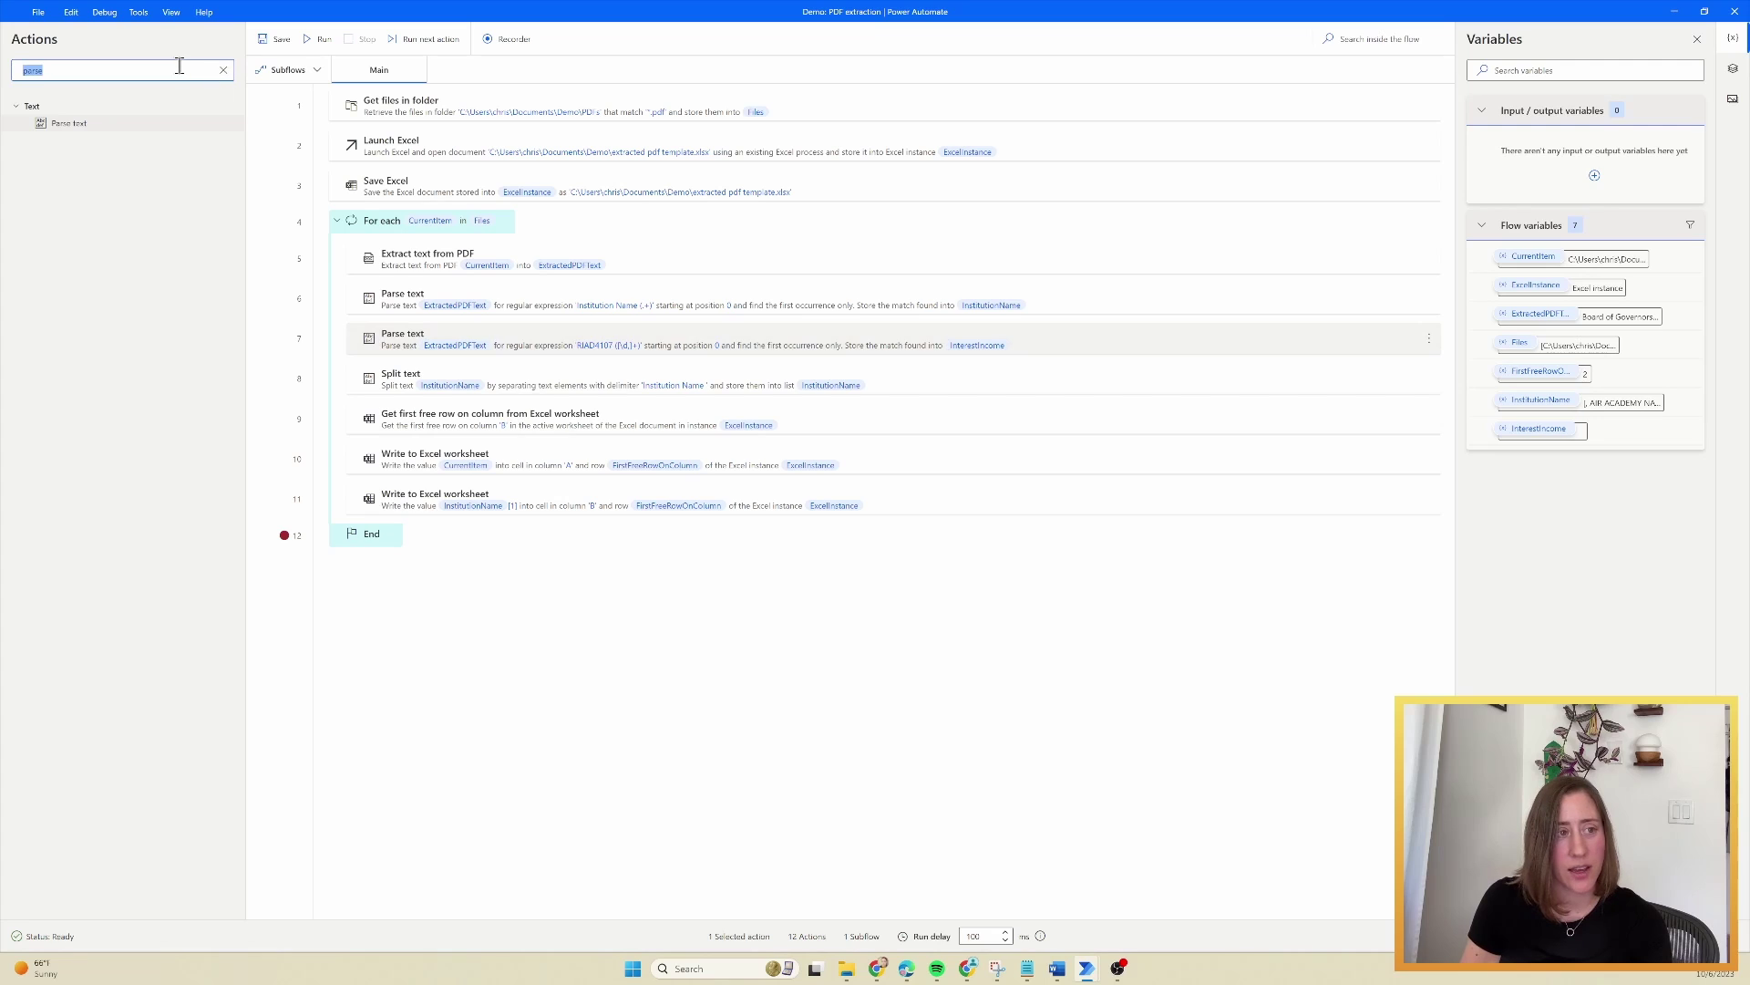
{"action": "left_click", "coordinate": [223, 70]}
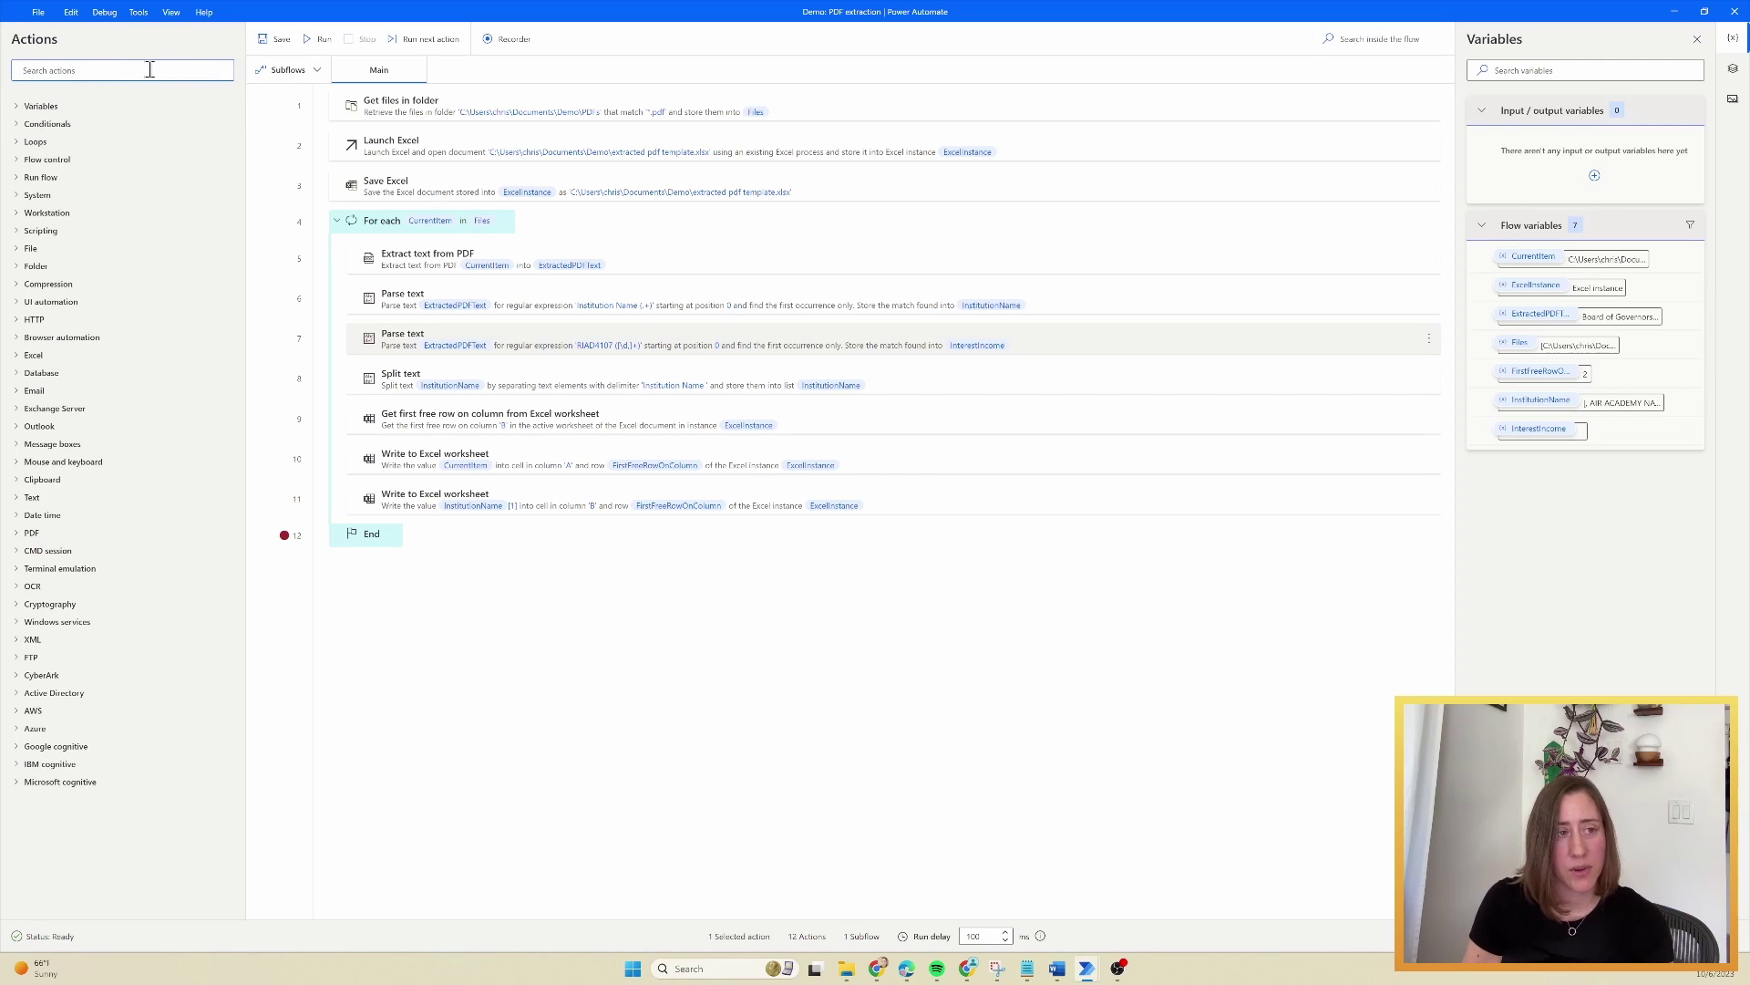
{"action": "type", "text": "split"}
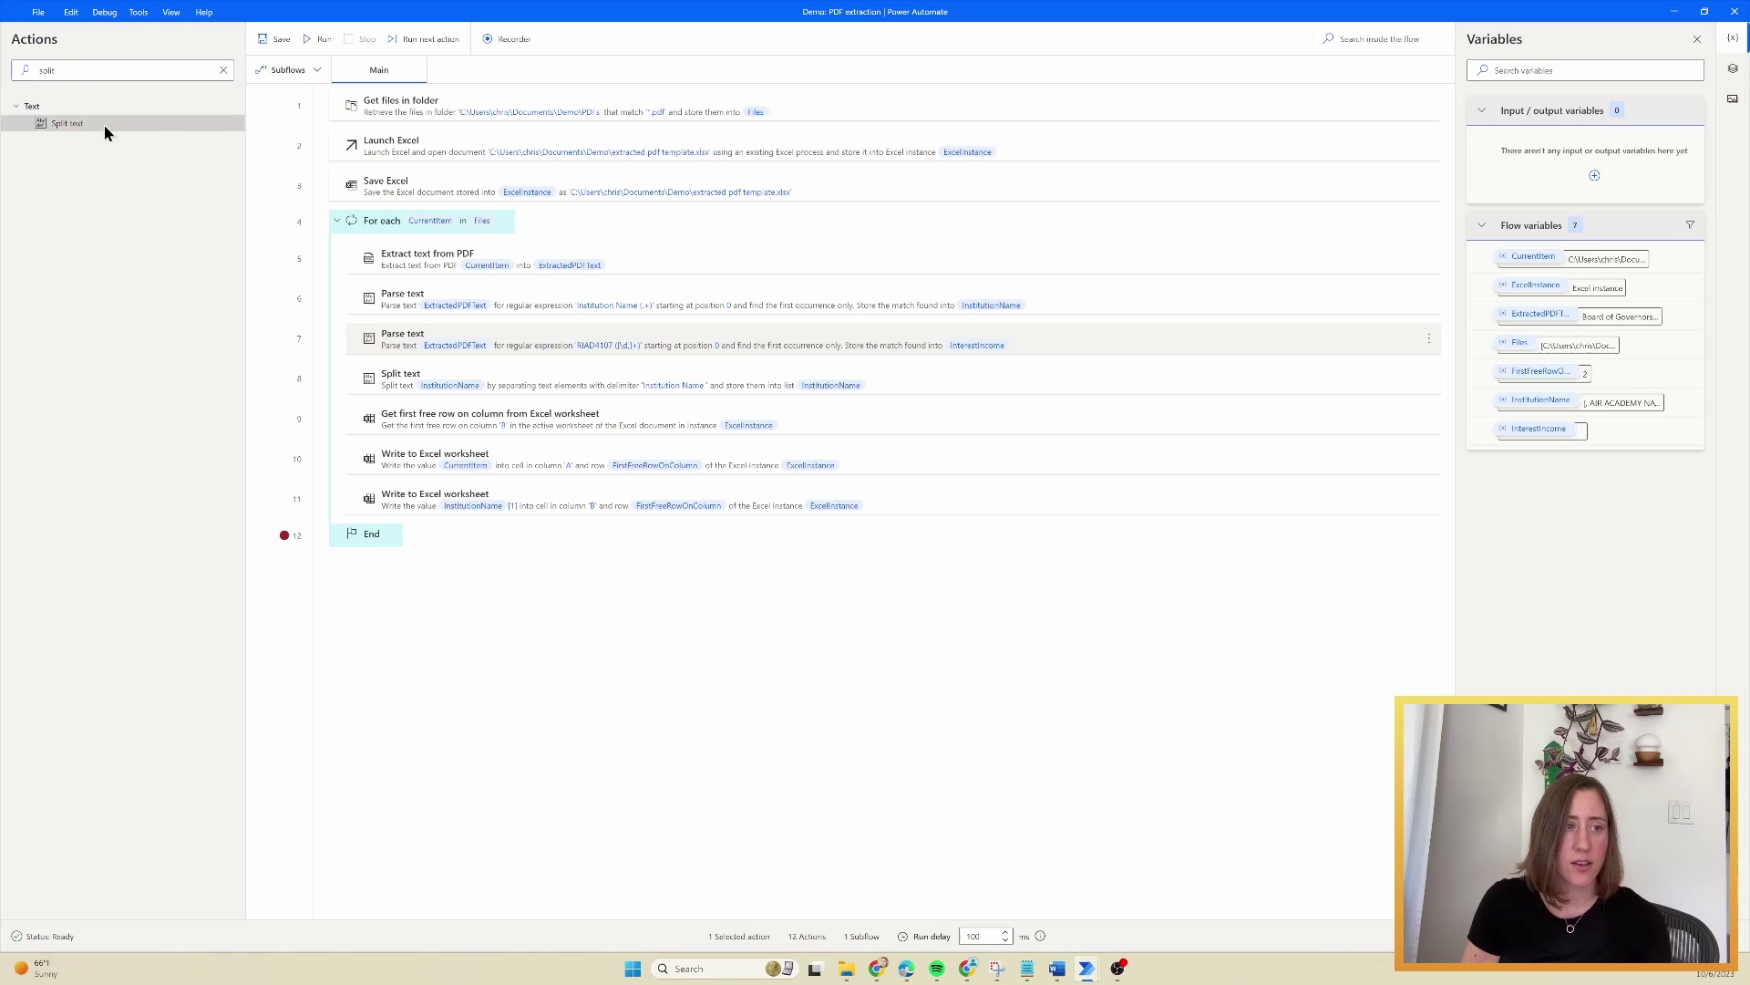
{"action": "left_click_drag", "start_coordinate": [105, 132], "coordinate": [670, 402]}
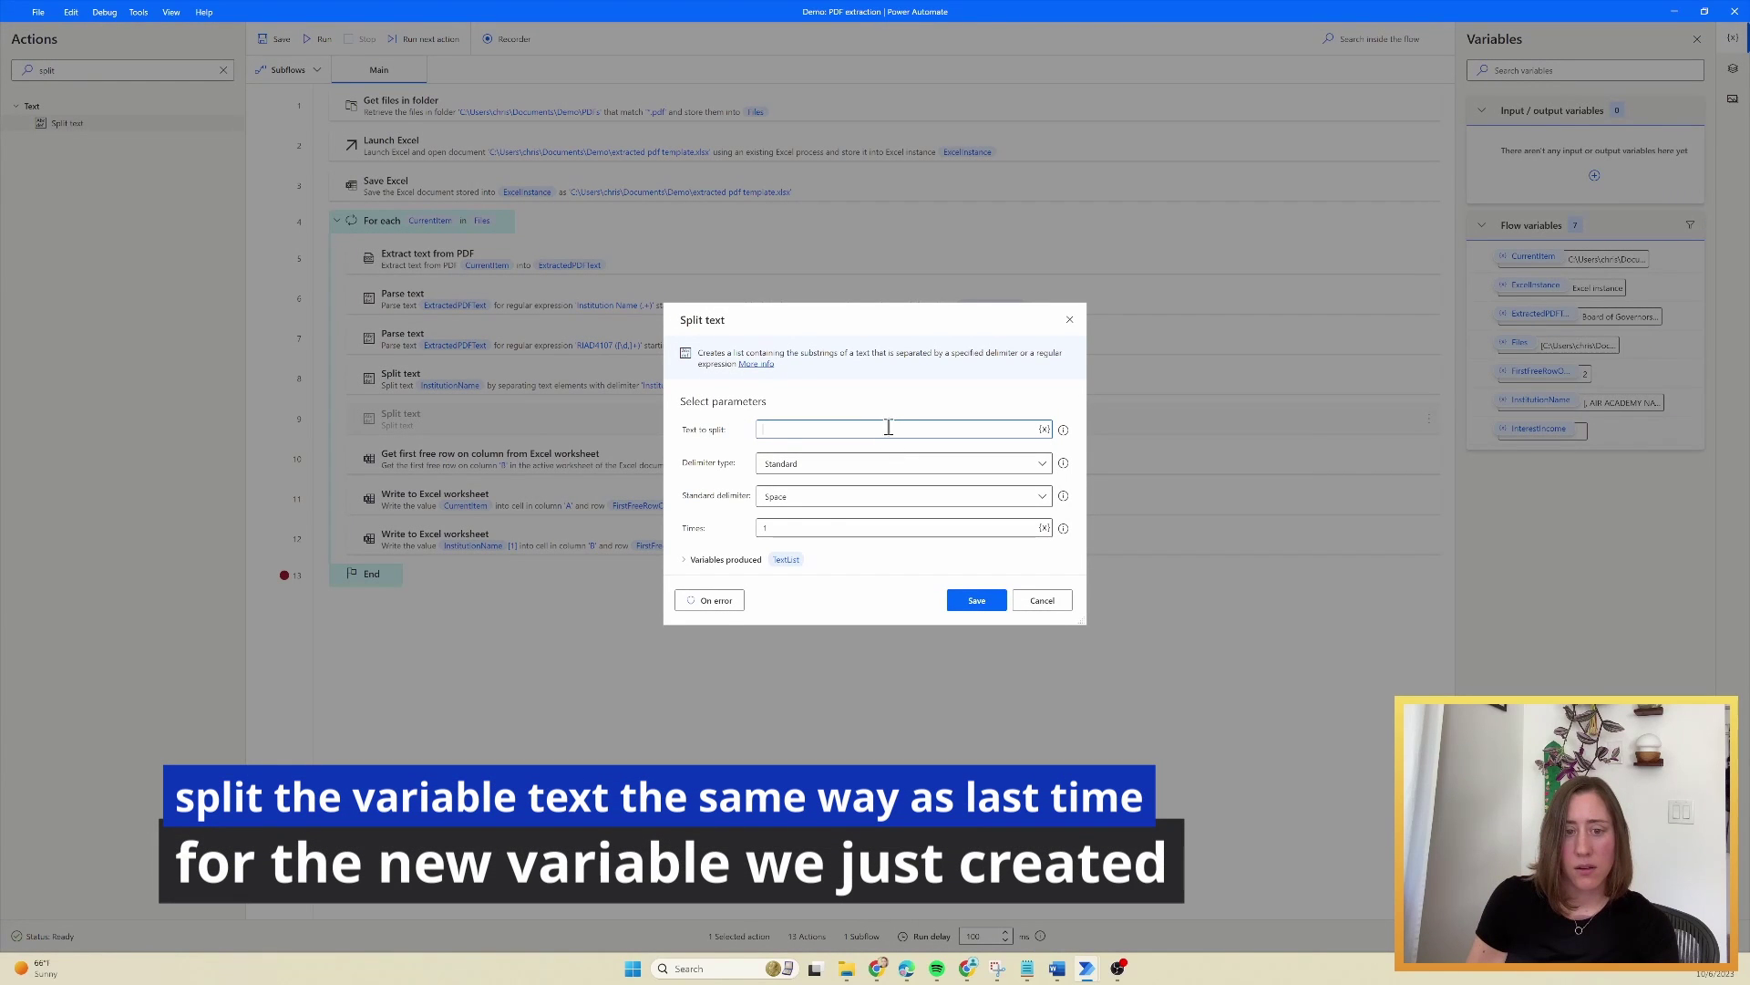
{"action": "left_click", "coordinate": [1044, 429]}
{"action": "left_click", "coordinate": [928, 645]}
{"action": "left_click", "coordinate": [940, 697]}
- Switch the split to a custom delimiter and set it to RIAD4107
{"action": "left_click", "coordinate": [906, 464]}
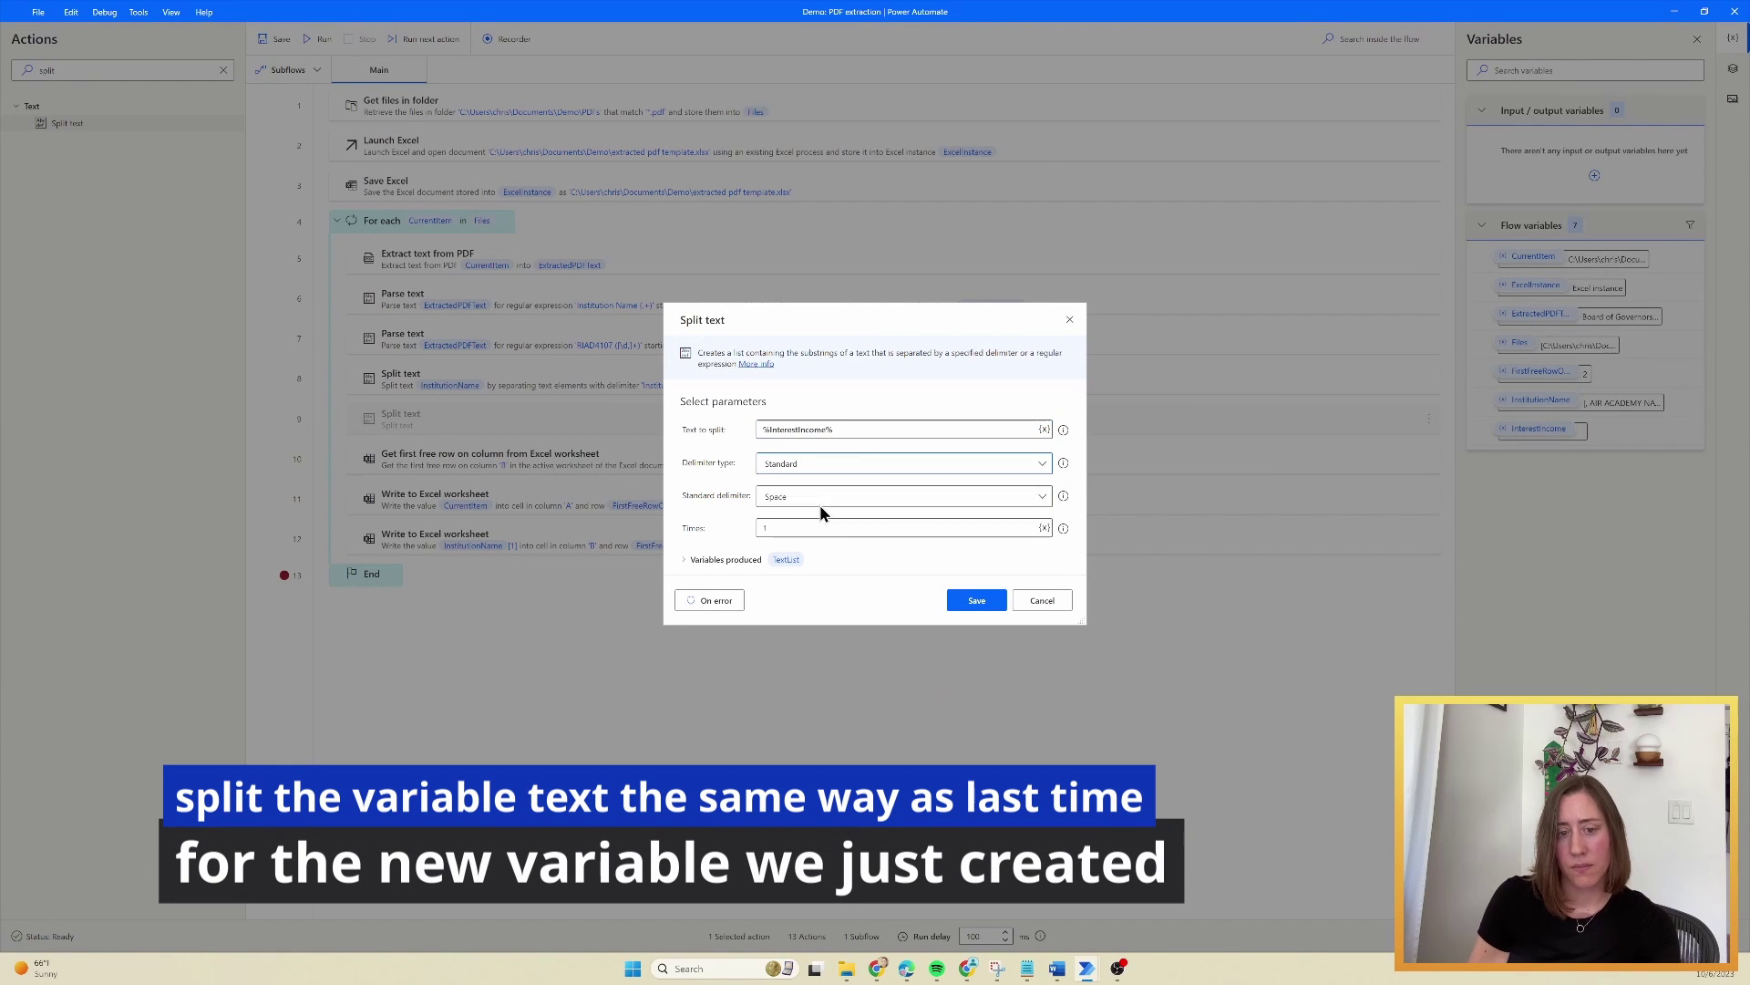
{"action": "left_click", "coordinate": [820, 506]}
{"action": "left_click", "coordinate": [834, 496]}
{"action": "type", "text": "RIAD4107 ([\\d,]+)"}
{"action": "left_click_drag", "start_coordinate": [840, 498], "coordinate": [806, 496]}
{"action": "key", "text": "BackSpace"}
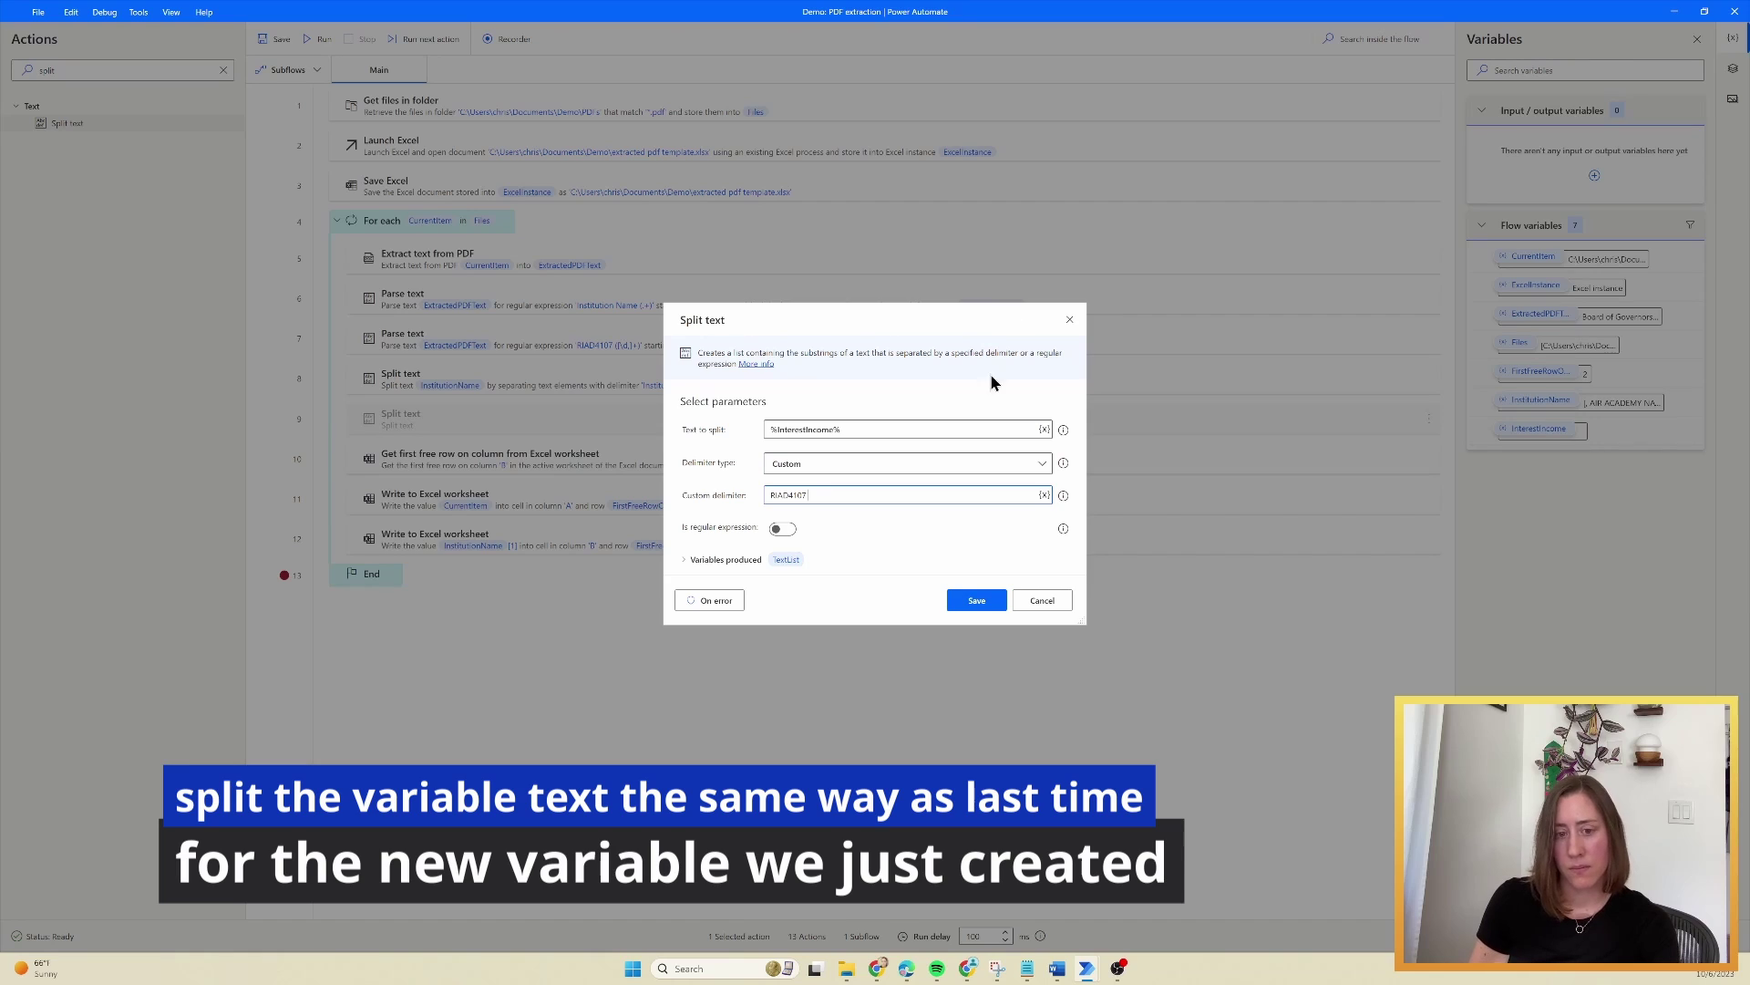
- Name the split's produced list variable InterestIncome and save the Split text action
{"action": "left_click", "coordinate": [784, 560]}
{"action": "left_click_drag", "start_coordinate": [803, 541], "coordinate": [777, 543]}
{"action": "type", "text": "InterestIncome%"}
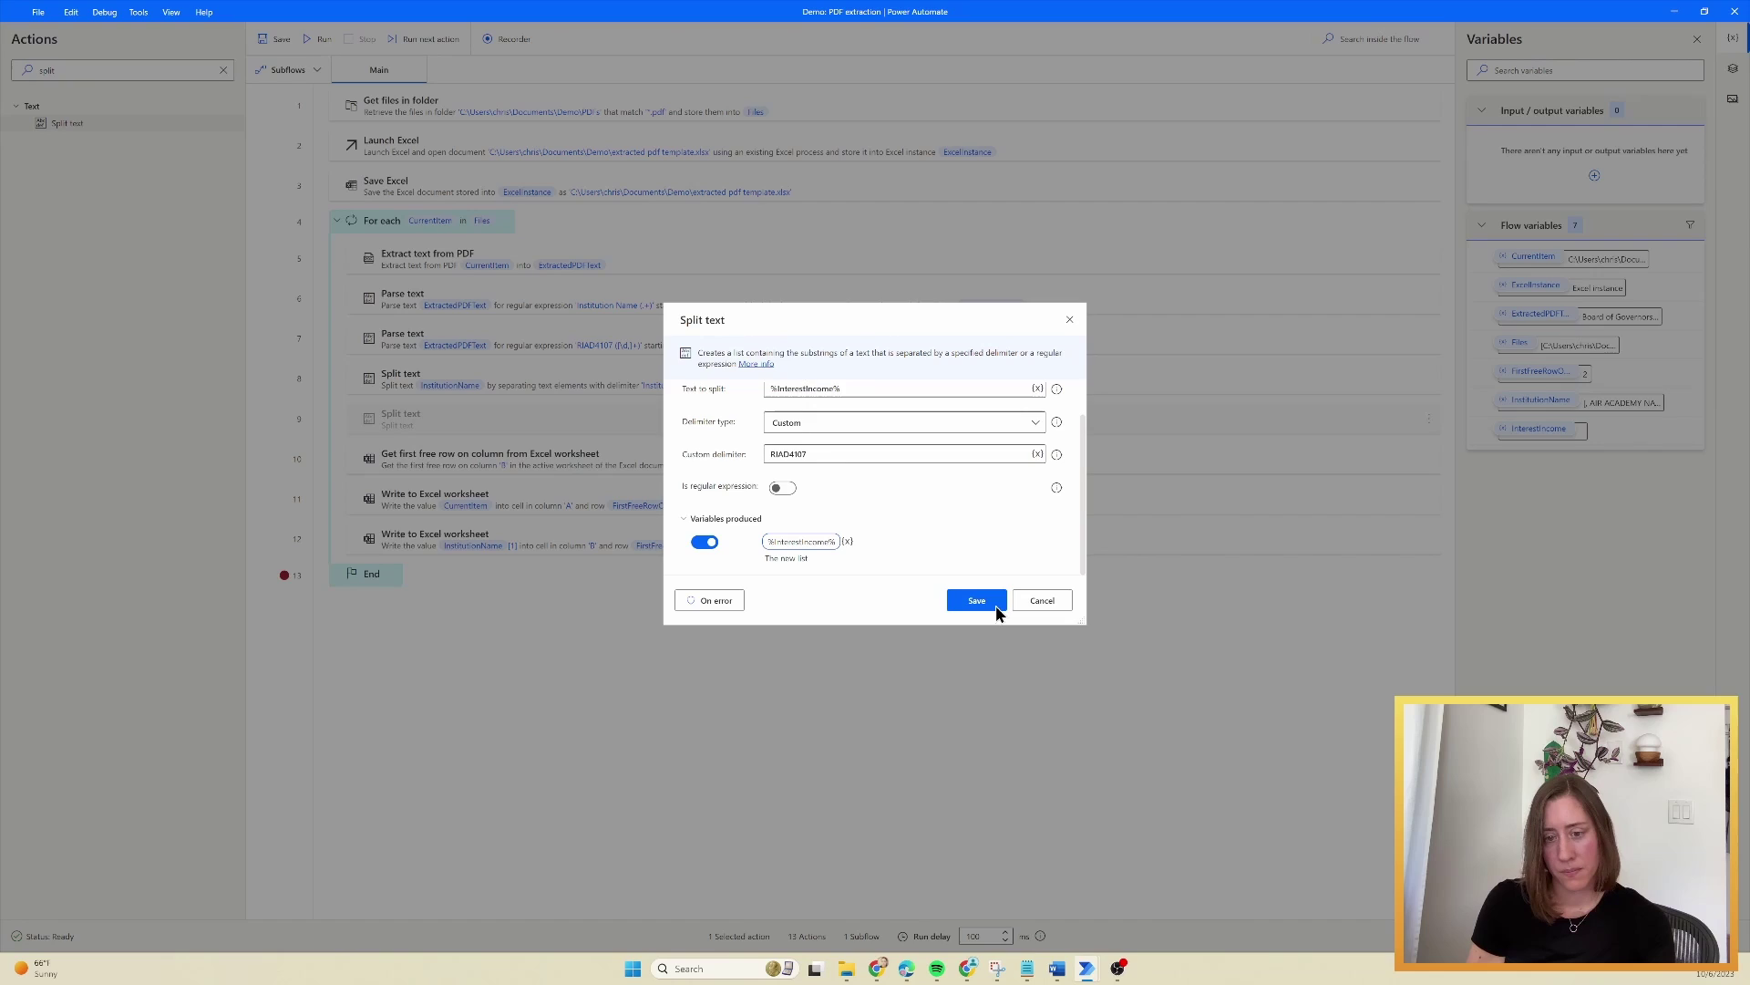
{"action": "left_click", "coordinate": [995, 605]}
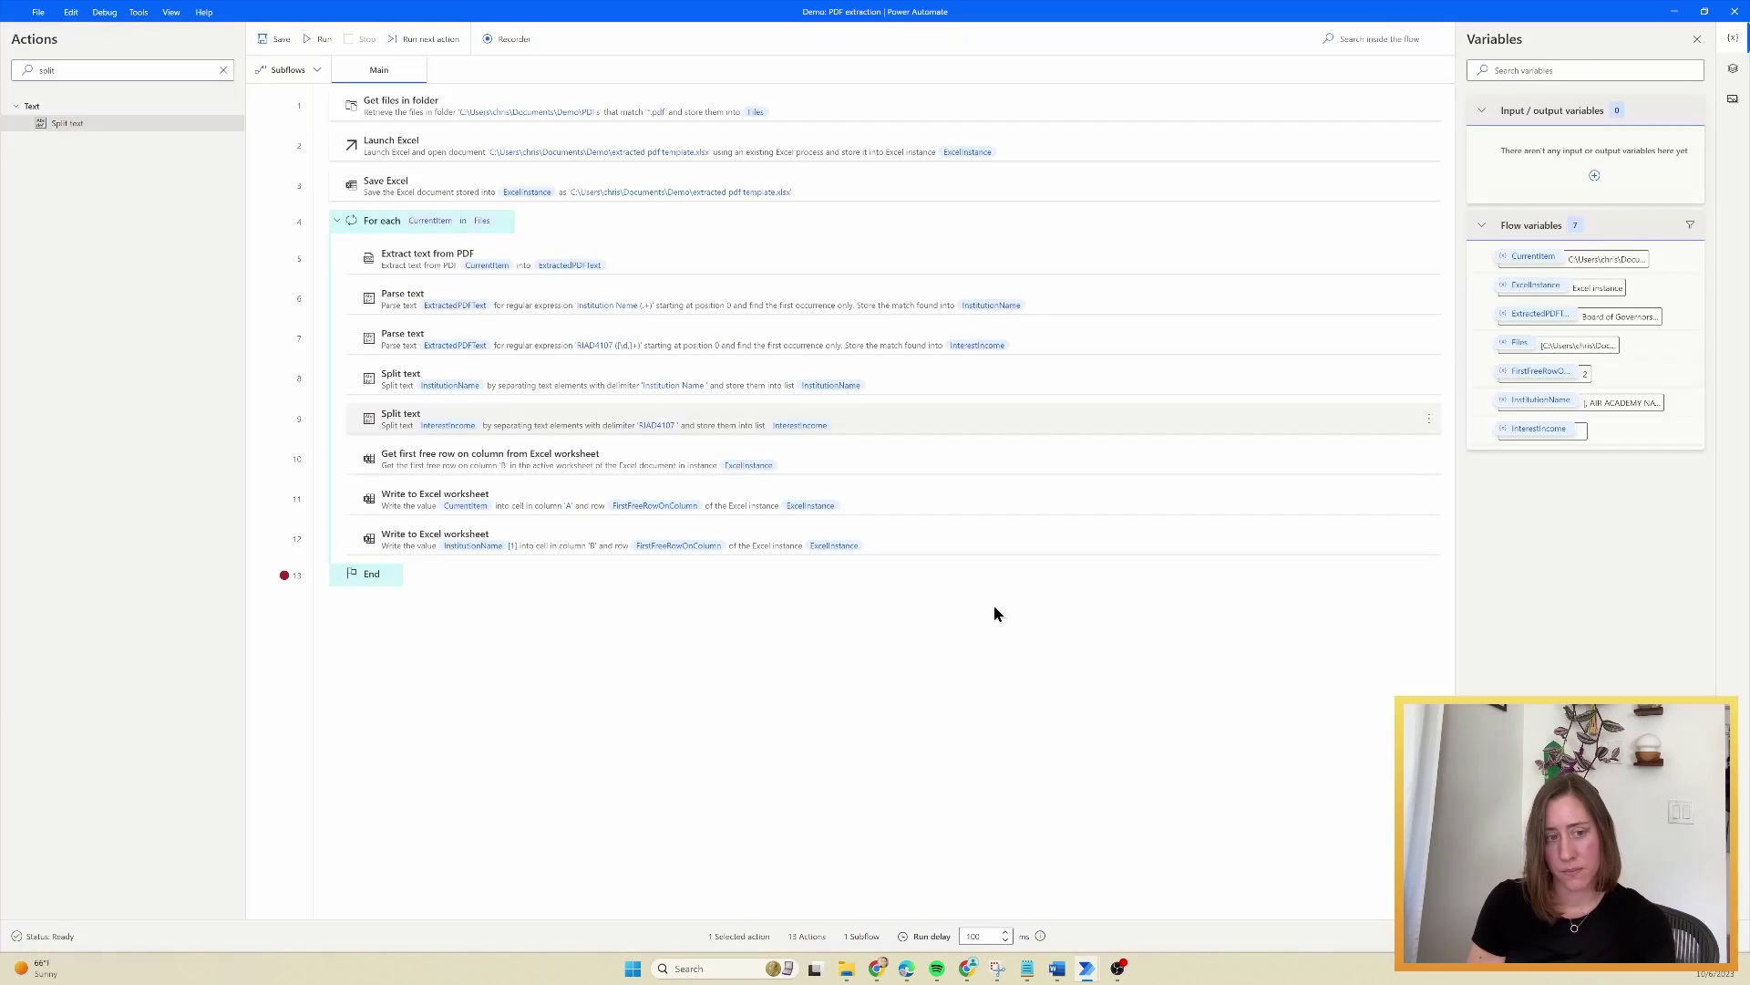
- Duplicate the RIAD4107 Parse text action and set the copy's text to find to RSSD-ID (.+)
{"action": "left_click", "coordinate": [523, 344]}
{"action": "key", "text": "ctrl+c"}
{"action": "key", "text": "ctrl+v"}
{"action": "double_click", "coordinate": [602, 376]}
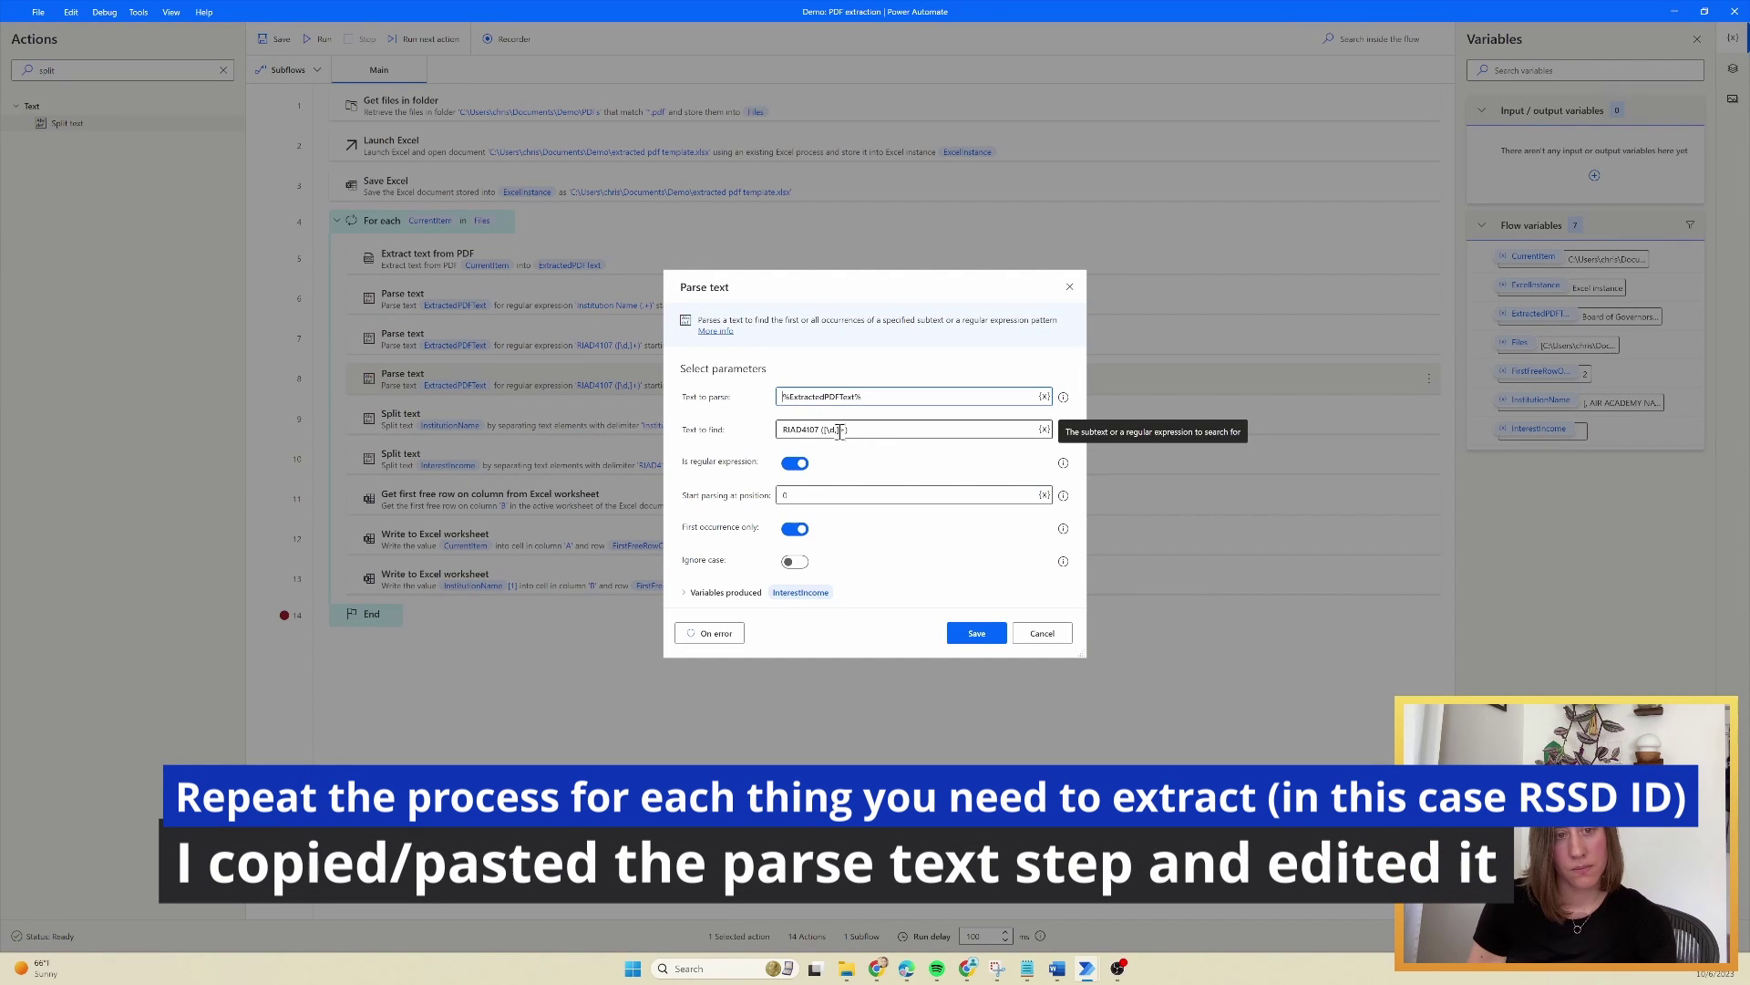
{"action": "left_click_drag", "start_coordinate": [840, 431], "coordinate": [822, 434]}
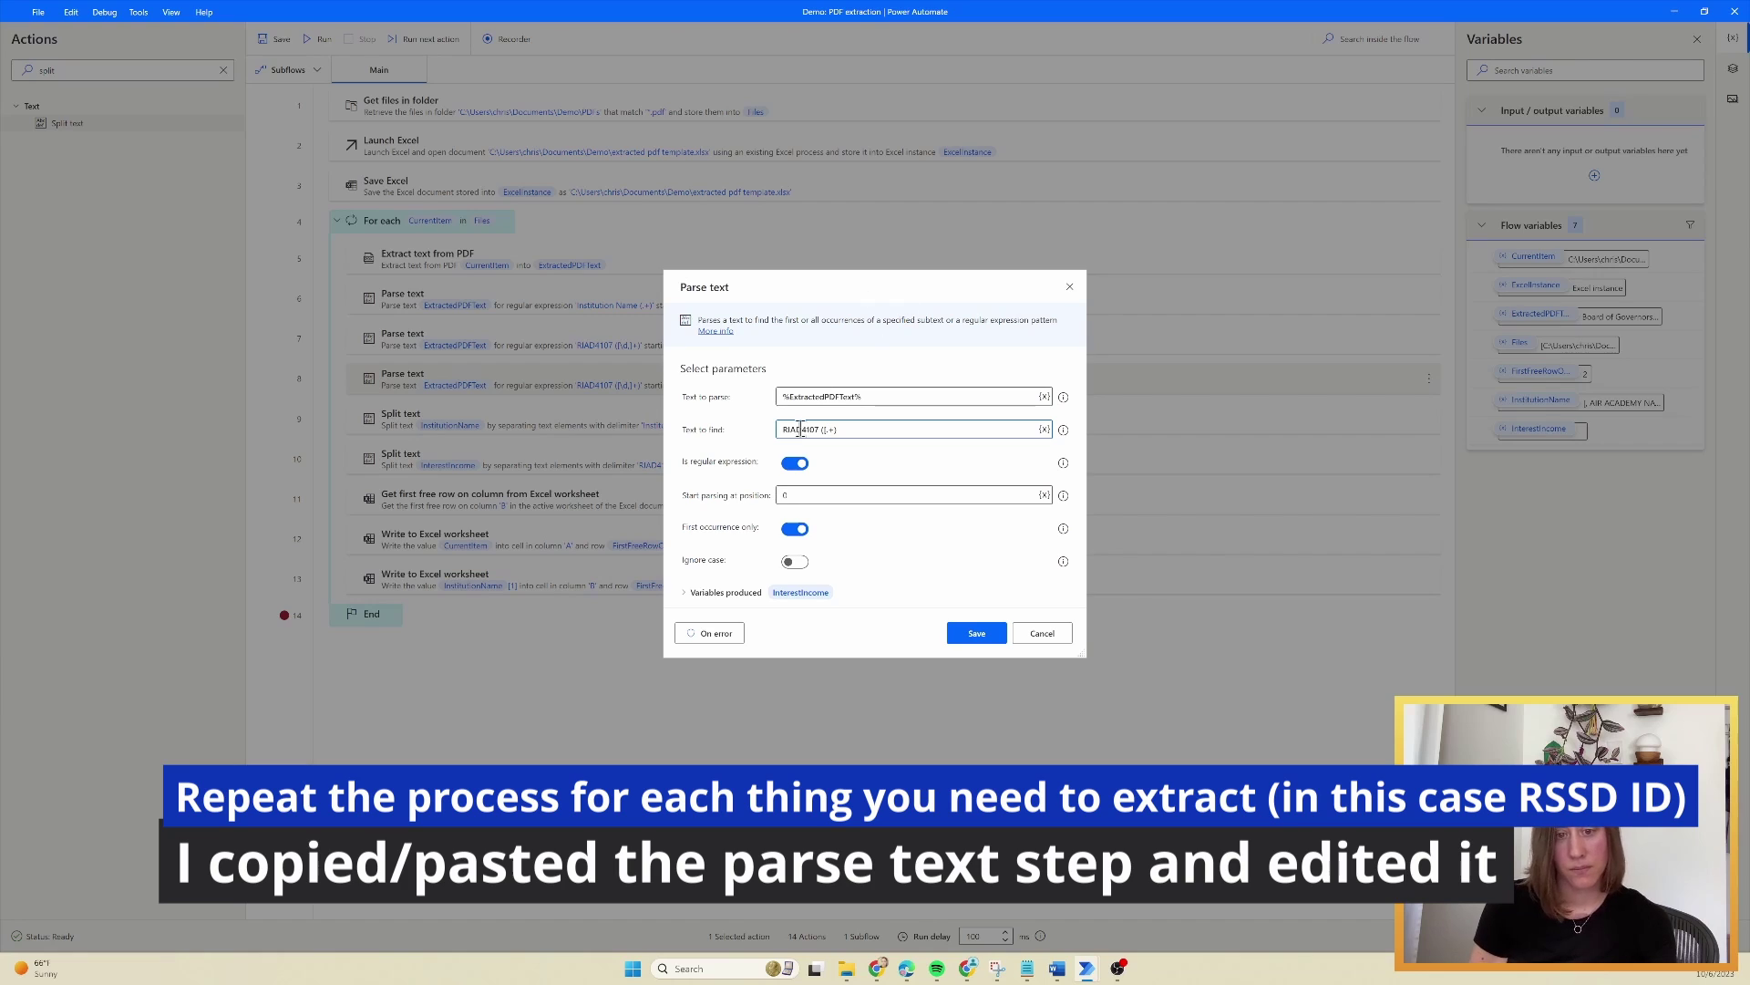
{"action": "left_click_drag", "start_coordinate": [821, 432], "coordinate": [669, 436]}
{"action": "type", "text": "RSSD"}
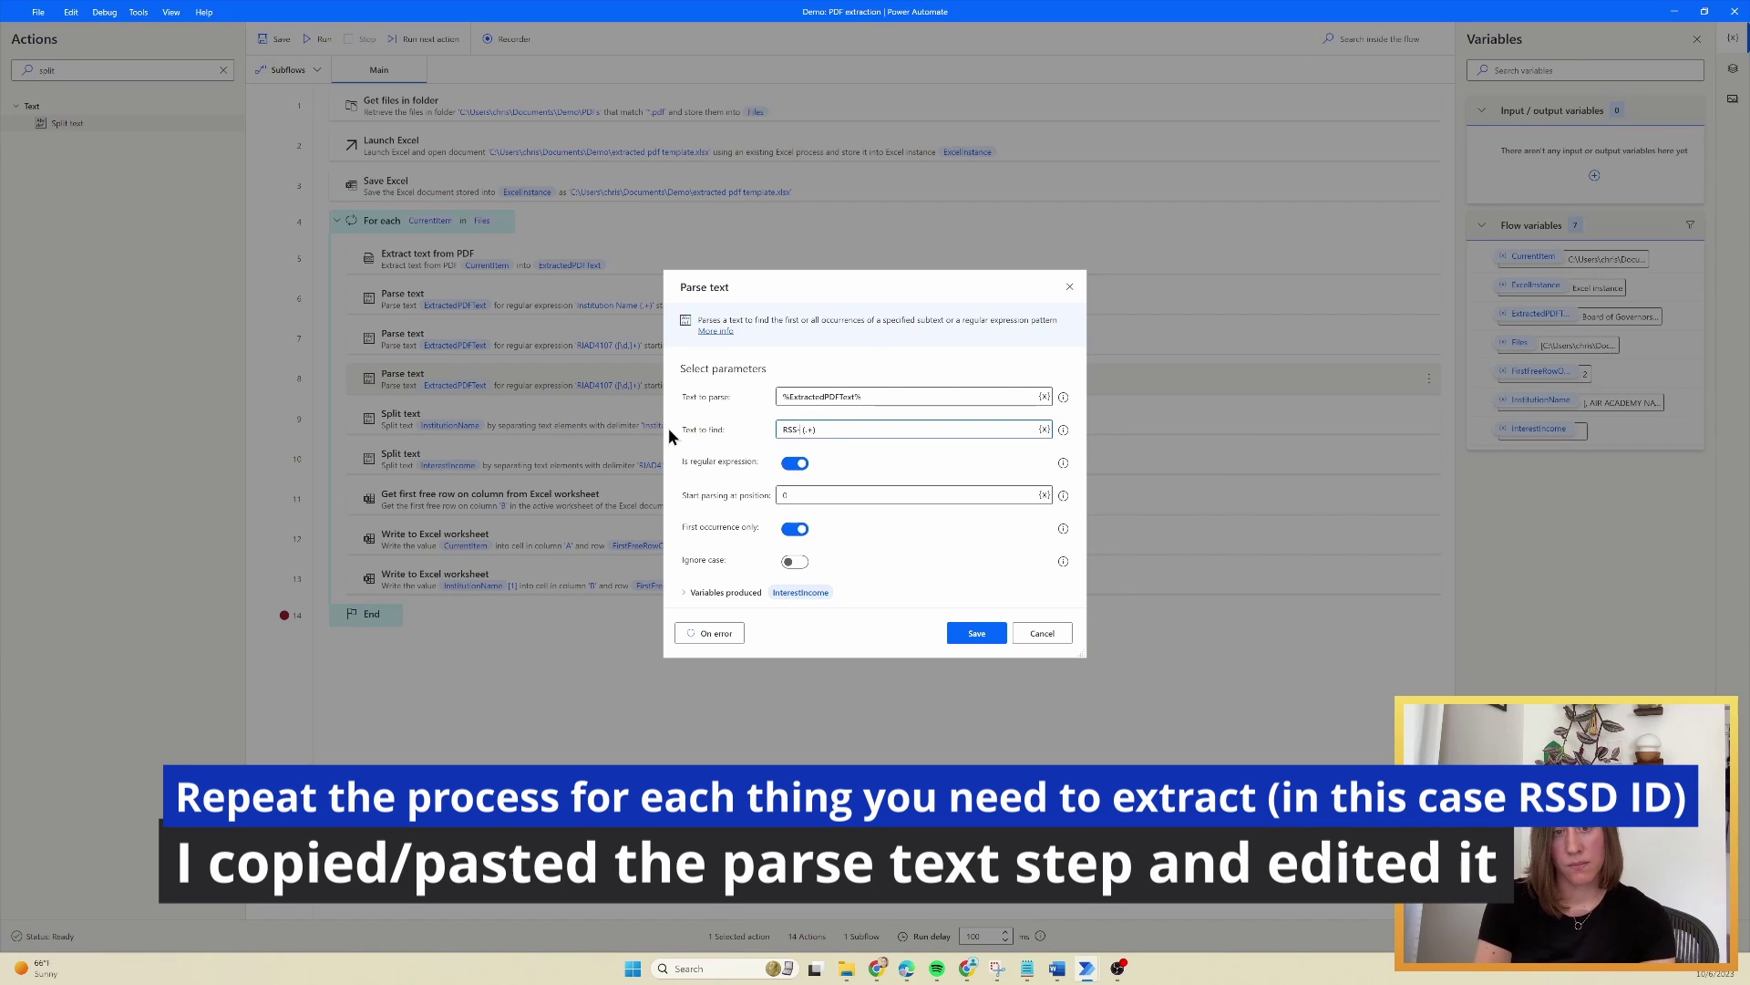
{"action": "type", "text": "-ID"}
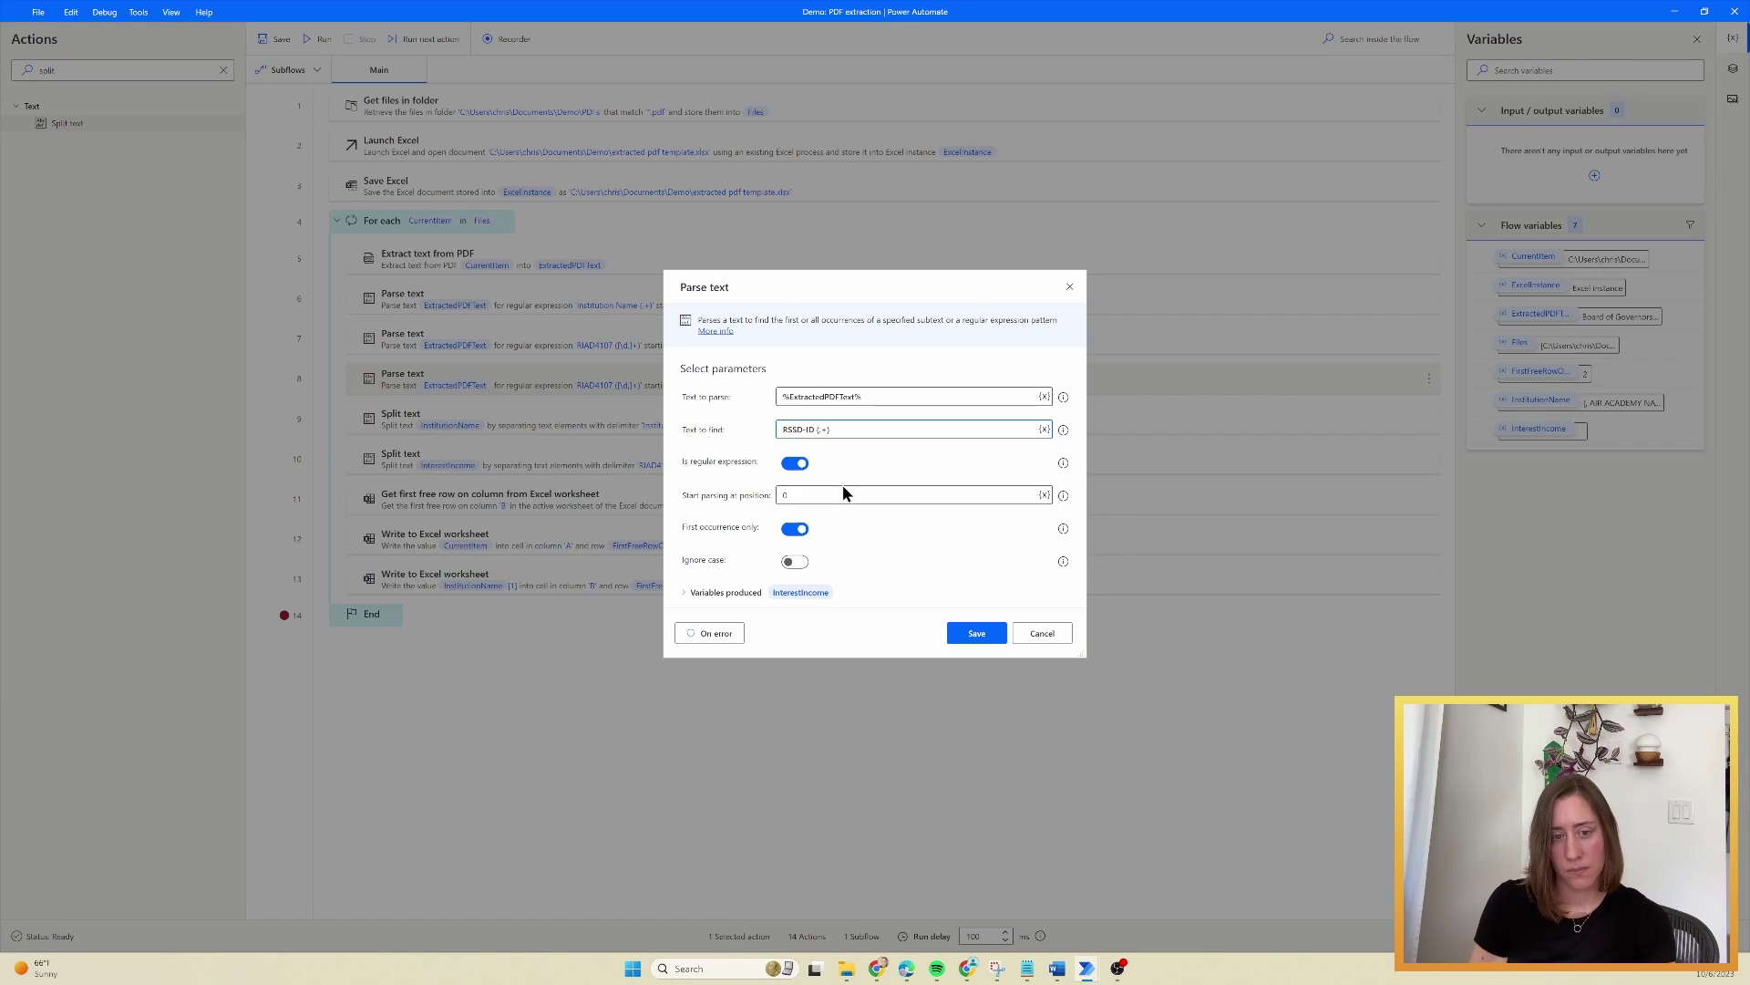
- Name the duplicated parse action's match variable RSSID and save the action
{"action": "left_click", "coordinate": [809, 593]}
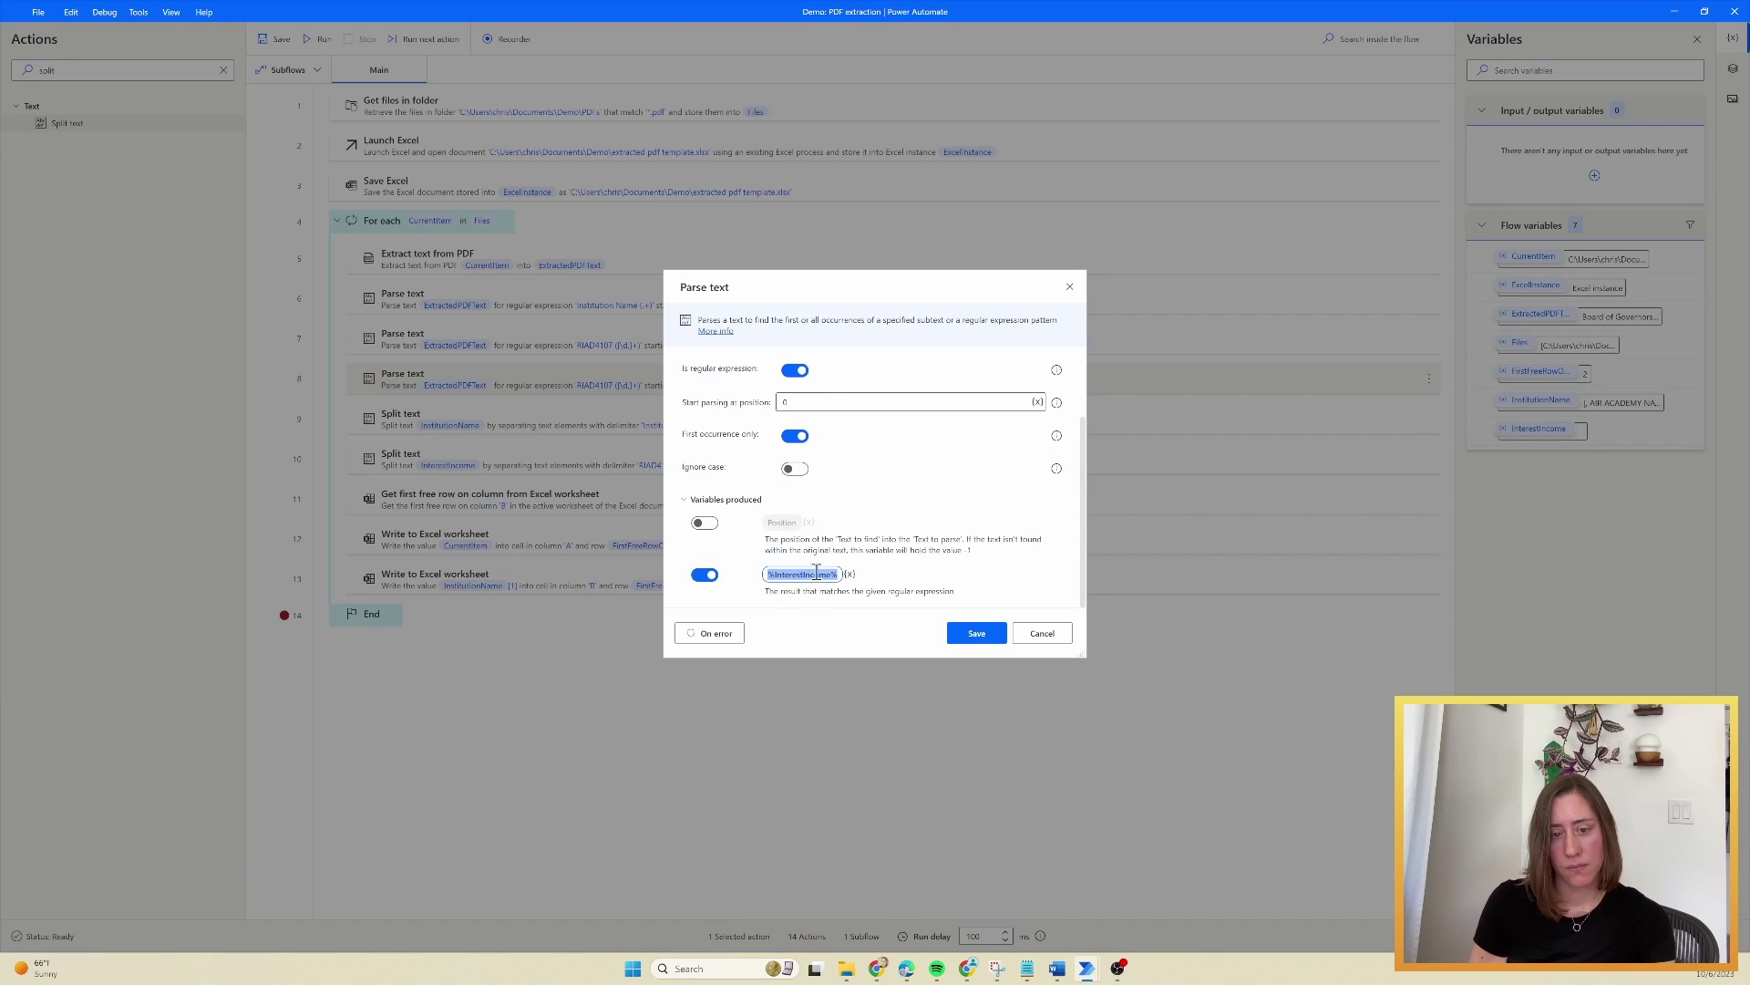
{"action": "double_click", "coordinate": [780, 574]}
{"action": "type", "text": "RSSID%"}
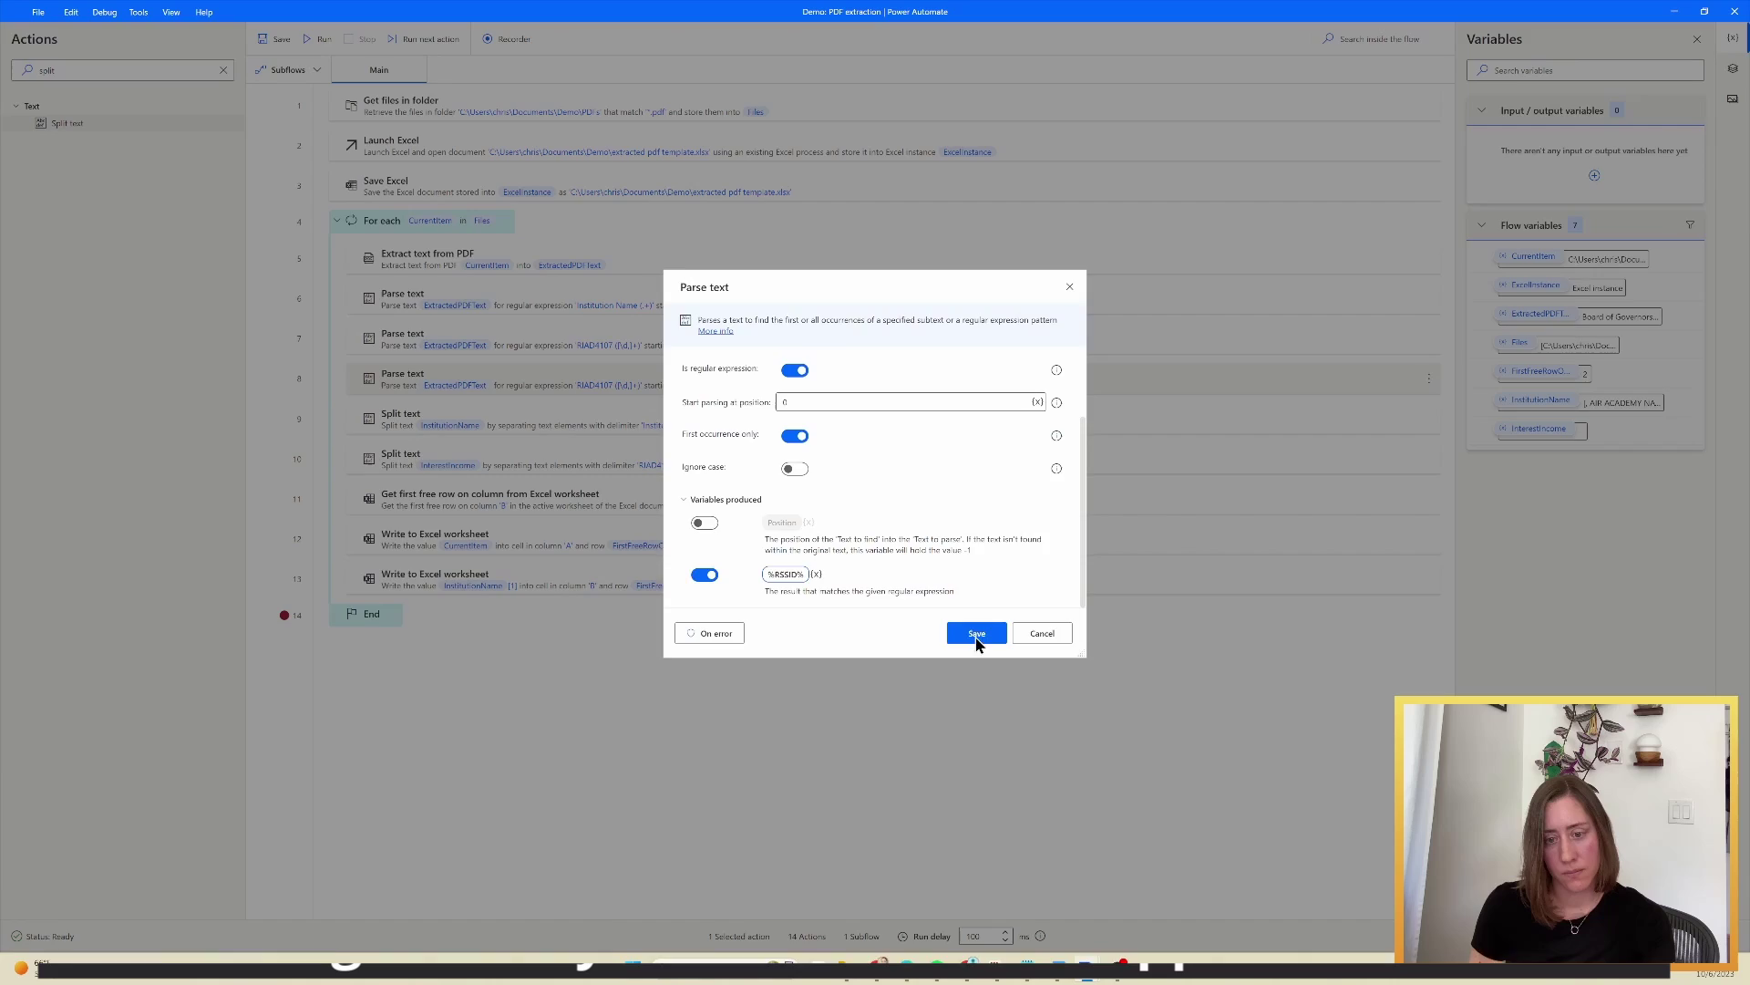
{"action": "left_click", "coordinate": [973, 633]}
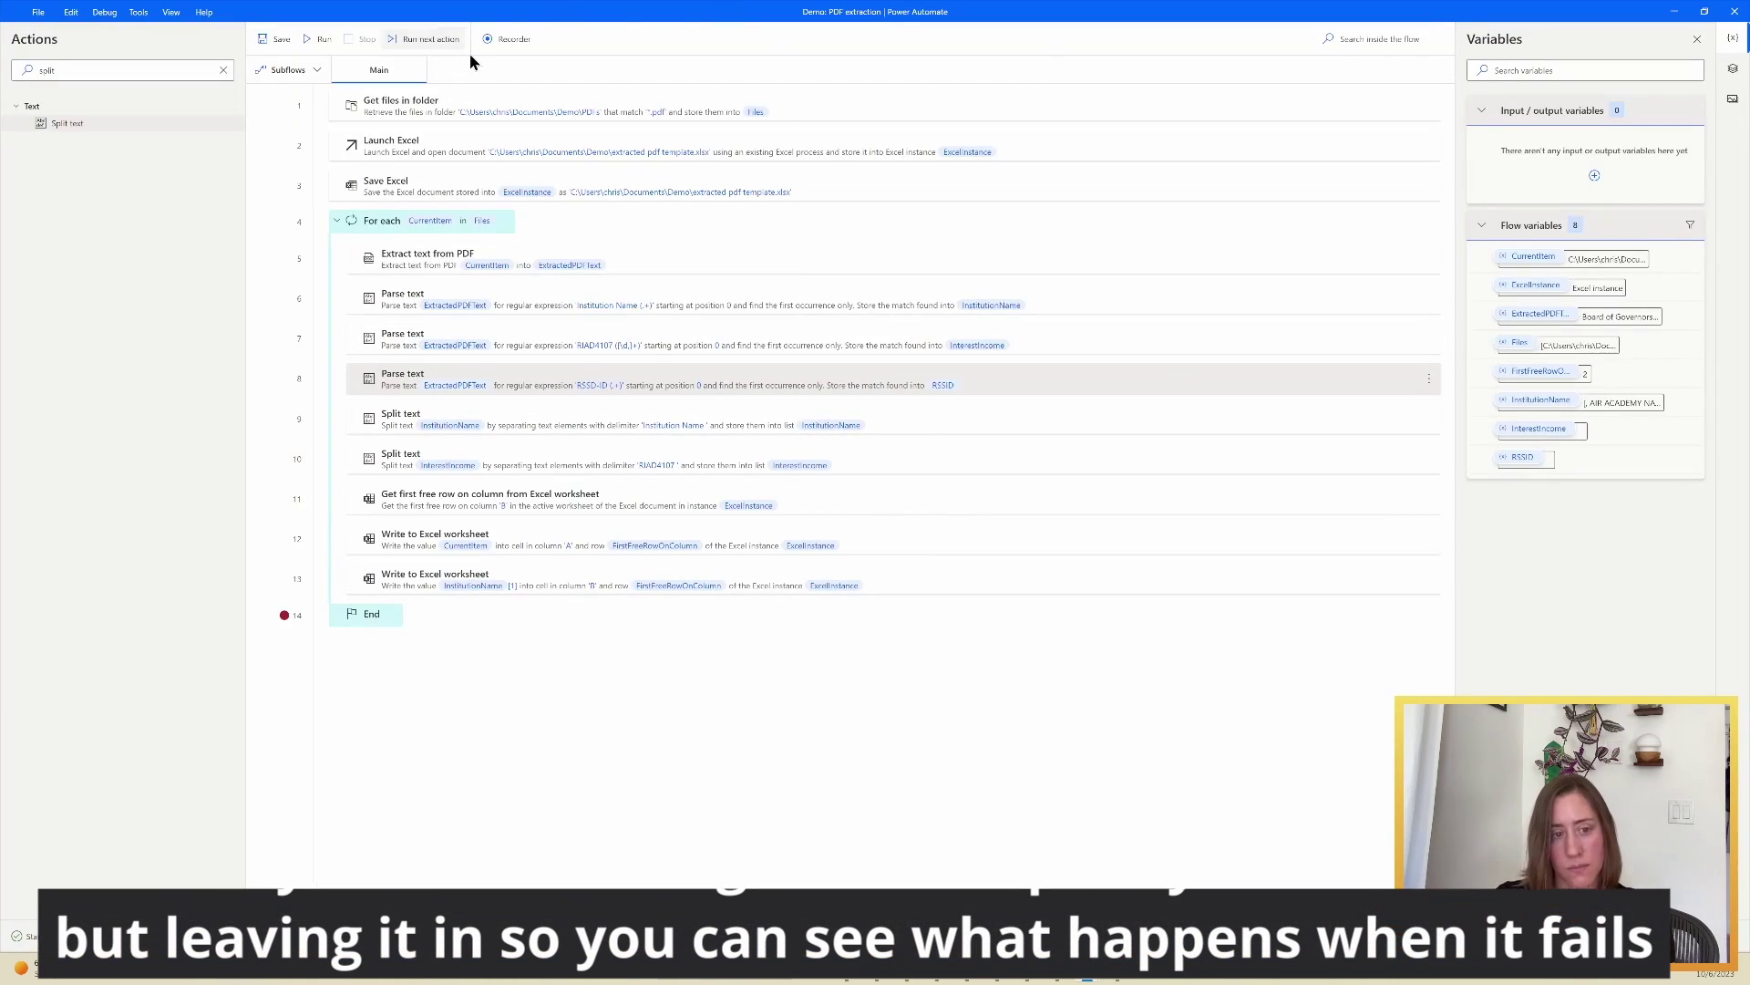
- Duplicate the InterestIncome Split text action and set the copy's text to split to the RSSID variable
{"action": "key", "text": "ctrl+c"}
{"action": "key", "text": "ctrl+v"}
{"action": "double_click", "coordinate": [910, 505]}
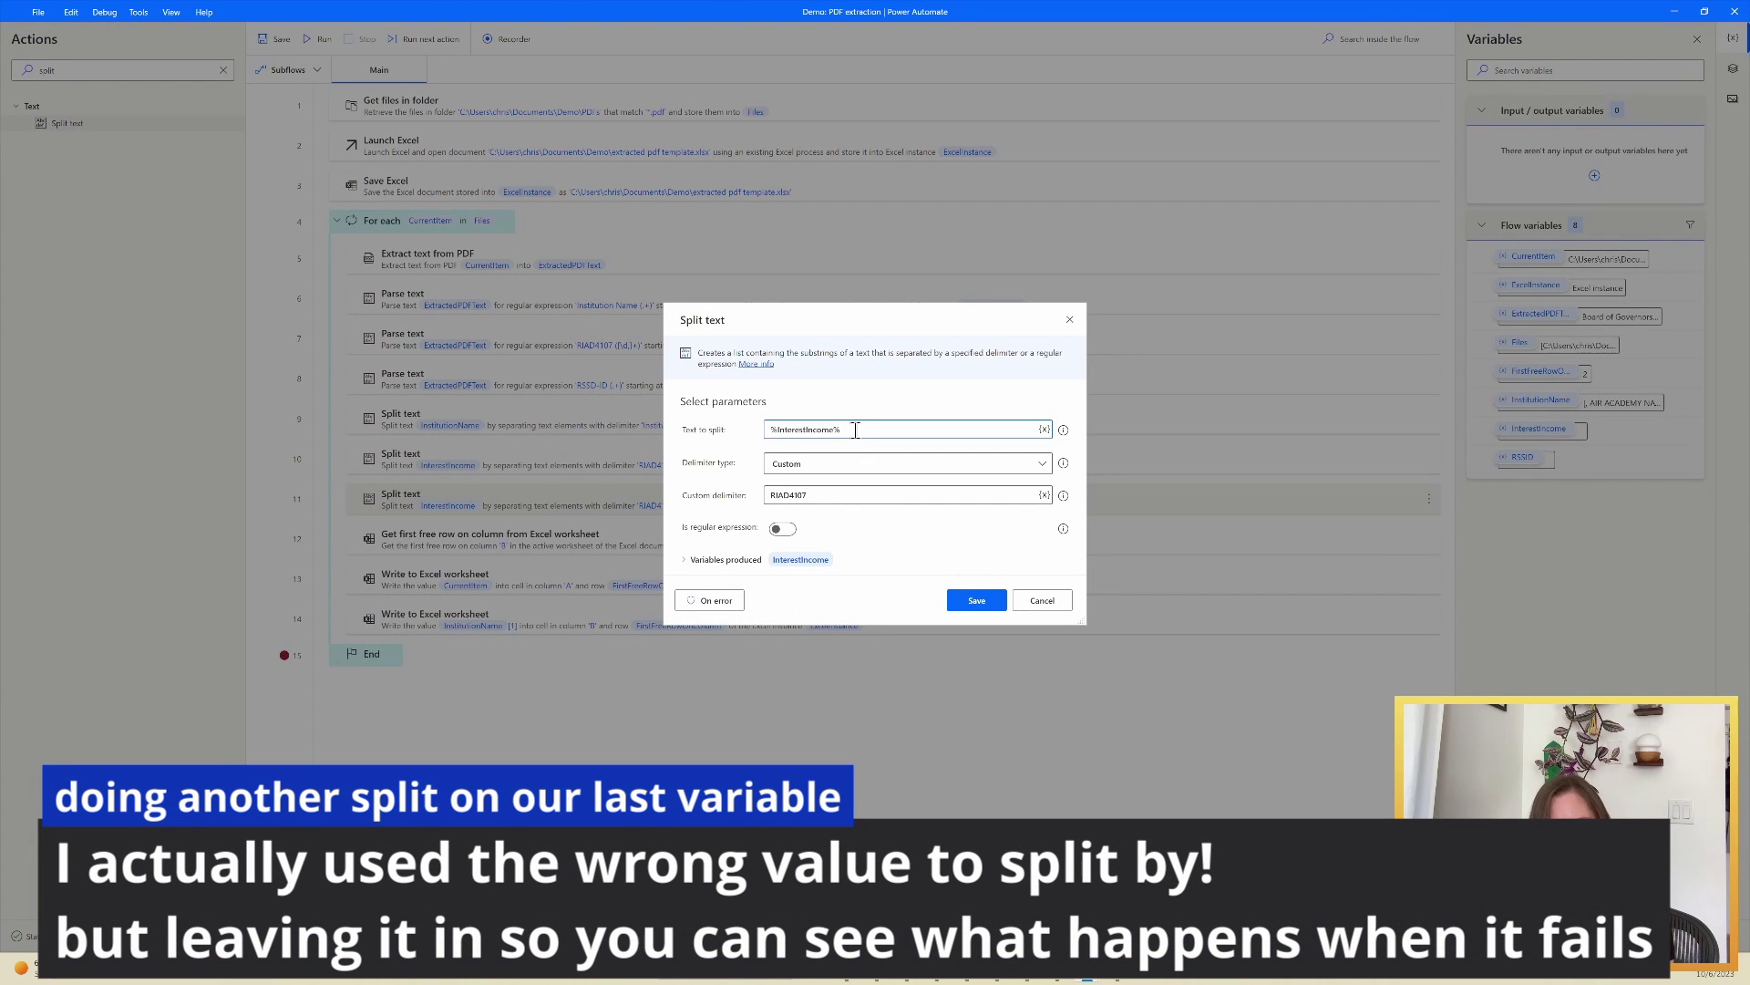
{"action": "double_click", "coordinate": [833, 429]}
{"action": "key", "text": "BackSpace"}
{"action": "left_click", "coordinate": [1044, 429]}
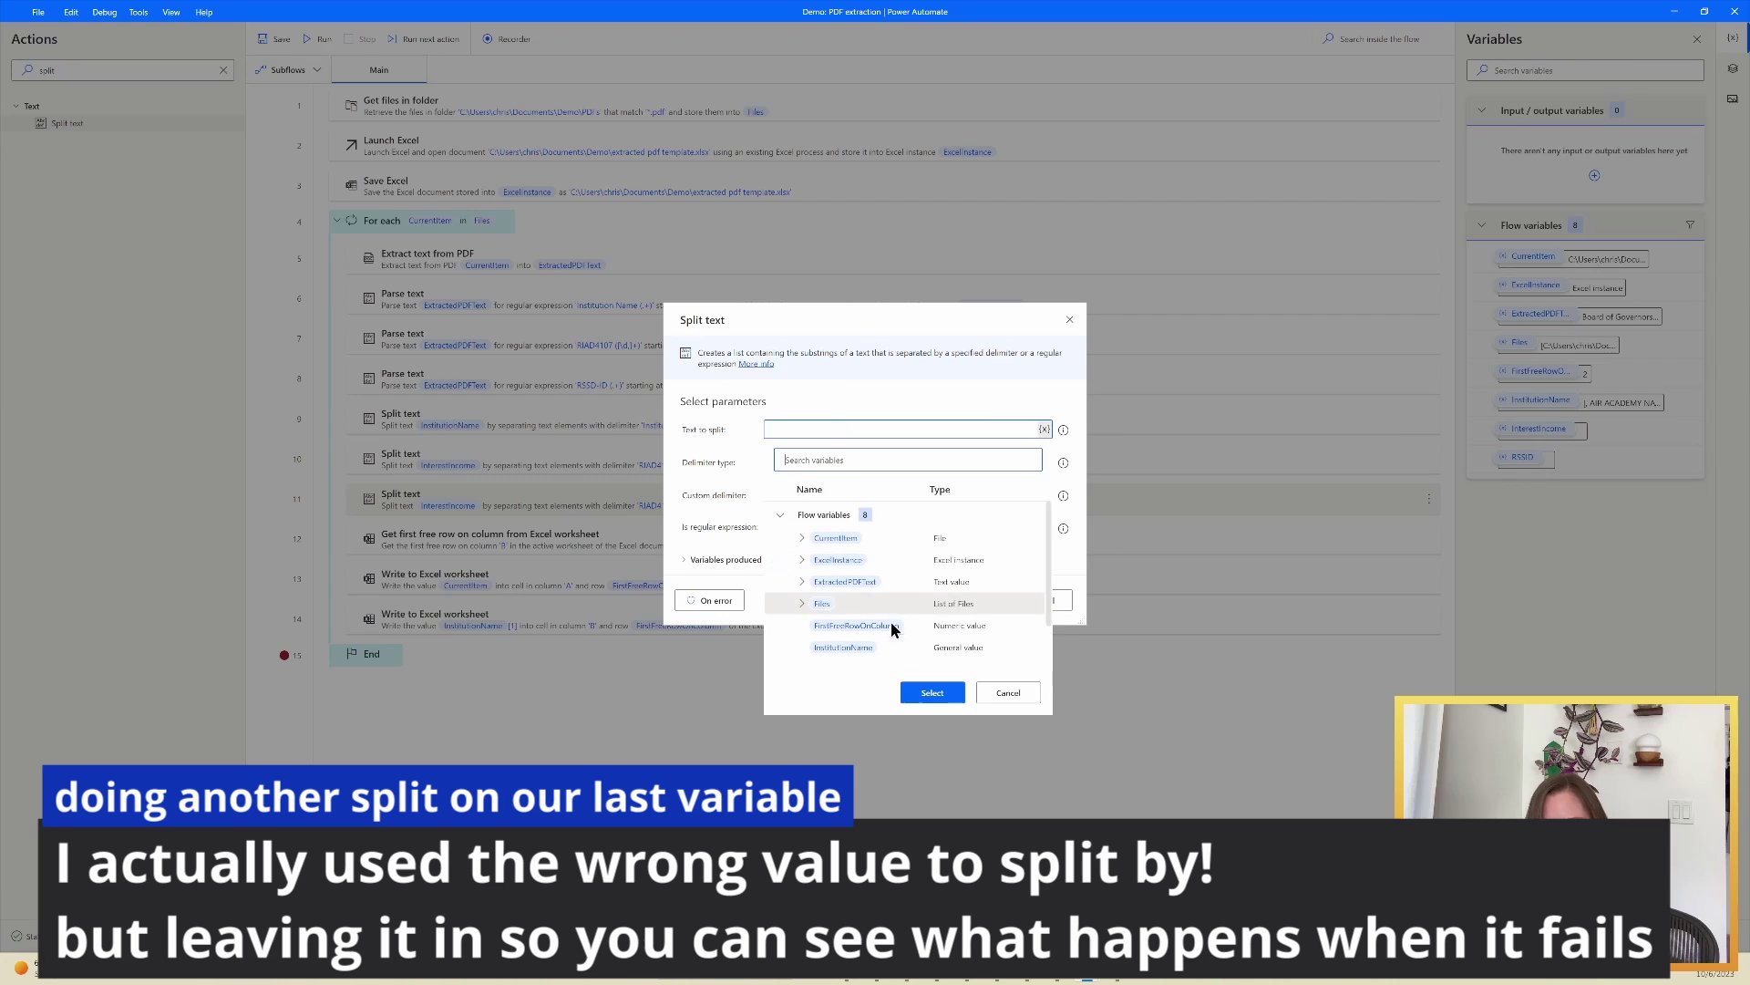
{"action": "double_click", "coordinate": [876, 646]}
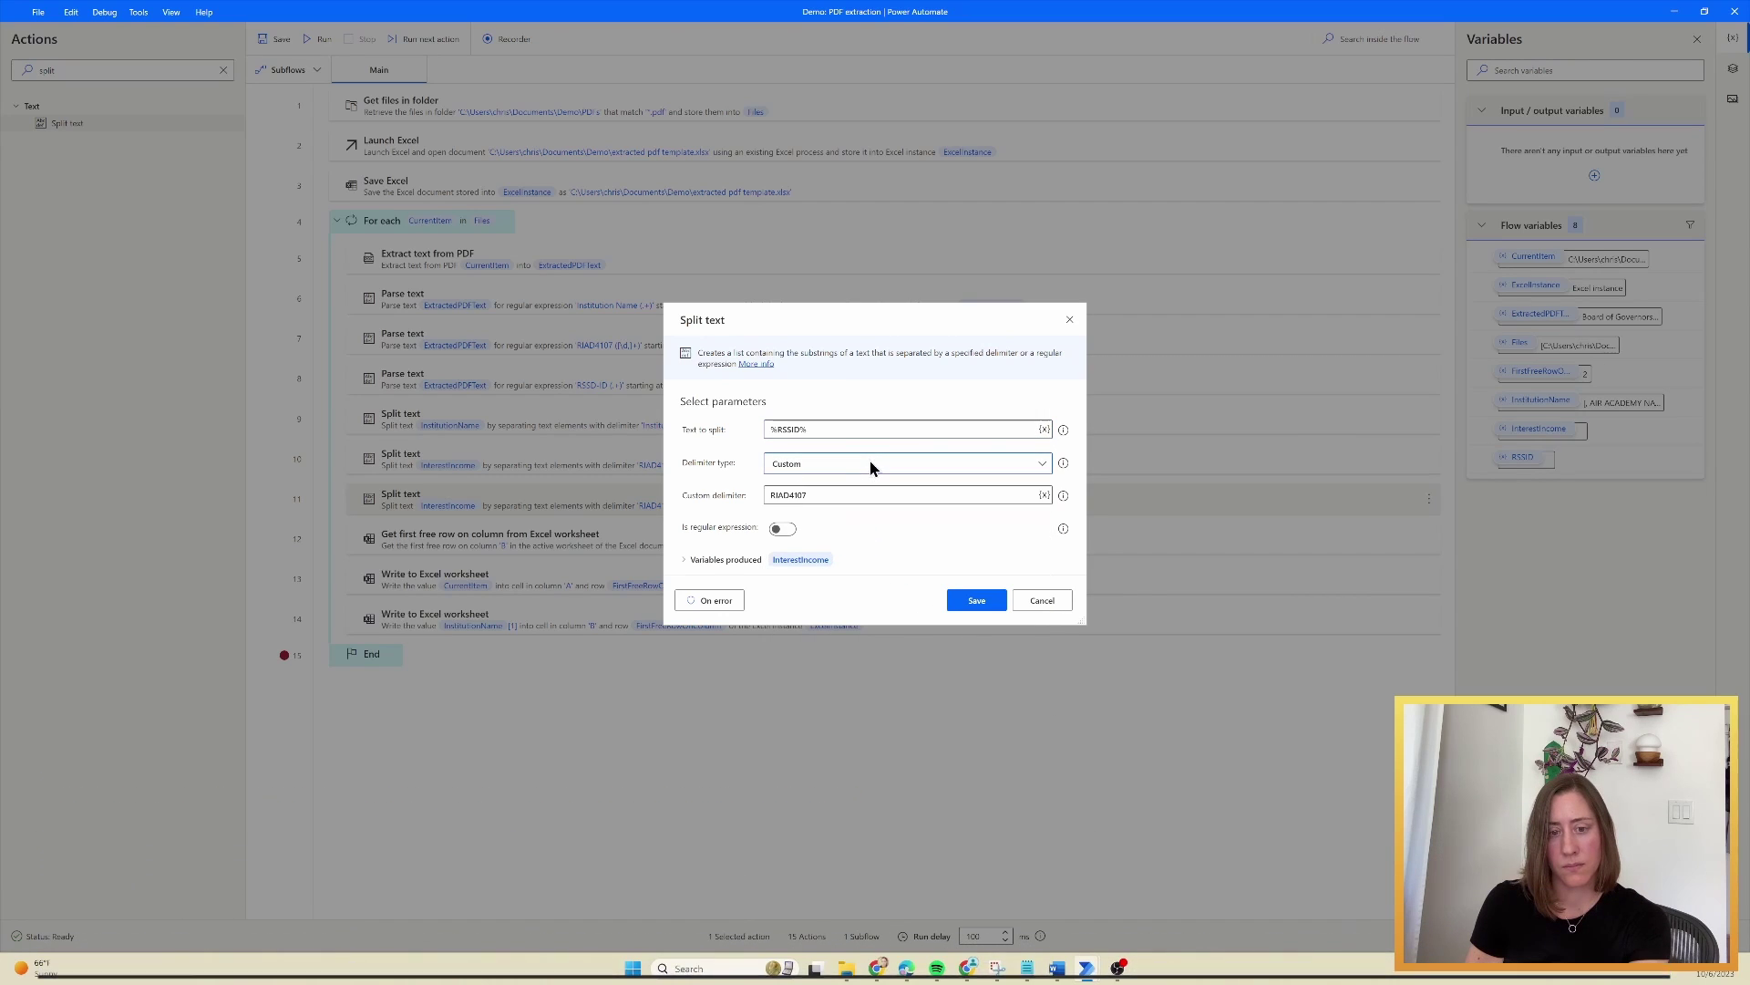
- Set the duplicated split's custom delimiter to RSSD ID, name its produced list variable RSSID, and save the action
{"action": "left_click", "coordinate": [874, 495]}
{"action": "key", "text": "ctrl+a"}
{"action": "type", "text": "RSS"}
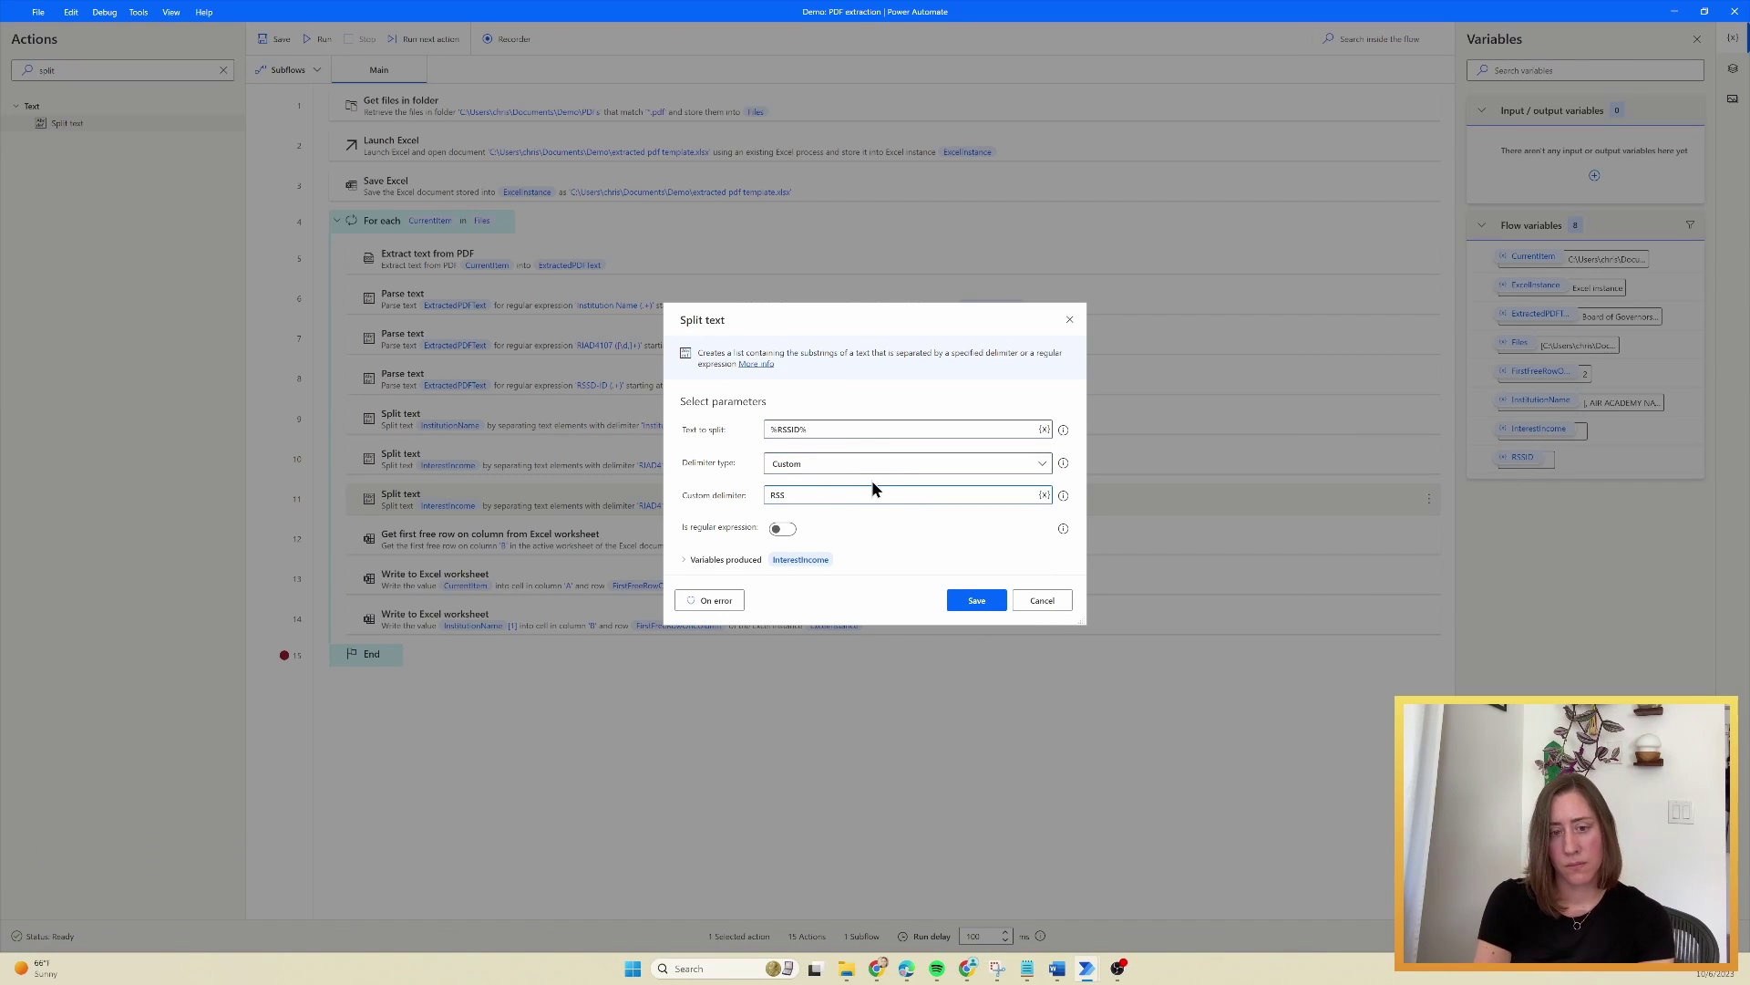
{"action": "type", "text": "D ID"}
{"action": "left_click", "coordinate": [799, 560]}
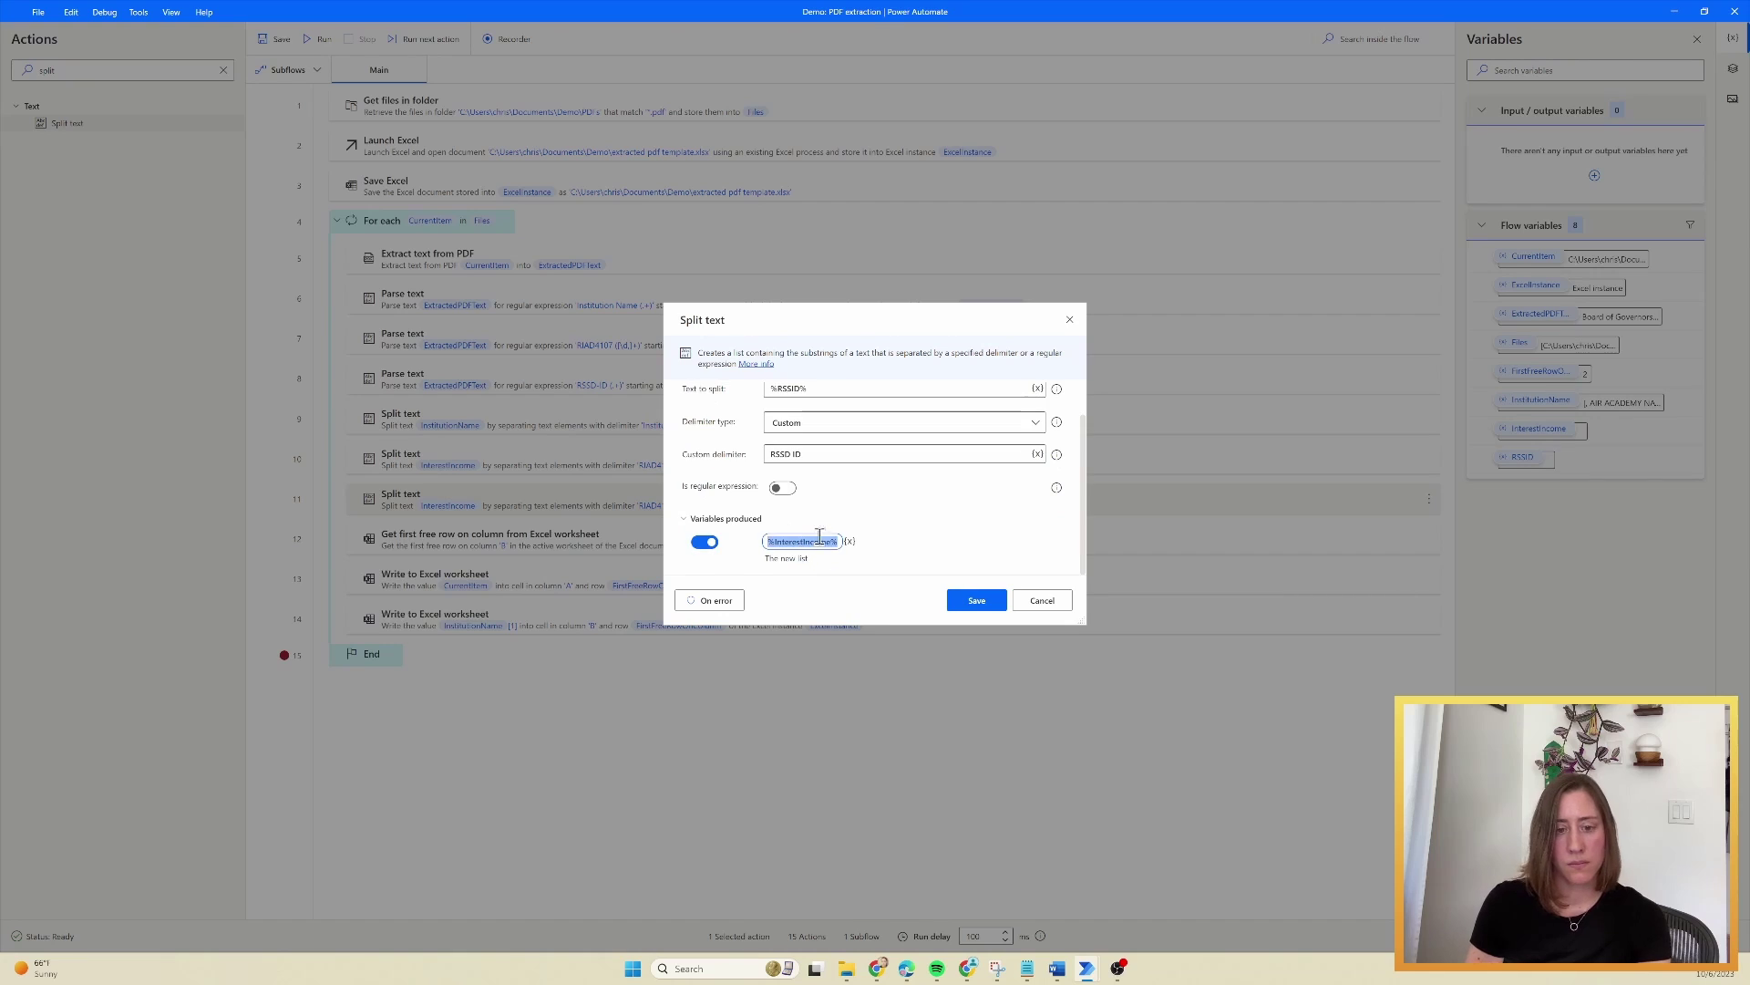
{"action": "type", "text": "RSSID"}
{"action": "left_click", "coordinate": [980, 602]}
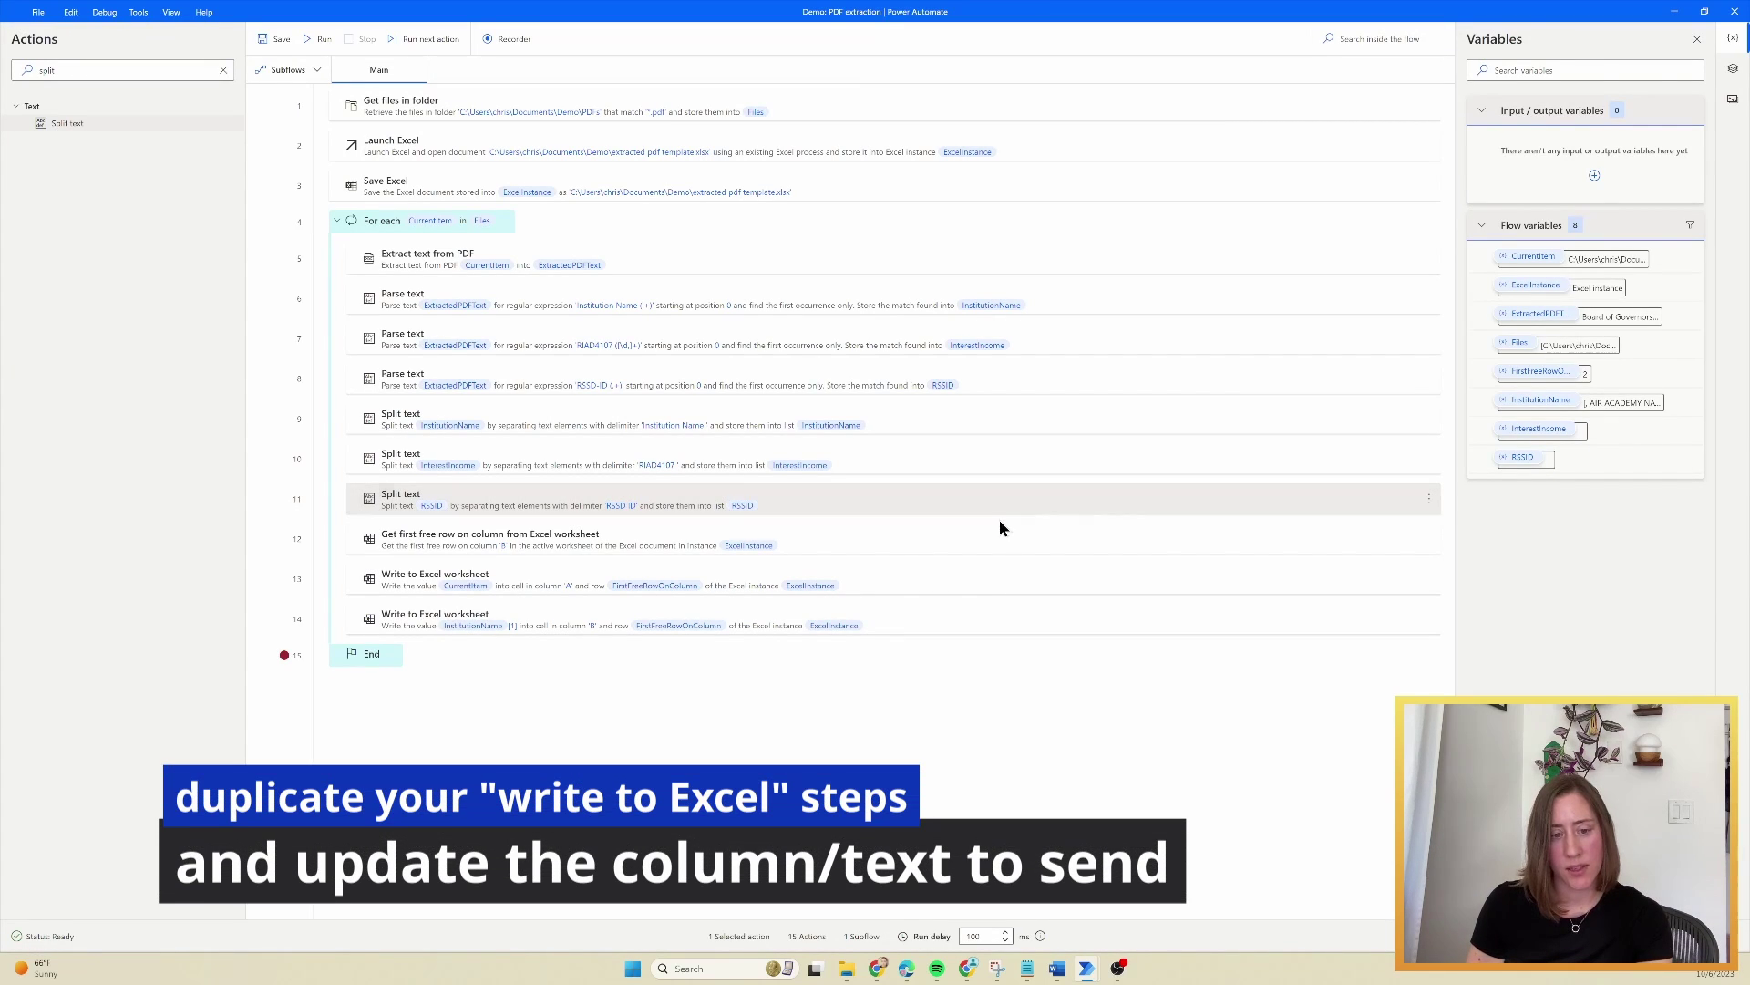
- Duplicate the InstitutionName Write to Excel worksheet action and make the copy write %RSSID[1]% into column C
{"action": "left_click", "coordinate": [1036, 611]}
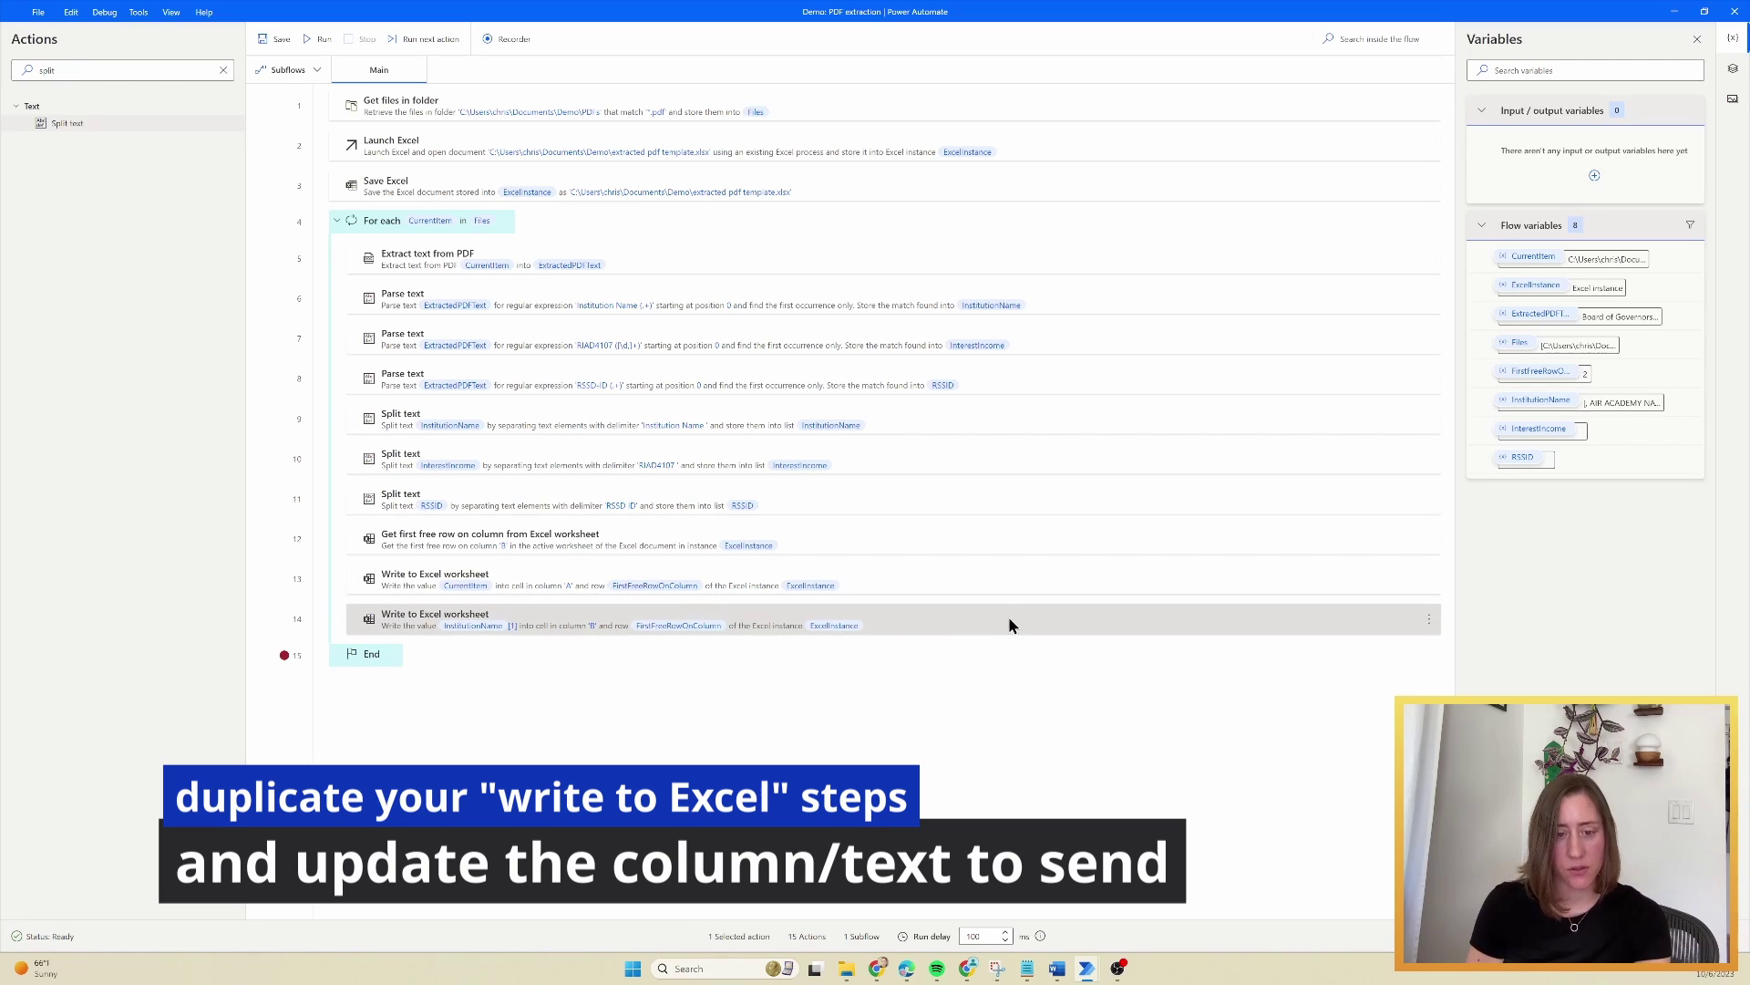
{"action": "key", "text": "ctrl+c"}
{"action": "key", "text": "ctrl+v"}
{"action": "double_click", "coordinate": [929, 658]}
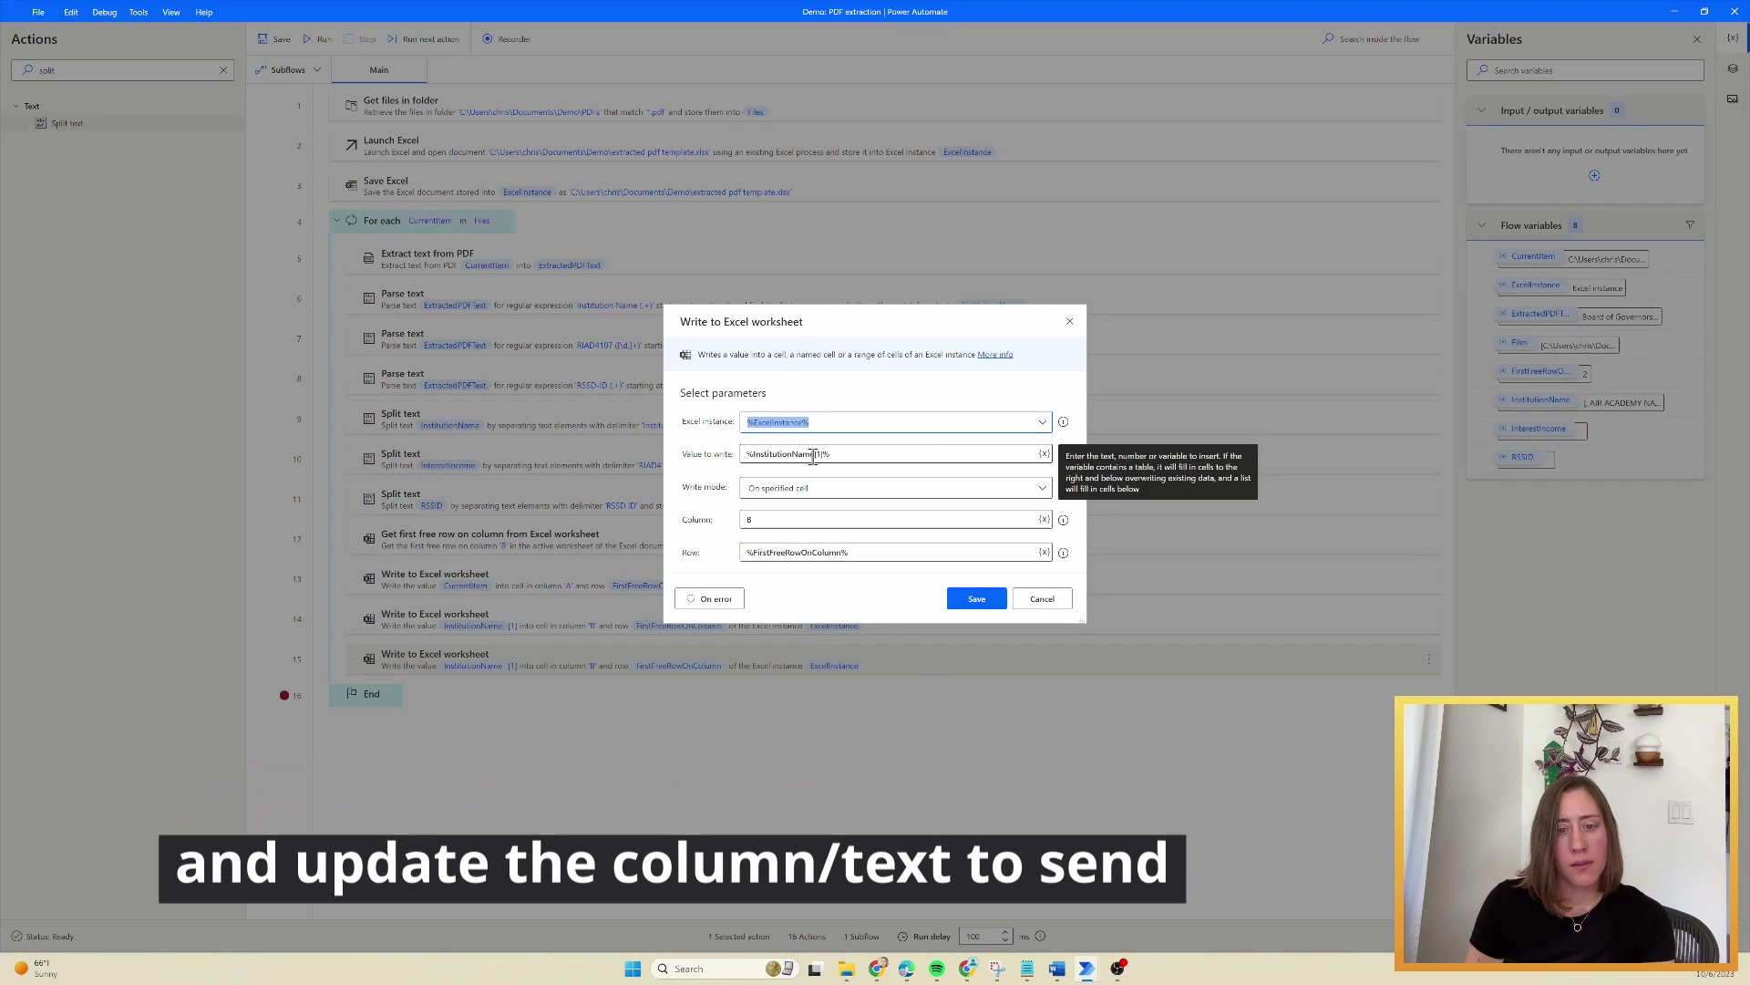
{"action": "left_click_drag", "start_coordinate": [814, 457], "coordinate": [760, 461]}
{"action": "type", "text": "RSSID"}
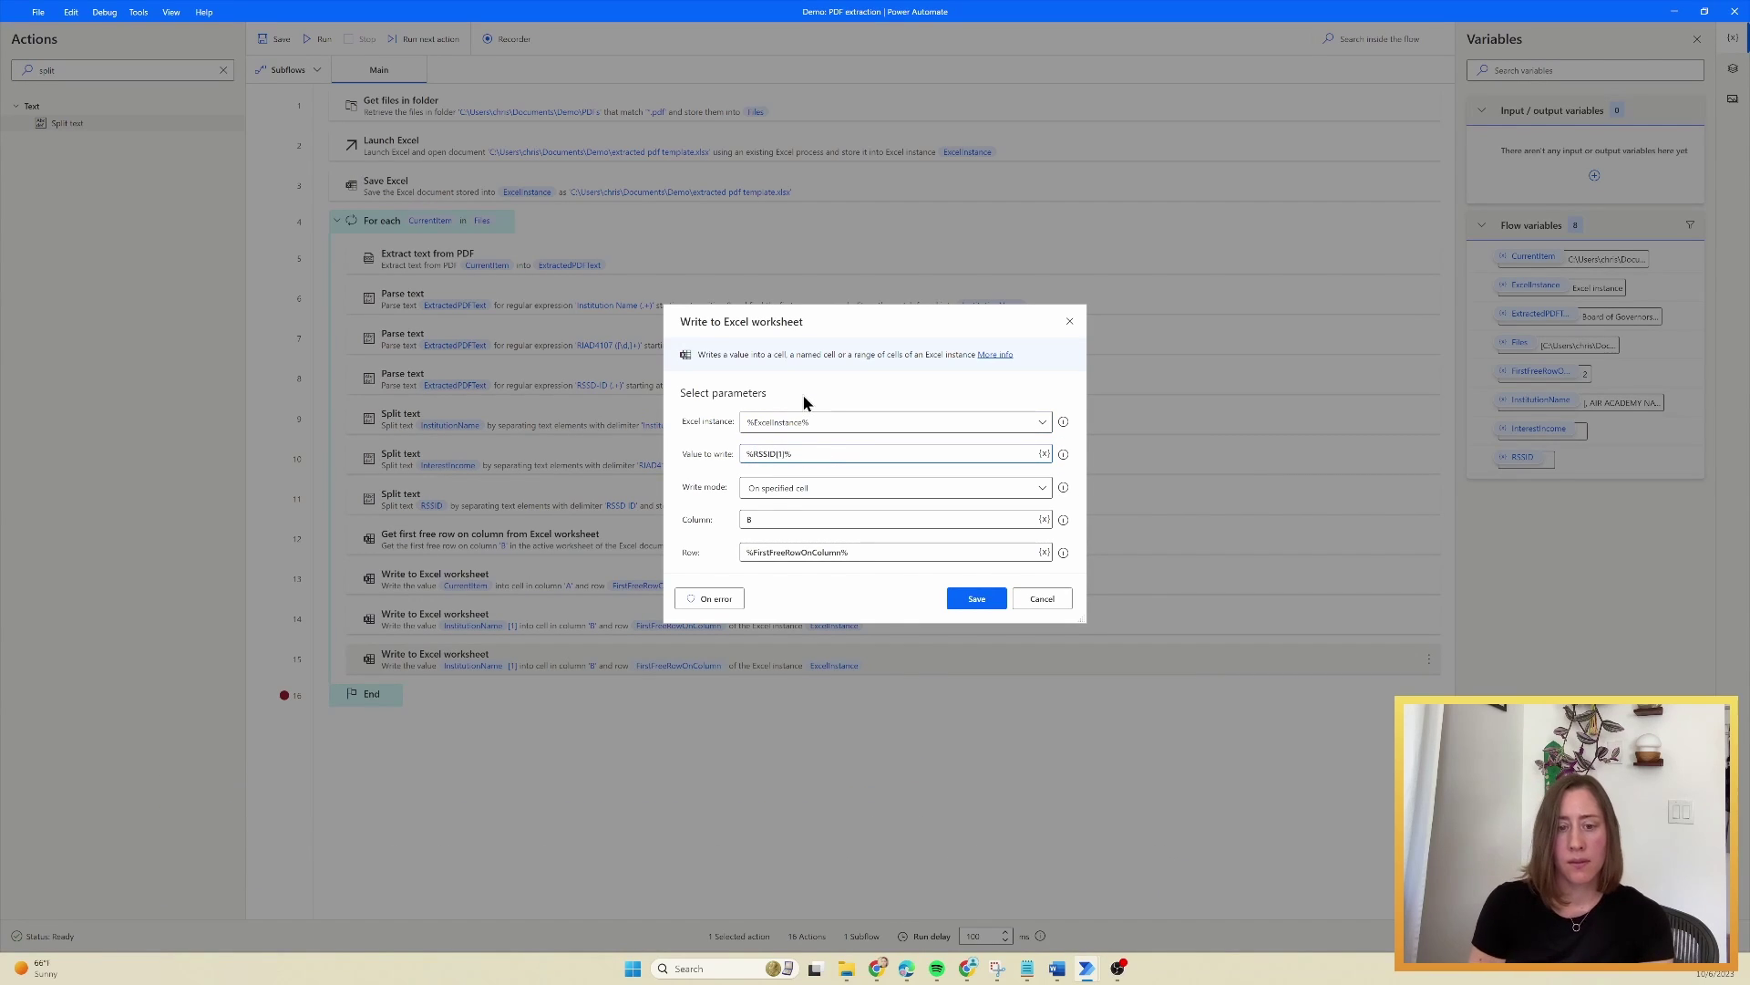
{"action": "double_click", "coordinate": [751, 519]}
{"action": "type", "text": "C"}
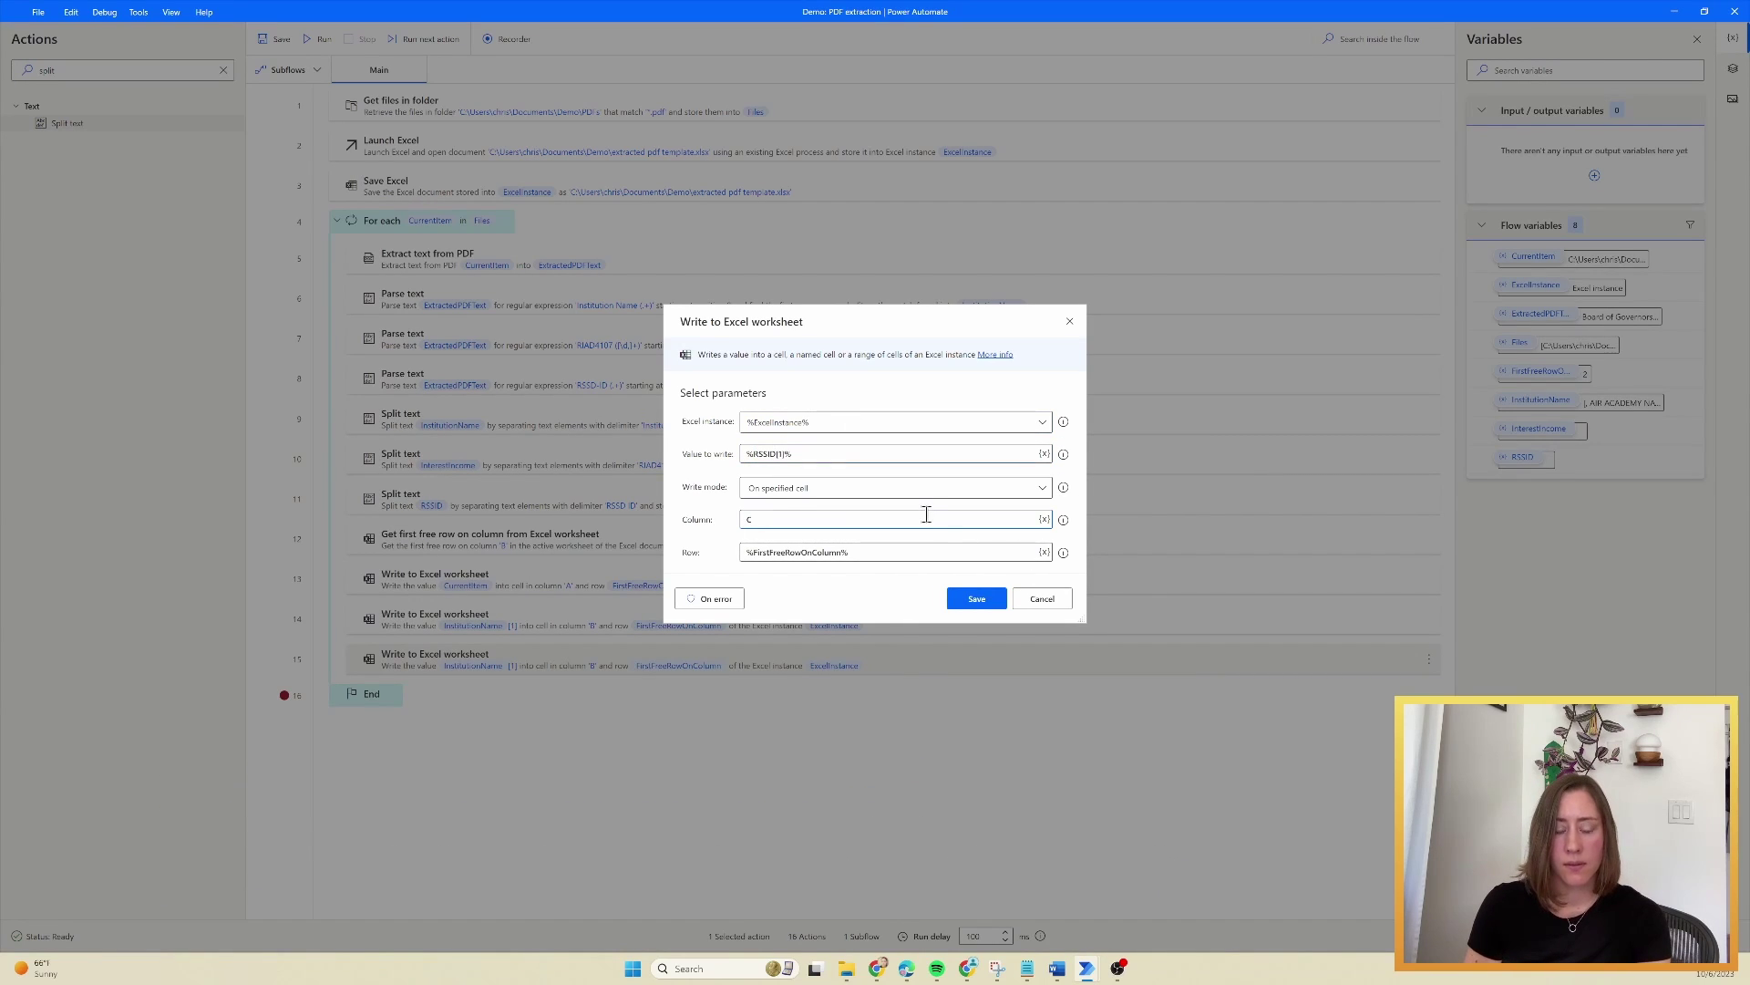
{"action": "left_click", "coordinate": [977, 598]}
- Add another copy of the InstitutionName Write to Excel worksheet action as the loop's last action, writing %InterestIncome[1]% into column D
{"action": "left_click_drag", "start_coordinate": [604, 700], "coordinate": [884, 662]}
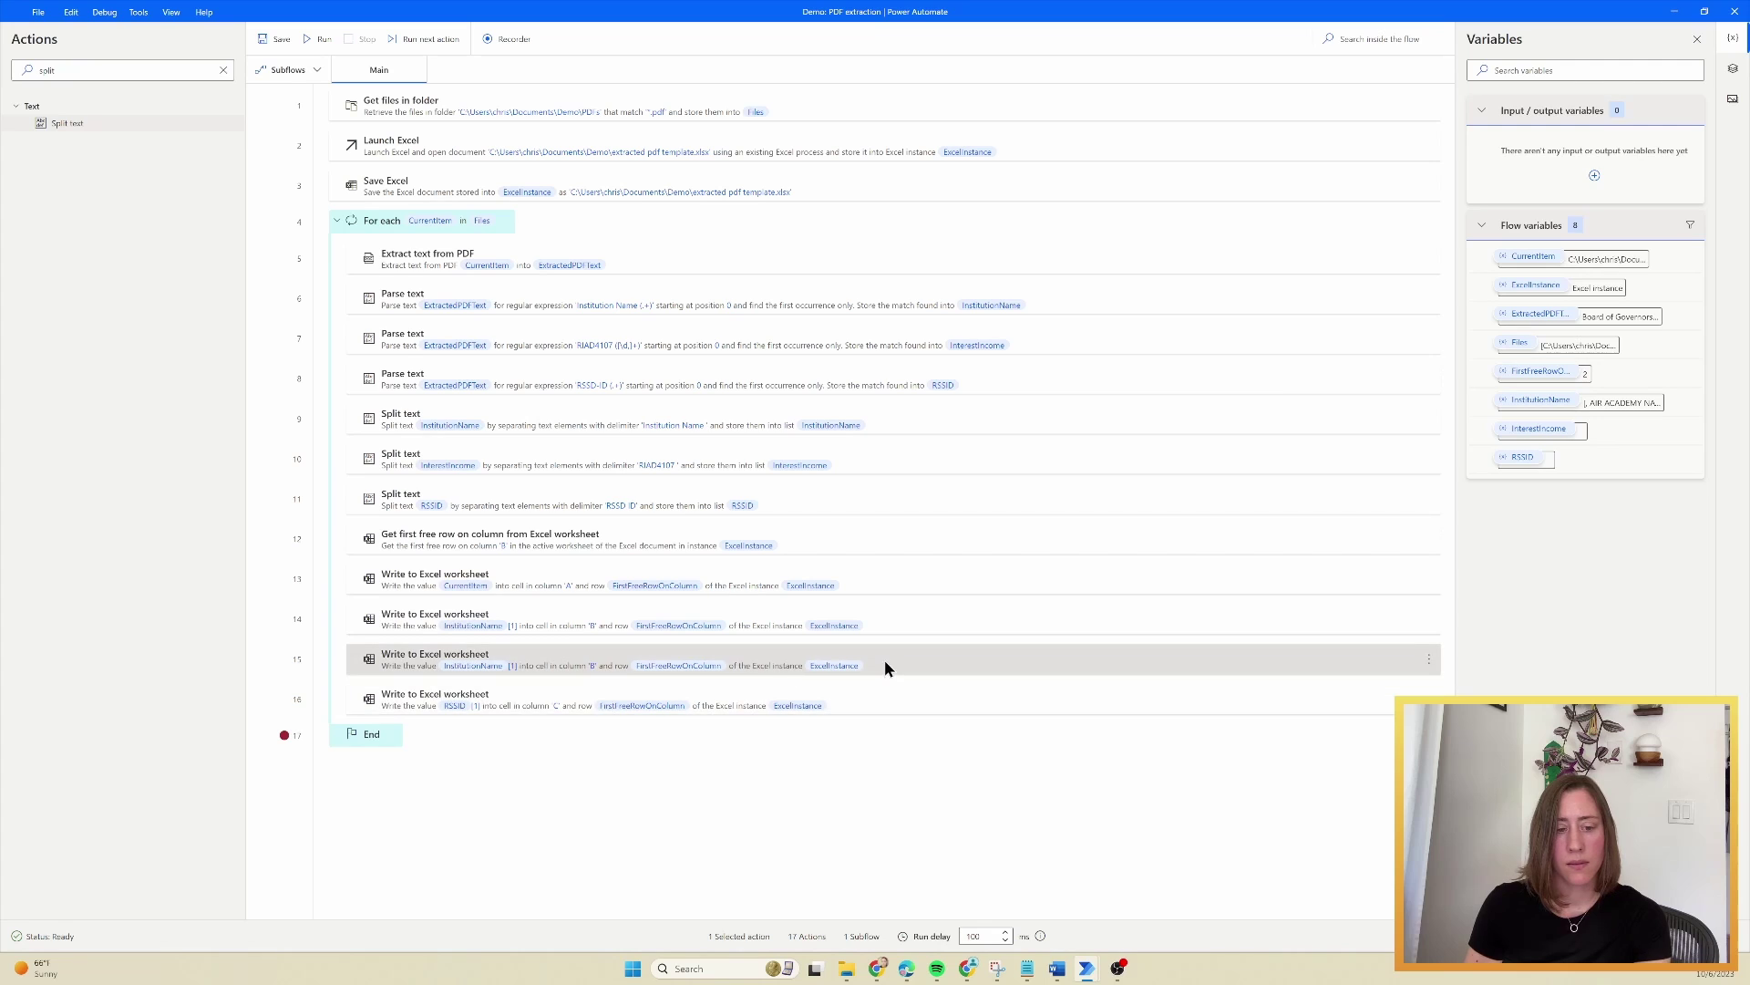
{"action": "double_click", "coordinate": [619, 699]}
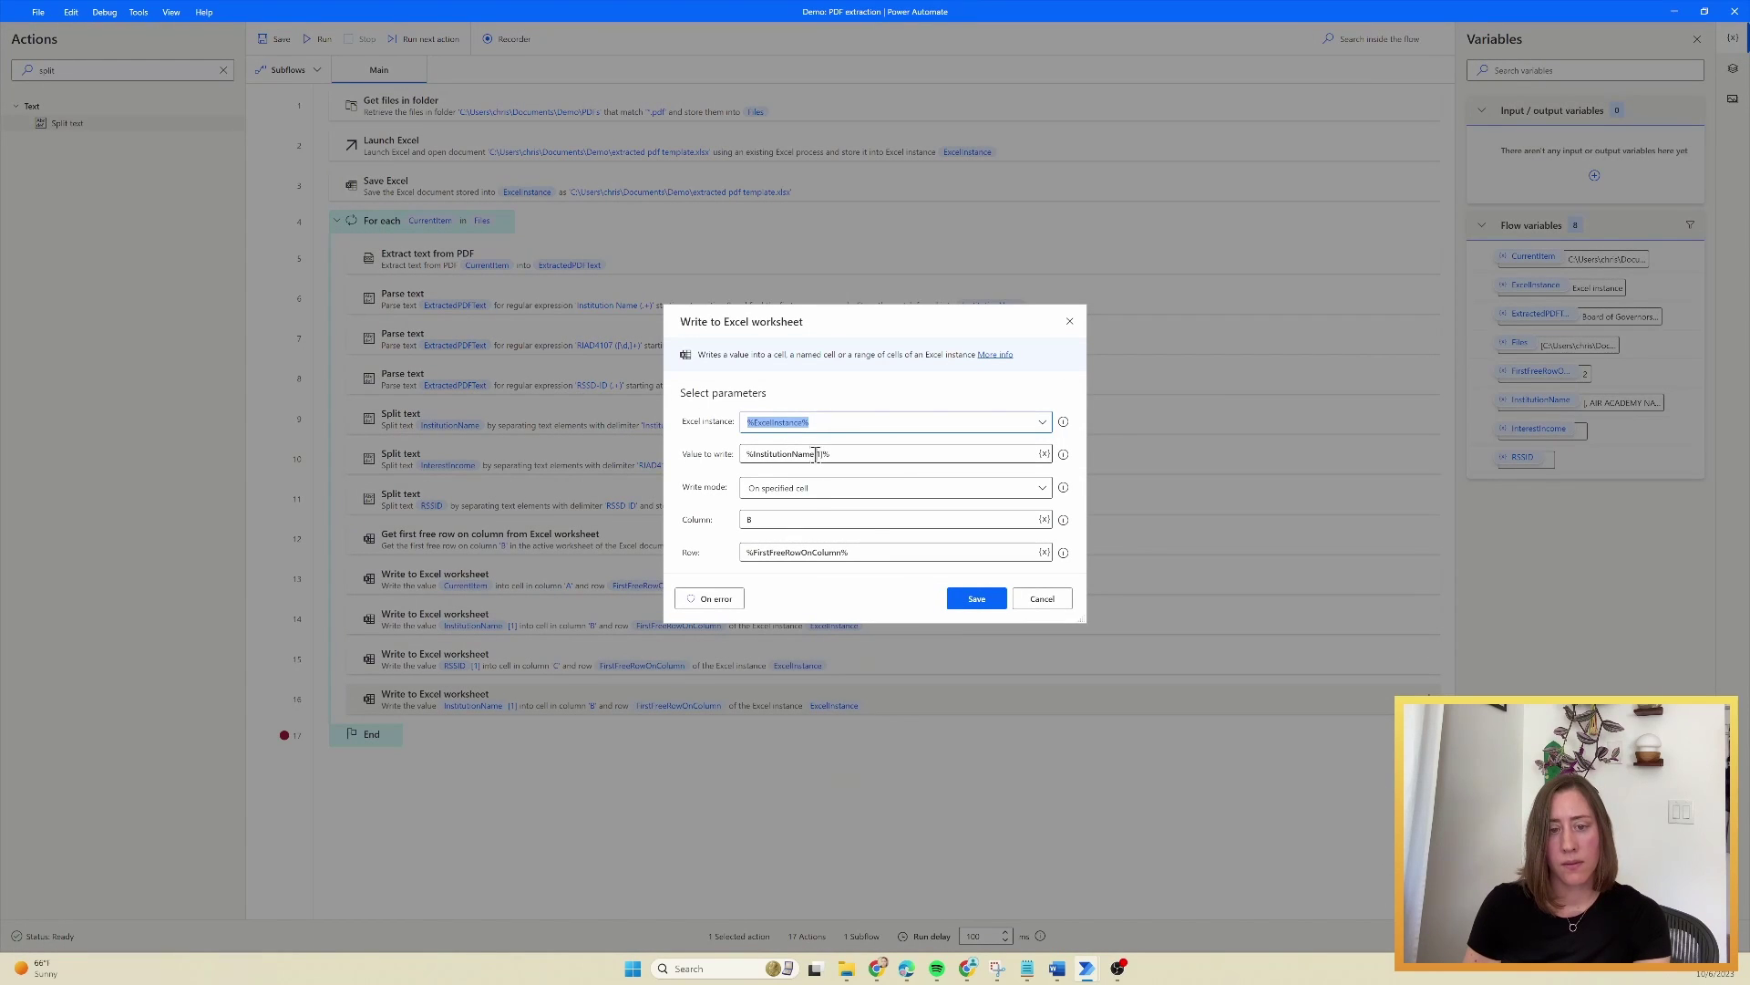
{"action": "double_click", "coordinate": [753, 460]}
{"action": "type", "text": "InterestIncome"}
{"action": "double_click", "coordinate": [751, 518]}
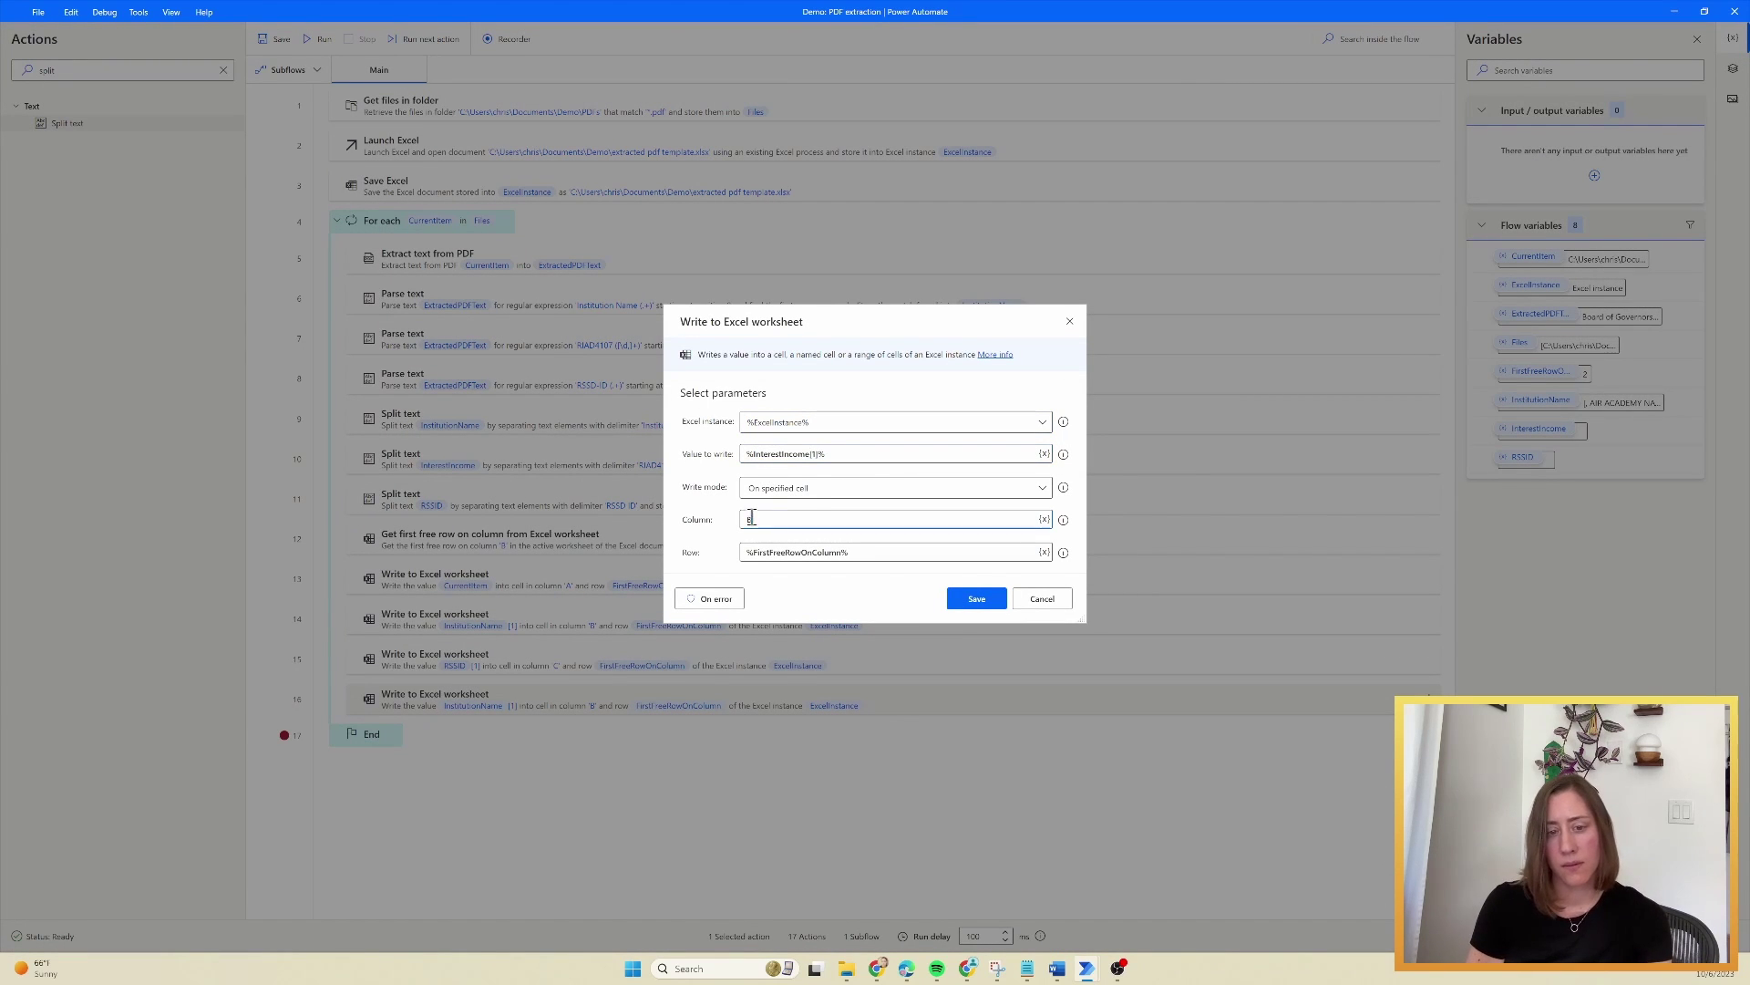
{"action": "type", "text": "D"}
{"action": "left_click", "coordinate": [968, 598]}
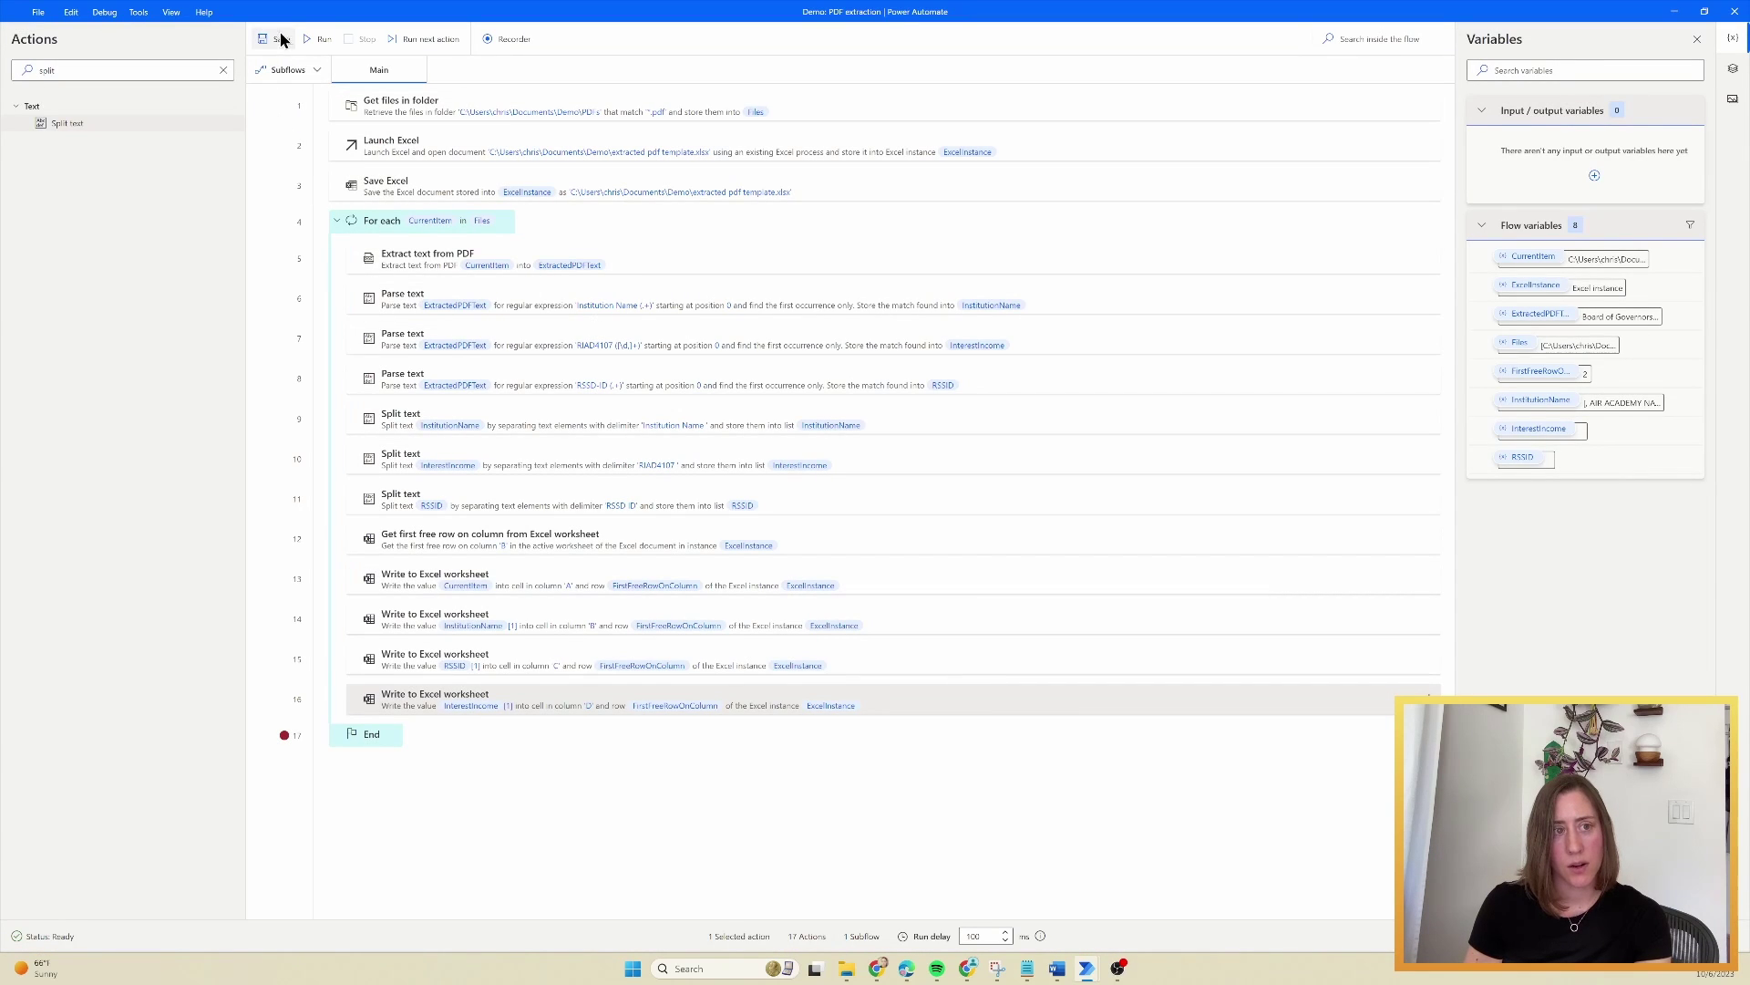
- Test-run the flow and correct the RSSID Split text action's custom delimiter to RSSD-ID
{"action": "left_click", "coordinate": [321, 39]}
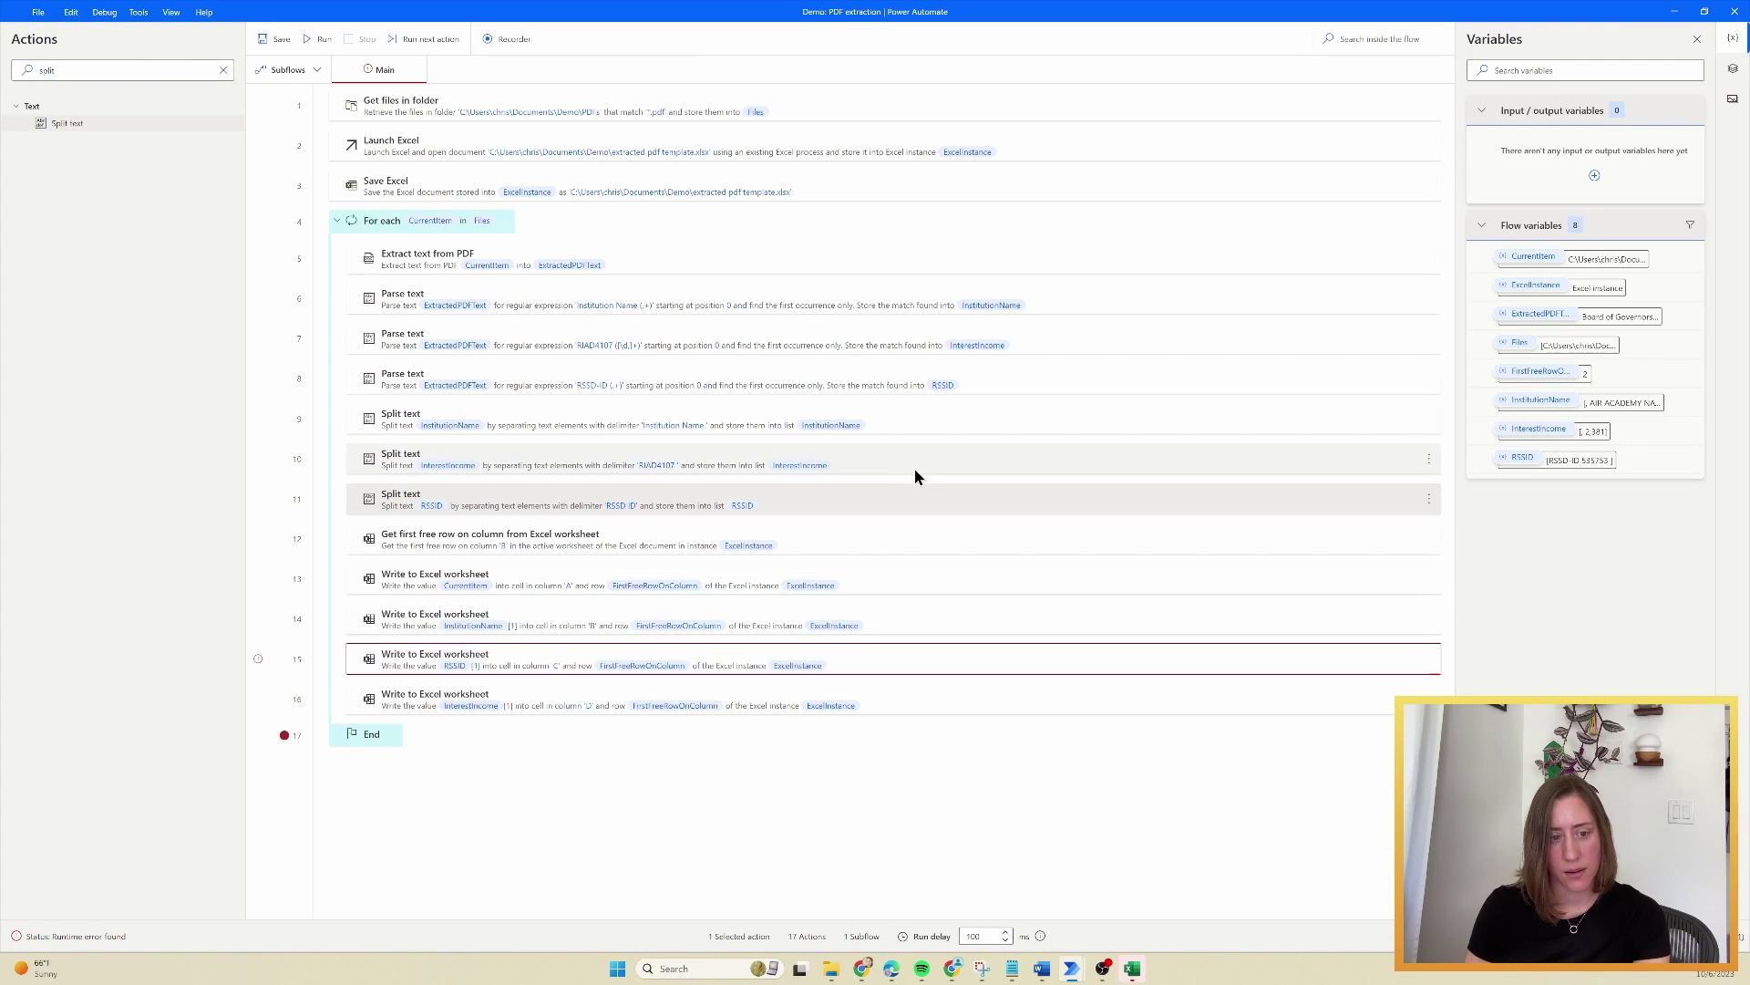
{"action": "double_click", "coordinate": [955, 499]}
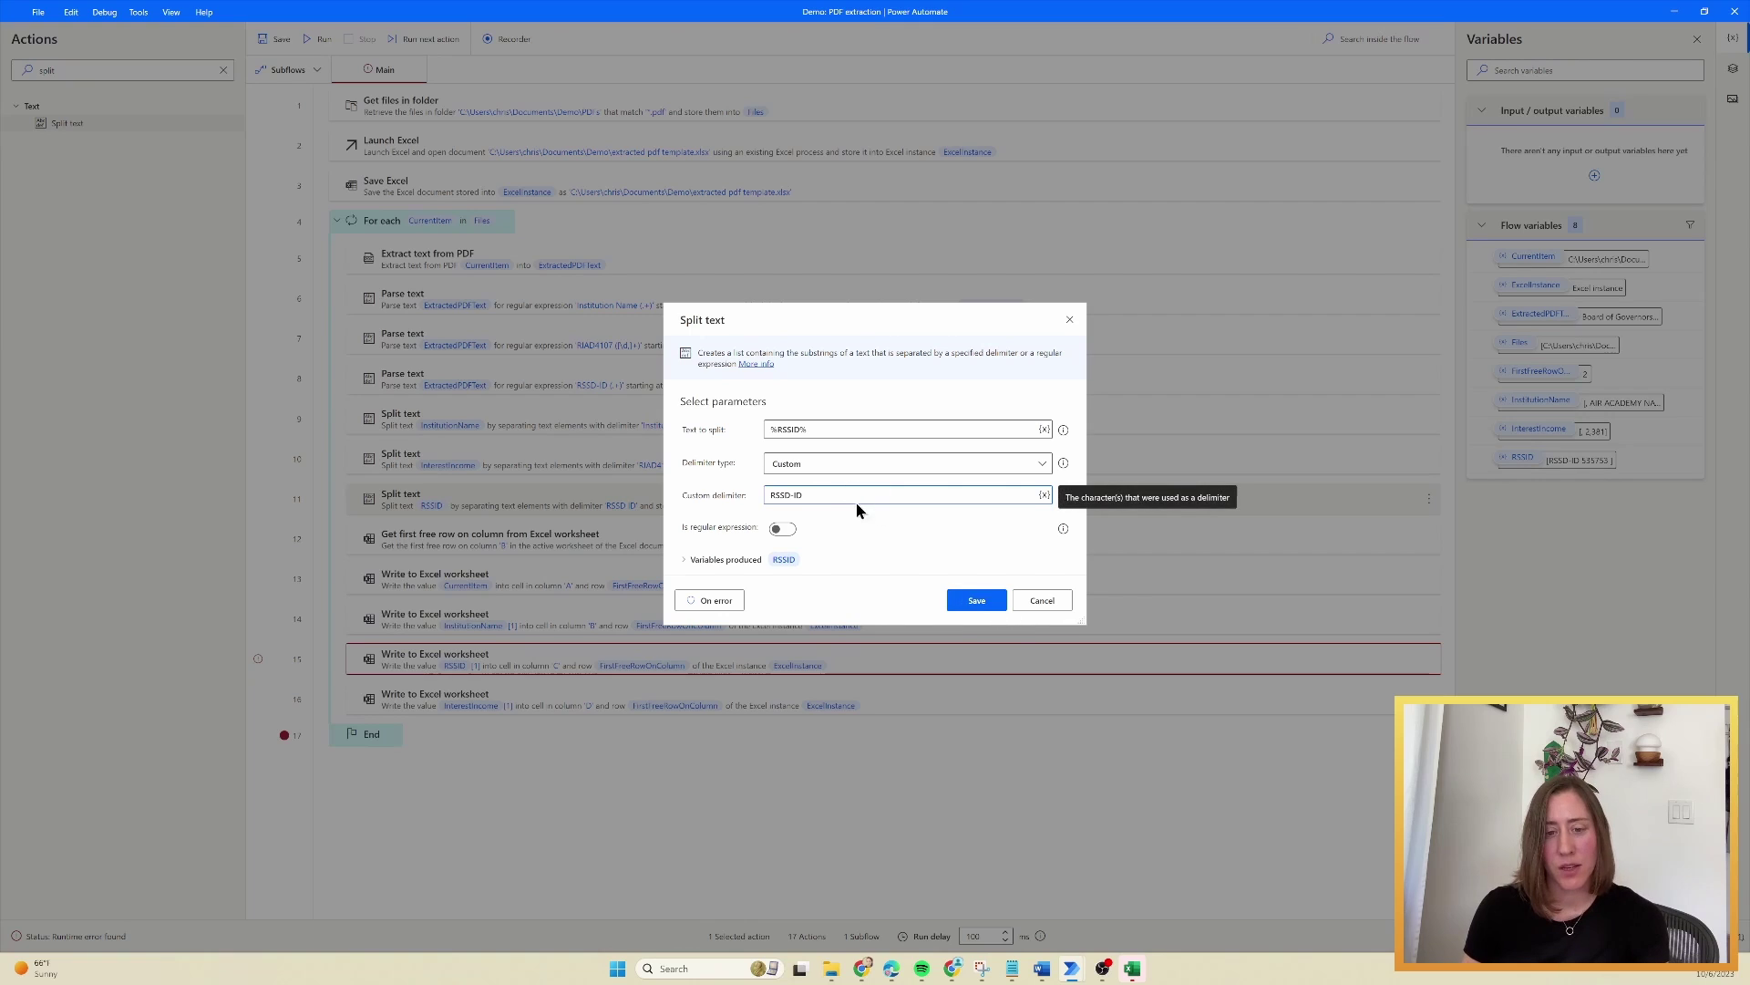
{"action": "left_click", "coordinate": [986, 609]}
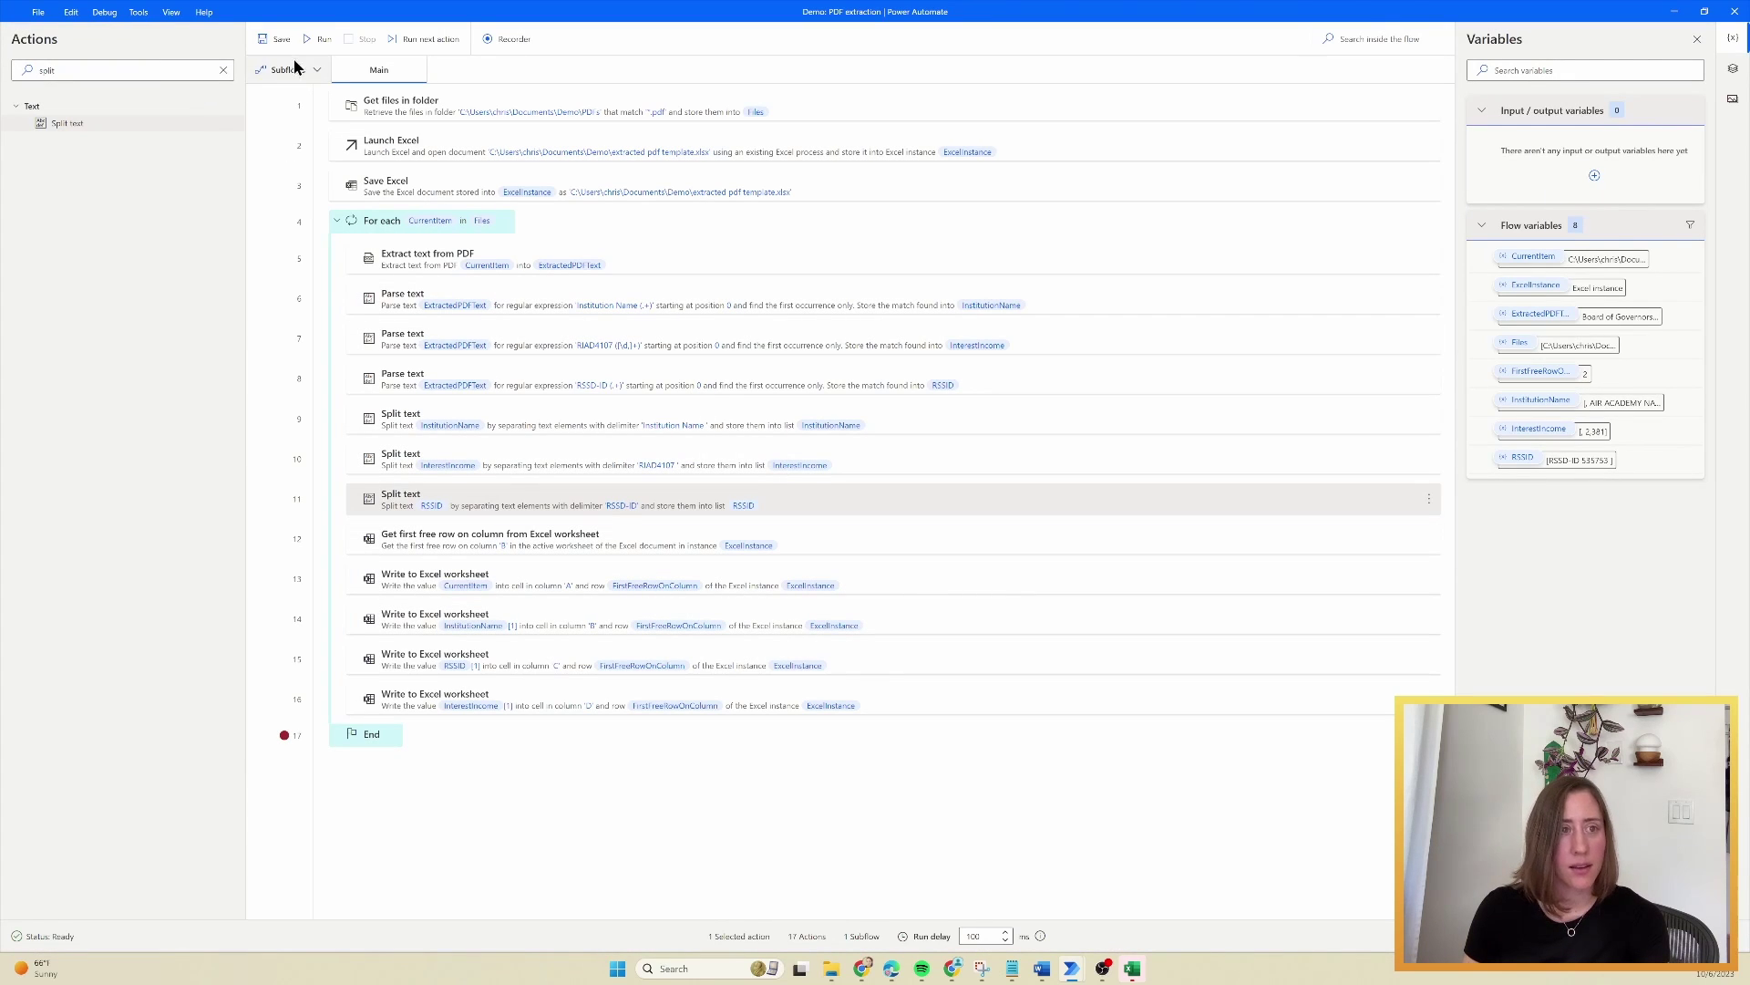
- Rerun the flow to the breakpoint to review the Excel output, discarding the workbook's changes and stopping the run when done
{"action": "left_click", "coordinate": [319, 38]}
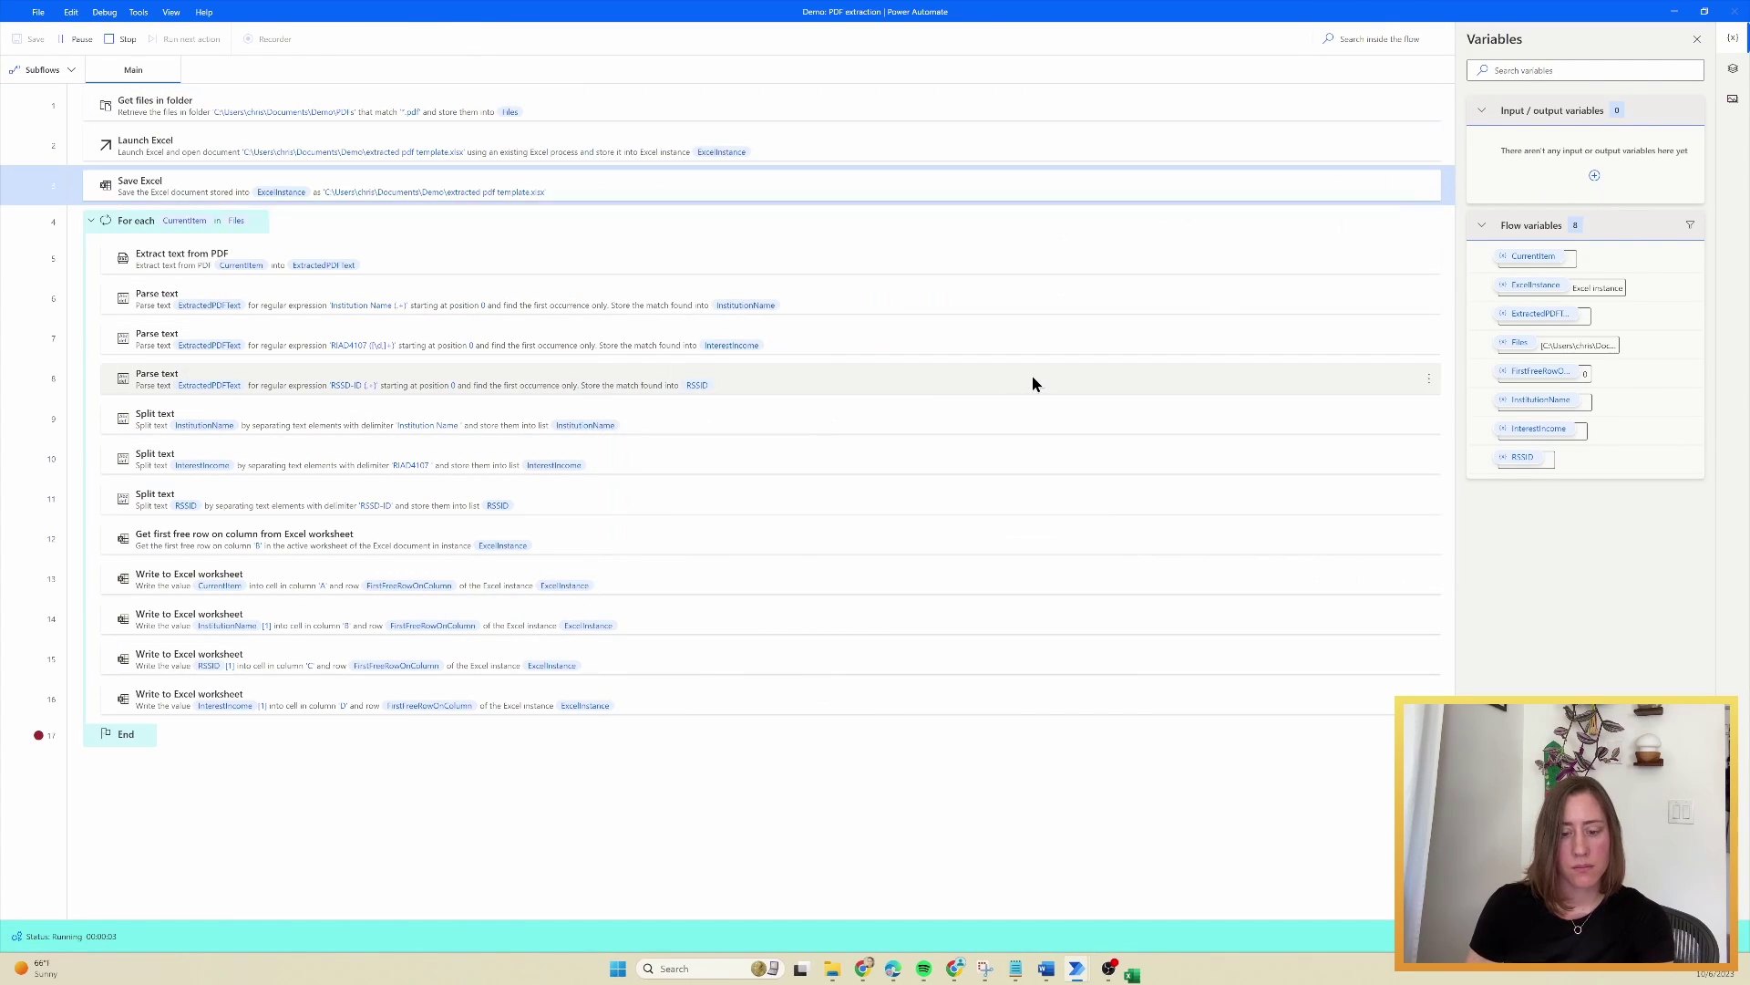
{"action": "left_click", "coordinate": [1135, 970]}
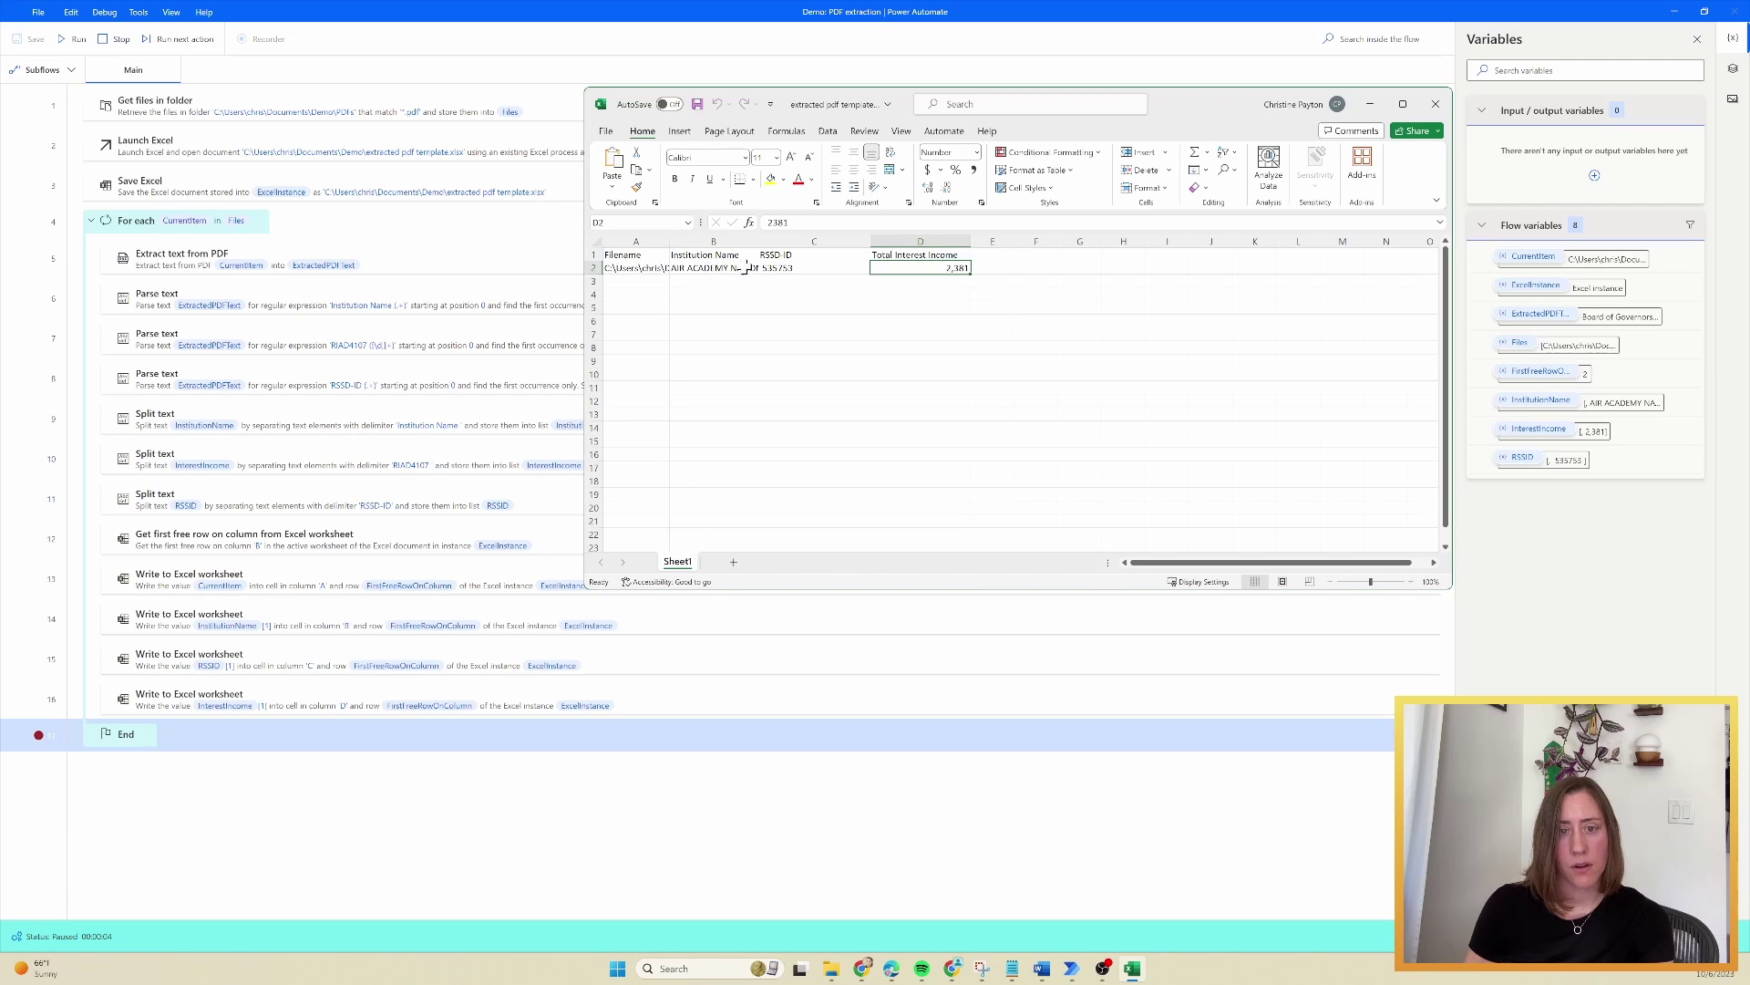
{"action": "left_click", "coordinate": [1436, 103]}
{"action": "left_click", "coordinate": [849, 502]}
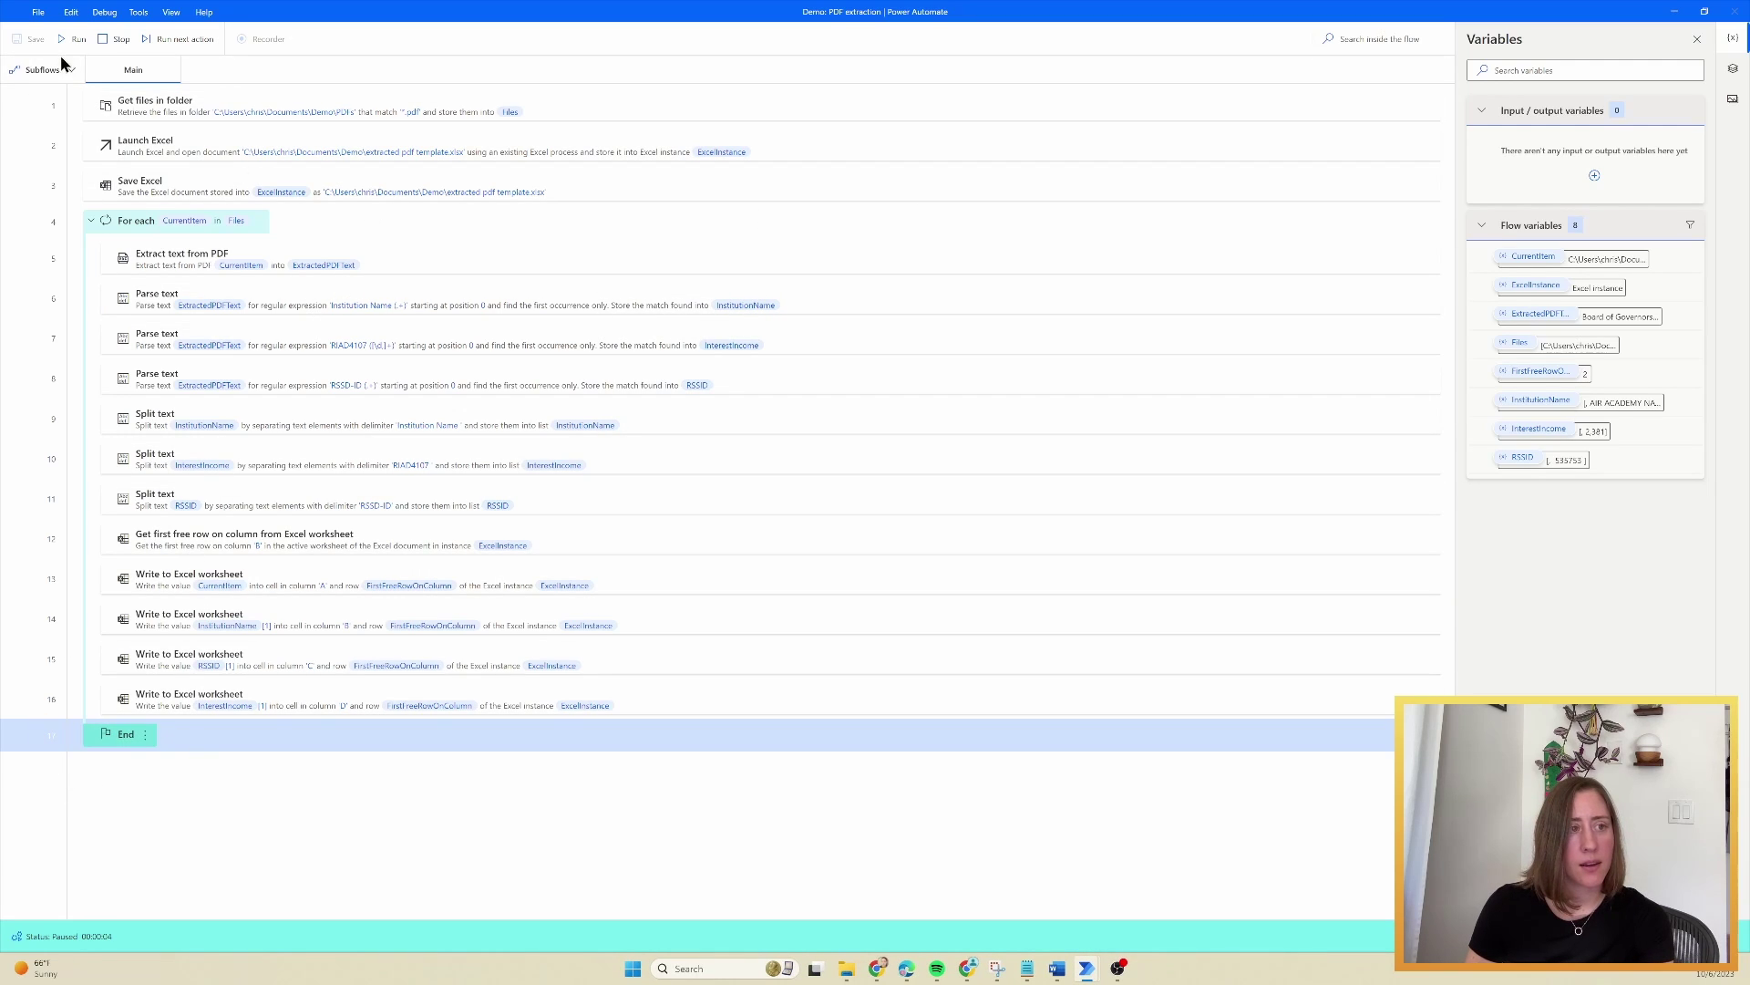
{"action": "left_click", "coordinate": [116, 38]}
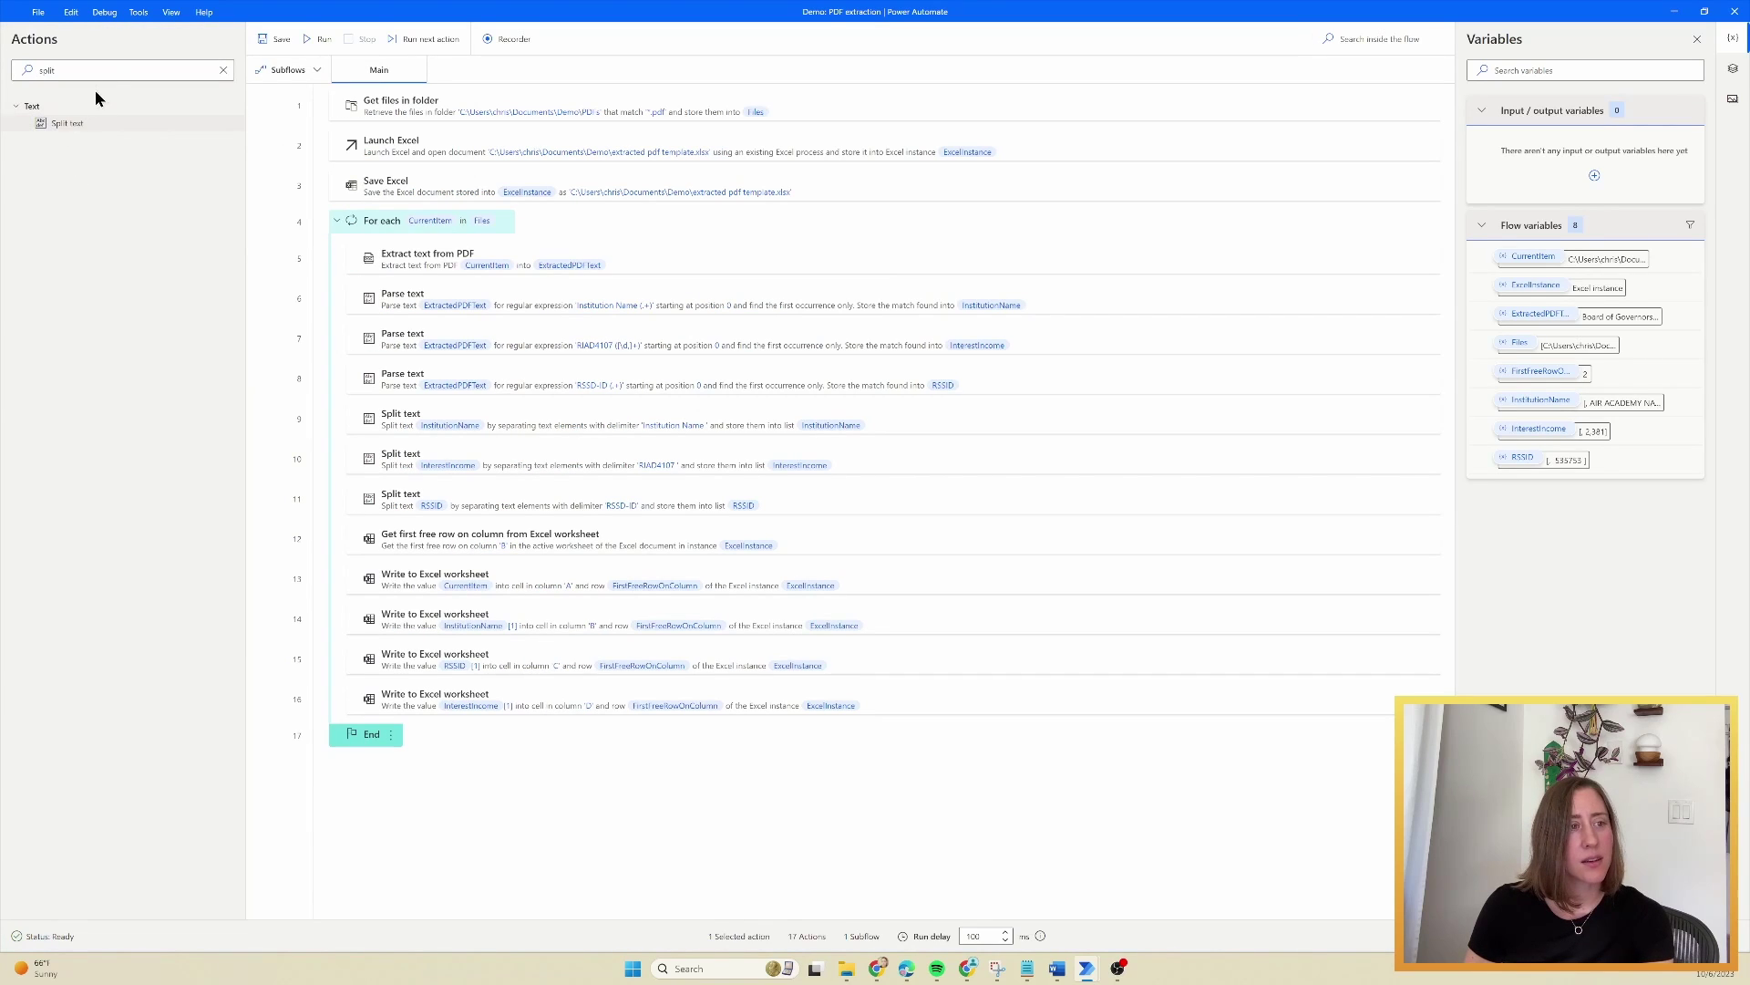
- Add a Focus window action before the For each loop that finds the window by window instance/handle using %ExcelInstance%
{"action": "double_click", "coordinate": [151, 66]}
{"action": "type", "text": "focus"}
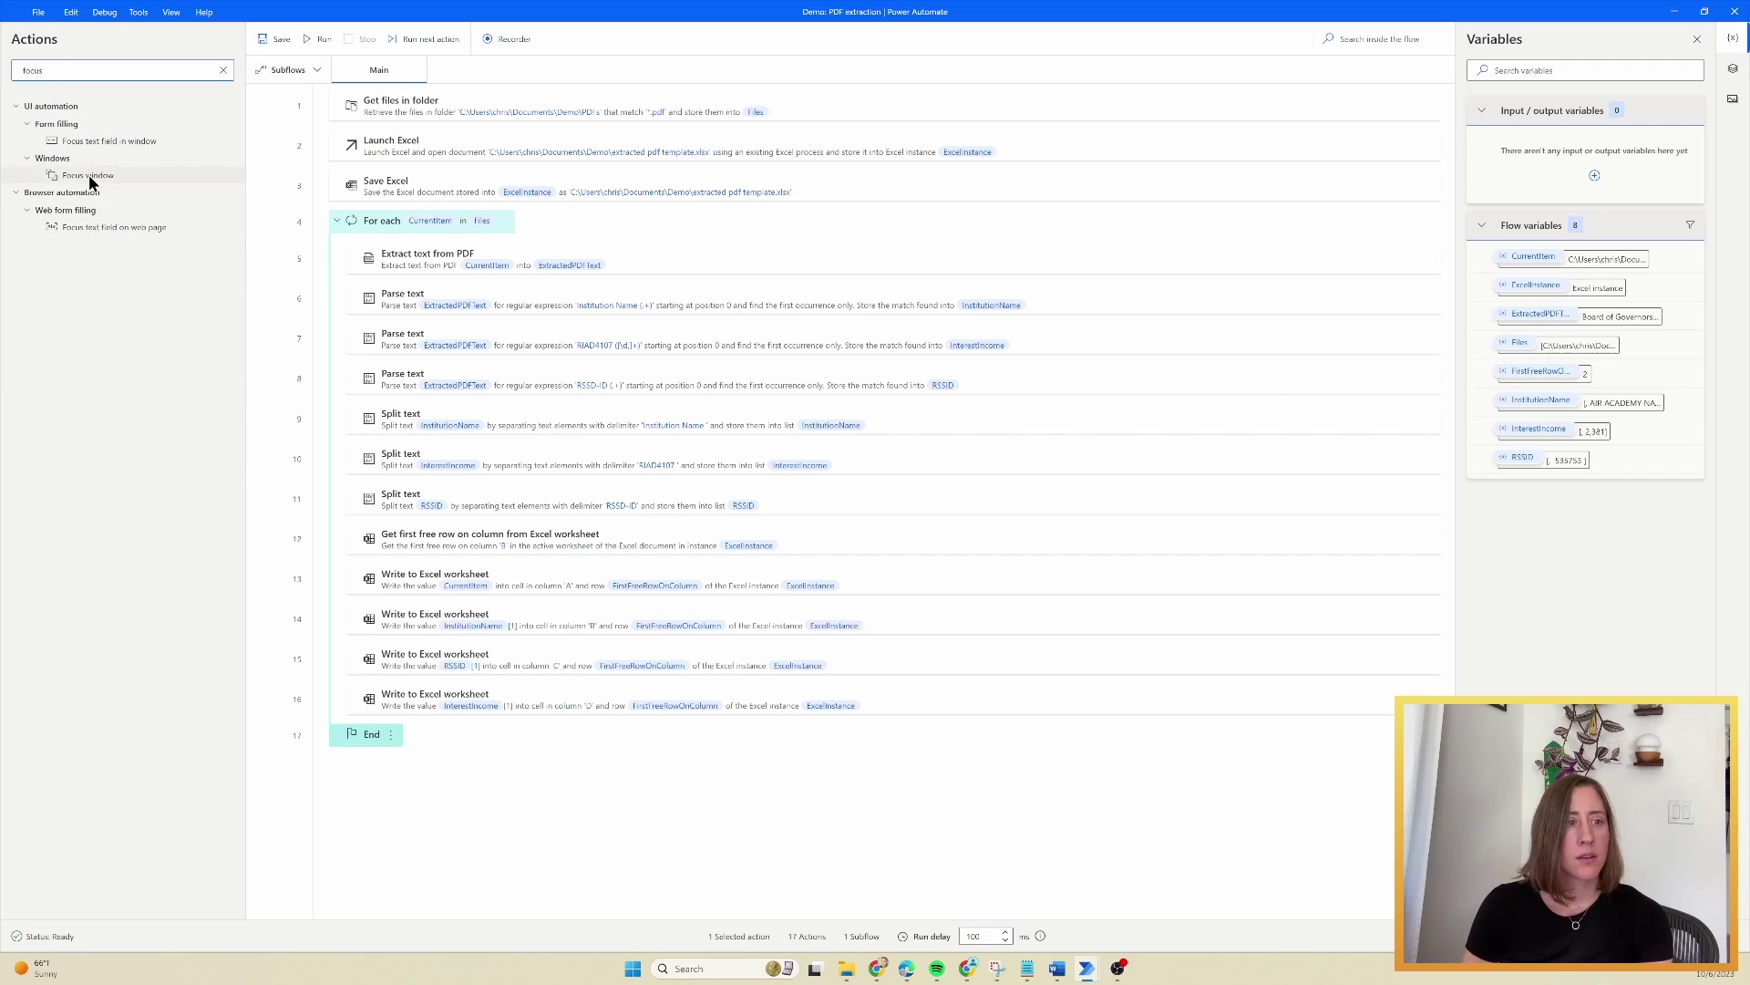
{"action": "left_click_drag", "start_coordinate": [91, 182], "coordinate": [707, 228]}
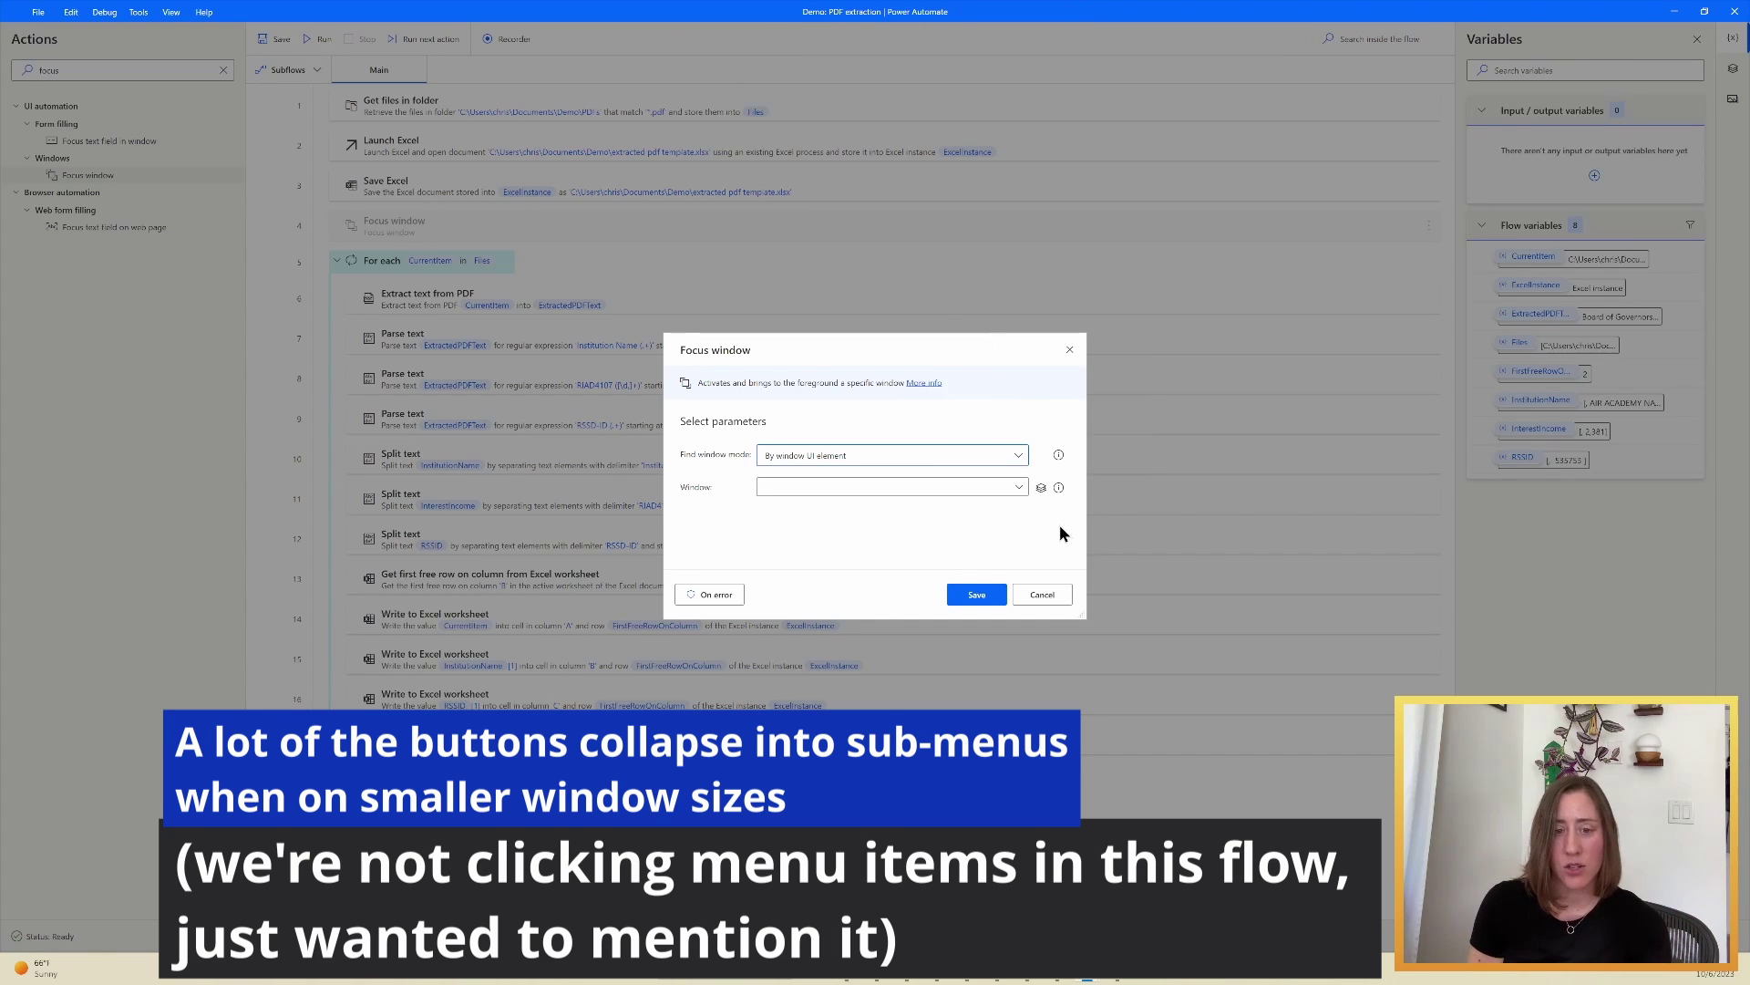
{"action": "left_click", "coordinate": [1012, 455]}
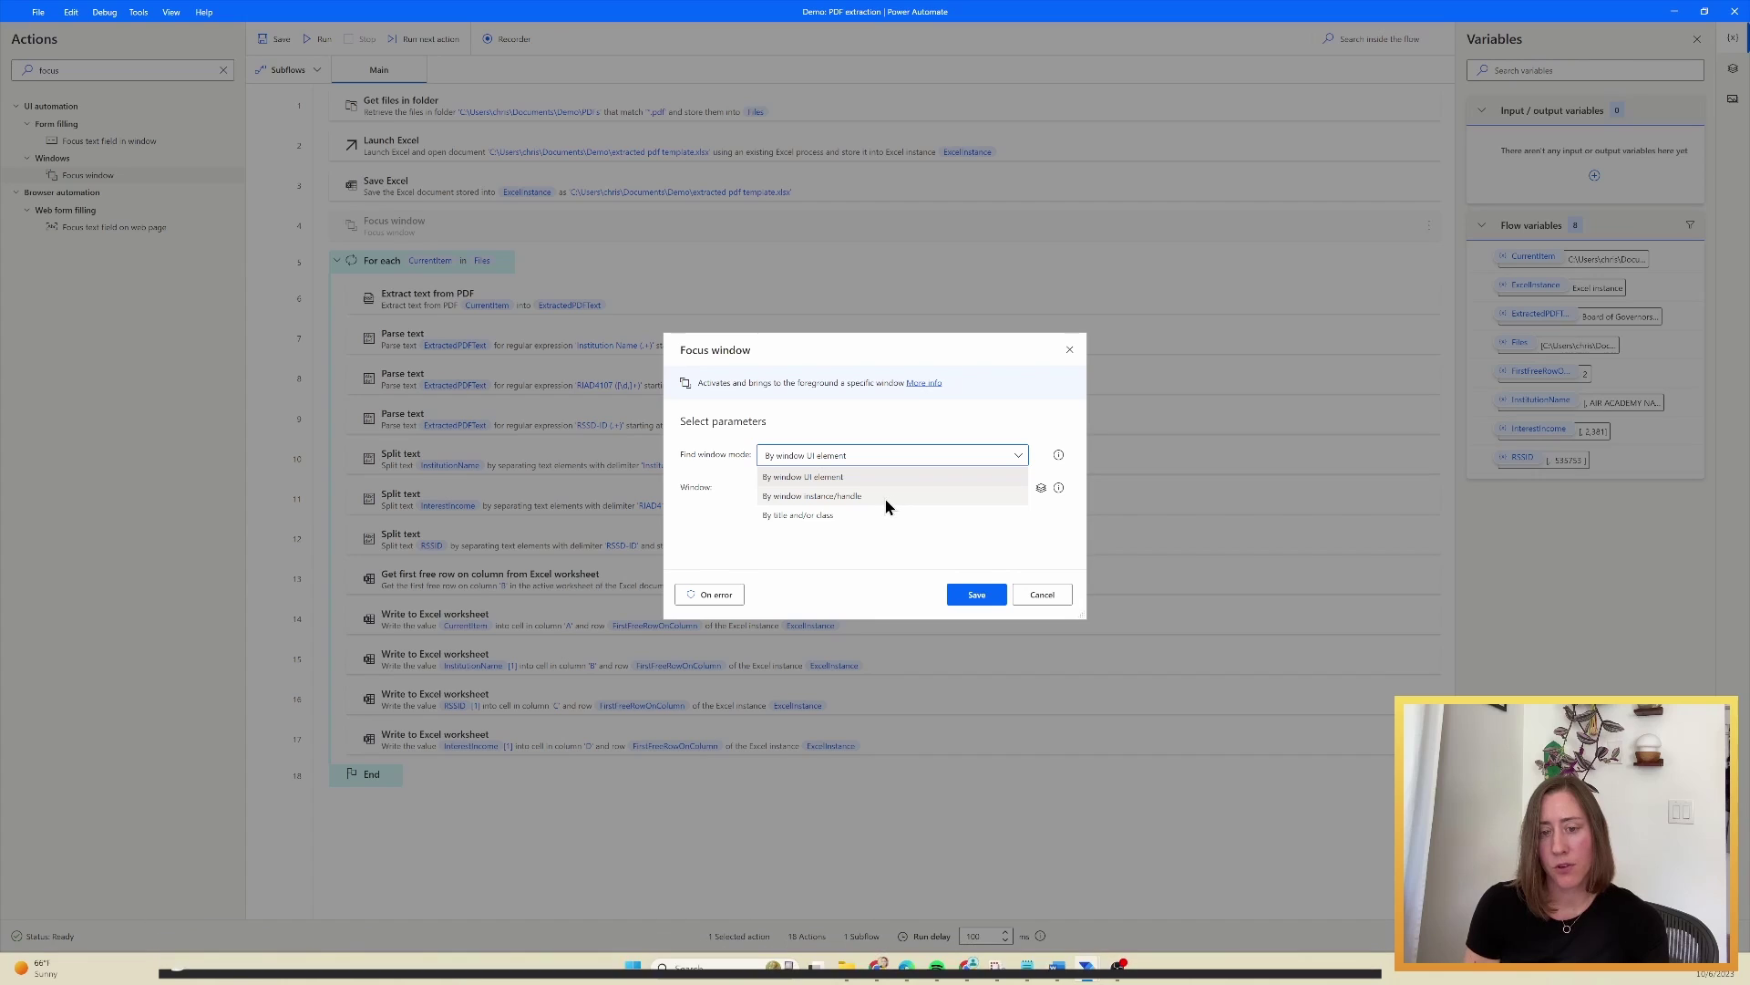
{"action": "left_click", "coordinate": [885, 498]}
{"action": "left_click", "coordinate": [1012, 487]}
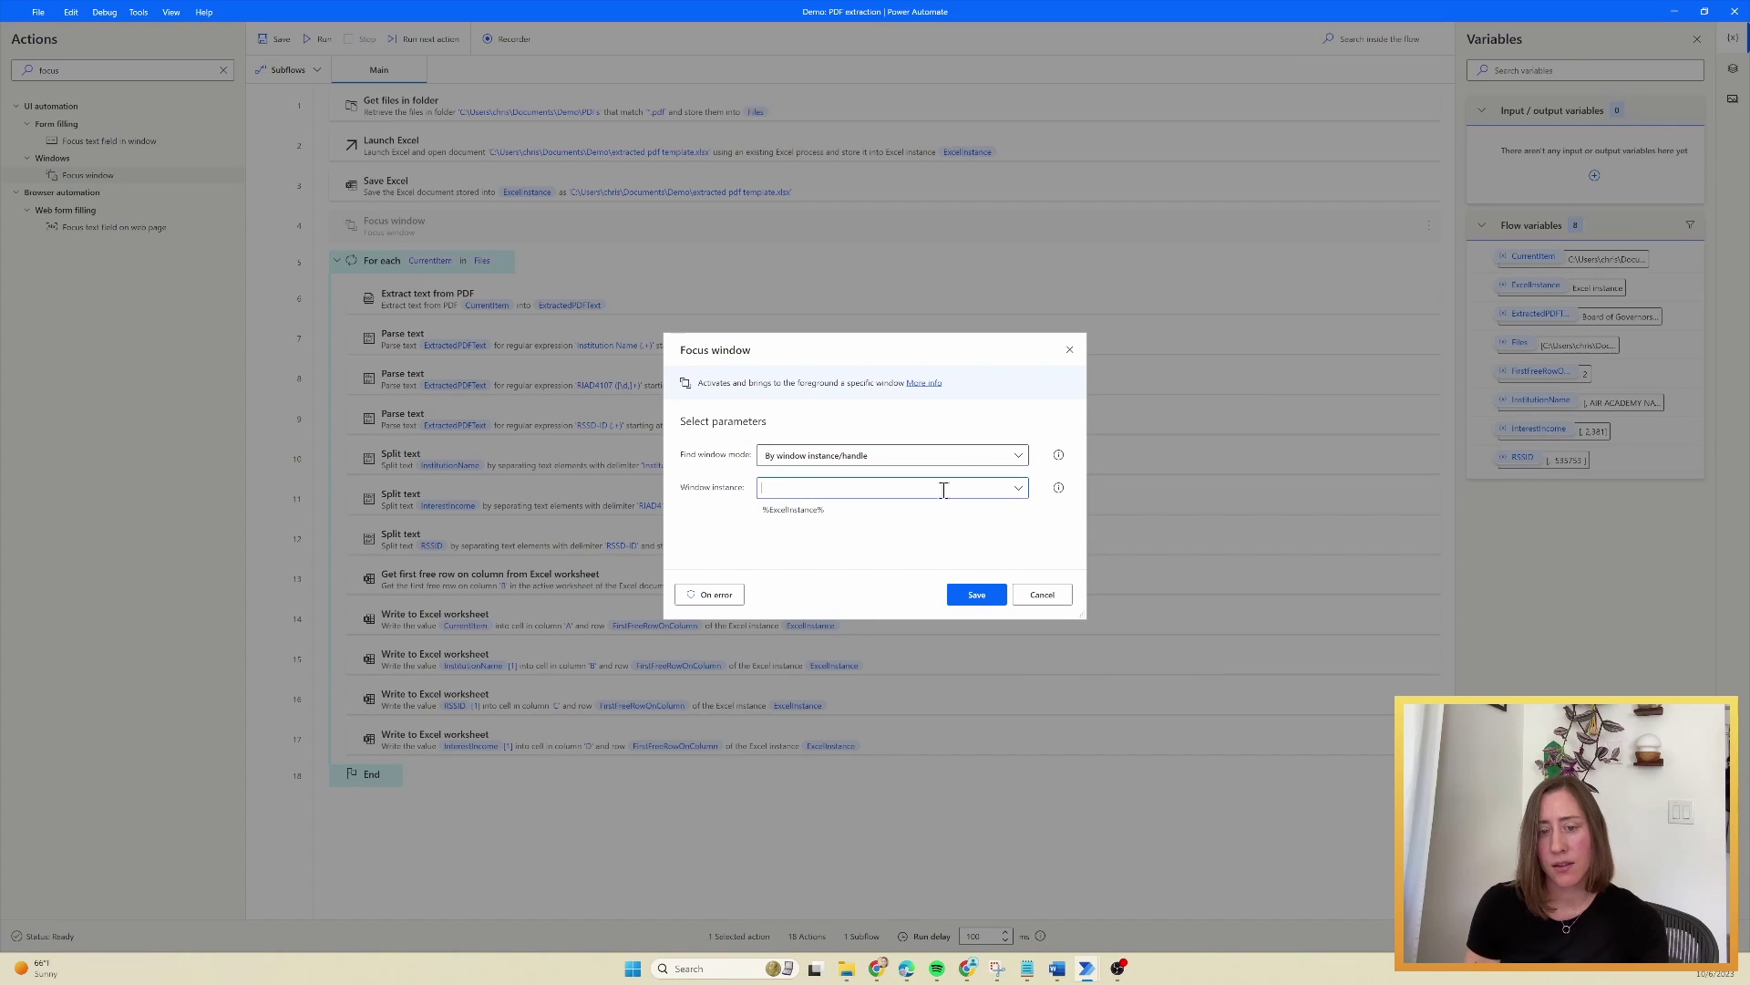
{"action": "left_click", "coordinate": [837, 511]}
{"action": "left_click", "coordinate": [976, 595]}
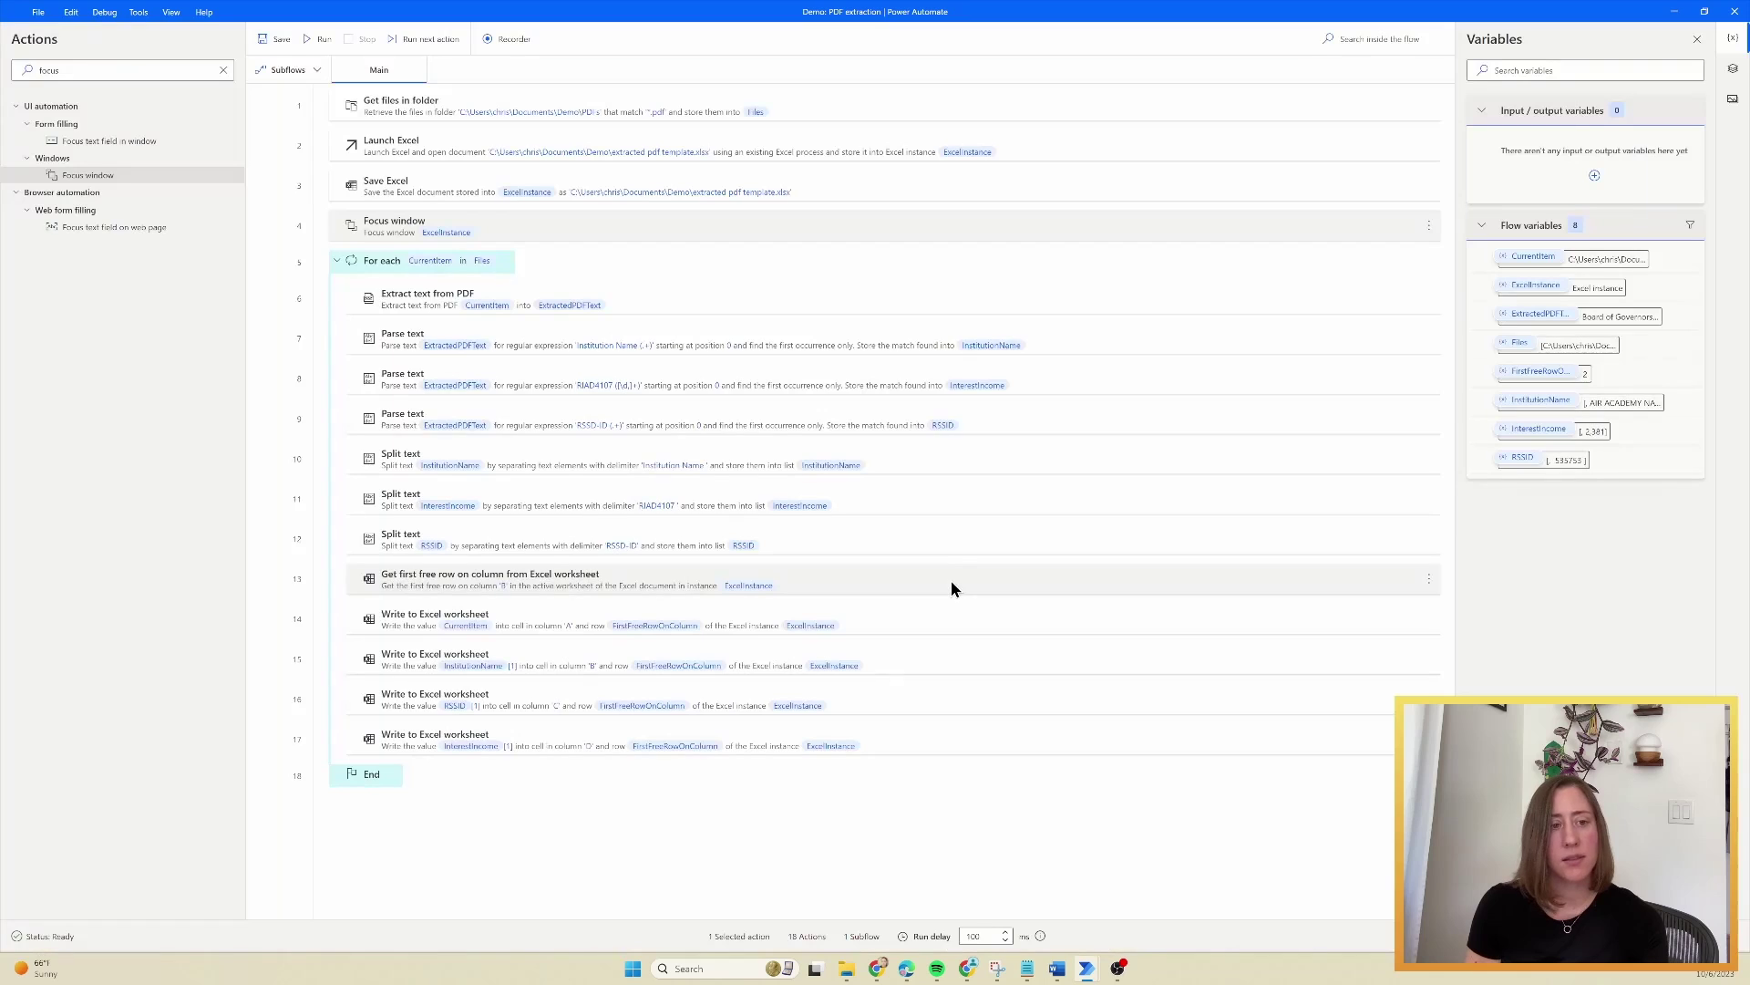
- Run the complete flow to review all extracted rows in Excel, and close the workbook without saving
{"action": "left_click", "coordinate": [316, 39]}
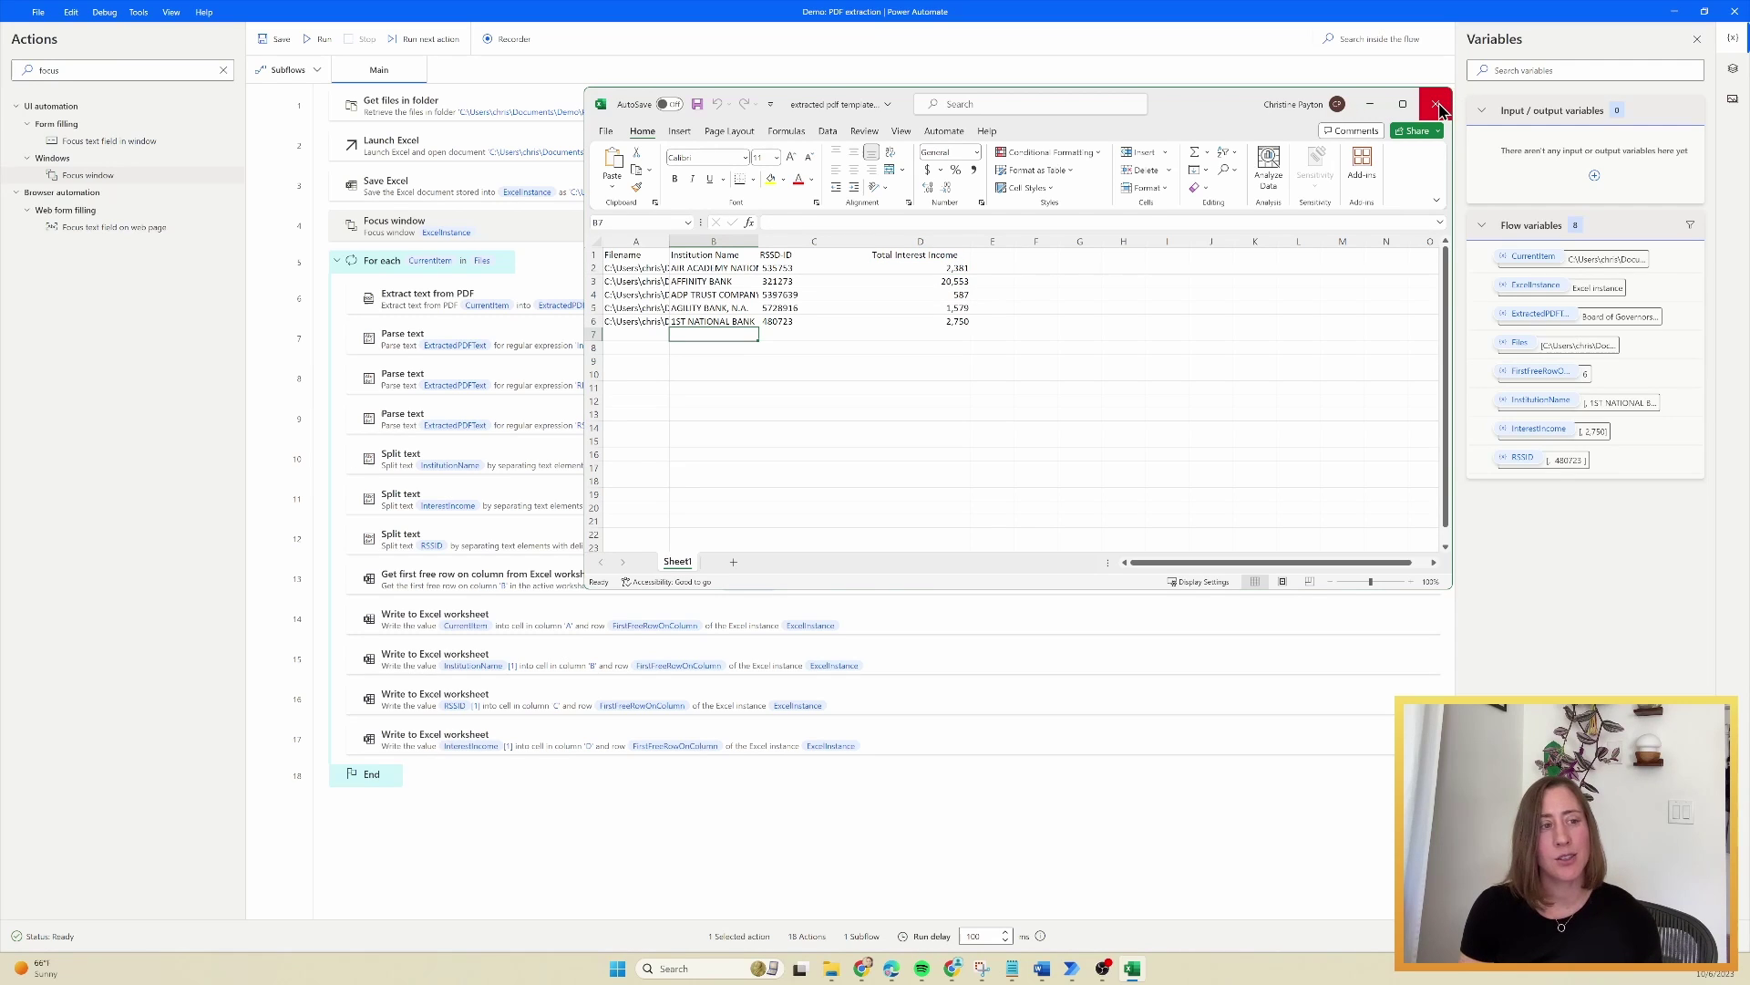
{"action": "left_click", "coordinate": [1438, 107]}
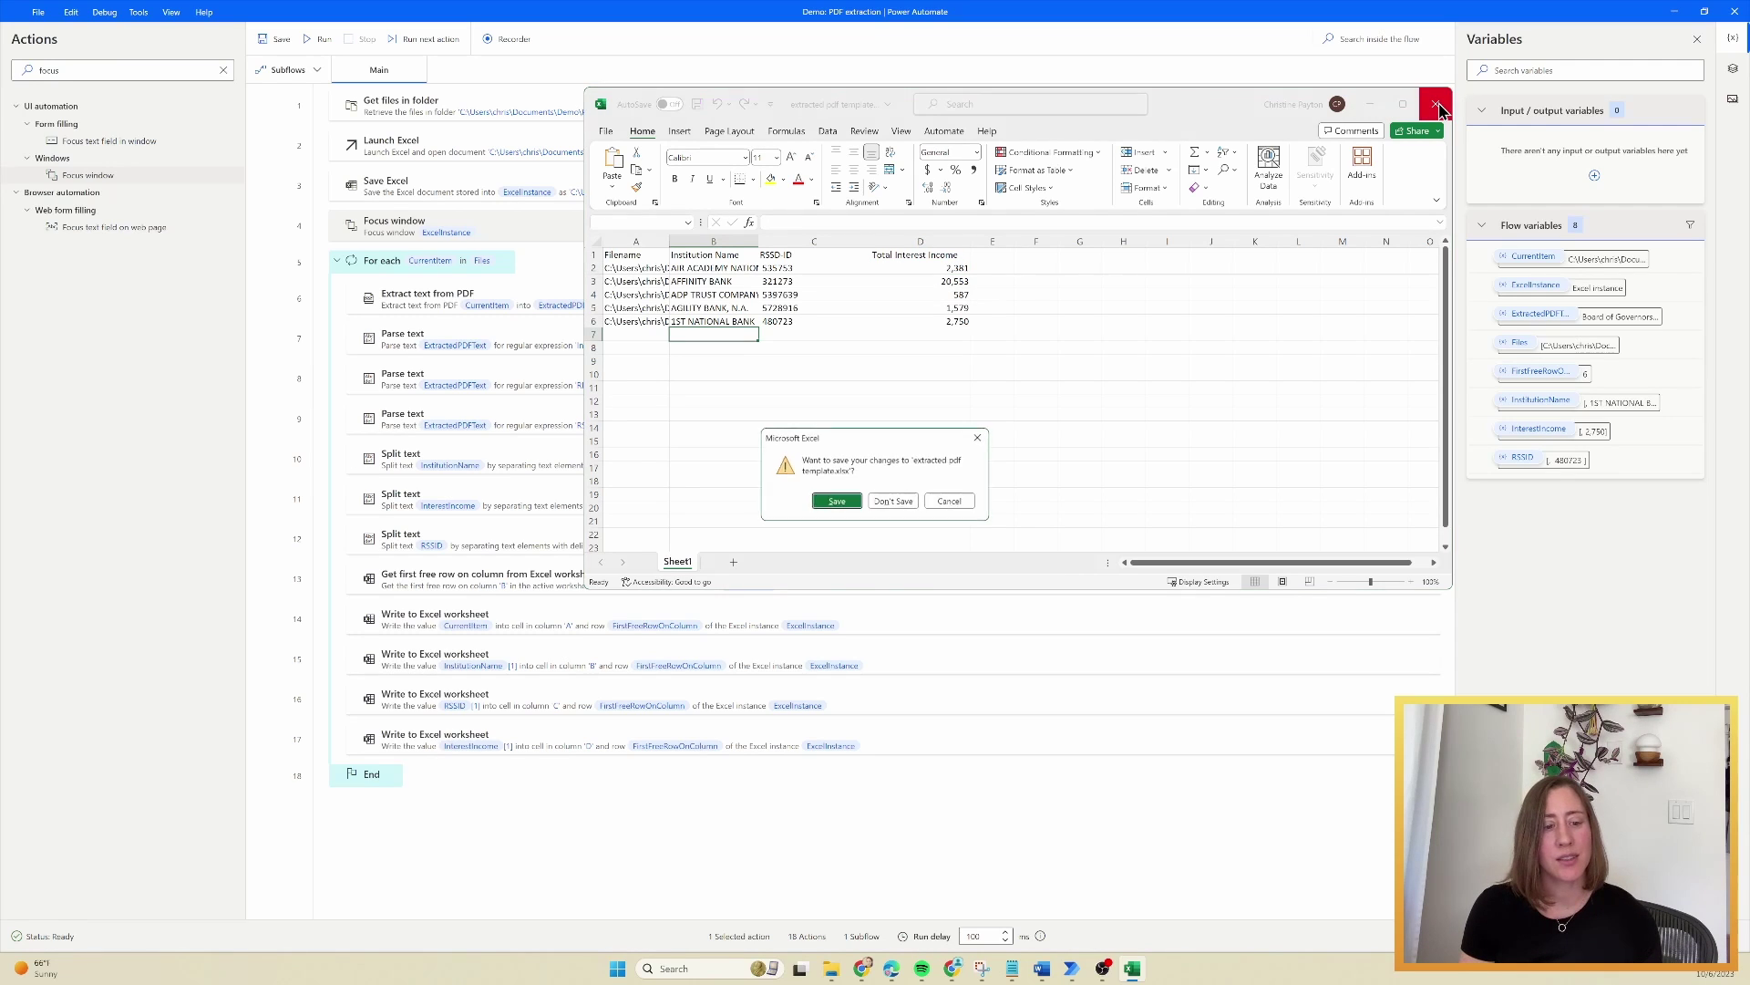
{"action": "left_click", "coordinate": [893, 501]}
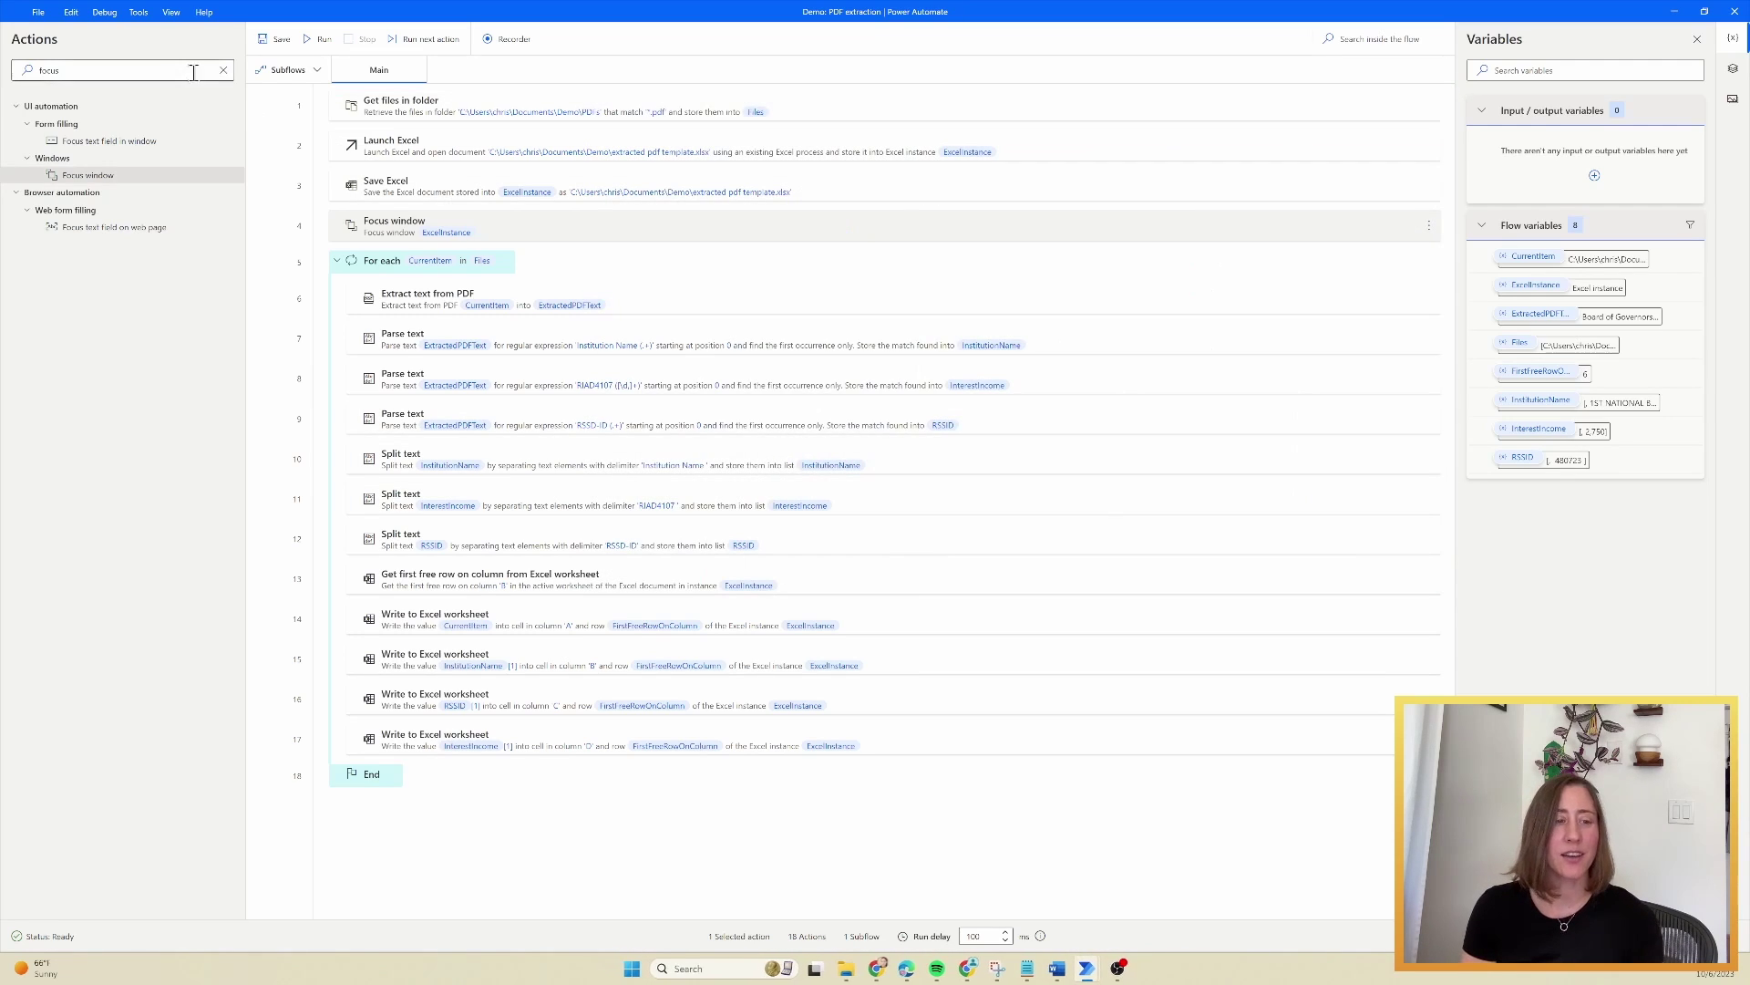
- Add a Save Excel action for ExcelInstance after the loop's End and save its settings
{"action": "double_click", "coordinate": [157, 70]}
{"action": "key", "text": "BackSpace"}
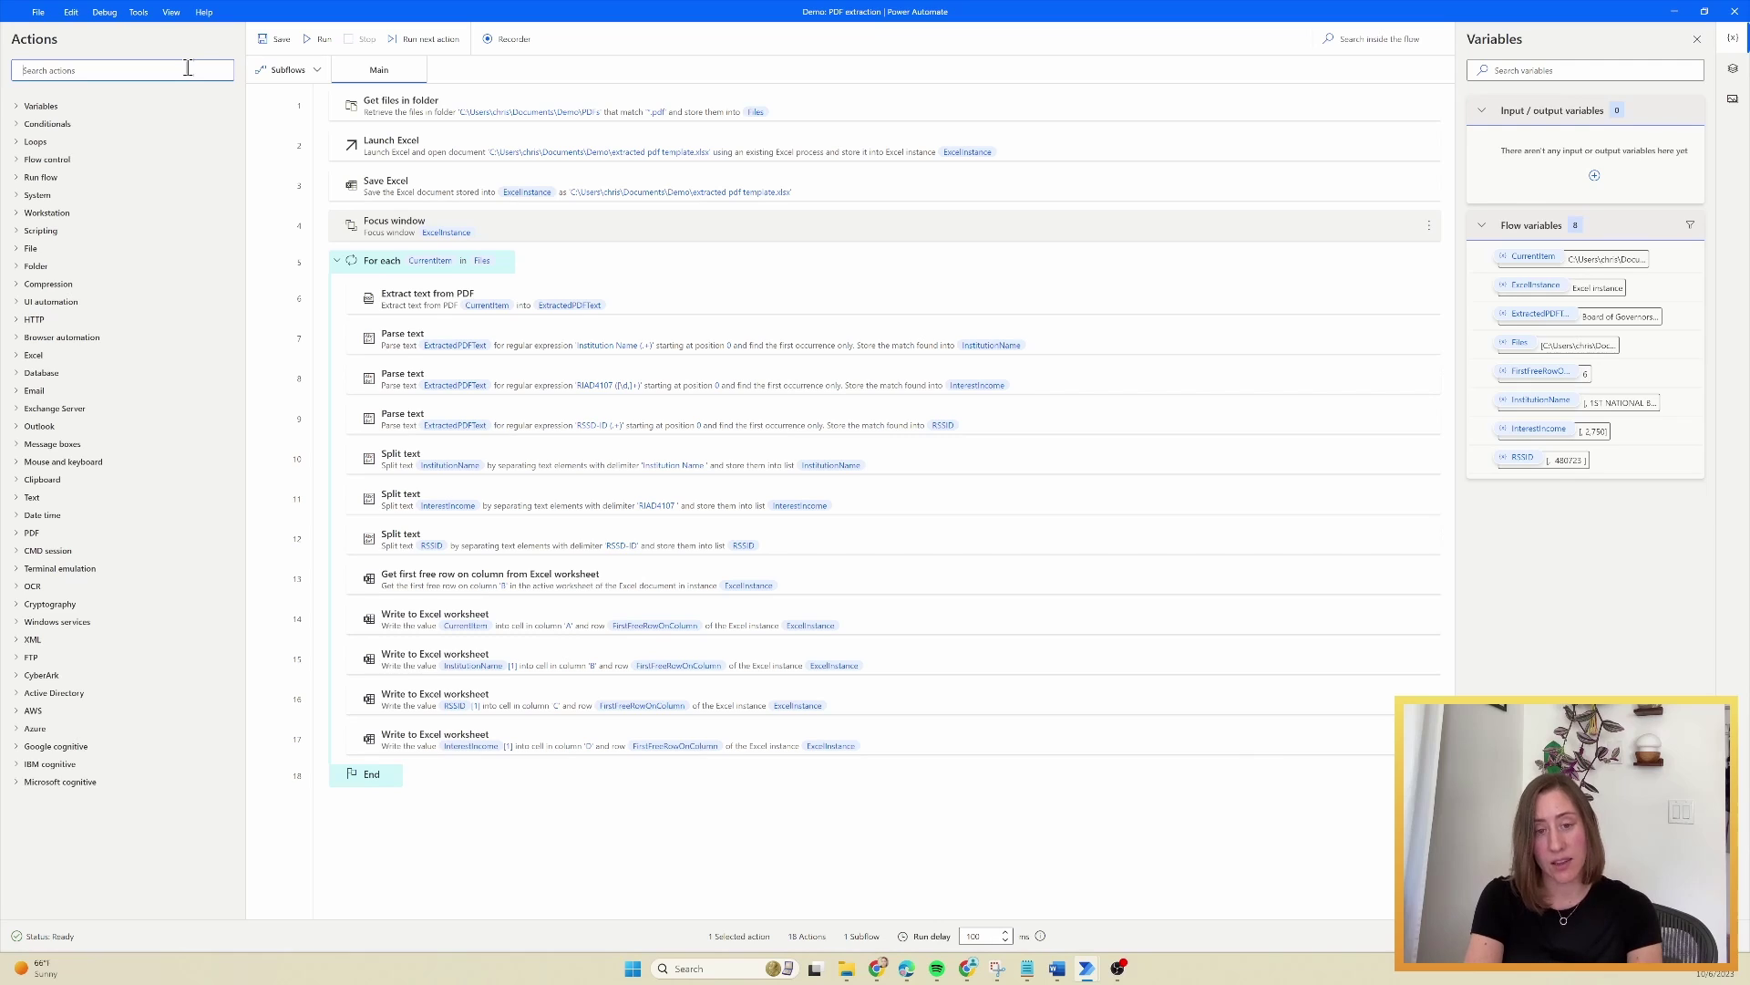
{"action": "type", "text": "save"}
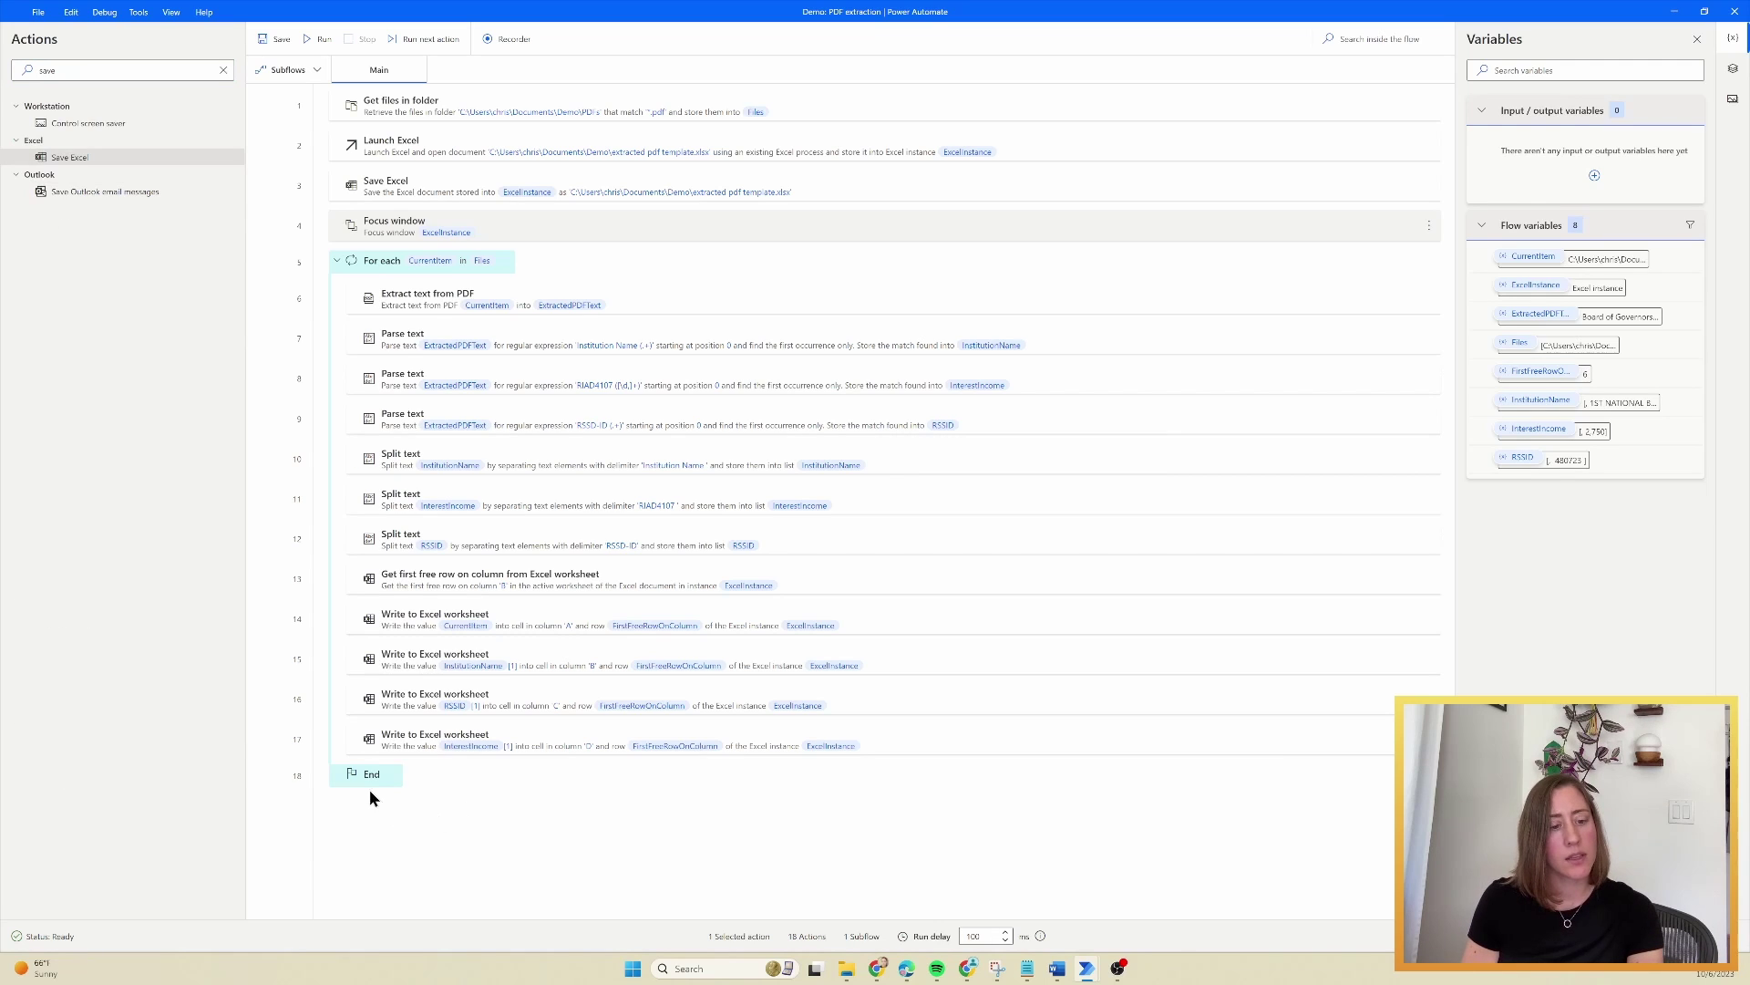
{"action": "left_click_drag", "start_coordinate": [69, 157], "coordinate": [407, 802]}
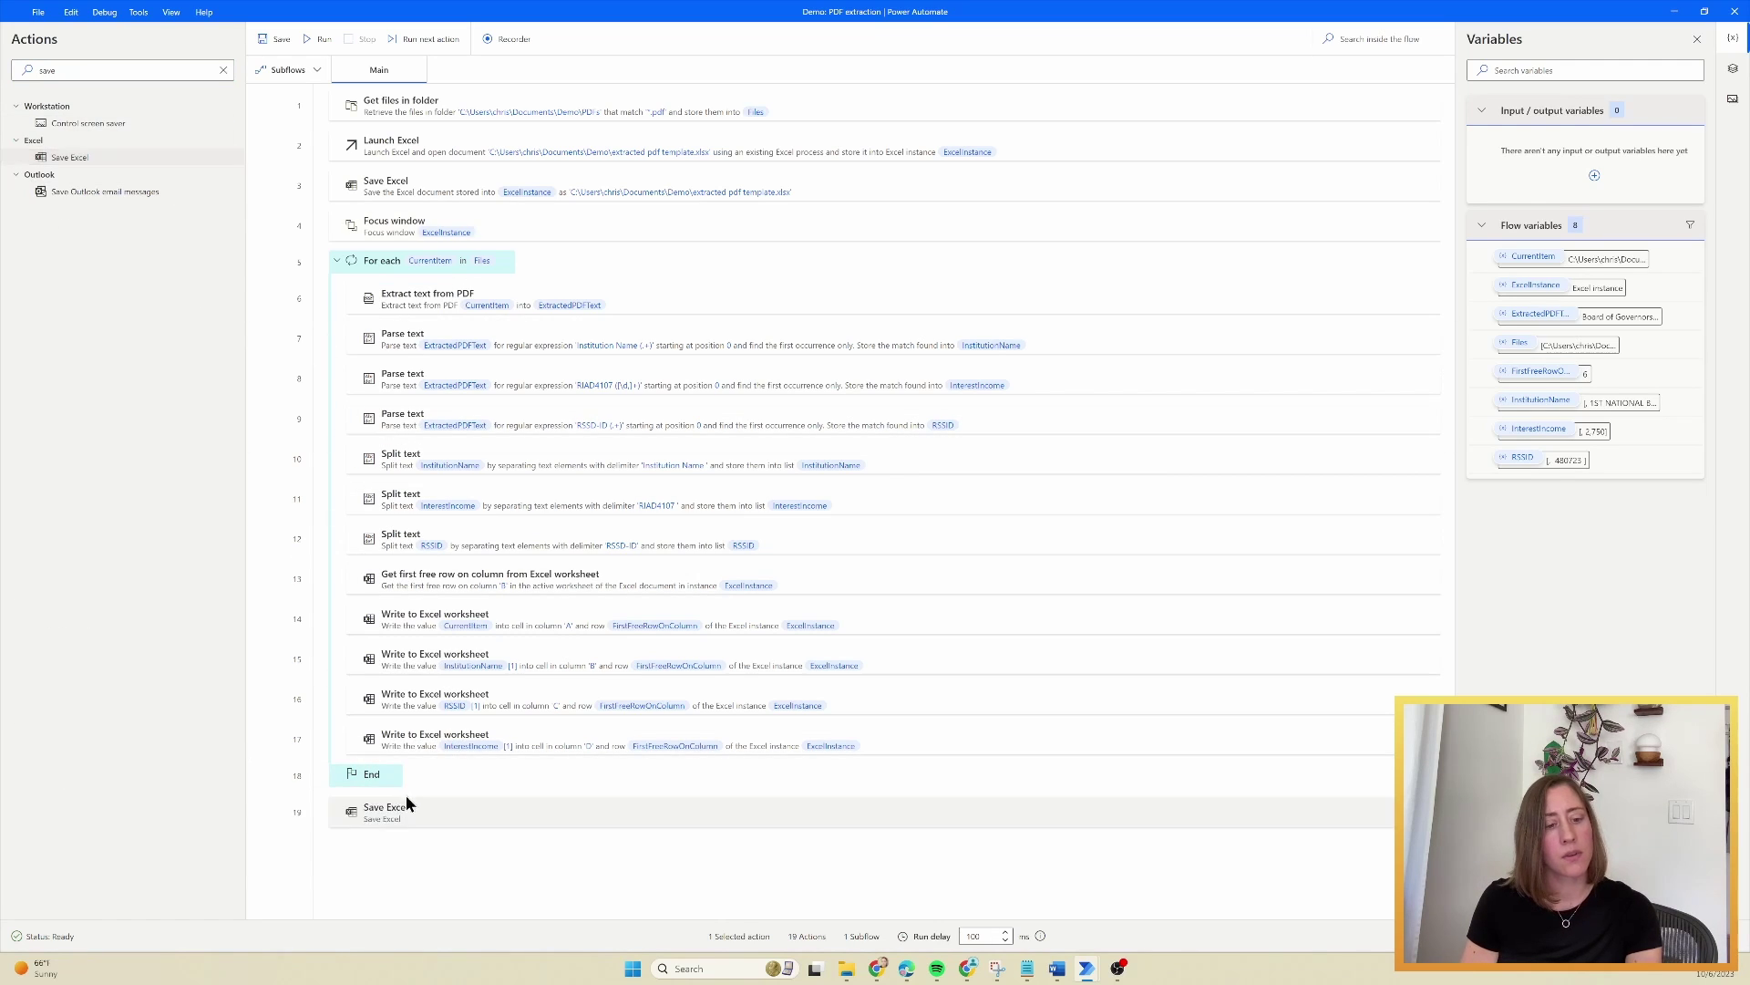
{"action": "left_click", "coordinate": [983, 598]}
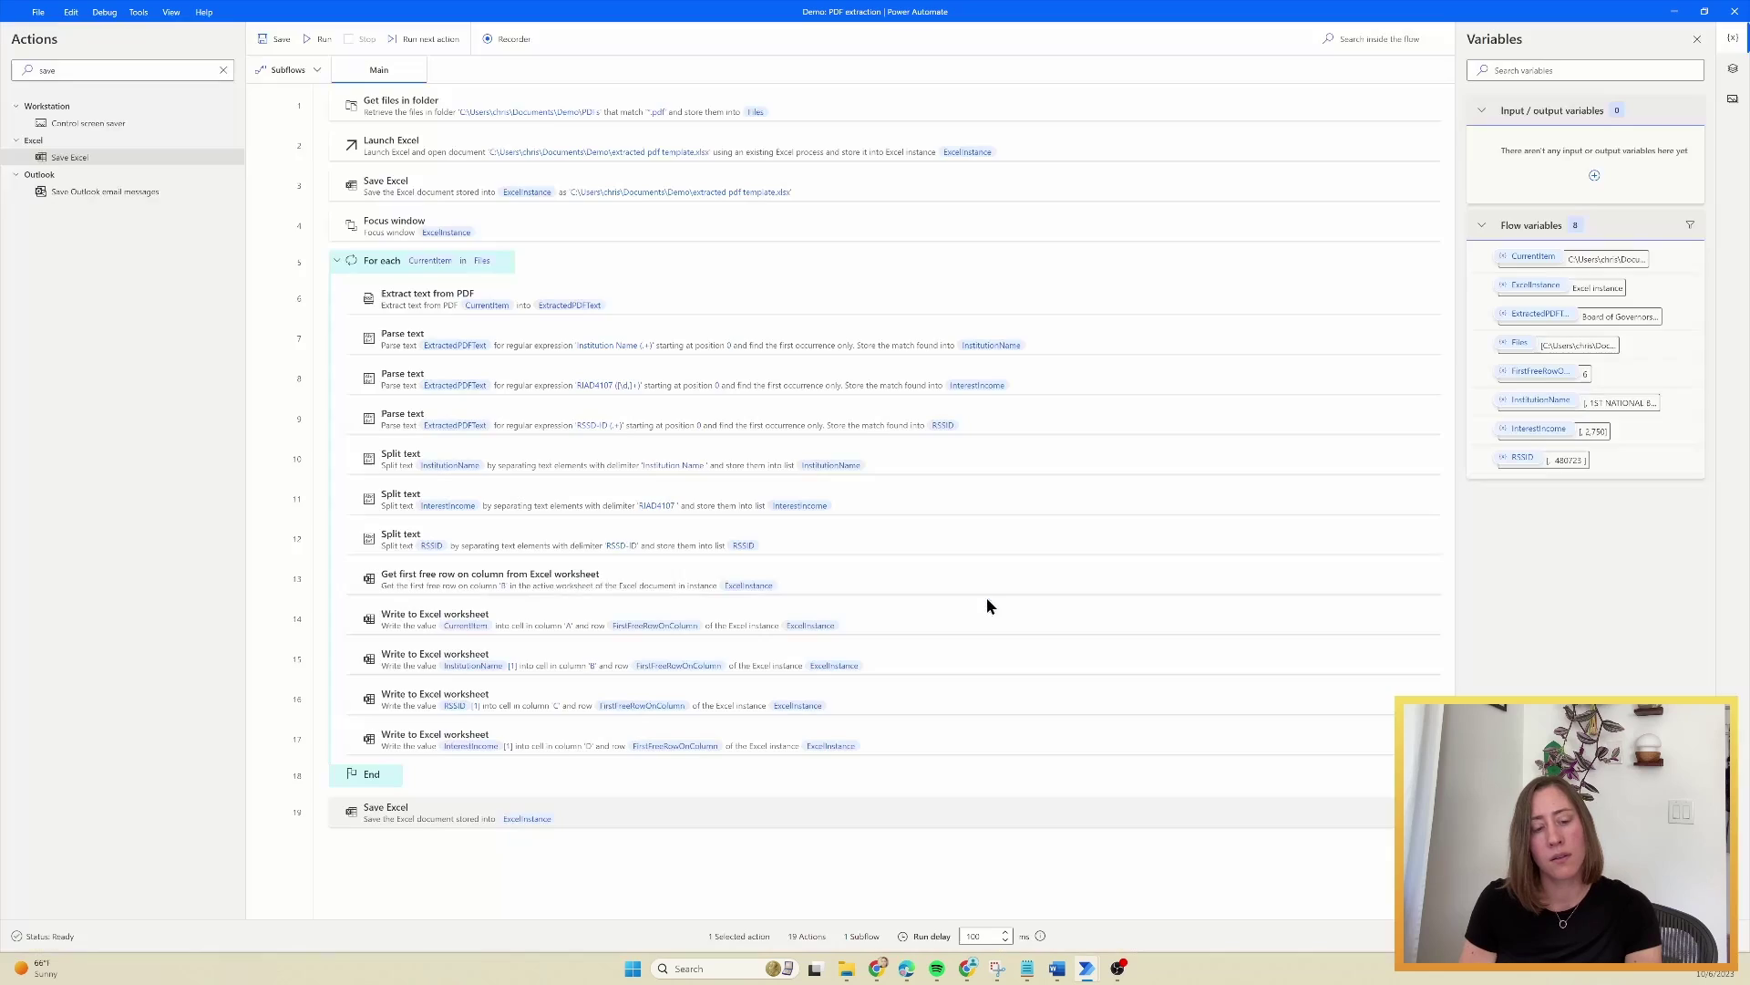